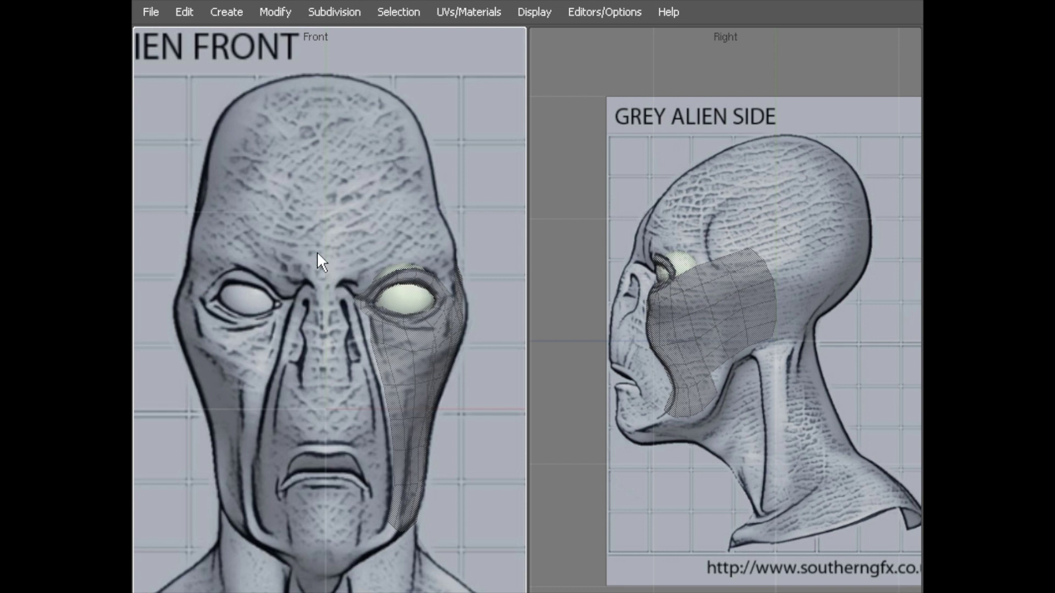
Draw a four-sided polygon on the forehead, with one side on the face's centre line, using the Polygon Tool in the front view
{"action": "scroll", "coordinate": [318, 254], "scroll_direction": "up", "scroll_amount": 4}
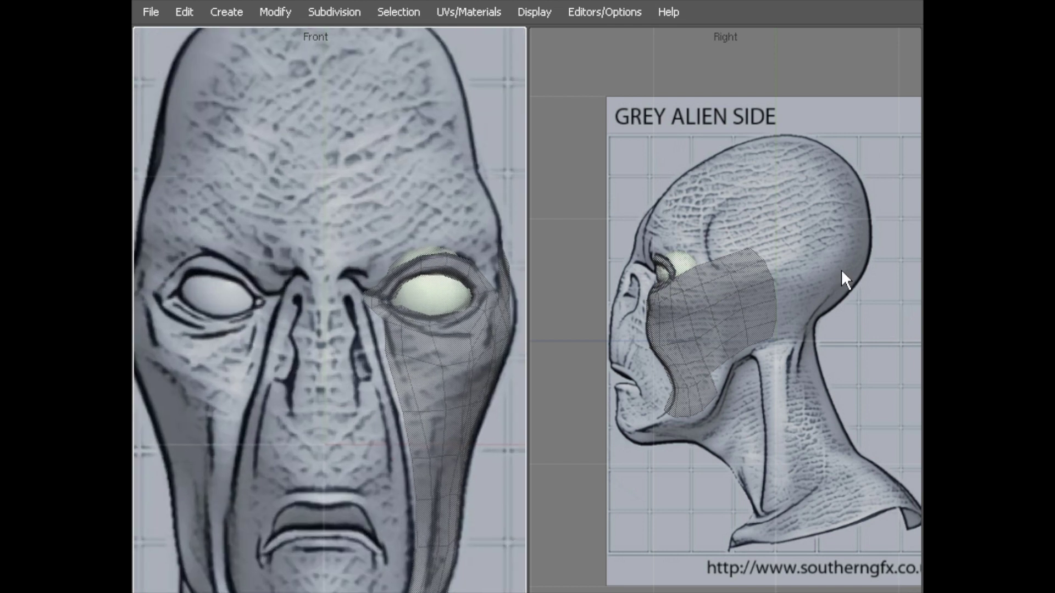
{"action": "scroll", "coordinate": [303, 215], "scroll_direction": "up", "scroll_amount": 3}
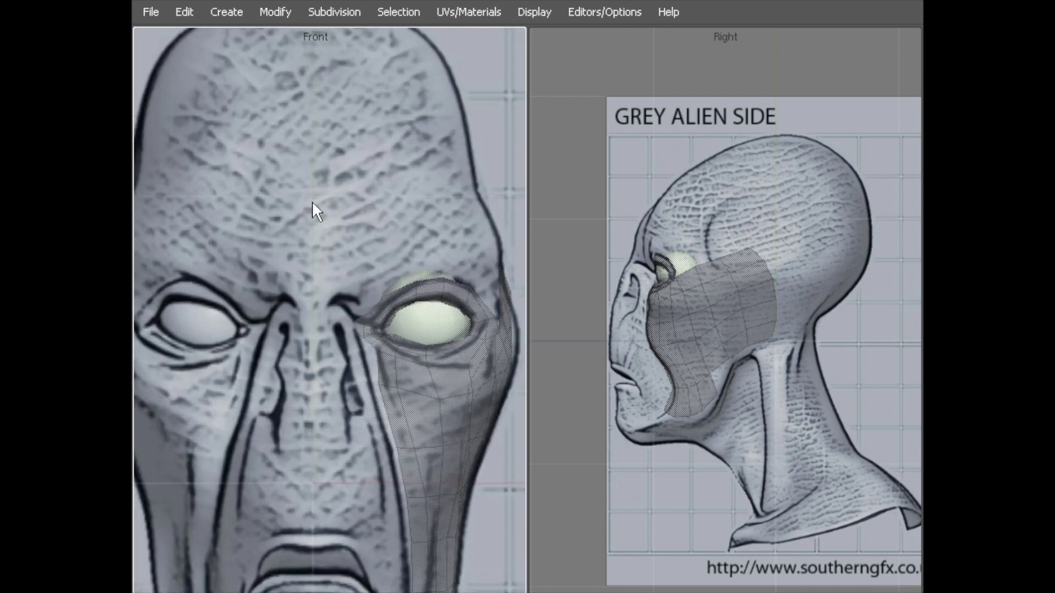
{"action": "left_click", "coordinate": [235, 12]}
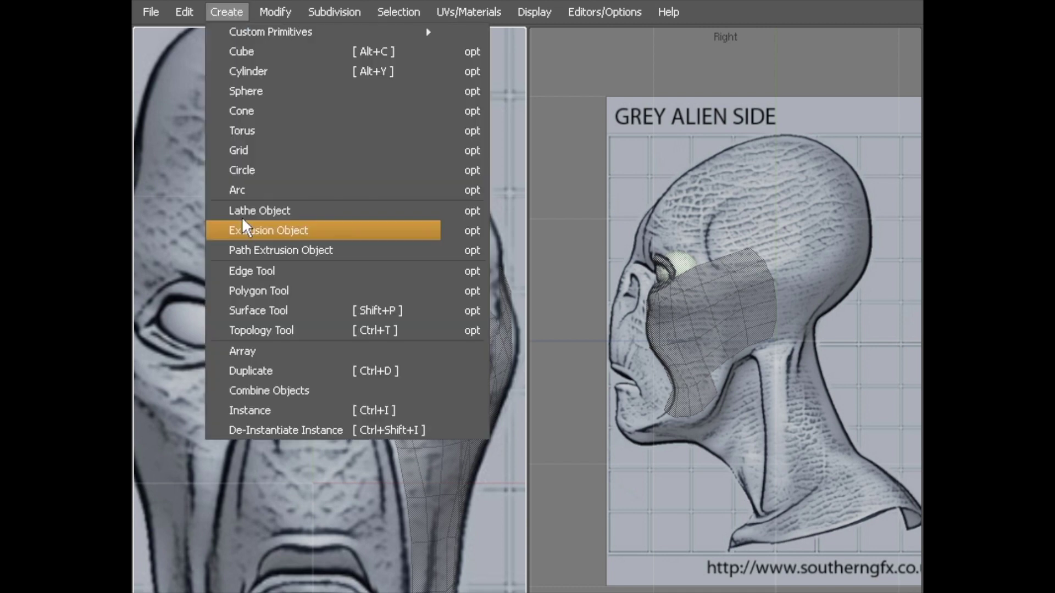
{"action": "left_click", "coordinate": [262, 290]}
{"action": "scroll", "coordinate": [316, 264], "scroll_direction": "up", "scroll_amount": 3}
{"action": "left_click", "coordinate": [305, 232]}
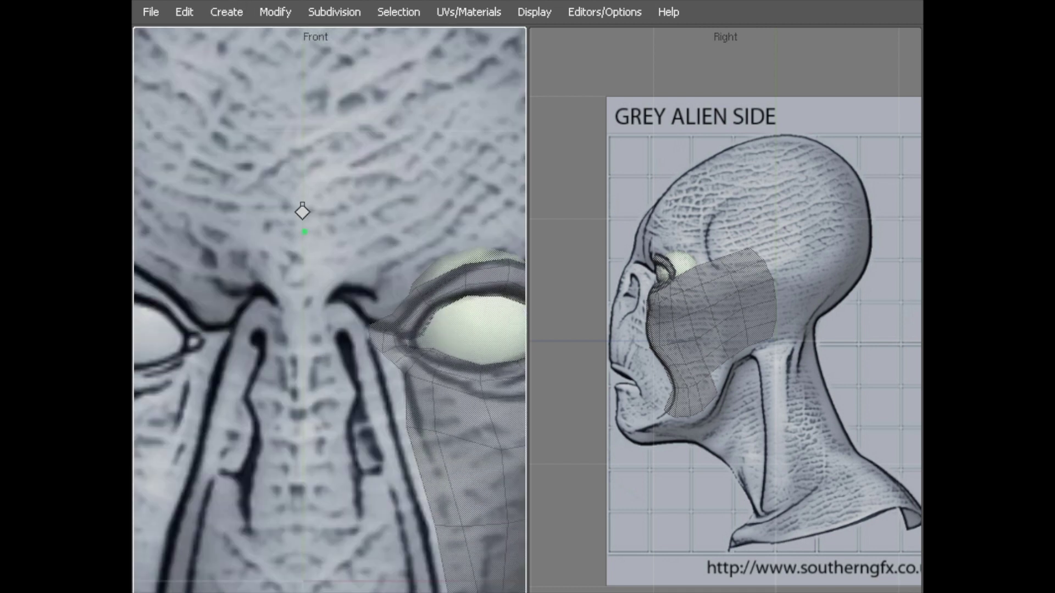
{"action": "left_click", "coordinate": [303, 175]}
{"action": "left_click", "coordinate": [370, 171]}
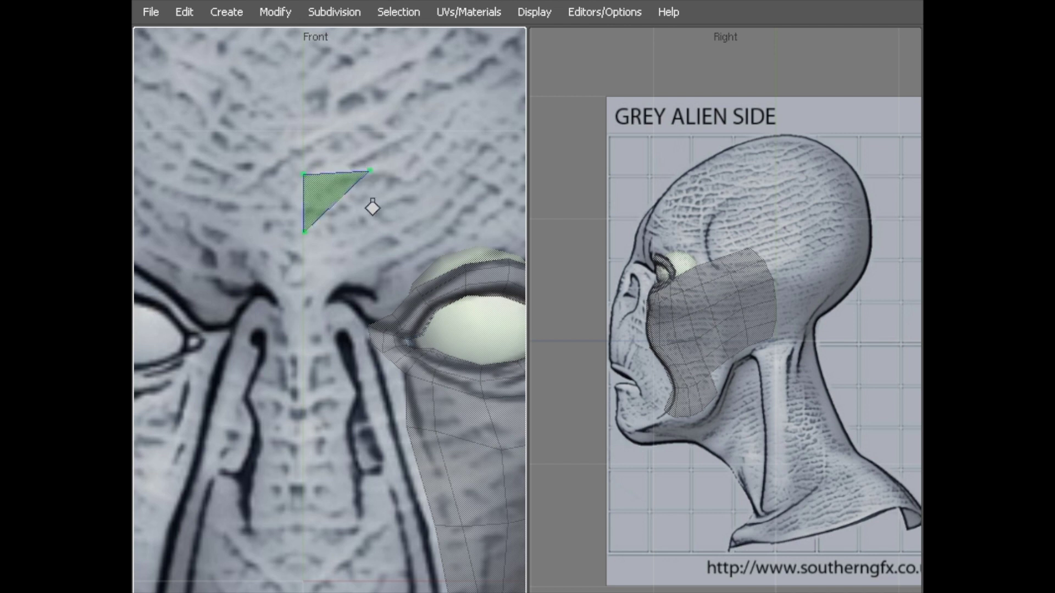
{"action": "left_click", "coordinate": [370, 226]}
{"action": "key", "text": "Return"}
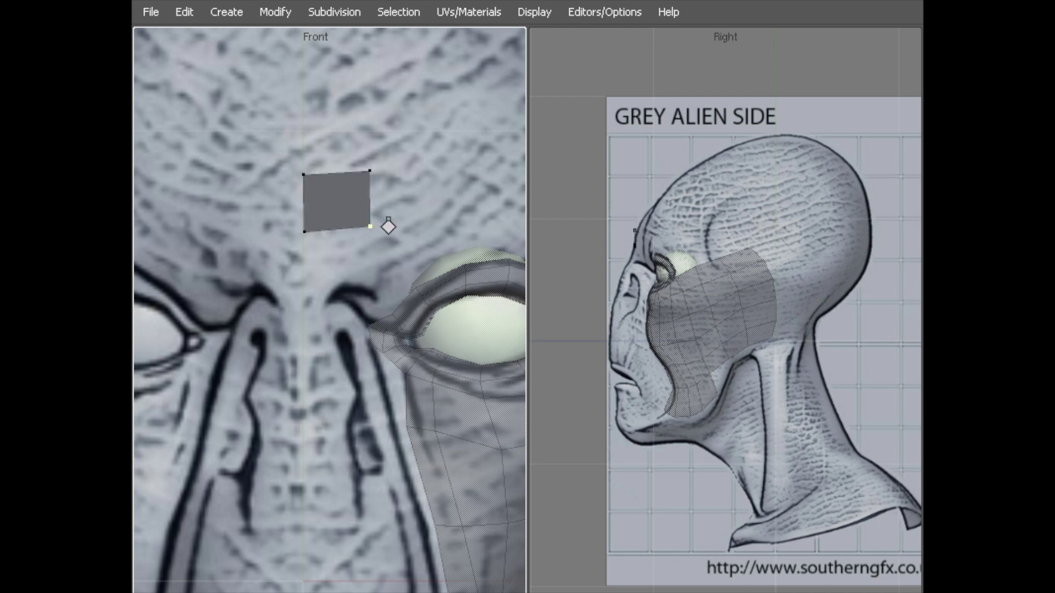
Move the polygon's upper and lower vertex pairs onto the forehead's profile line in the side view
{"action": "key", "text": "w"}
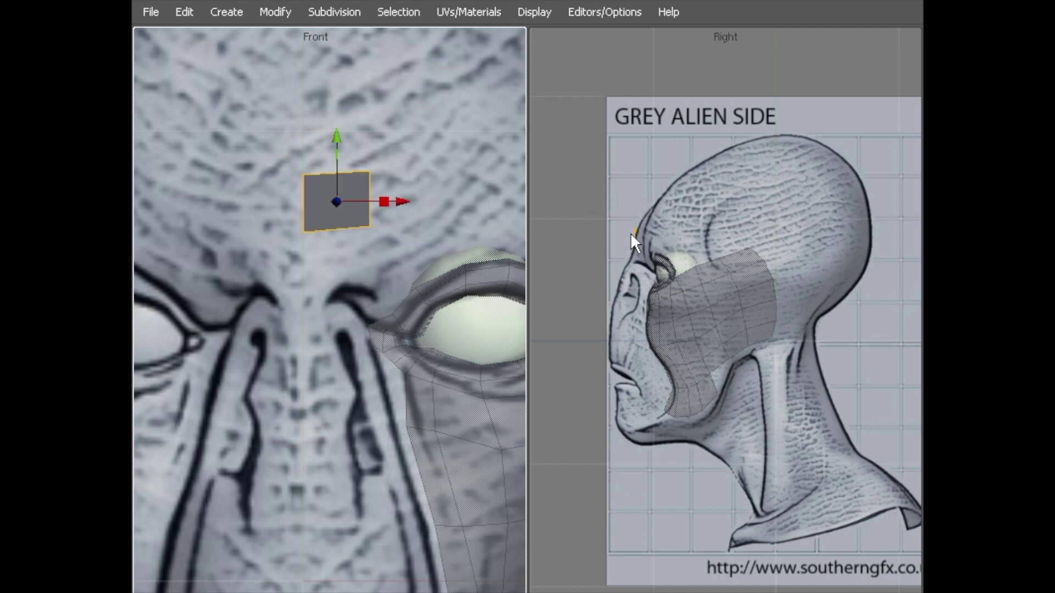
{"action": "middle_click_drag", "start_coordinate": [631, 233], "coordinate": [636, 243], "text": "alt"}
{"action": "scroll", "coordinate": [635, 242], "scroll_direction": "up", "scroll_amount": 5}
{"action": "middle_click_drag", "start_coordinate": [597, 214], "coordinate": [692, 212], "text": "alt"}
{"action": "scroll", "coordinate": [747, 257], "scroll_direction": "up", "scroll_amount": 1}
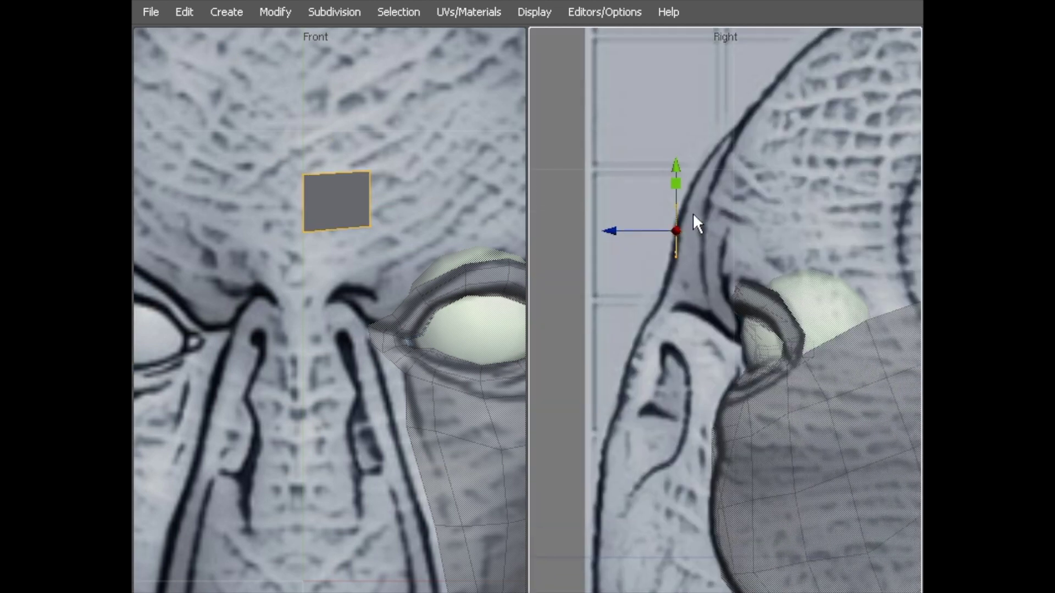
{"action": "scroll", "coordinate": [703, 208], "scroll_direction": "up", "scroll_amount": 1}
{"action": "key", "text": "a"}
{"action": "left_click_drag", "start_coordinate": [637, 155], "coordinate": [691, 203]}
{"action": "left_click_drag", "start_coordinate": [654, 239], "coordinate": [701, 266]}
{"action": "middle_click_drag", "start_coordinate": [699, 263], "coordinate": [685, 264]}
{"action": "left_click_drag", "start_coordinate": [651, 153], "coordinate": [721, 203]}
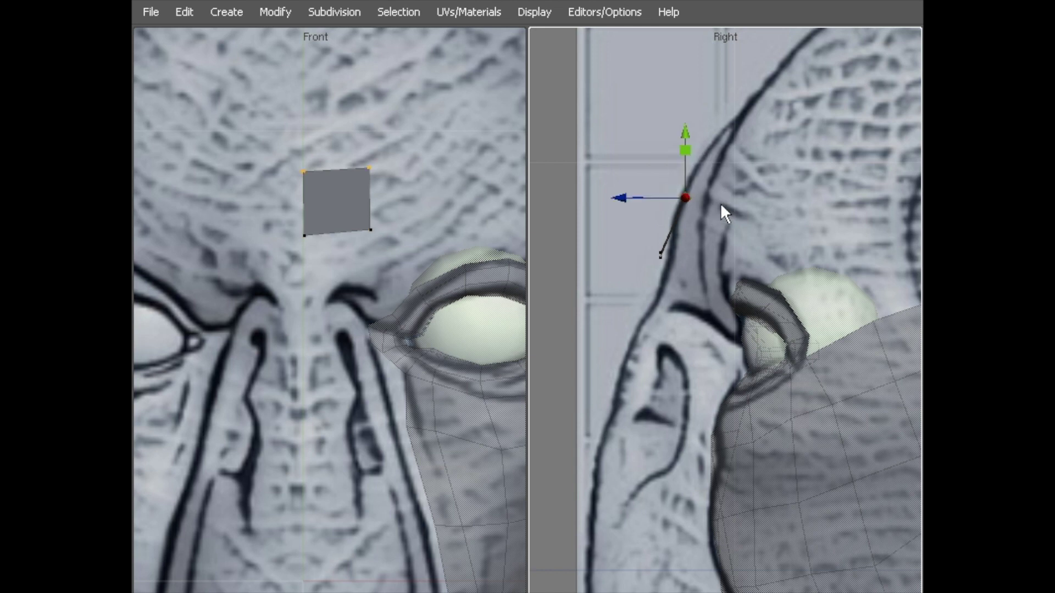
{"action": "middle_click_drag", "start_coordinate": [721, 203], "coordinate": [710, 198]}
{"action": "left_click_drag", "start_coordinate": [626, 234], "coordinate": [682, 266]}
{"action": "middle_click_drag", "start_coordinate": [683, 266], "coordinate": [691, 266]}
{"action": "scroll", "coordinate": [700, 185], "scroll_direction": "down", "scroll_amount": 1}
{"action": "scroll", "coordinate": [700, 184], "scroll_direction": "down", "scroll_amount": 1}
Extend the polygon's top edge into a new quad up the forehead, following the profile in the side view
{"action": "left_click", "coordinate": [403, 226]}
{"action": "left_click", "coordinate": [335, 166]}
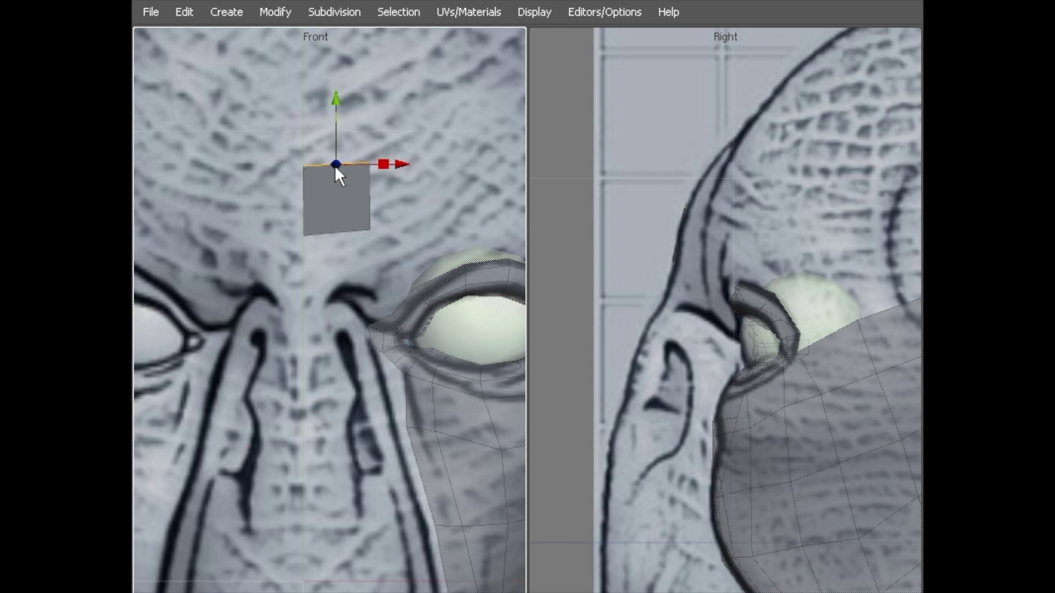
{"action": "scroll", "coordinate": [345, 157], "scroll_direction": "down", "scroll_amount": 3}
{"action": "middle_click_drag", "start_coordinate": [345, 157], "coordinate": [331, 190], "text": "alt"}
{"action": "scroll", "coordinate": [413, 161], "scroll_direction": "up", "scroll_amount": 2}
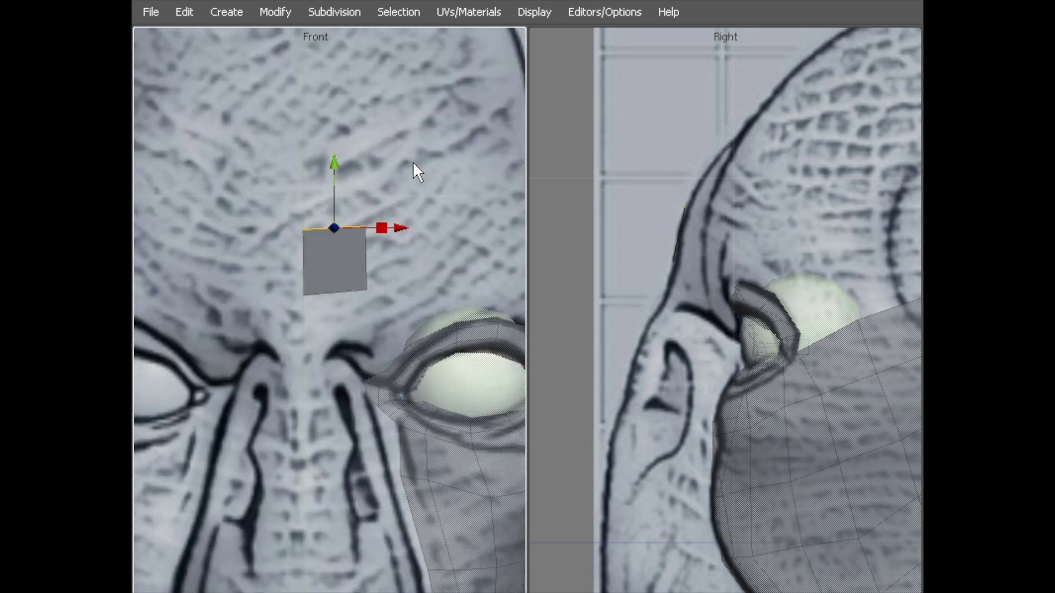
{"action": "middle_click_drag", "start_coordinate": [367, 147], "coordinate": [374, 202], "text": "alt"}
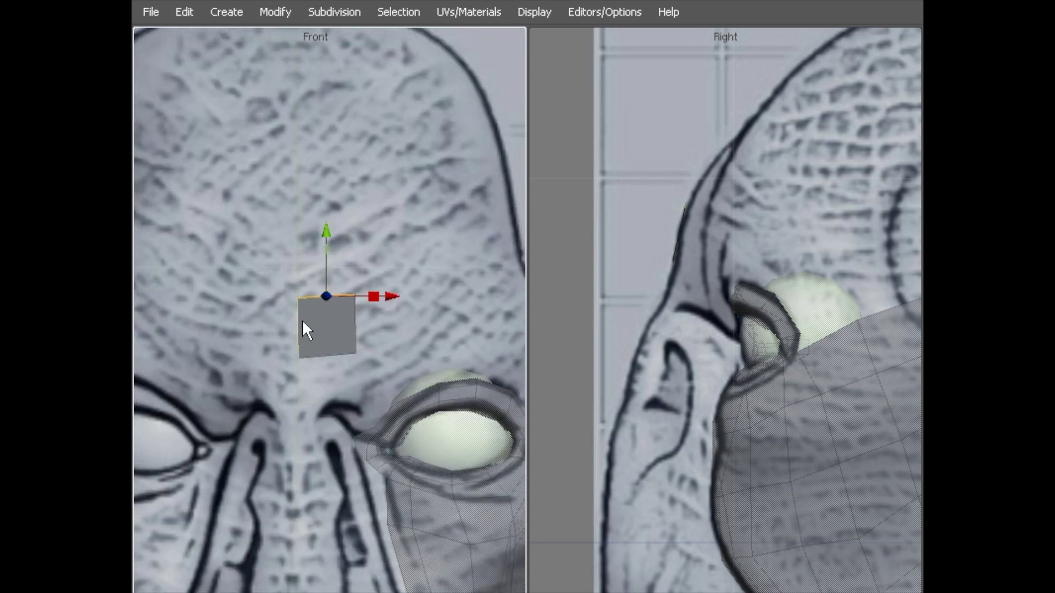
{"action": "middle_click_drag", "start_coordinate": [299, 315], "coordinate": [279, 293], "text": "alt"}
{"action": "scroll", "coordinate": [727, 230], "scroll_direction": "down", "scroll_amount": 3}
{"action": "middle_click_drag", "start_coordinate": [727, 229], "coordinate": [666, 340], "text": "alt"}
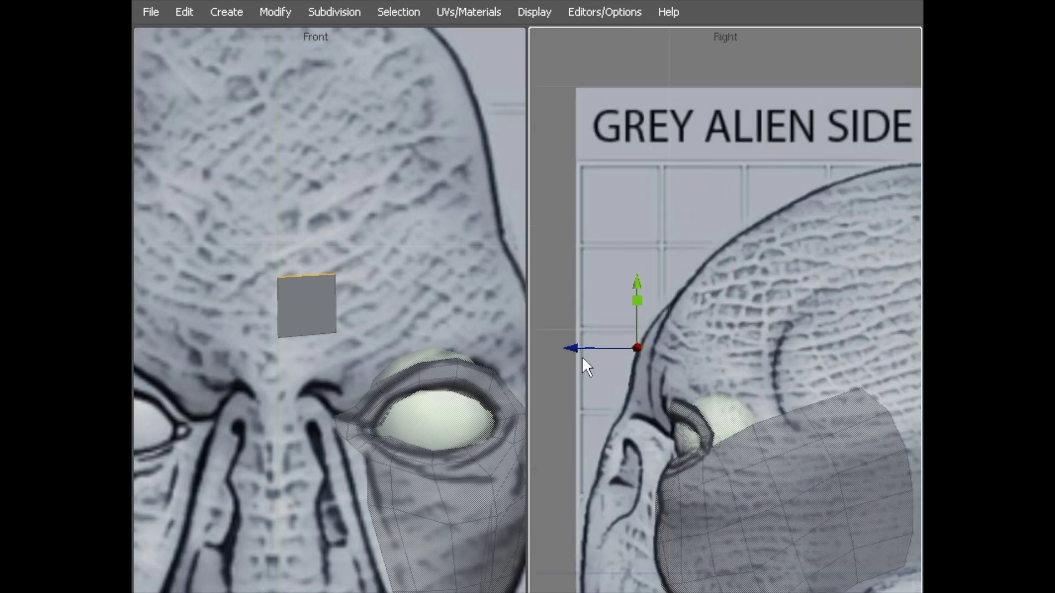
{"action": "middle_click_drag", "start_coordinate": [593, 318], "coordinate": [560, 340], "text": "alt"}
{"action": "scroll", "coordinate": [563, 337], "scroll_direction": "up", "scroll_amount": 1}
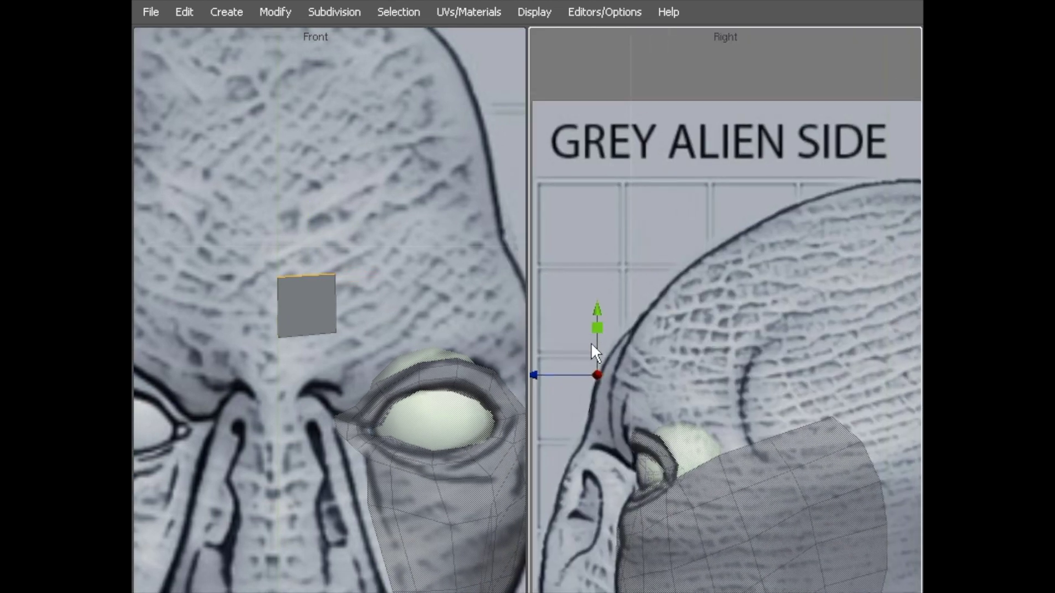
{"action": "middle_click_drag", "start_coordinate": [611, 358], "coordinate": [589, 260]}
Extend the strip's top edge by two more quads along the upper forehead profile in the side view
{"action": "scroll", "coordinate": [648, 288], "scroll_direction": "down", "scroll_amount": 3}
{"action": "scroll", "coordinate": [659, 232], "scroll_direction": "up", "scroll_amount": 3}
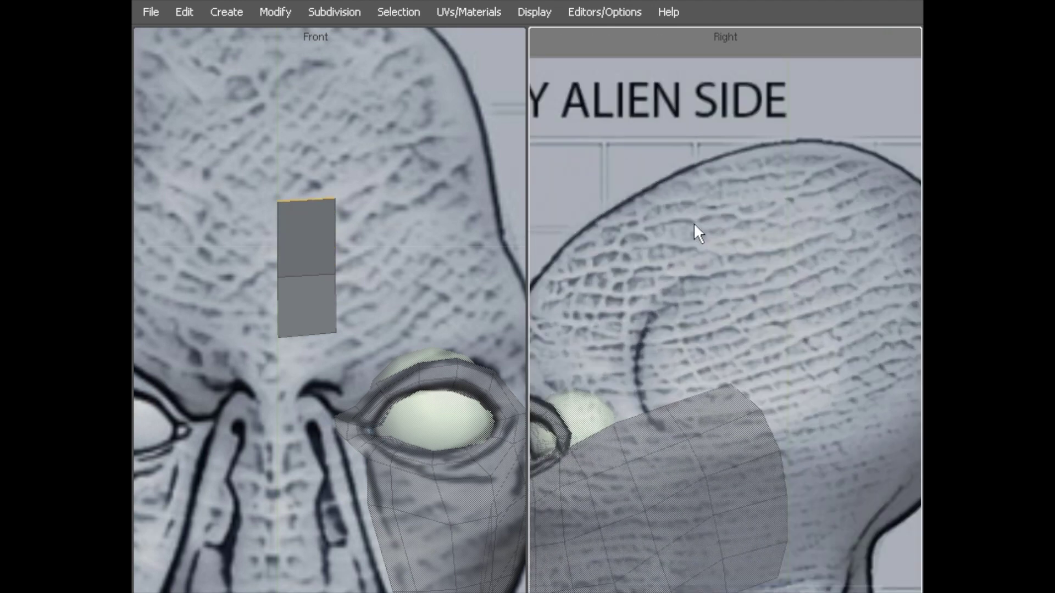
{"action": "middle_click_drag", "start_coordinate": [694, 222], "coordinate": [732, 233], "text": "alt"}
{"action": "scroll", "coordinate": [732, 233], "scroll_direction": "down", "scroll_amount": 2}
{"action": "scroll", "coordinate": [730, 227], "scroll_direction": "up", "scroll_amount": 3}
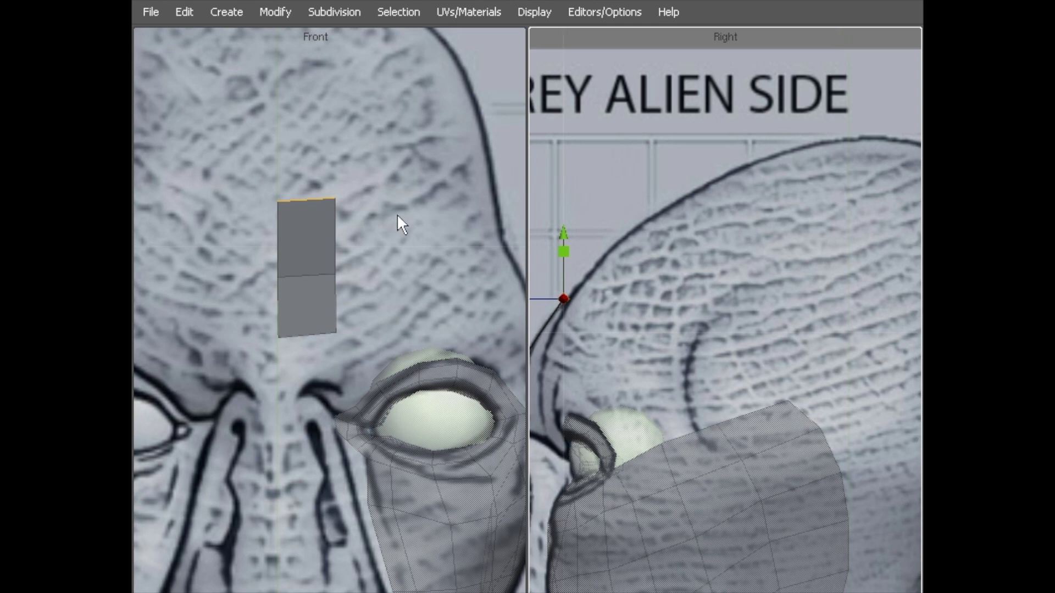
{"action": "key", "text": "z"}
{"action": "middle_click_drag", "start_coordinate": [598, 245], "coordinate": [691, 167]}
{"action": "key", "text": "z"}
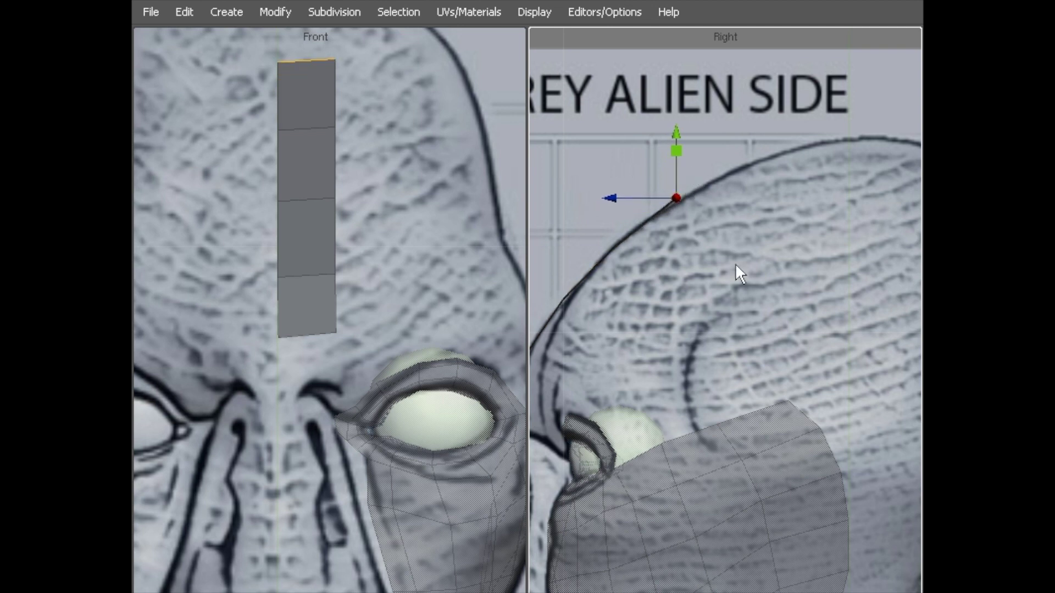
Continue the strip from the upper forehead to the crown along the side profile
{"action": "scroll", "coordinate": [735, 264], "scroll_direction": "down", "scroll_amount": 3}
{"action": "scroll", "coordinate": [686, 257], "scroll_direction": "up", "scroll_amount": 2}
{"action": "key", "text": "z"}
{"action": "middle_click_drag", "start_coordinate": [625, 243], "coordinate": [777, 180]}
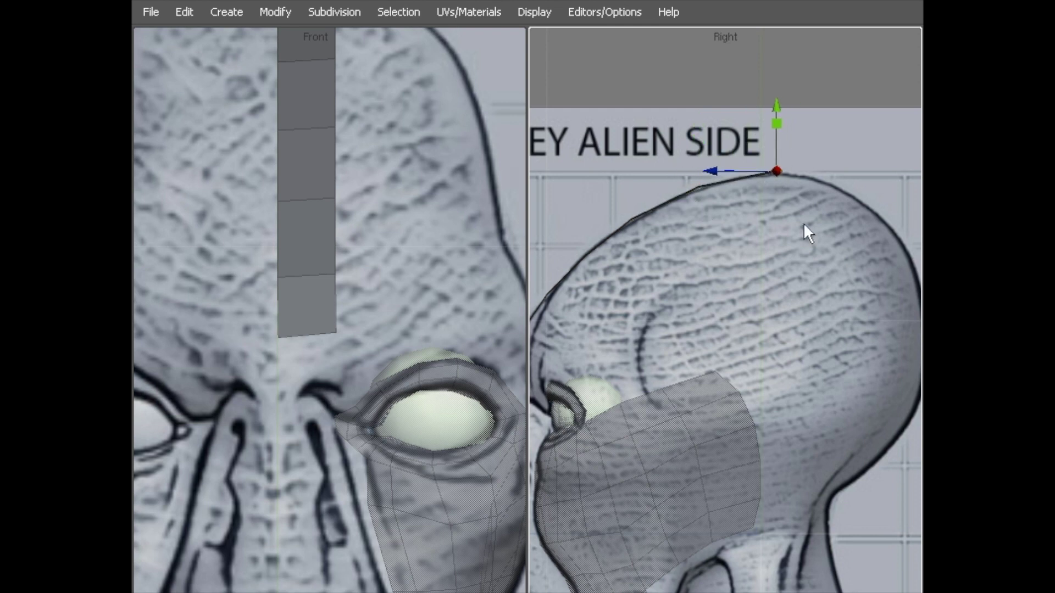
Continue extending the strip from the crown down the back of the head to the nape
{"action": "scroll", "coordinate": [723, 258], "scroll_direction": "down", "scroll_amount": 2}
{"action": "scroll", "coordinate": [722, 255], "scroll_direction": "up", "scroll_amount": 2}
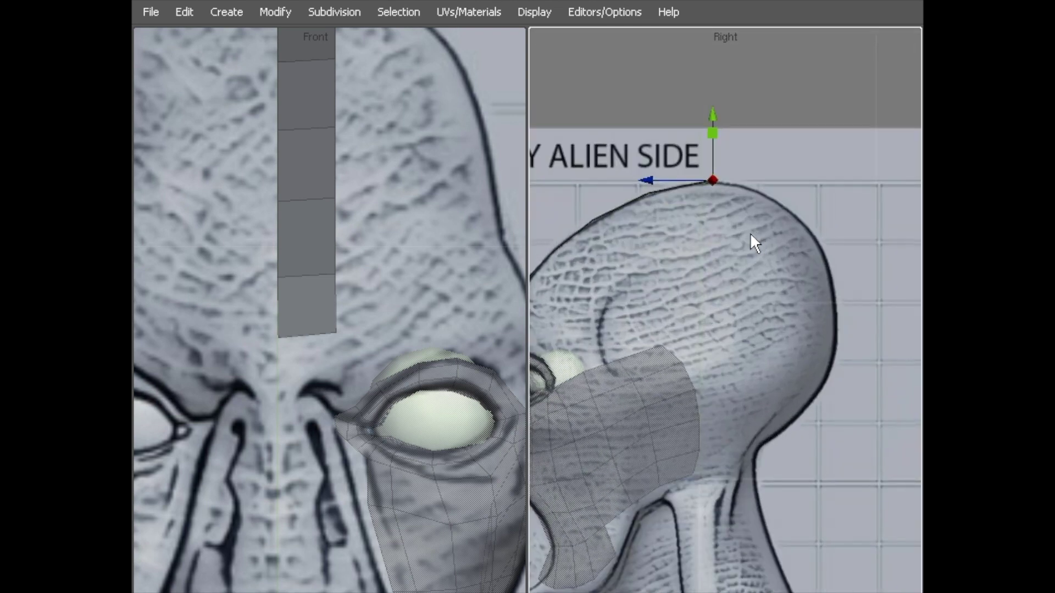
{"action": "middle_click_drag", "start_coordinate": [736, 225], "coordinate": [820, 393]}
{"action": "middle_click_drag", "start_coordinate": [826, 355], "coordinate": [787, 457]}
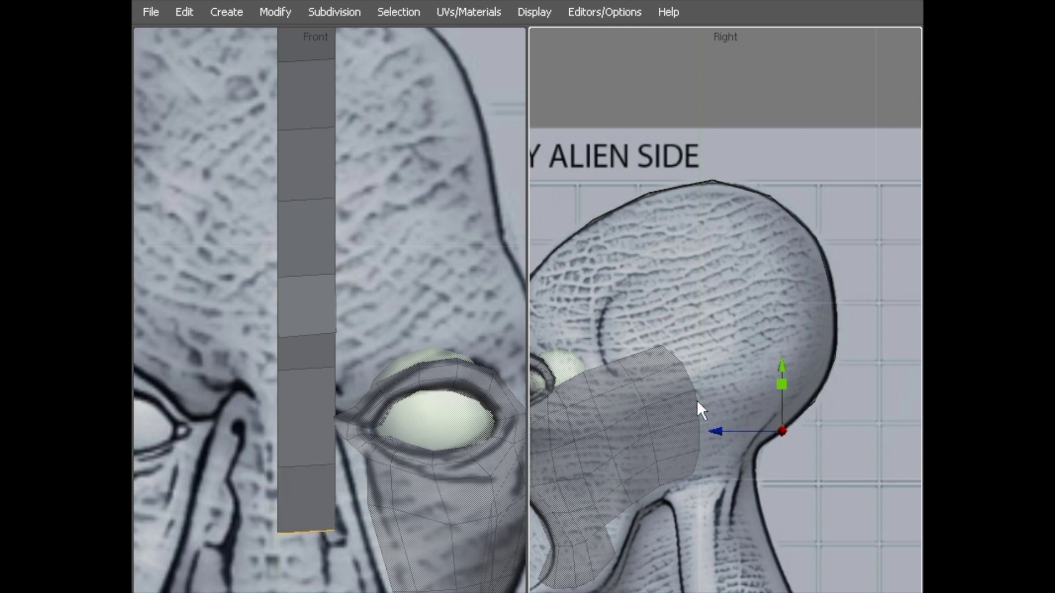
Inspect the strip in perspective beside the eye and cheek mesh, and restore the front and side reference views
{"action": "scroll", "coordinate": [384, 243], "scroll_direction": "down", "scroll_amount": 3}
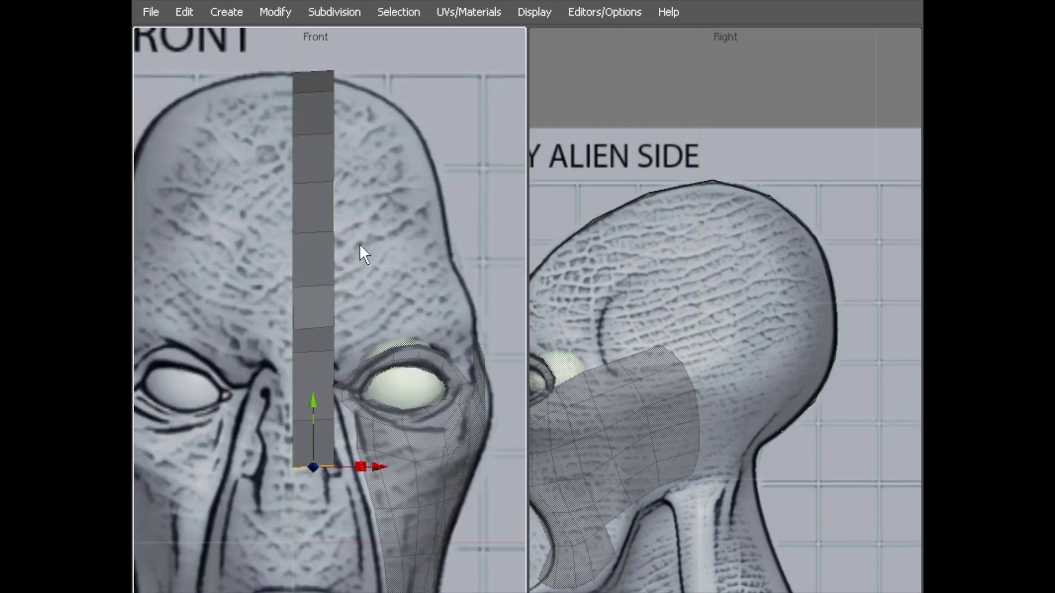
{"action": "scroll", "coordinate": [427, 238], "scroll_direction": "up", "scroll_amount": 3}
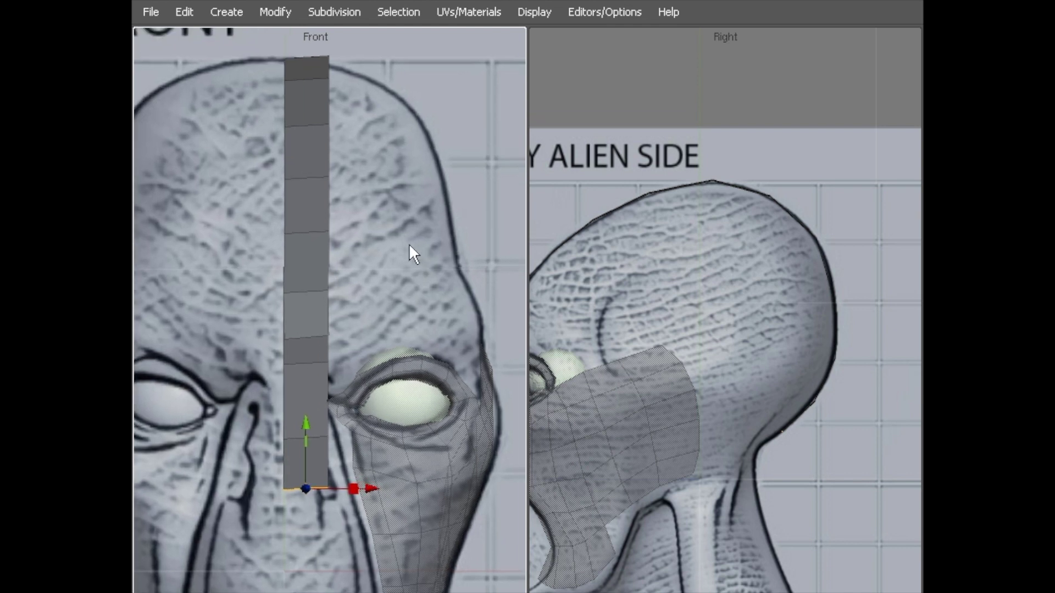
{"action": "middle_click_drag", "start_coordinate": [398, 243], "coordinate": [381, 213]}
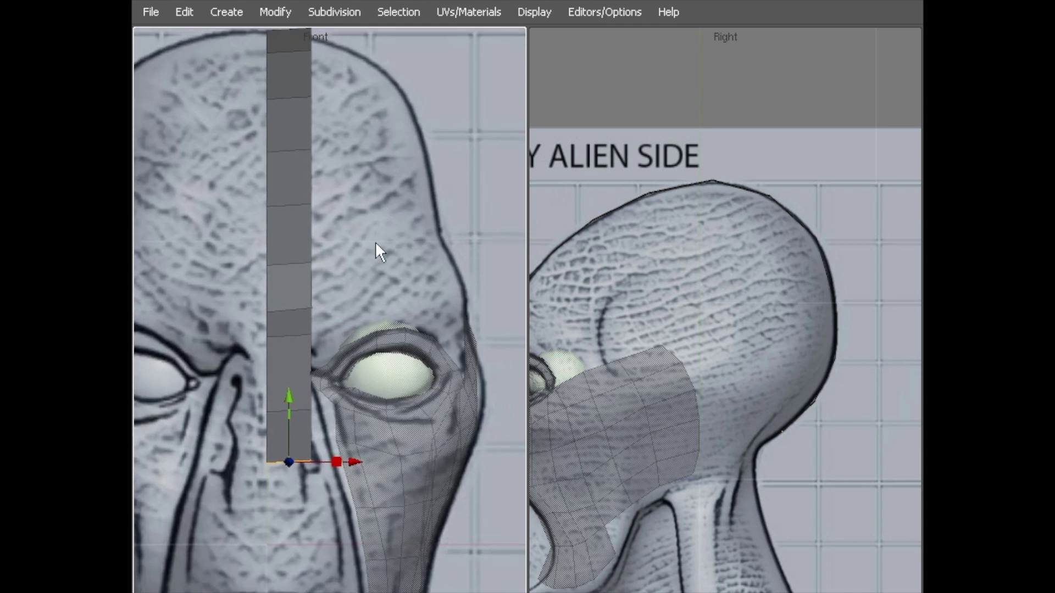
{"action": "key", "text": "KP_5"}
{"action": "middle_click_drag", "start_coordinate": [346, 285], "coordinate": [393, 125]}
{"action": "middle_click_drag", "start_coordinate": [360, 187], "coordinate": [668, 252]}
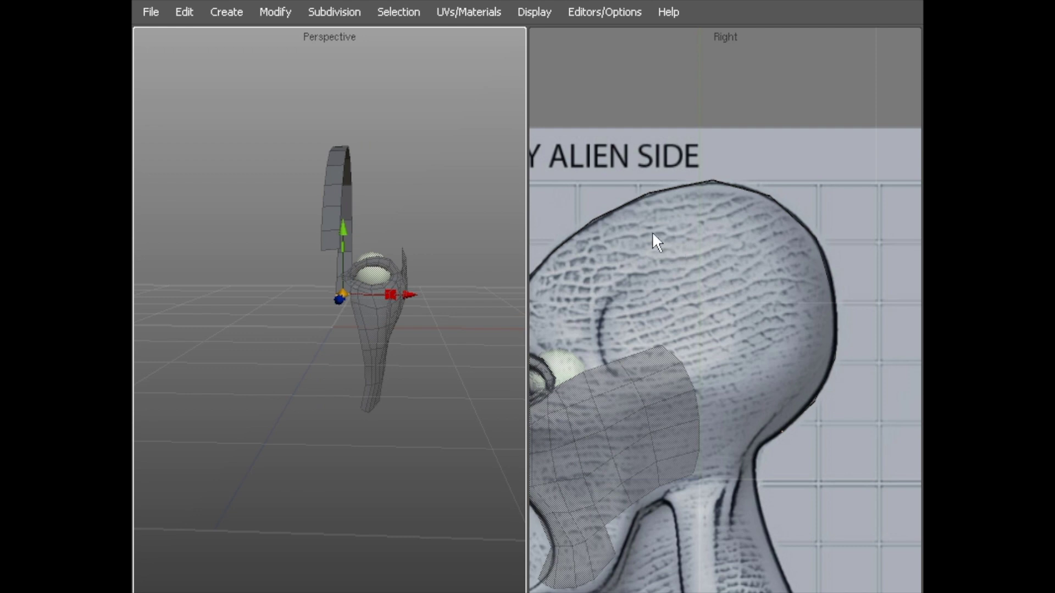
{"action": "scroll", "coordinate": [651, 232], "scroll_direction": "down", "scroll_amount": 3}
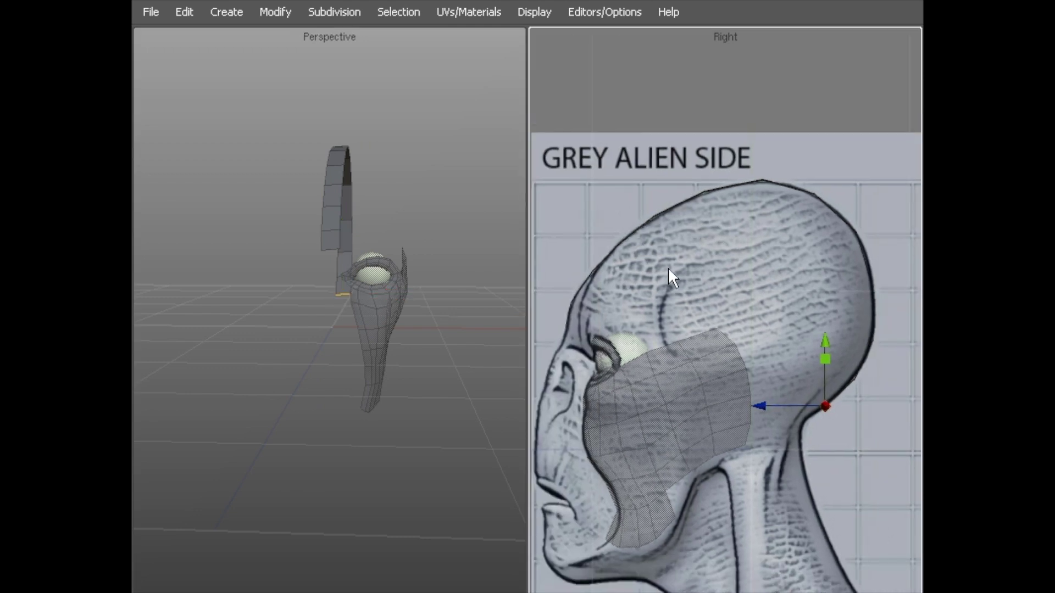
{"action": "key", "text": "KP_4"}
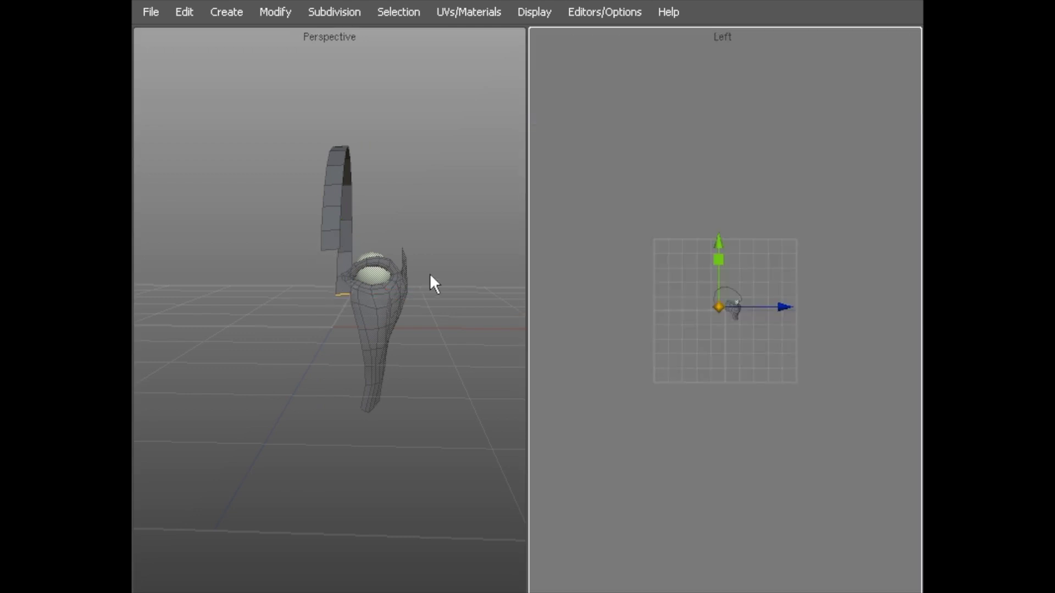
{"action": "key", "text": "KP_1"}
{"action": "key", "text": "KP_1"}
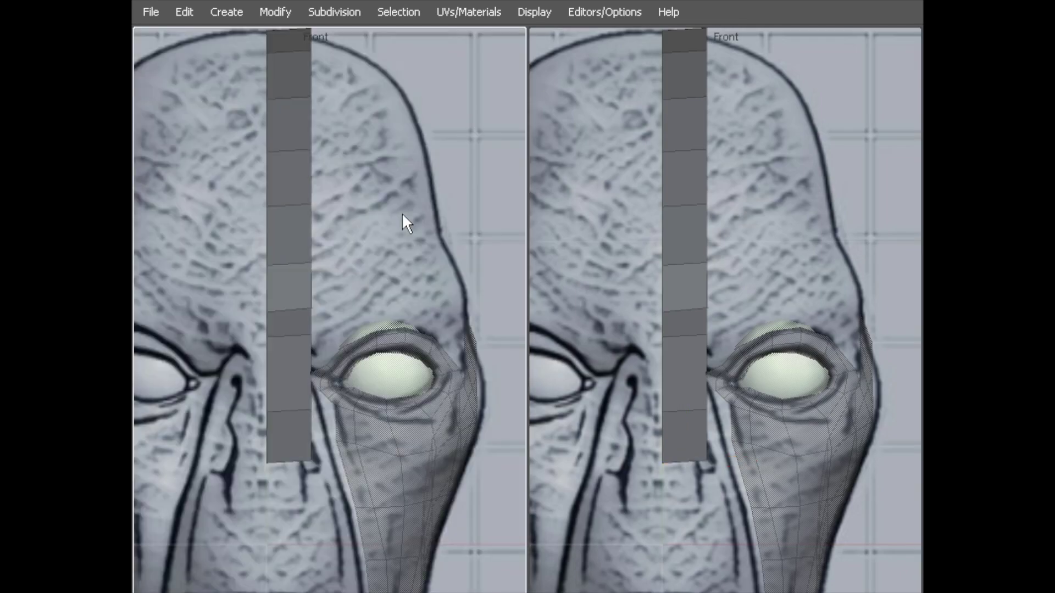
{"action": "left_click", "coordinate": [664, 200]}
{"action": "key", "text": "KP_3"}
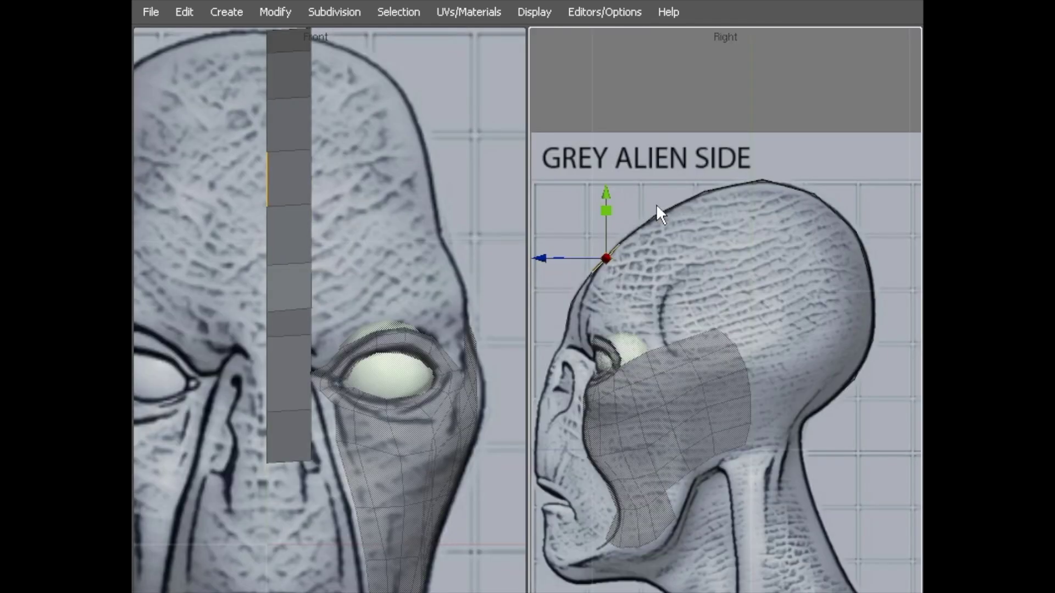
Move the strip's outer vertices outward from the crown down to the brow in the front view to widen the strip
{"action": "middle_click_drag", "start_coordinate": [431, 222], "coordinate": [435, 203]}
{"action": "middle_click_drag", "start_coordinate": [667, 216], "coordinate": [704, 148], "text": "alt"}
{"action": "right_click_drag", "start_coordinate": [434, 206], "coordinate": [412, 194], "text": "alt"}
{"action": "middle_click_drag", "start_coordinate": [412, 194], "coordinate": [402, 299], "text": "alt"}
{"action": "key", "text": "a"}
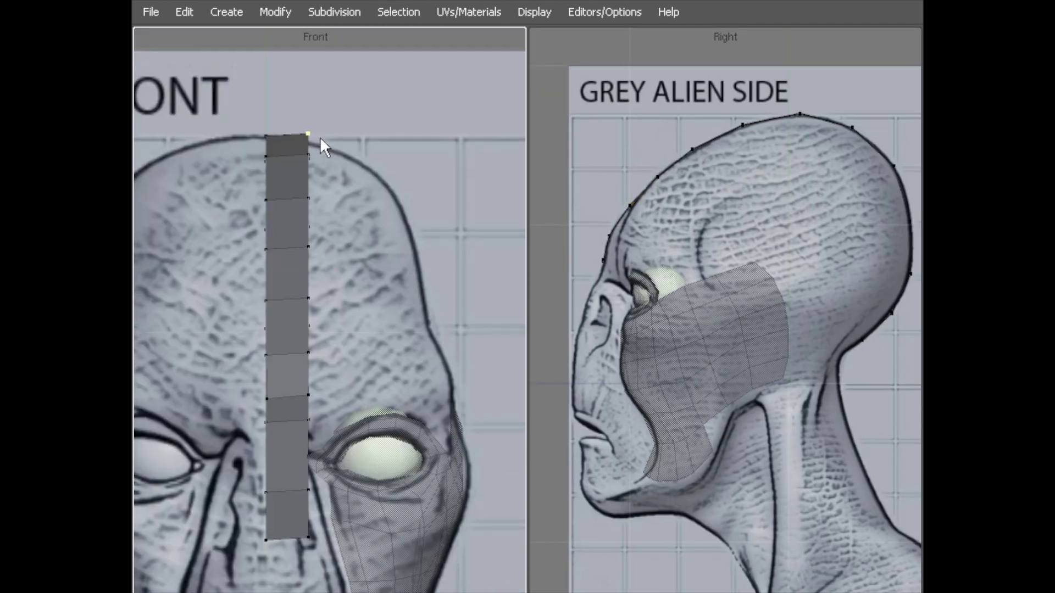
{"action": "left_click_drag", "start_coordinate": [313, 134], "coordinate": [307, 213]}
{"action": "mouse_move", "coordinate": [307, 167]}
{"action": "left_mouse_down"}
{"action": "mouse_move", "coordinate": [316, 144]}
{"action": "mouse_move", "coordinate": [279, 129]}
{"action": "mouse_move", "coordinate": [311, 140]}
{"action": "mouse_move", "coordinate": [315, 172]}
{"action": "left_mouse_up"}
{"action": "left_click_drag", "start_coordinate": [314, 209], "coordinate": [316, 237]}
{"action": "left_click_drag", "start_coordinate": [310, 292], "coordinate": [315, 290]}
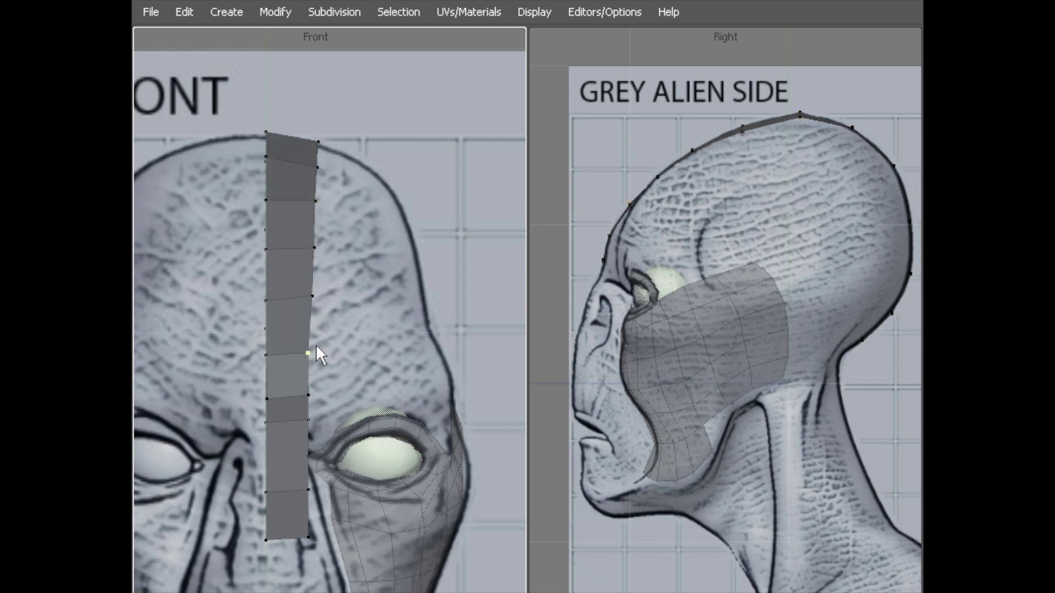
{"action": "left_click_drag", "start_coordinate": [316, 342], "coordinate": [321, 341]}
{"action": "left_click_drag", "start_coordinate": [304, 397], "coordinate": [309, 392]}
{"action": "left_click", "coordinate": [318, 416]}
Adjust the heights of the strip's outer vertices just below the crown and on the upper forehead in the front view
{"action": "right_click_drag", "start_coordinate": [228, 320], "coordinate": [213, 316], "text": "alt"}
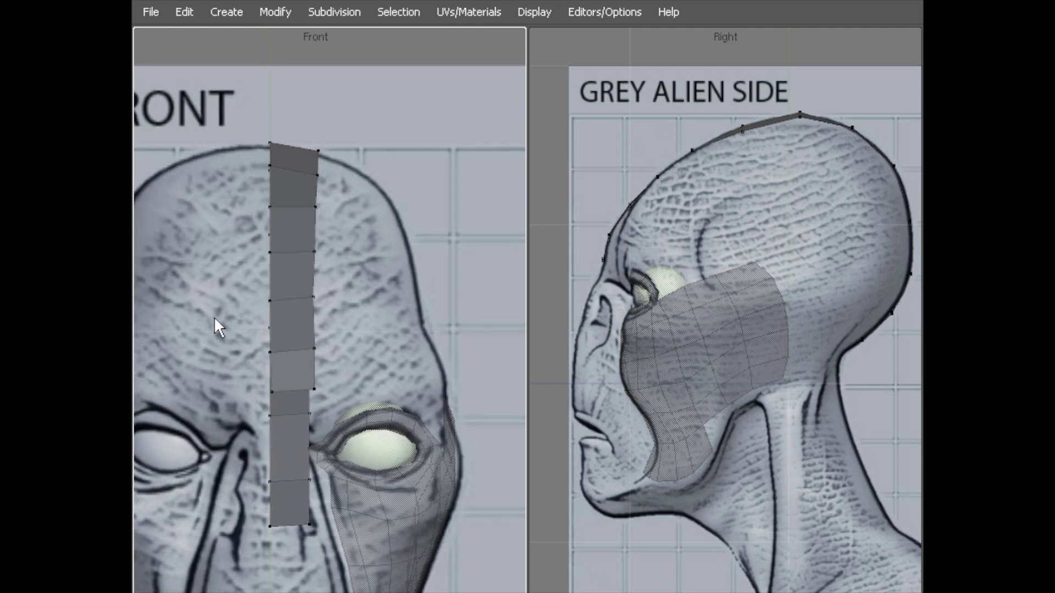
{"action": "middle_click_drag", "start_coordinate": [228, 352], "coordinate": [238, 283], "text": "alt"}
{"action": "right_click_drag", "start_coordinate": [238, 283], "coordinate": [231, 265], "text": "alt"}
{"action": "middle_click_drag", "start_coordinate": [219, 228], "coordinate": [224, 263], "text": "alt"}
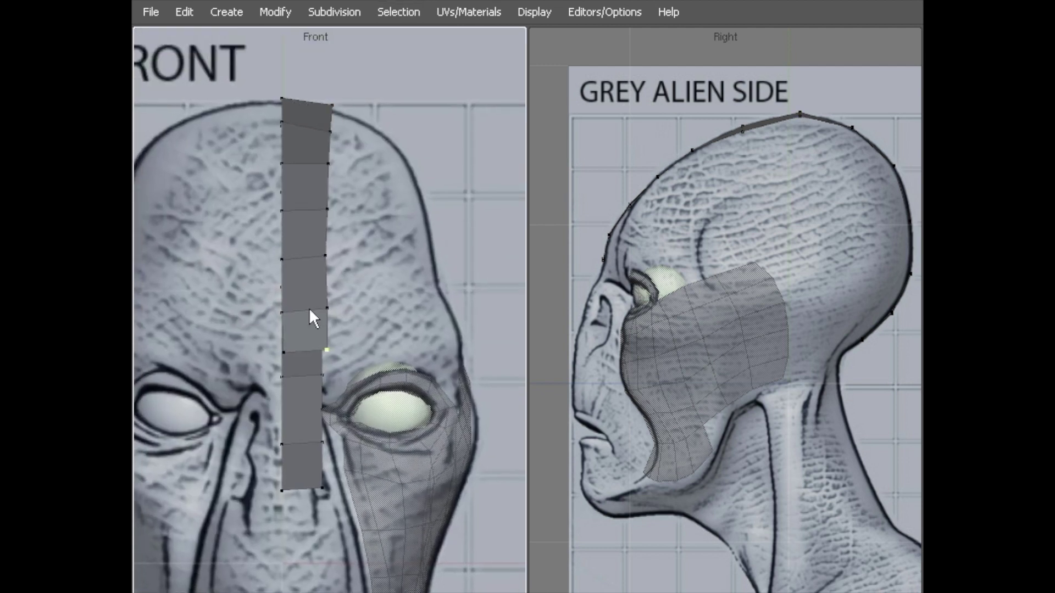
{"action": "middle_click_drag", "start_coordinate": [756, 405], "coordinate": [715, 411], "text": "alt"}
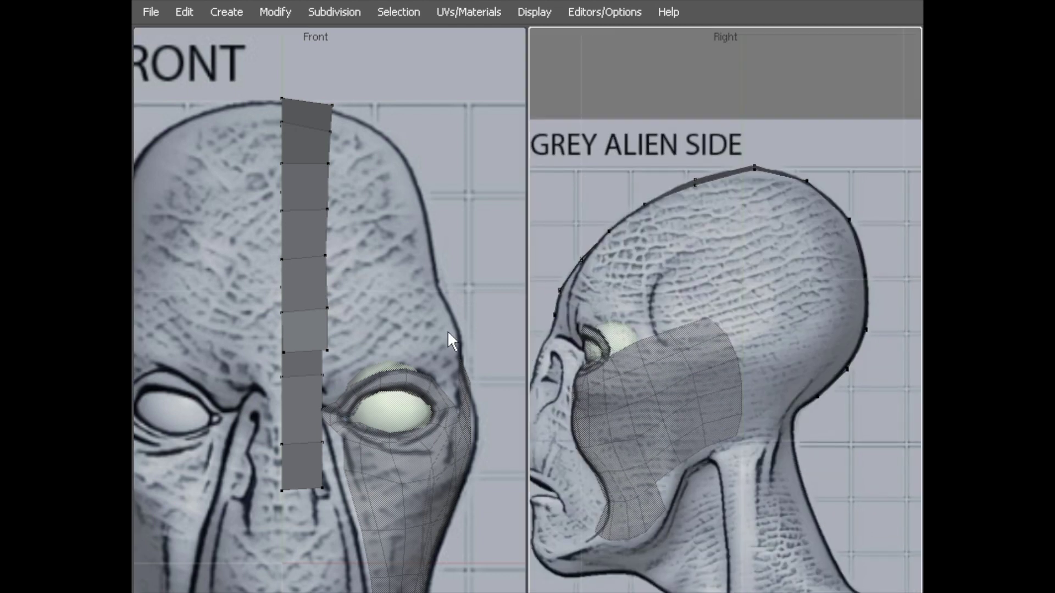
{"action": "right_click_drag", "start_coordinate": [361, 318], "coordinate": [363, 307], "text": "alt"}
{"action": "middle_click_drag", "start_coordinate": [363, 306], "coordinate": [352, 316], "text": "alt"}
{"action": "left_click_drag", "start_coordinate": [337, 138], "coordinate": [337, 162]}
{"action": "left_click_drag", "start_coordinate": [322, 205], "coordinate": [315, 183]}
{"action": "key", "text": "space"}
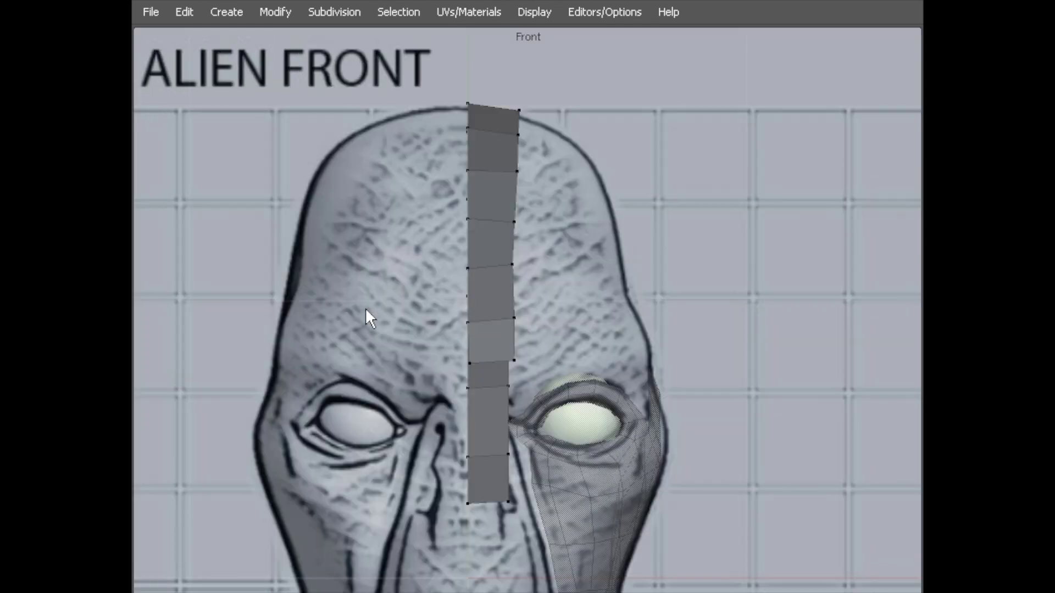
{"action": "key", "text": "space"}
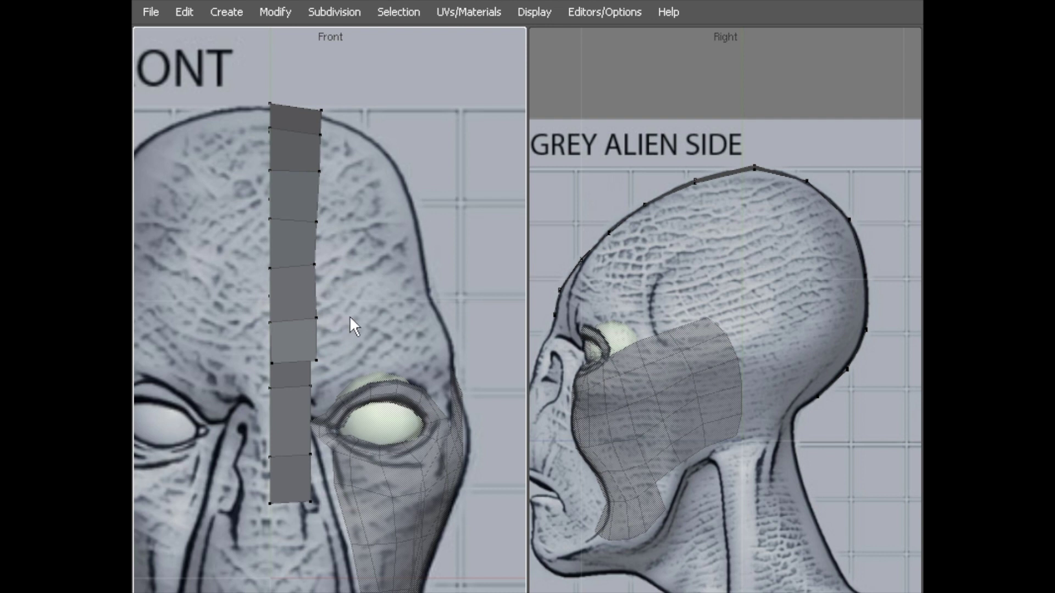
Extrude the strip's outer edges from the forehead over the crown outward, adding a second column of polygons
{"action": "key", "text": "5"}
{"action": "left_click_drag", "start_coordinate": [395, 349], "coordinate": [296, 321], "text": "alt"}
{"action": "left_click", "coordinate": [246, 291]}
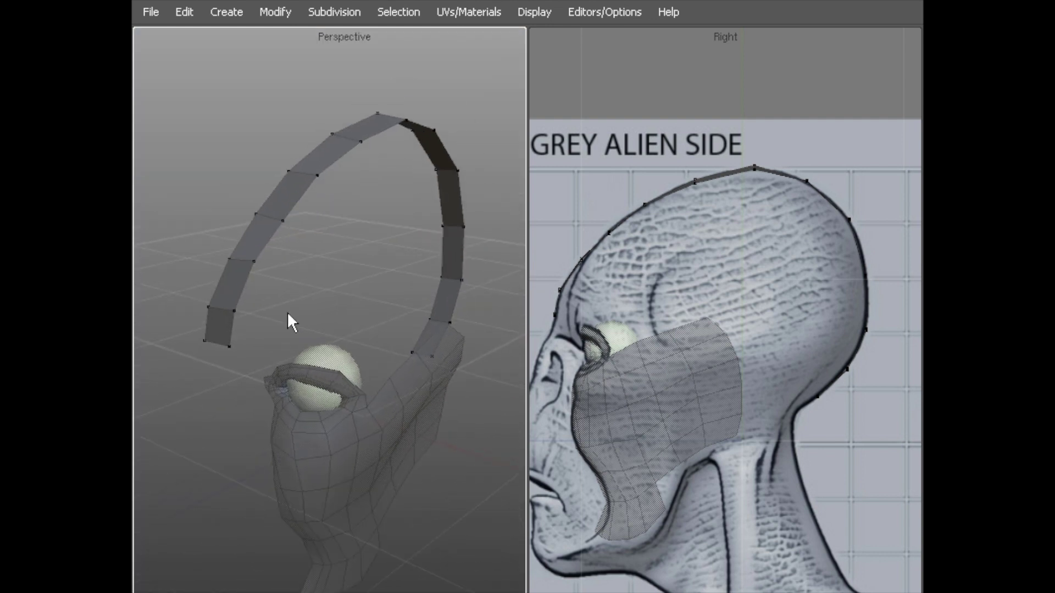
{"action": "left_click", "coordinate": [240, 291]}
{"action": "left_click", "coordinate": [236, 327]}
{"action": "left_click", "coordinate": [245, 289], "text": "shift"}
{"action": "left_click", "coordinate": [278, 232], "text": "shift"}
{"action": "left_click", "coordinate": [308, 191], "text": "shift"}
{"action": "left_click", "coordinate": [341, 160], "text": "shift"}
{"action": "left_click", "coordinate": [379, 135], "text": "shift"}
{"action": "left_click", "coordinate": [421, 120], "text": "shift"}
{"action": "left_click", "coordinate": [460, 190], "text": "shift"}
{"action": "left_click_drag", "start_coordinate": [461, 189], "coordinate": [546, 306], "text": "alt"}
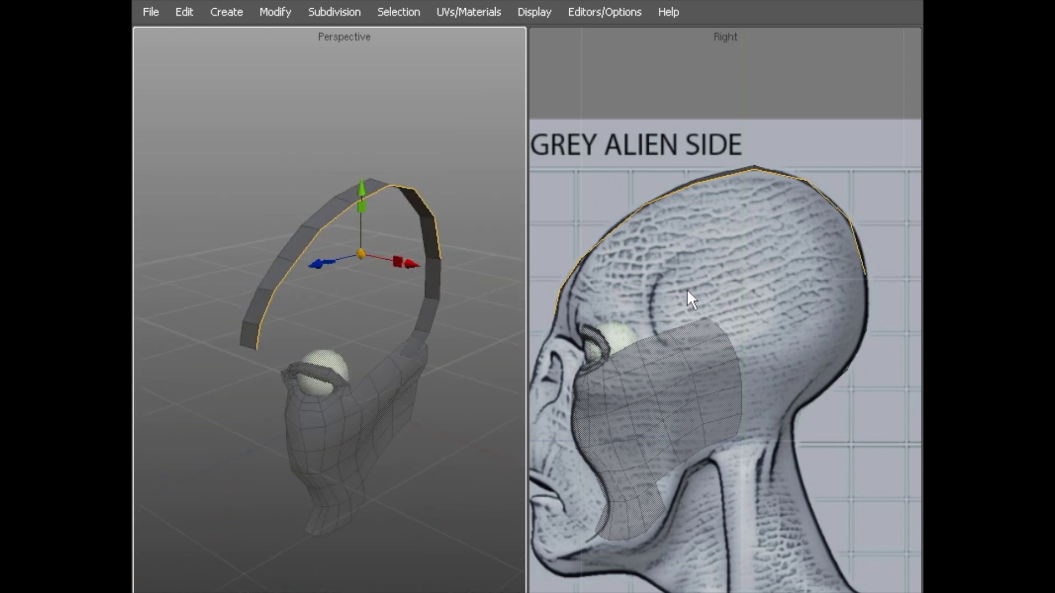
{"action": "left_click_drag", "start_coordinate": [349, 279], "coordinate": [447, 242], "text": "alt"}
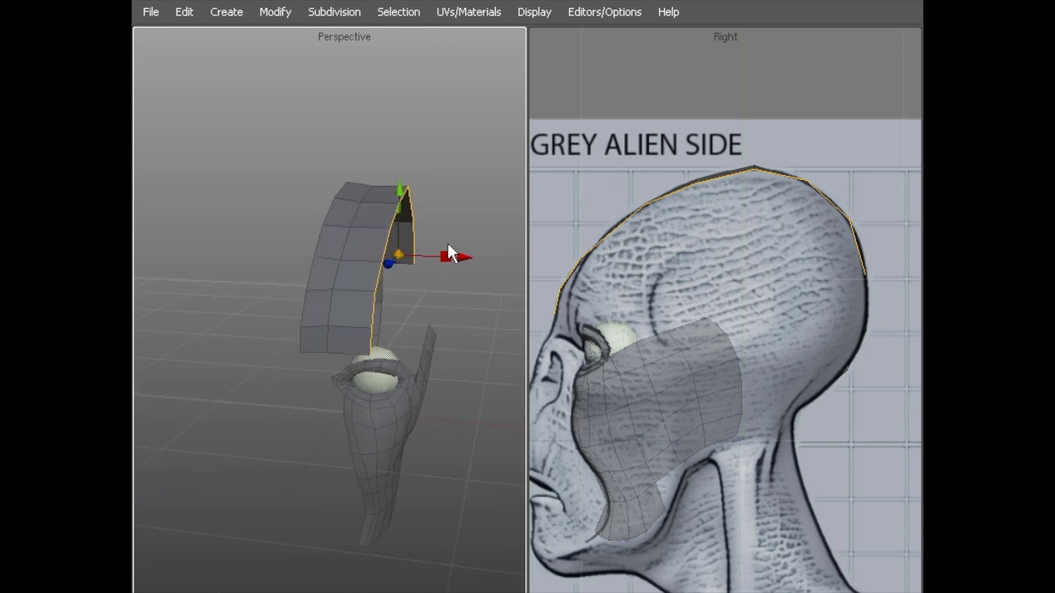
Lower the new outer edge row and shift it slightly inward to follow the head's outline in the front view
{"action": "left_click_drag", "start_coordinate": [399, 189], "coordinate": [398, 198]}
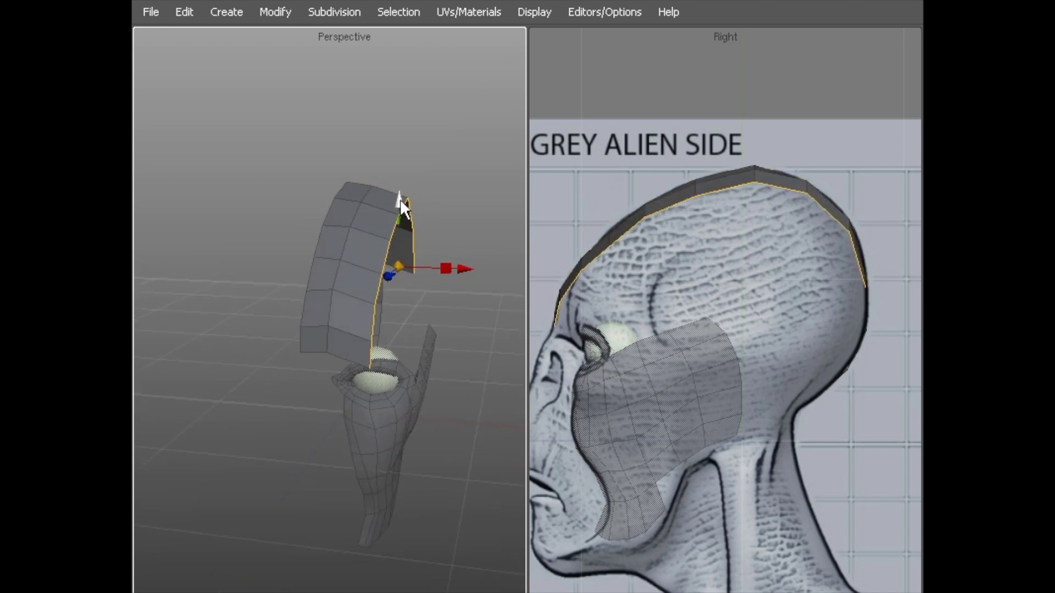
{"action": "key", "text": "F2"}
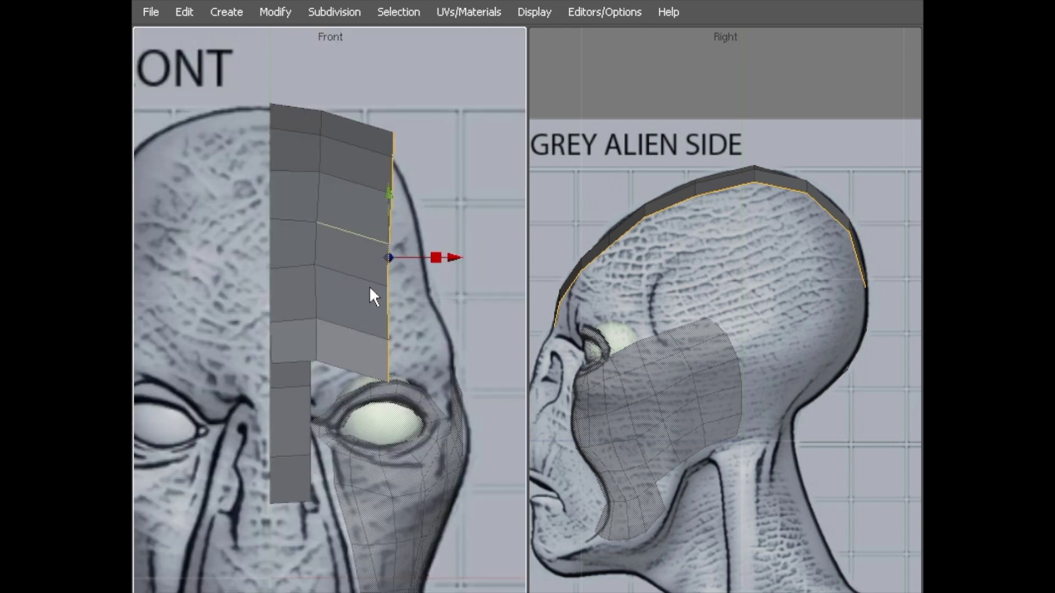
{"action": "mouse_move", "coordinate": [374, 153]}
{"action": "middle_mouse_down"}
{"action": "mouse_move", "coordinate": [348, 156]}
{"action": "mouse_move", "coordinate": [361, 149]}
{"action": "mouse_move", "coordinate": [359, 159]}
{"action": "middle_mouse_up"}
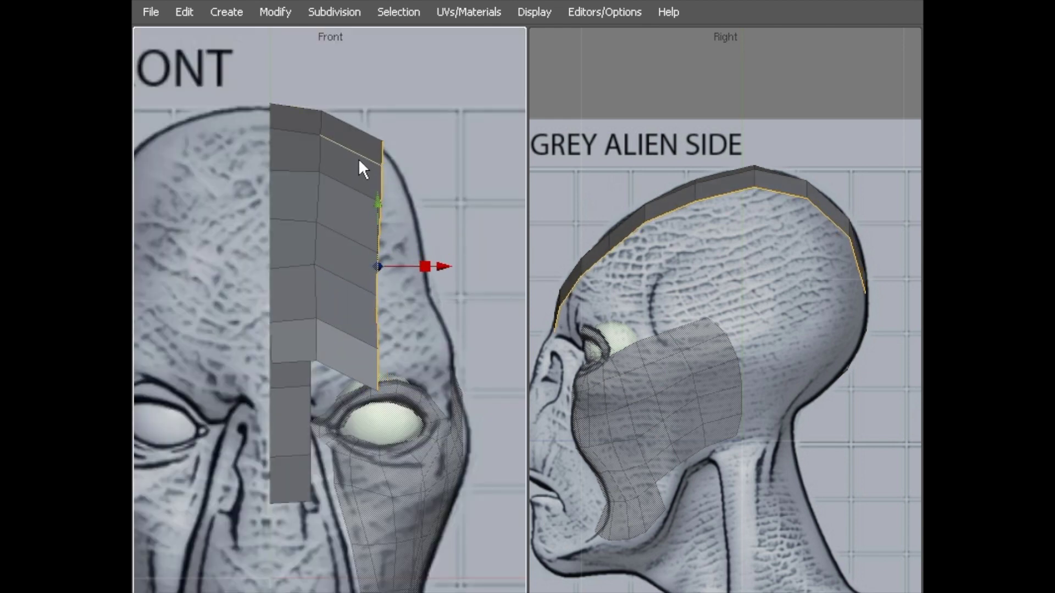
Raise the outer column's vertices on the forehead, bringing the lowest corner up well above the eye
{"action": "scroll", "coordinate": [360, 160], "scroll_direction": "up", "scroll_amount": 1}
{"action": "key", "text": "a"}
{"action": "scroll", "coordinate": [355, 235], "scroll_direction": "up", "scroll_amount": 1}
{"action": "middle_click_drag", "start_coordinate": [359, 201], "coordinate": [360, 264], "text": "alt"}
{"action": "middle_click_drag", "start_coordinate": [370, 312], "coordinate": [362, 281]}
{"action": "middle_click_drag", "start_coordinate": [372, 378], "coordinate": [365, 347]}
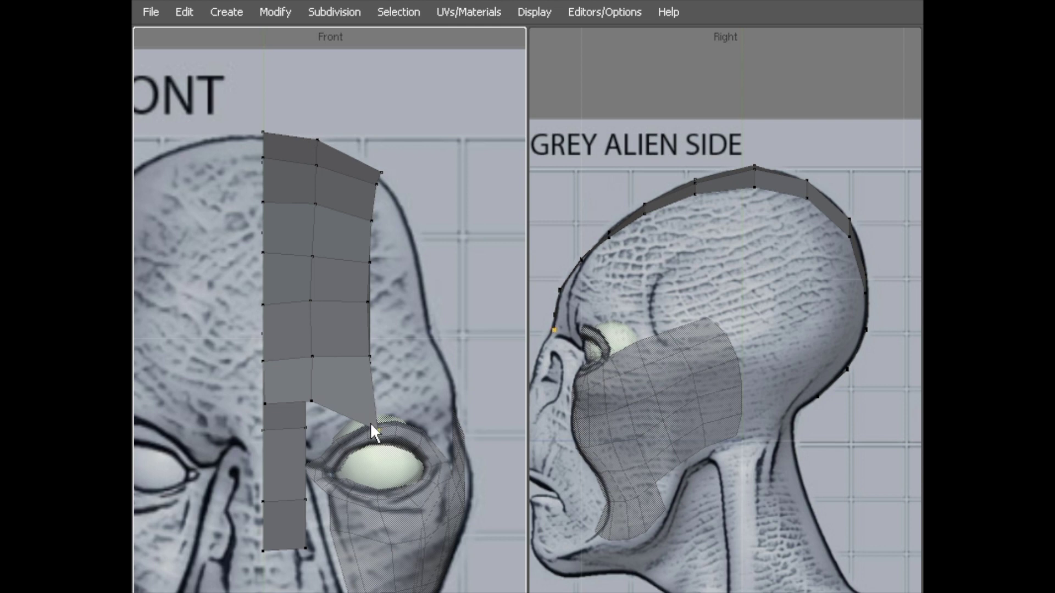
{"action": "middle_click_drag", "start_coordinate": [376, 431], "coordinate": [367, 378]}
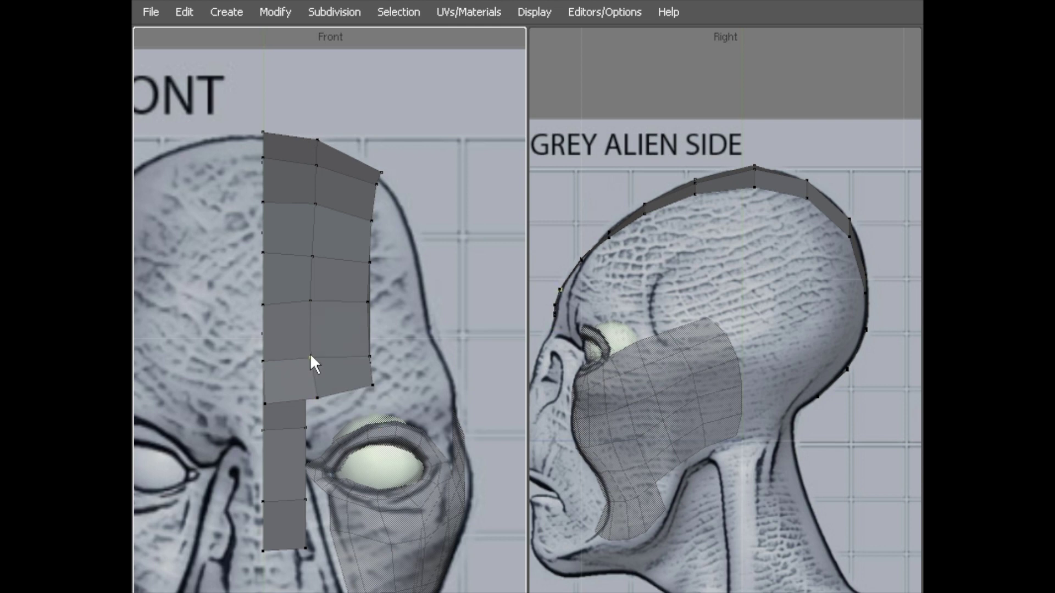
Shift the outer column's vertices inward from above the eye up to the upper forehead in the front view
{"action": "middle_click_drag", "start_coordinate": [373, 384], "coordinate": [360, 344]}
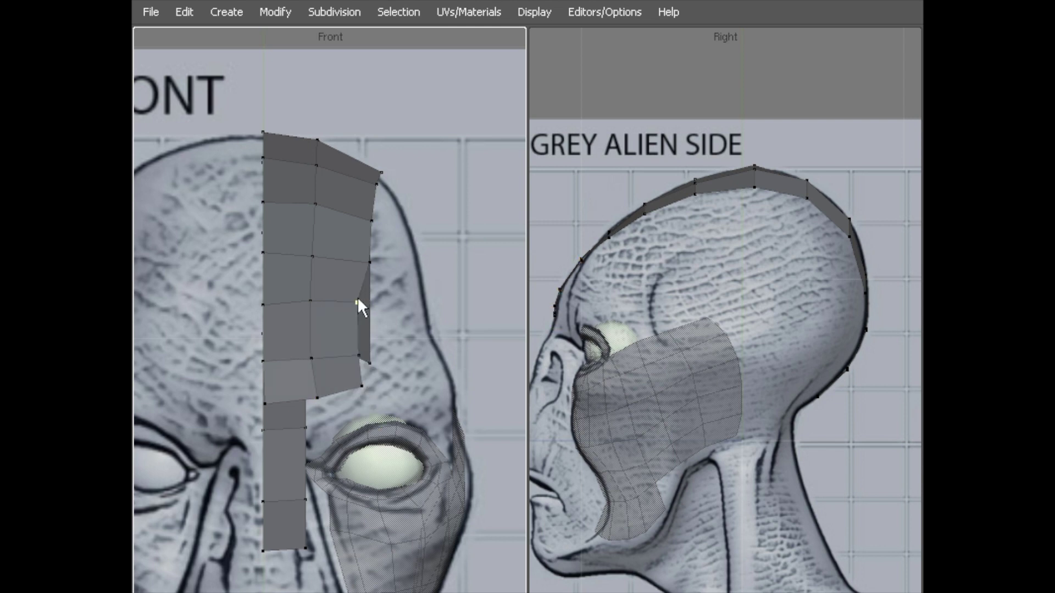
{"action": "middle_click_drag", "start_coordinate": [371, 220], "coordinate": [365, 218]}
{"action": "middle_click_drag", "start_coordinate": [363, 263], "coordinate": [358, 259]}
{"action": "left_click", "coordinate": [356, 260]}
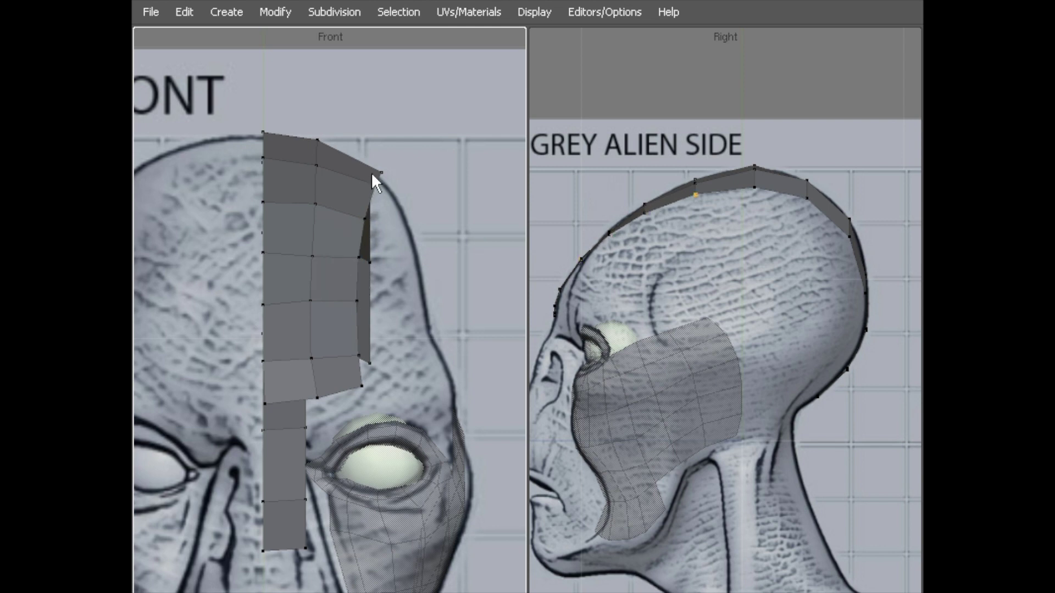
Move the middle column's vertices at the crown slightly outward in the front view
{"action": "middle_click_drag", "start_coordinate": [748, 277], "coordinate": [721, 184], "text": "alt"}
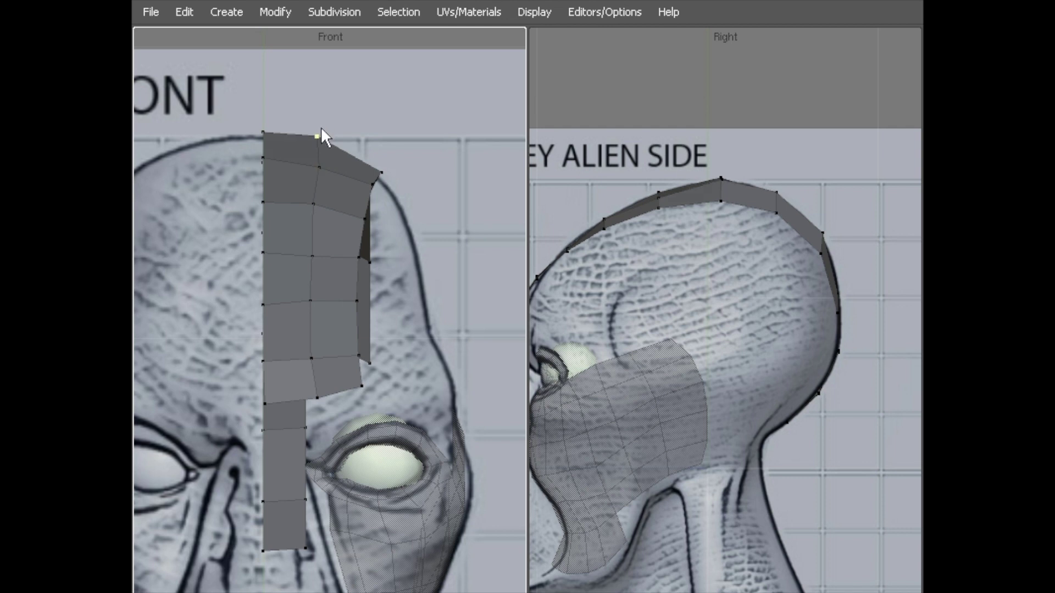
{"action": "middle_click_drag", "start_coordinate": [317, 134], "coordinate": [326, 140]}
{"action": "middle_click_drag", "start_coordinate": [319, 158], "coordinate": [320, 160]}
Reposition the outer column's vertices on the back of the head in perspective, raising and pulling in the lowest corner
{"action": "key", "text": "KP_0"}
{"action": "left_click_drag", "start_coordinate": [419, 266], "coordinate": [275, 226], "text": "alt"}
{"action": "left_click", "coordinate": [315, 217]}
{"action": "middle_click_drag", "start_coordinate": [315, 216], "coordinate": [314, 219]}
{"action": "middle_click_drag", "start_coordinate": [329, 262], "coordinate": [320, 263]}
{"action": "left_click_drag", "start_coordinate": [279, 350], "coordinate": [292, 335]}
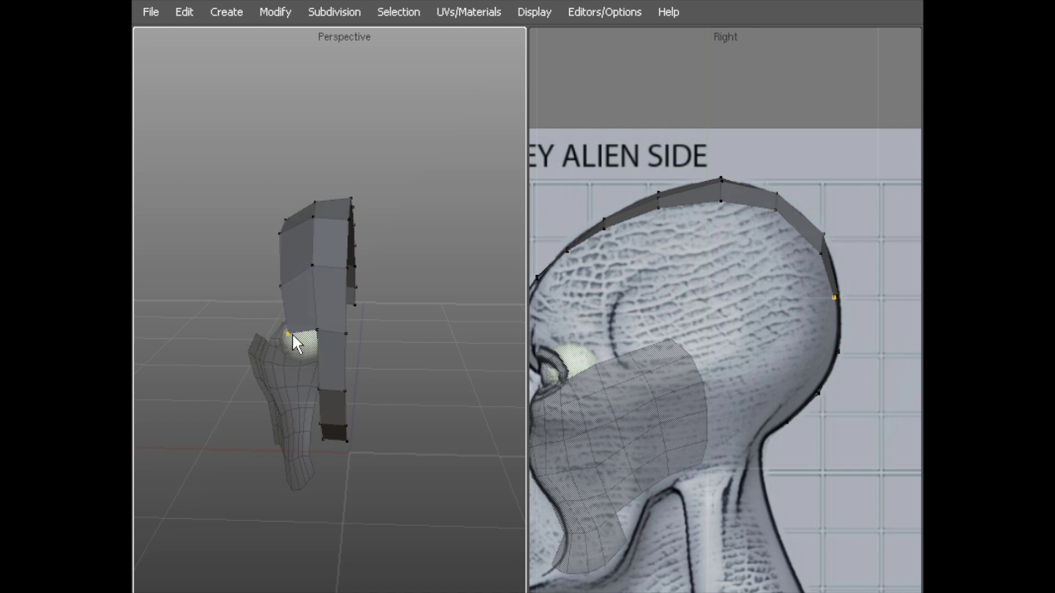
{"action": "left_click_drag", "start_coordinate": [279, 235], "coordinate": [278, 244]}
{"action": "left_click_drag", "start_coordinate": [278, 244], "coordinate": [368, 261], "text": "alt"}
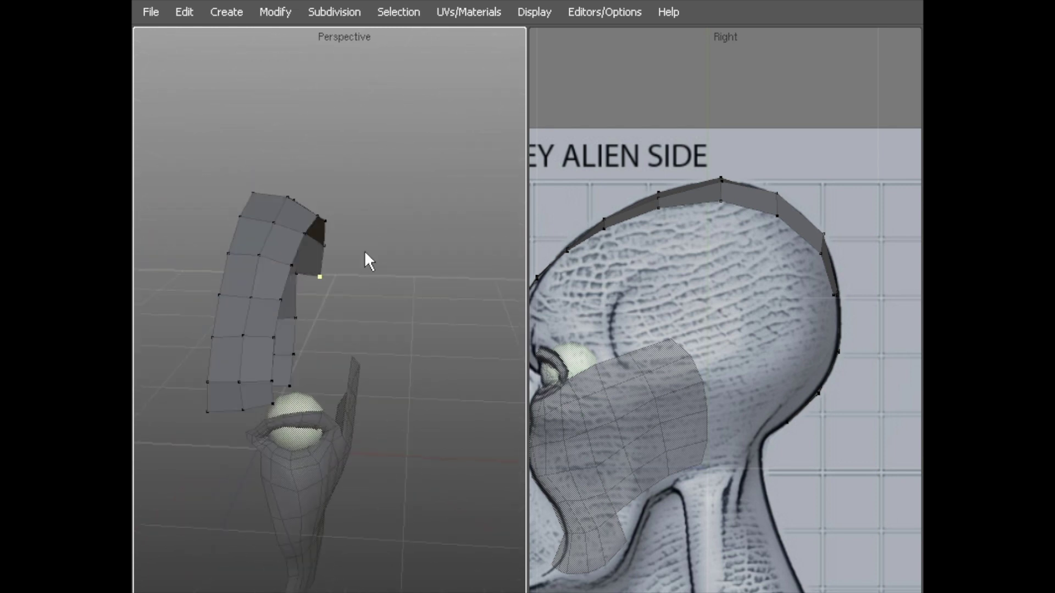
{"action": "left_click_drag", "start_coordinate": [301, 237], "coordinate": [356, 255], "text": "alt"}
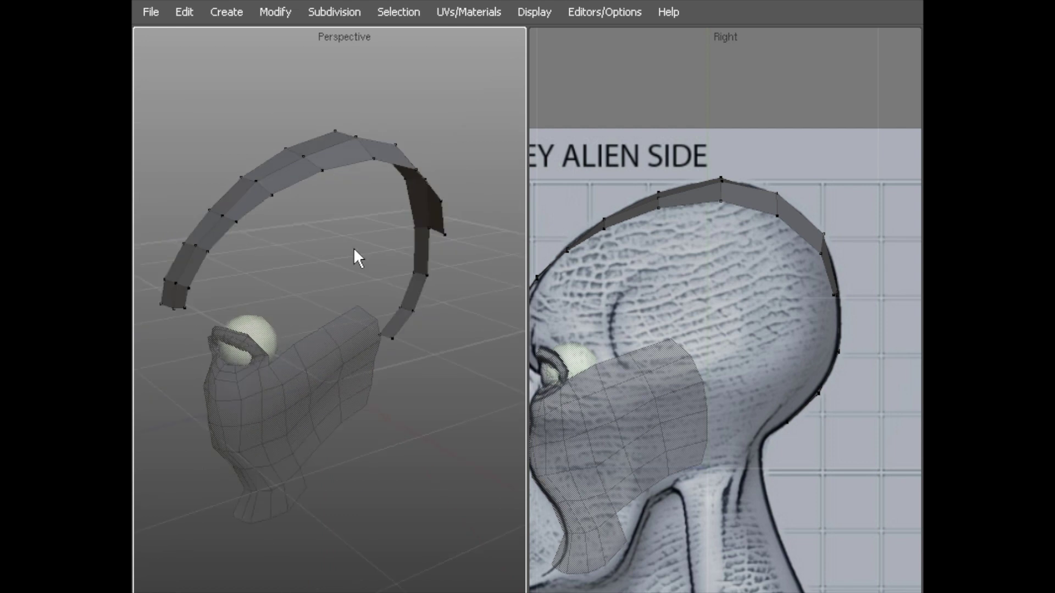
{"action": "left_click_drag", "start_coordinate": [350, 299], "coordinate": [364, 262], "text": "alt"}
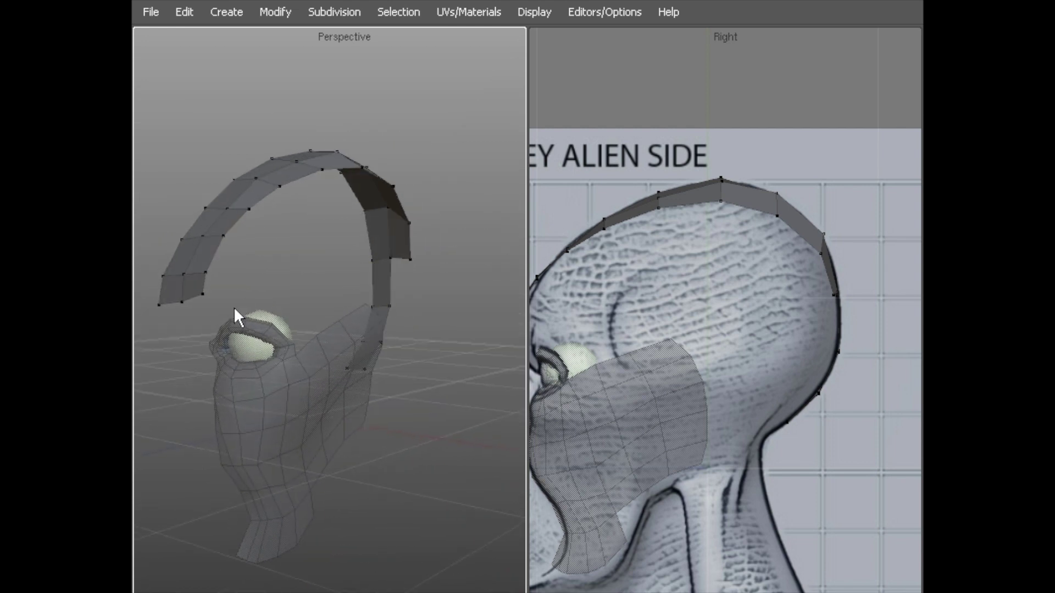
{"action": "left_click_drag", "start_coordinate": [203, 305], "coordinate": [363, 298], "text": "alt"}
Extrude the two outer forehead edges above the eye toward the side of the head
{"action": "key", "text": "KP_2"}
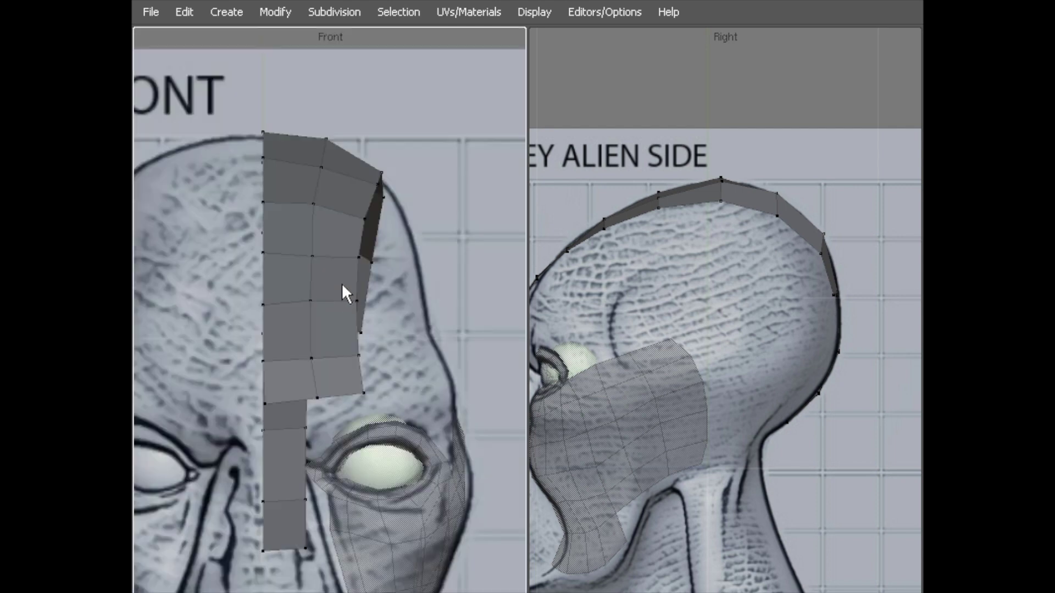
{"action": "middle_click_drag", "start_coordinate": [342, 320], "coordinate": [285, 308], "text": "alt"}
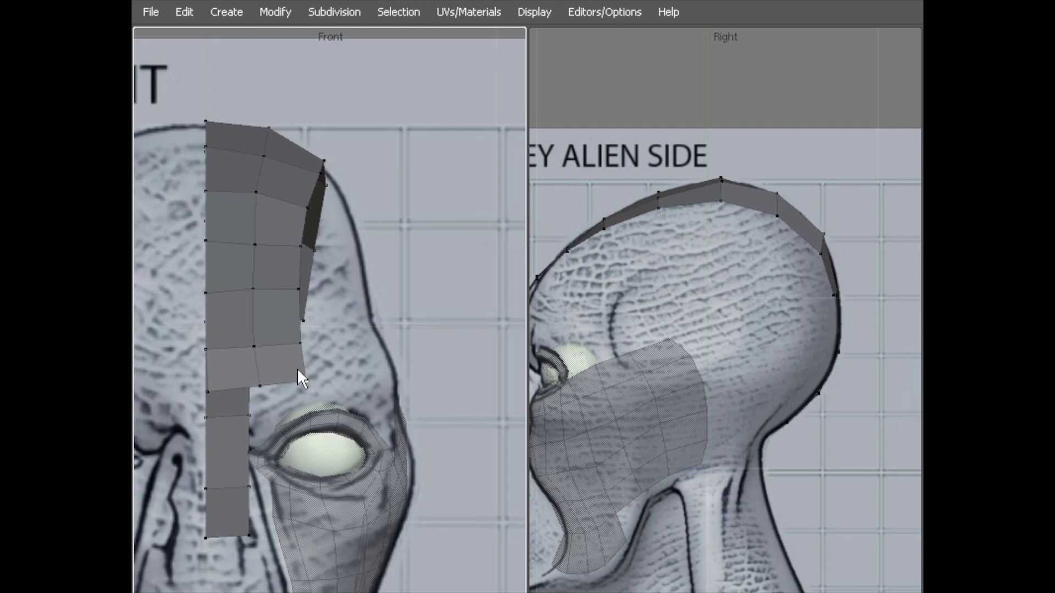
{"action": "left_click", "coordinate": [305, 367]}
{"action": "scroll", "coordinate": [236, 299], "scroll_direction": "up", "scroll_amount": 3}
{"action": "scroll", "coordinate": [297, 303], "scroll_direction": "up", "scroll_amount": 2}
{"action": "left_click", "coordinate": [295, 292], "text": "shift"}
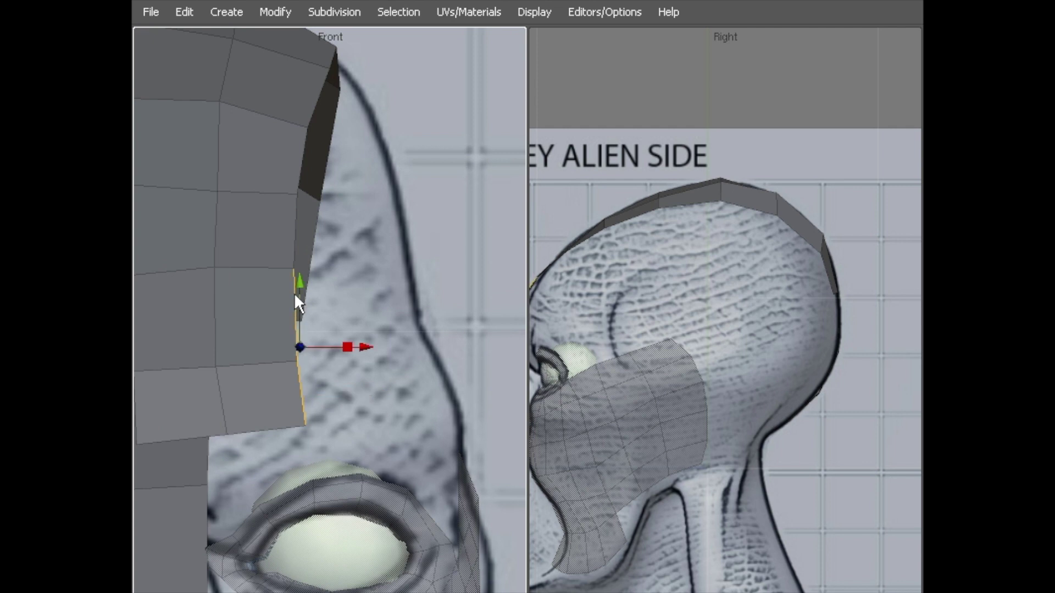
{"action": "scroll", "coordinate": [285, 278], "scroll_direction": "down", "scroll_amount": 3}
{"action": "key", "text": "z"}
{"action": "left_click_drag", "start_coordinate": [306, 339], "coordinate": [319, 344]}
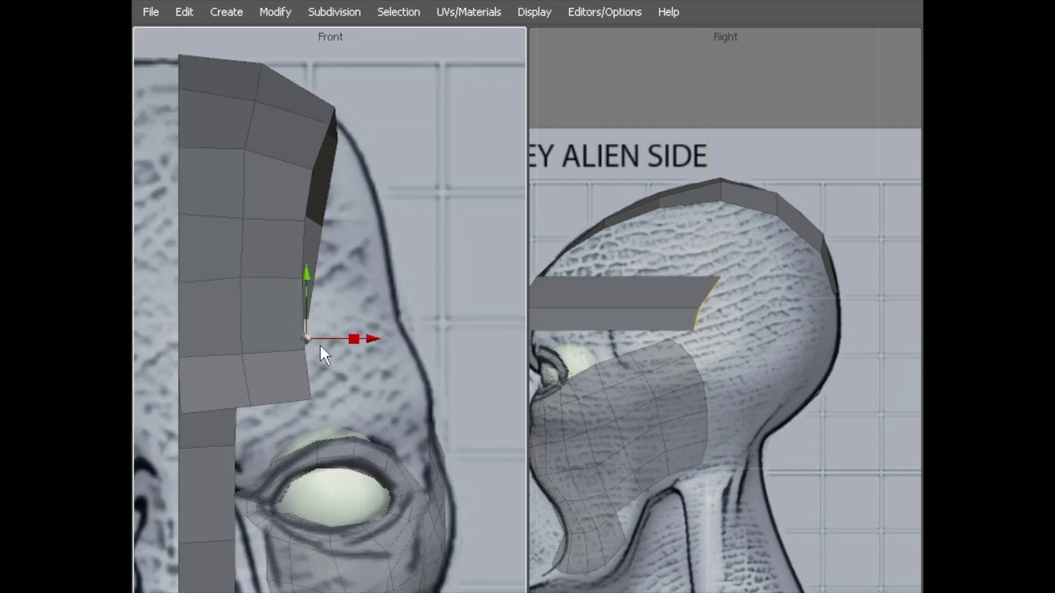
{"action": "left_click", "coordinate": [345, 343]}
Bring the extruded edges forward in the side view and extrude them again outward and back to the temple
{"action": "left_click", "coordinate": [706, 296]}
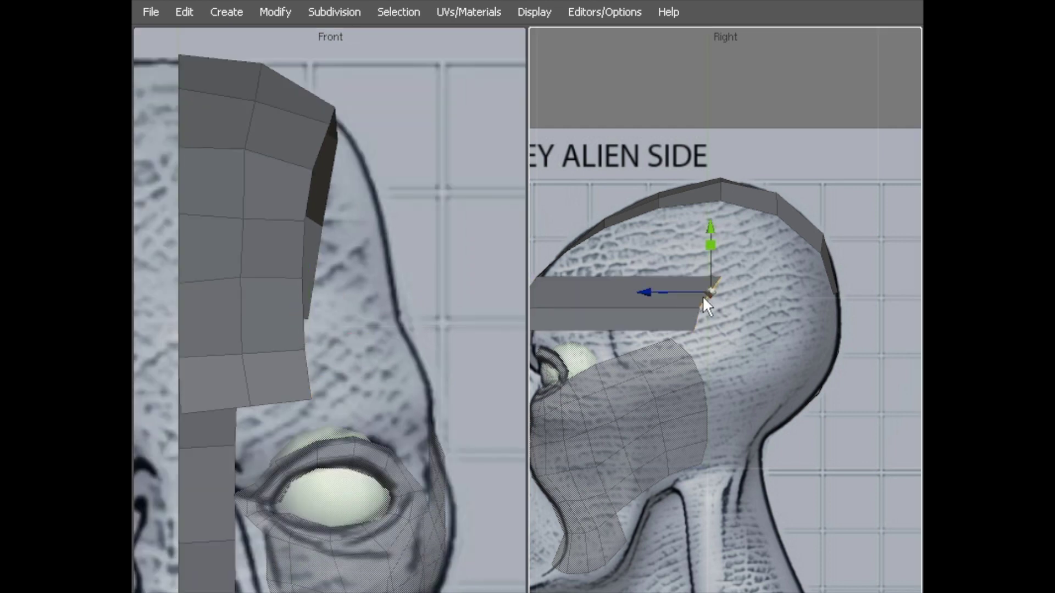
{"action": "left_click", "coordinate": [694, 316]}
{"action": "left_click_drag", "start_coordinate": [690, 307], "coordinate": [555, 309]}
{"action": "middle_click_drag", "start_coordinate": [555, 308], "coordinate": [635, 306]}
{"action": "left_click_drag", "start_coordinate": [635, 305], "coordinate": [618, 285]}
{"action": "middle_click_drag", "start_coordinate": [312, 368], "coordinate": [426, 330]}
{"action": "middle_click", "coordinate": [710, 314]}
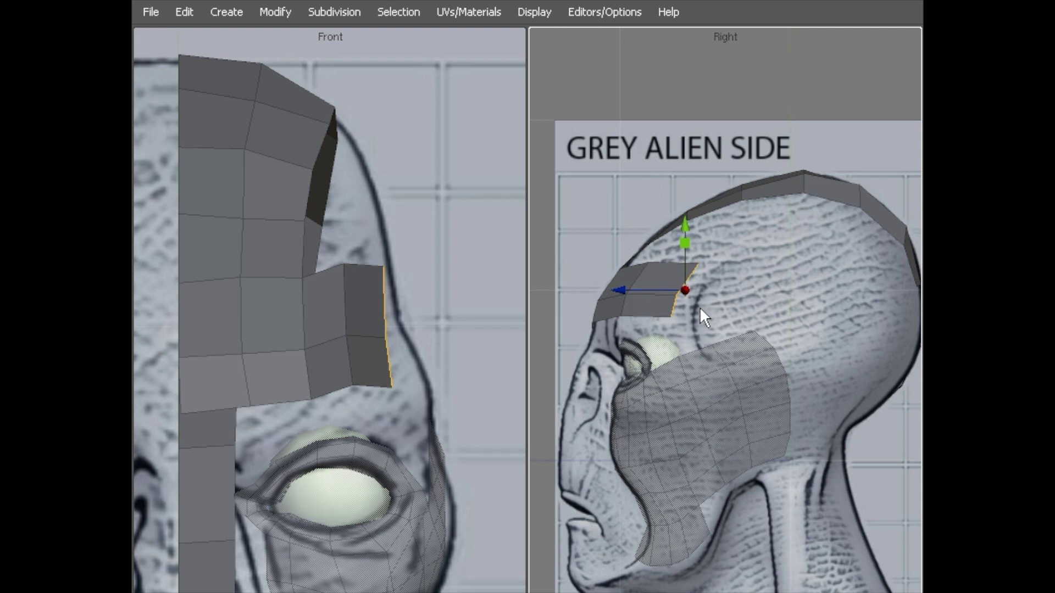
{"action": "right_click_drag", "start_coordinate": [695, 304], "coordinate": [650, 293], "text": "alt"}
{"action": "middle_click_drag", "start_coordinate": [650, 293], "coordinate": [622, 295], "text": "alt"}
{"action": "left_click_drag", "start_coordinate": [601, 288], "coordinate": [616, 286]}
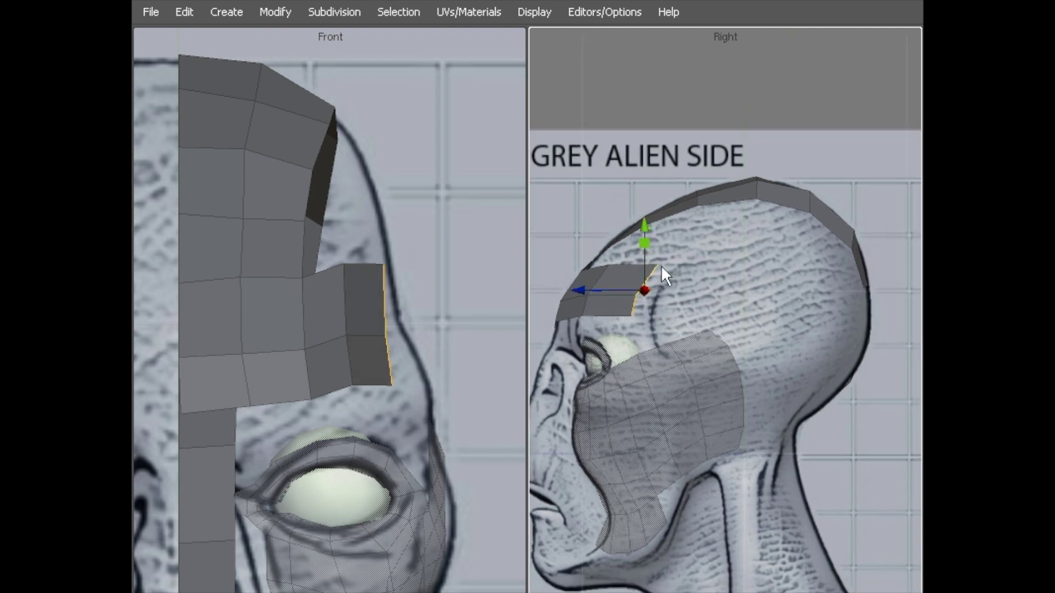
Adjust the temple extension's vertices in both views, fitting its end to the slope of the head's outline
{"action": "key", "text": "F9"}
{"action": "left_click_drag", "start_coordinate": [626, 318], "coordinate": [634, 317]}
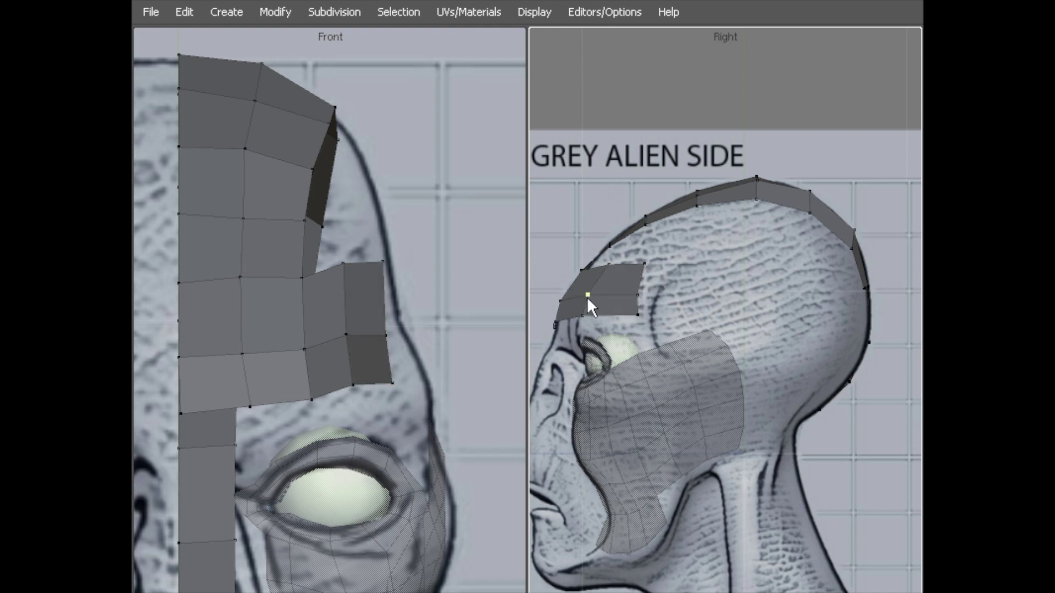
{"action": "left_click_drag", "start_coordinate": [383, 269], "coordinate": [375, 268]}
{"action": "left_click_drag", "start_coordinate": [386, 326], "coordinate": [394, 316]}
{"action": "left_click_drag", "start_coordinate": [402, 376], "coordinate": [412, 366]}
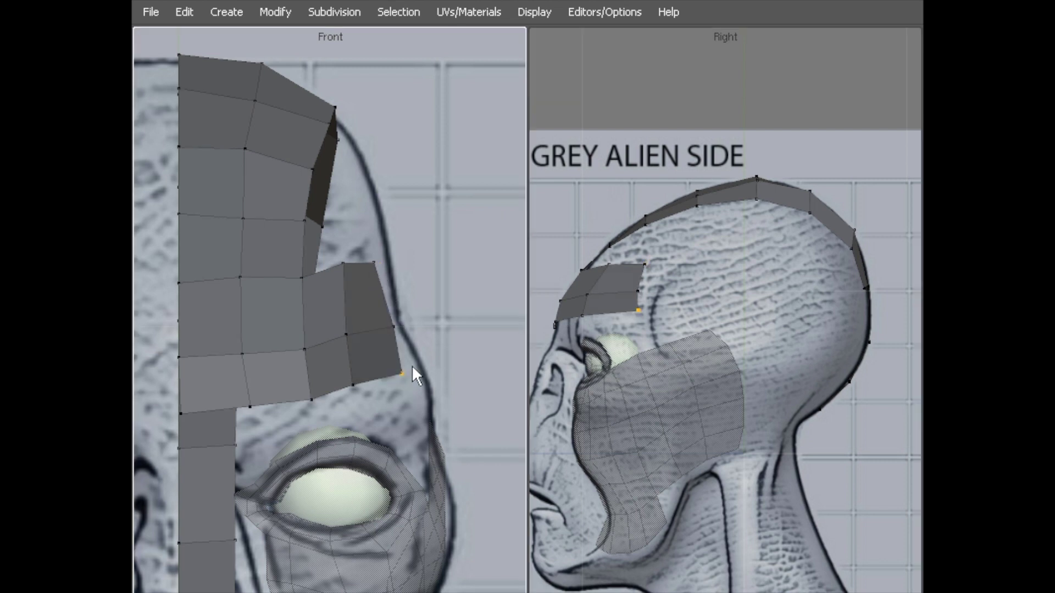
{"action": "mouse_move", "coordinate": [347, 336]}
{"action": "left_mouse_down"}
{"action": "mouse_move", "coordinate": [362, 339]}
{"action": "mouse_move", "coordinate": [344, 336]}
{"action": "left_mouse_up"}
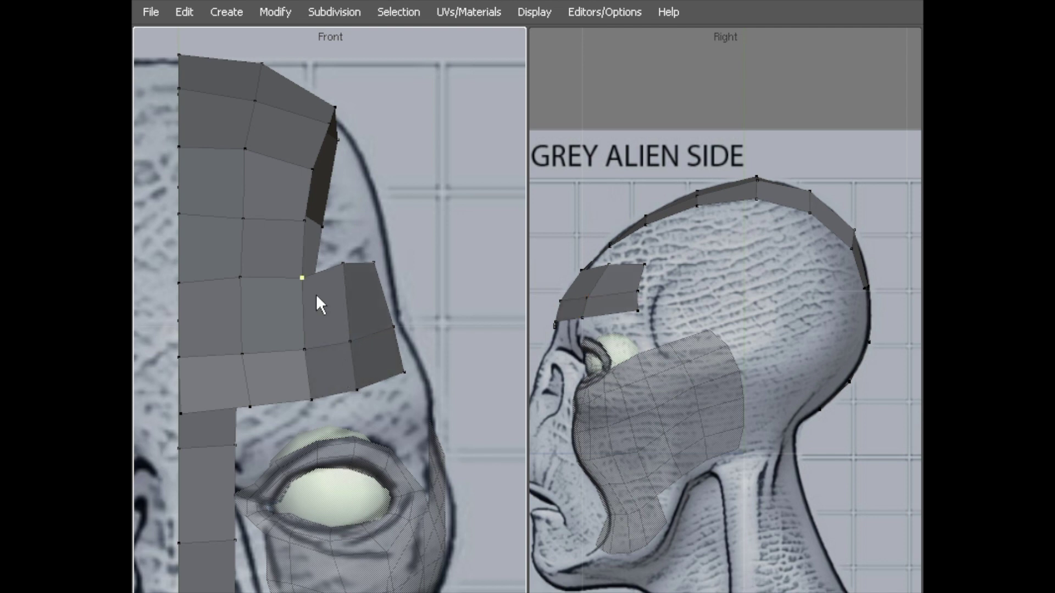
Move two outer vertices on the back of the head inward and raise the temple extension's middle vertices
{"action": "mouse_move", "coordinate": [323, 225]}
{"action": "left_mouse_down"}
{"action": "mouse_move", "coordinate": [329, 211]}
{"action": "mouse_move", "coordinate": [317, 212]}
{"action": "left_mouse_up"}
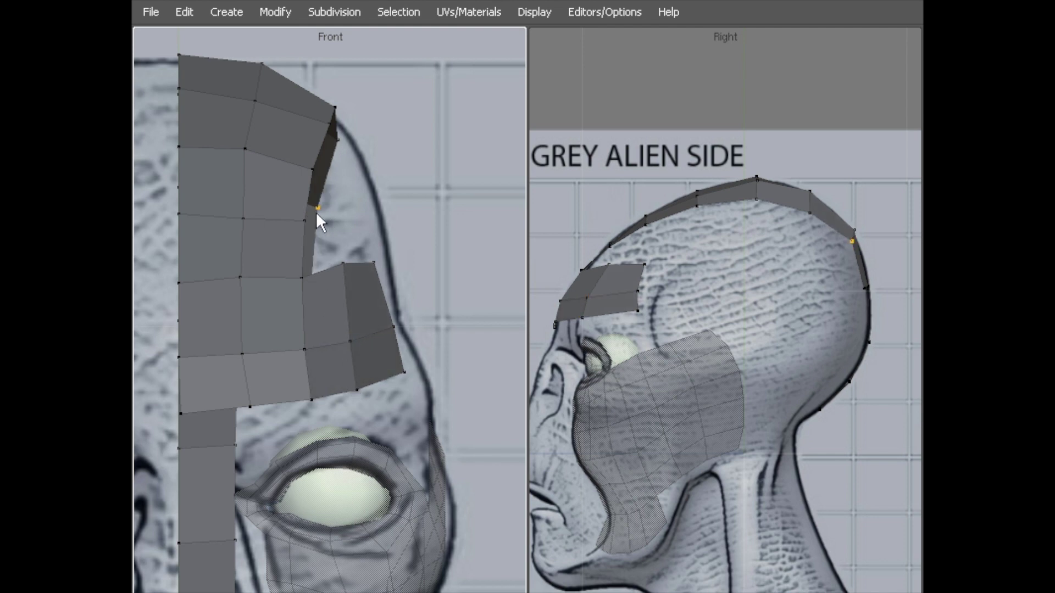
{"action": "left_click_drag", "start_coordinate": [336, 141], "coordinate": [328, 142]}
{"action": "left_click_drag", "start_coordinate": [351, 384], "coordinate": [320, 345]}
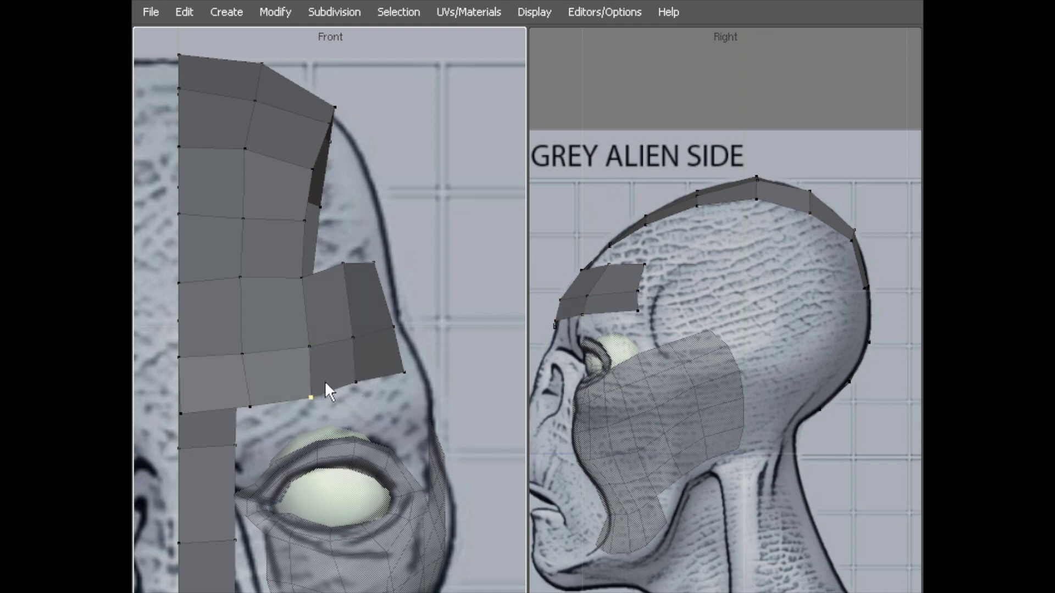
Nudge the lower and upper corners of the temple extension's end forward in the side view
{"action": "scroll", "coordinate": [709, 301], "scroll_direction": "up", "scroll_amount": 5}
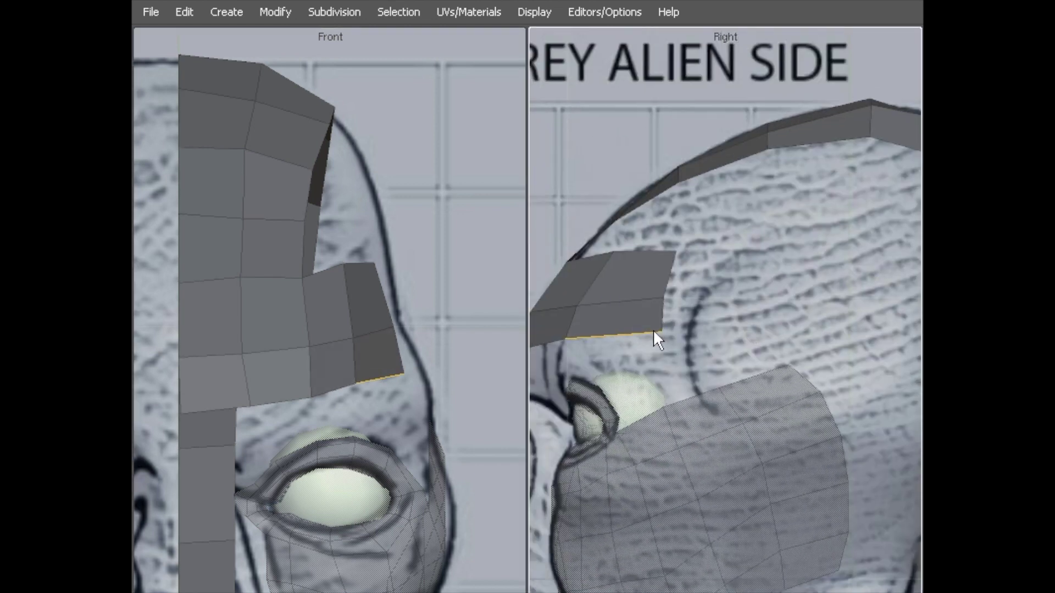
{"action": "left_click_drag", "start_coordinate": [652, 329], "coordinate": [639, 332]}
{"action": "left_click_drag", "start_coordinate": [676, 245], "coordinate": [671, 243]}
Extrude the temple extension's end edges in four segments along the side of the skull to the back of the head
{"action": "left_click", "coordinate": [656, 288]}
{"action": "scroll", "coordinate": [709, 319], "scroll_direction": "down", "scroll_amount": 2}
{"action": "middle_click_drag", "start_coordinate": [677, 318], "coordinate": [757, 302], "text": "alt"}
{"action": "key", "text": "z"}
{"action": "key", "text": "z"}
{"action": "right_click_drag", "start_coordinate": [756, 302], "coordinate": [663, 304], "text": "alt"}
{"action": "middle_click_drag", "start_coordinate": [663, 304], "coordinate": [750, 341], "text": "alt"}
{"action": "key", "text": "z"}
{"action": "key", "text": "z"}
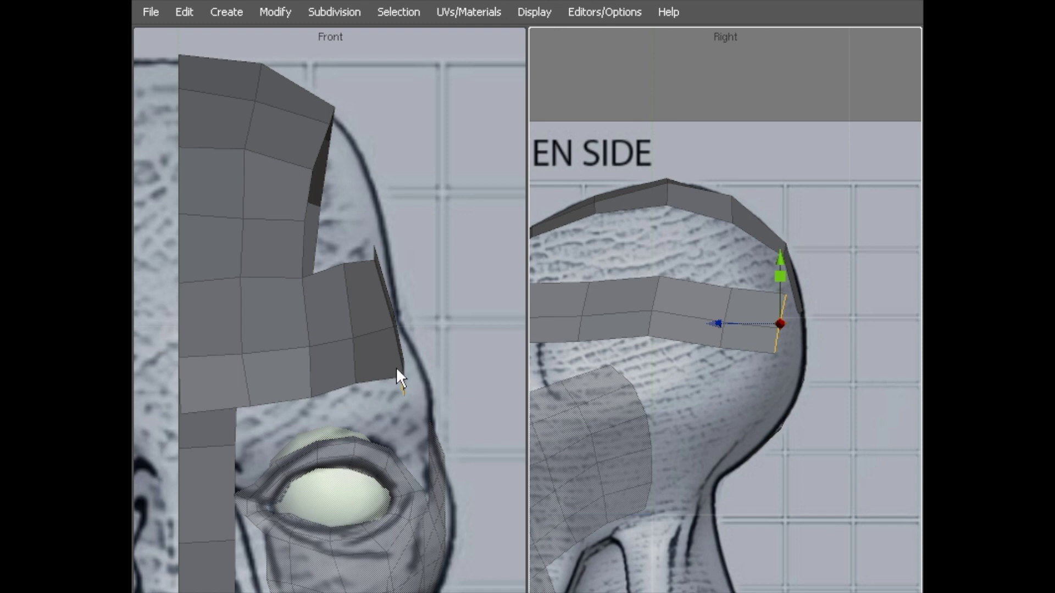
Set up a perspective view beside the front view and make the head mesh's vertices editable
{"action": "key", "text": "KP_5"}
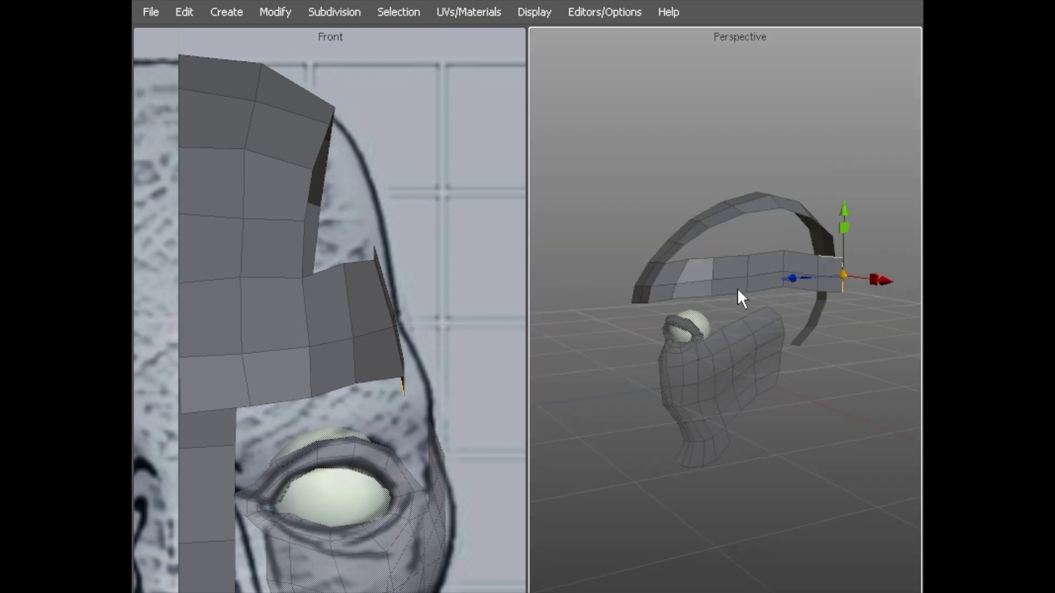
{"action": "key", "text": "KP_6"}
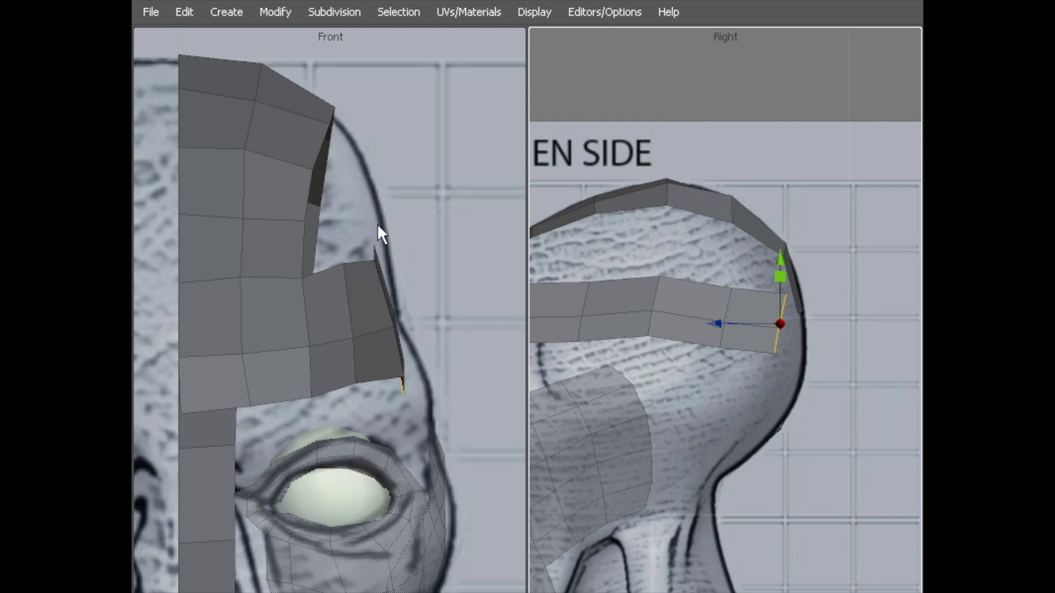
{"action": "key", "text": "KP_5"}
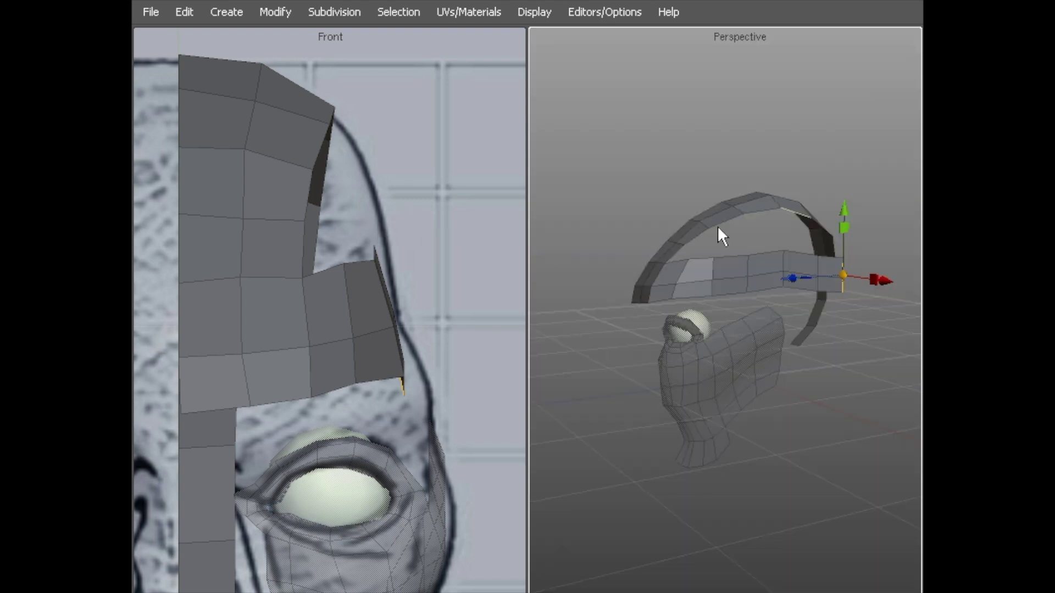
{"action": "key", "text": "KP_1"}
{"action": "left_click", "coordinate": [425, 210]}
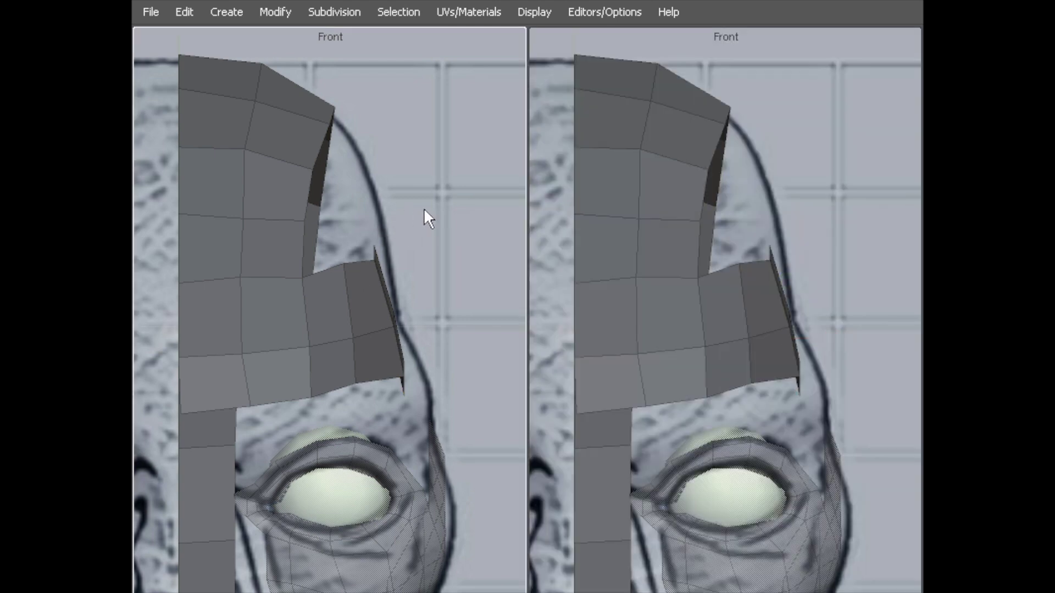
{"action": "key", "text": "KP_5"}
{"action": "middle_click_drag", "start_coordinate": [335, 184], "coordinate": [296, 206]}
{"action": "key", "text": "a"}
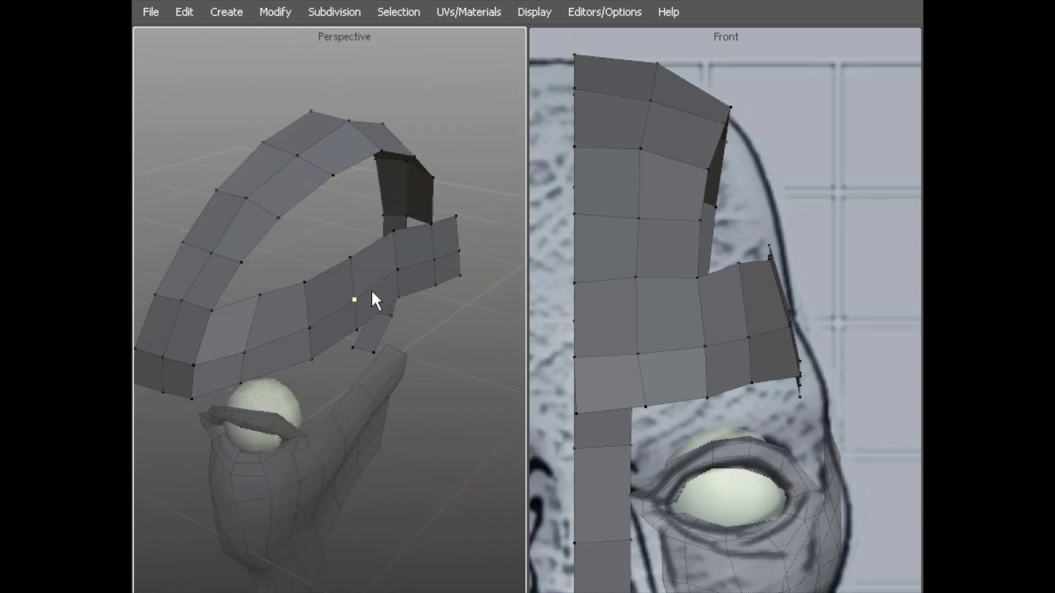
{"action": "middle_click_drag", "start_coordinate": [372, 292], "coordinate": [282, 255]}
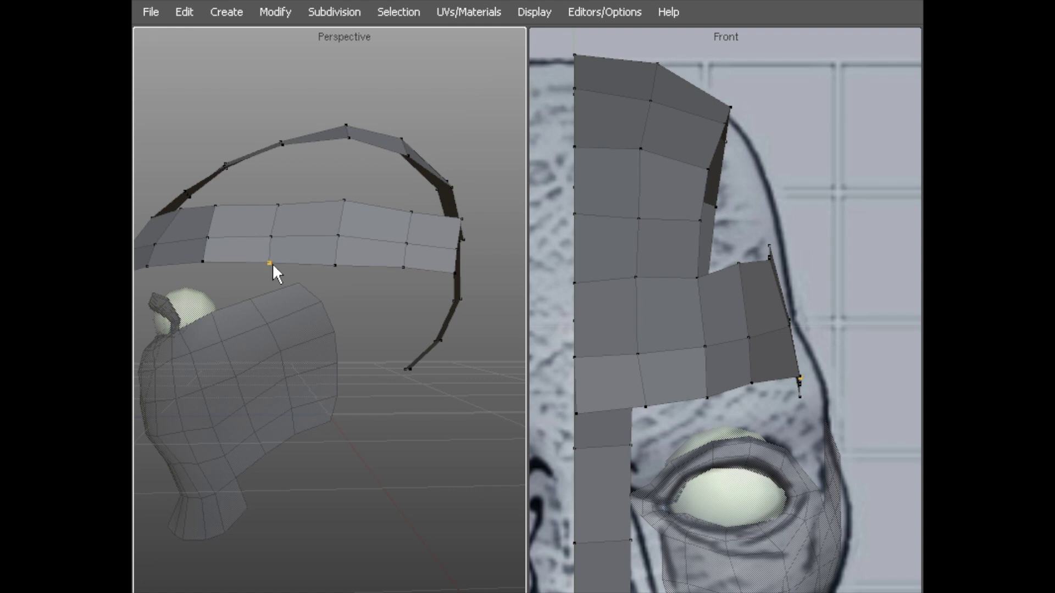
Shift the side strip's vertices forward along the skull and pull a lower rear vertex outward
{"action": "left_click", "coordinate": [250, 242]}
{"action": "left_click_drag", "start_coordinate": [318, 266], "coordinate": [297, 261]}
{"action": "left_click_drag", "start_coordinate": [333, 229], "coordinate": [326, 199]}
{"action": "middle_click_drag", "start_coordinate": [403, 224], "coordinate": [412, 209]}
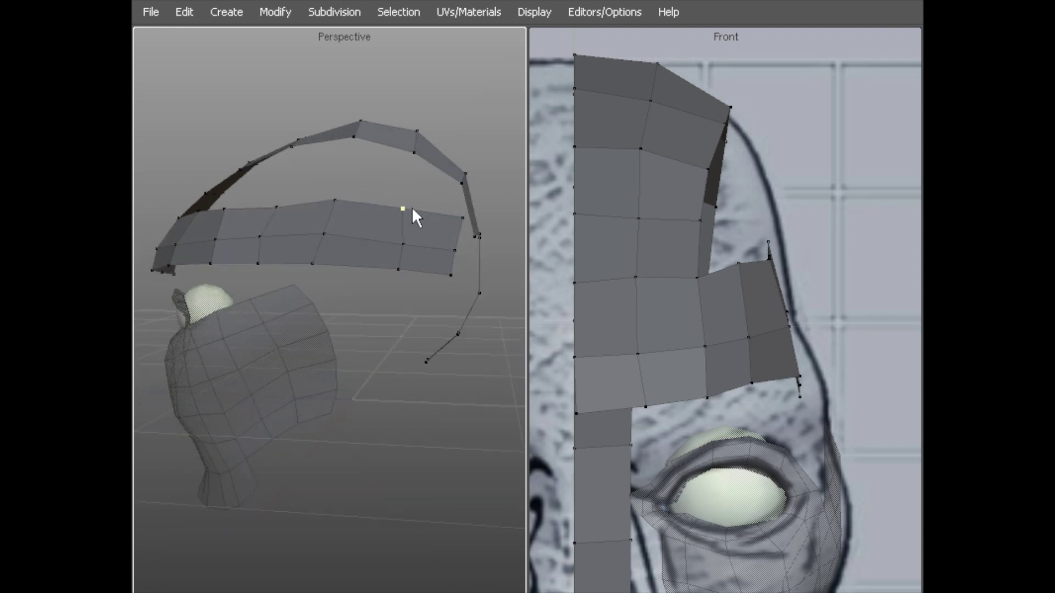
{"action": "middle_click_drag", "start_coordinate": [391, 250], "coordinate": [319, 290]}
{"action": "middle_click_drag", "start_coordinate": [312, 351], "coordinate": [307, 326]}
{"action": "left_click_drag", "start_coordinate": [324, 313], "coordinate": [331, 317]}
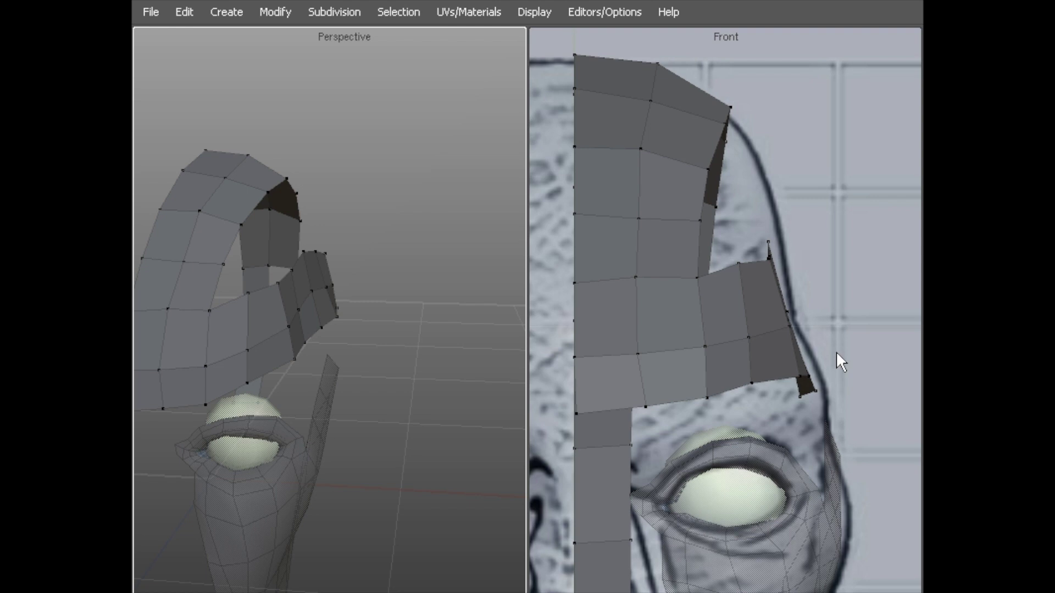
{"action": "left_click_drag", "start_coordinate": [799, 395], "coordinate": [800, 394]}
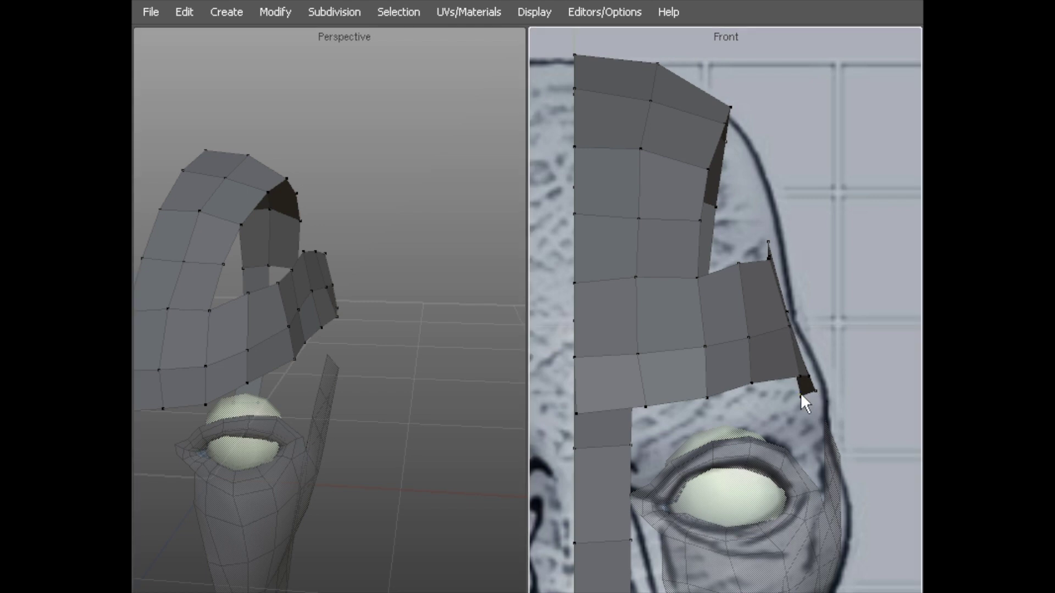
Display the whole head mesh in Ghosted Shade Mode
{"action": "key", "text": "f"}
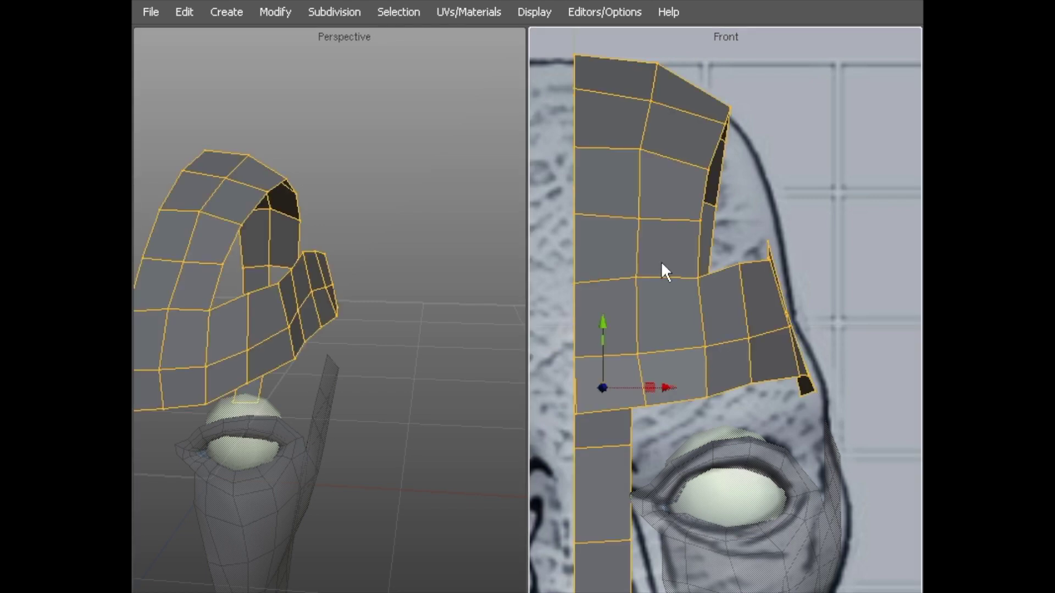
{"action": "left_click", "coordinate": [585, 11]}
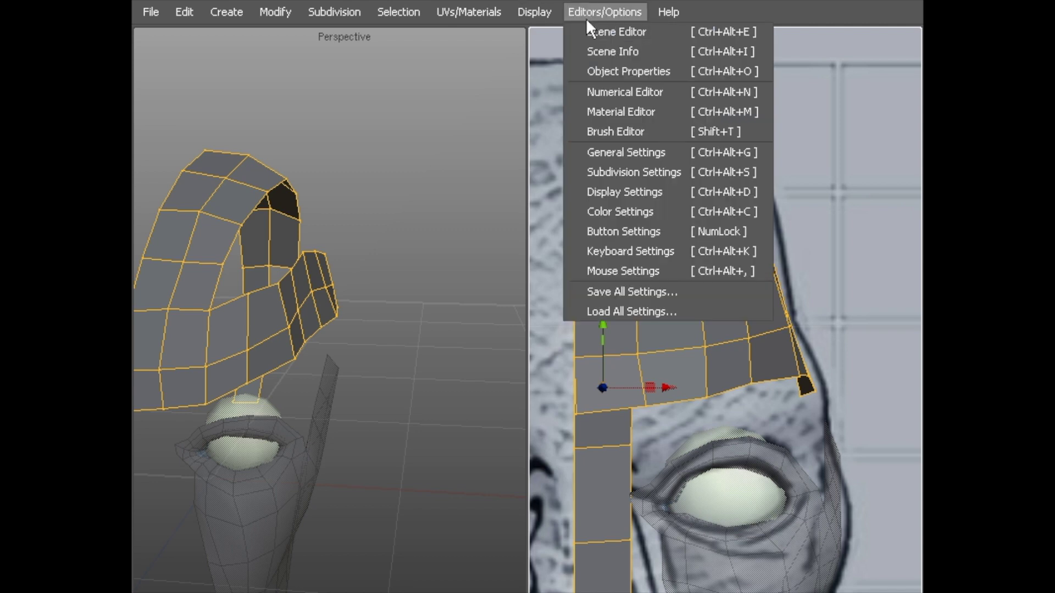
{"action": "mouse_move", "coordinate": [530, 10]}
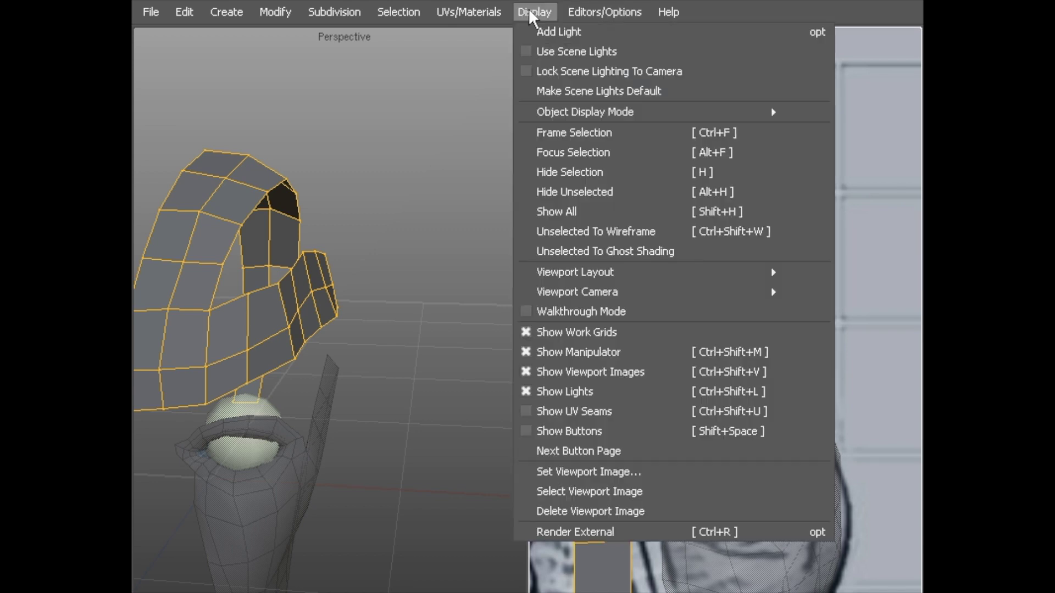
{"action": "mouse_move", "coordinate": [562, 114]}
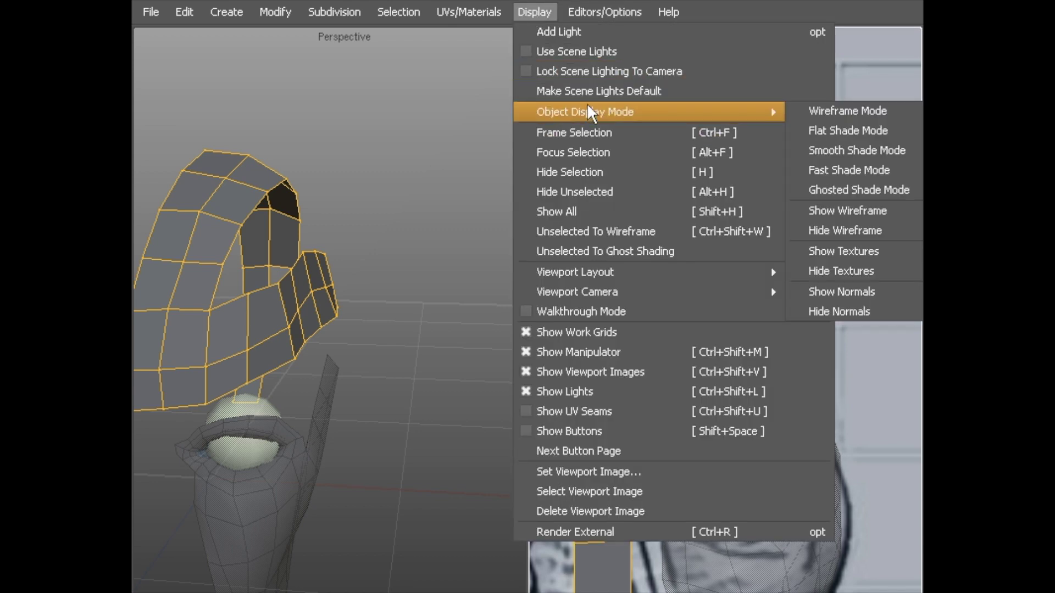
{"action": "left_click", "coordinate": [811, 186]}
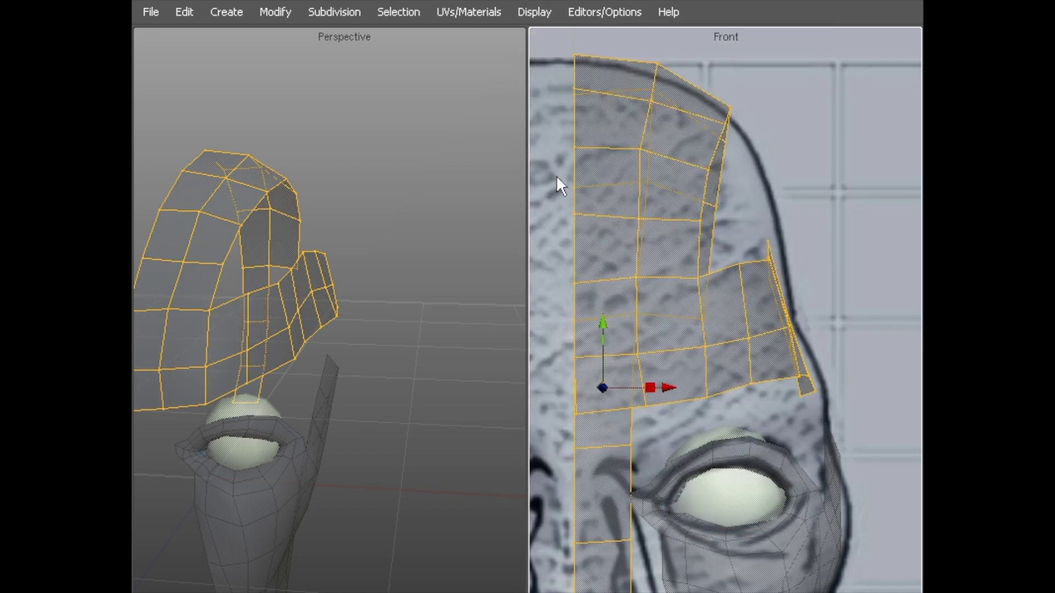
Pull the side strip's lower-edge vertices outward toward the head's outline
{"action": "middle_click_drag", "start_coordinate": [377, 271], "coordinate": [365, 278]}
{"action": "right_click", "coordinate": [376, 271]}
{"action": "left_click", "coordinate": [370, 258]}
{"action": "key", "text": "a"}
{"action": "mouse_move", "coordinate": [357, 265]}
{"action": "middle_mouse_down"}
{"action": "mouse_move", "coordinate": [388, 242]}
{"action": "mouse_move", "coordinate": [336, 288]}
{"action": "mouse_move", "coordinate": [337, 258]}
{"action": "middle_mouse_up"}
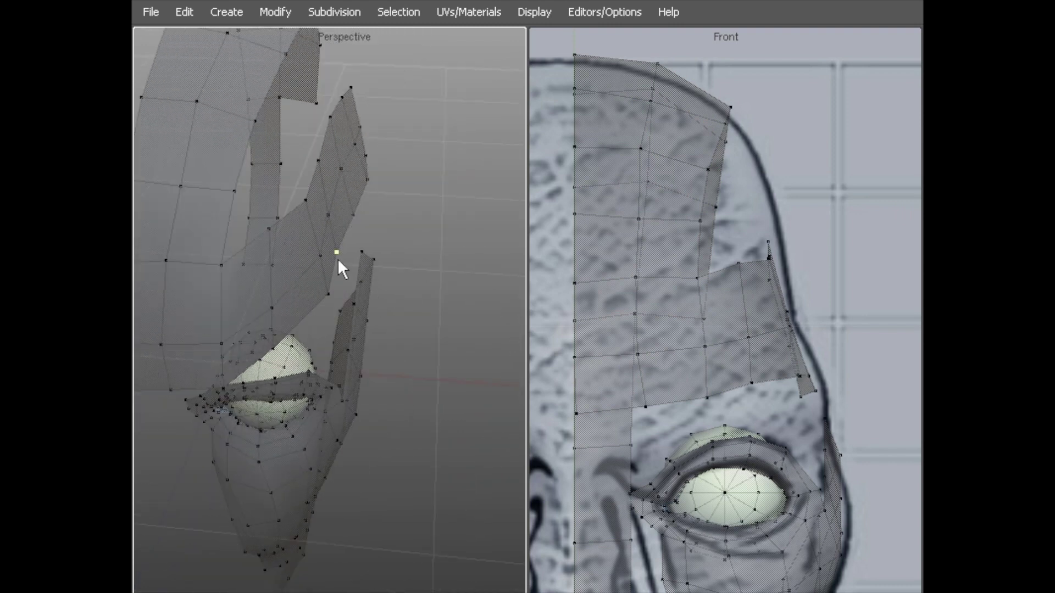
{"action": "left_click", "coordinate": [351, 247]}
{"action": "left_click_drag", "start_coordinate": [351, 248], "coordinate": [369, 184]}
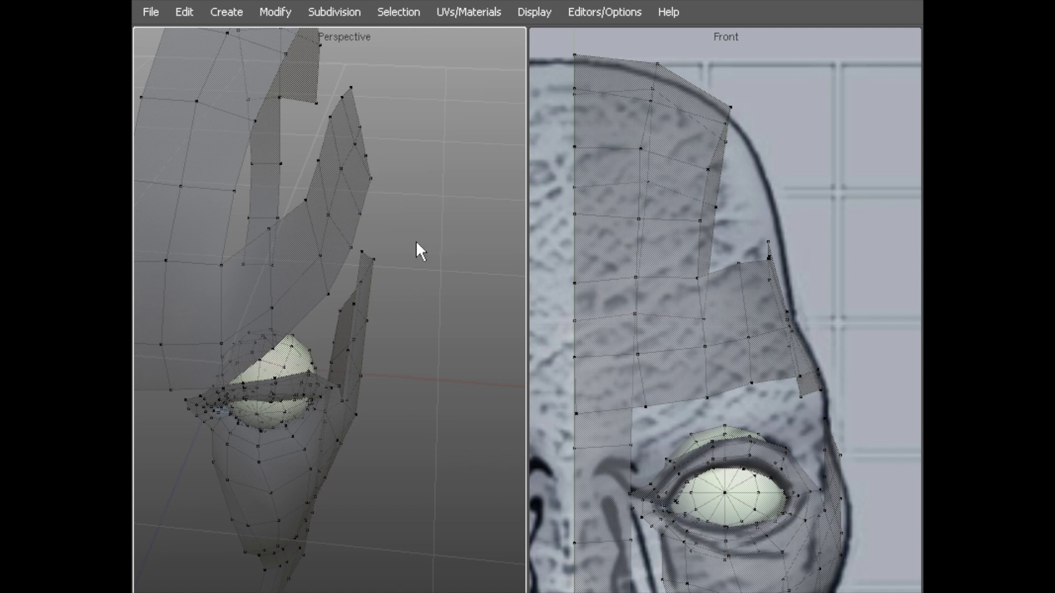
{"action": "left_click_drag", "start_coordinate": [372, 214], "coordinate": [378, 214]}
Pull the side strip's middle and upper vertices outward so the strip bulges around the side of the skull
{"action": "left_click_drag", "start_coordinate": [345, 181], "coordinate": [332, 161]}
{"action": "left_click_drag", "start_coordinate": [331, 120], "coordinate": [347, 99]}
{"action": "left_click_drag", "start_coordinate": [365, 151], "coordinate": [292, 281], "text": "alt"}
{"action": "left_click_drag", "start_coordinate": [298, 238], "coordinate": [295, 237]}
{"action": "left_click_drag", "start_coordinate": [310, 259], "coordinate": [331, 276], "text": "alt"}
{"action": "left_click_drag", "start_coordinate": [367, 226], "coordinate": [277, 245], "text": "alt"}
{"action": "left_click_drag", "start_coordinate": [350, 242], "coordinate": [271, 236], "text": "alt"}
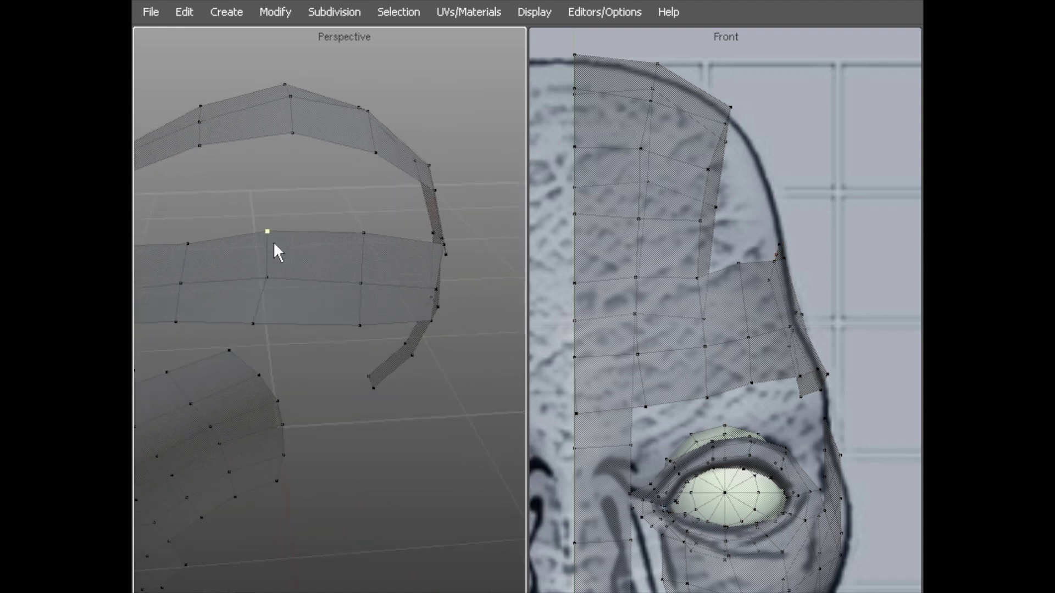
Lower the side strip's upper vertices at the temple and move the temple's vertex column outward
{"action": "left_click_drag", "start_coordinate": [271, 278], "coordinate": [319, 238], "text": "alt"}
{"action": "left_click", "coordinate": [222, 255]}
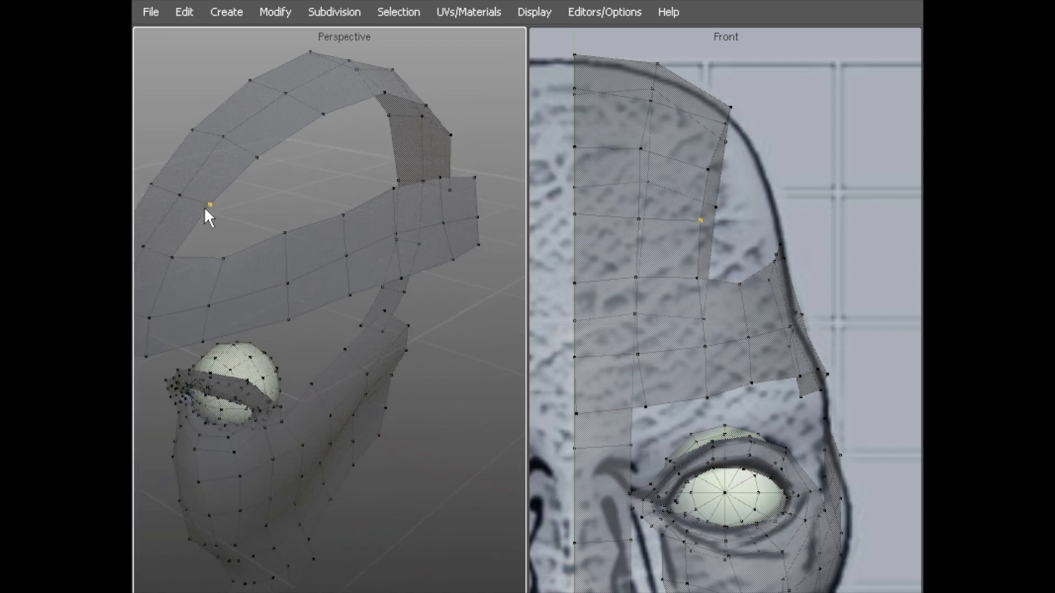
{"action": "left_click_drag", "start_coordinate": [273, 238], "coordinate": [254, 287], "text": "alt"}
{"action": "left_click_drag", "start_coordinate": [205, 248], "coordinate": [262, 227], "text": "alt"}
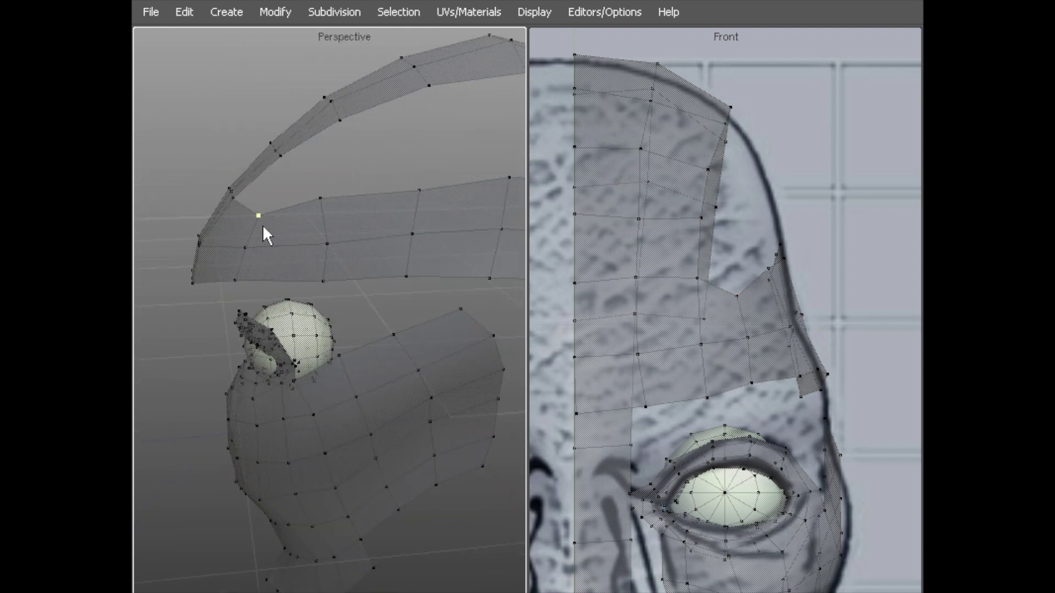
{"action": "left_click_drag", "start_coordinate": [337, 213], "coordinate": [321, 270], "text": "alt"}
{"action": "left_click", "coordinate": [273, 296]}
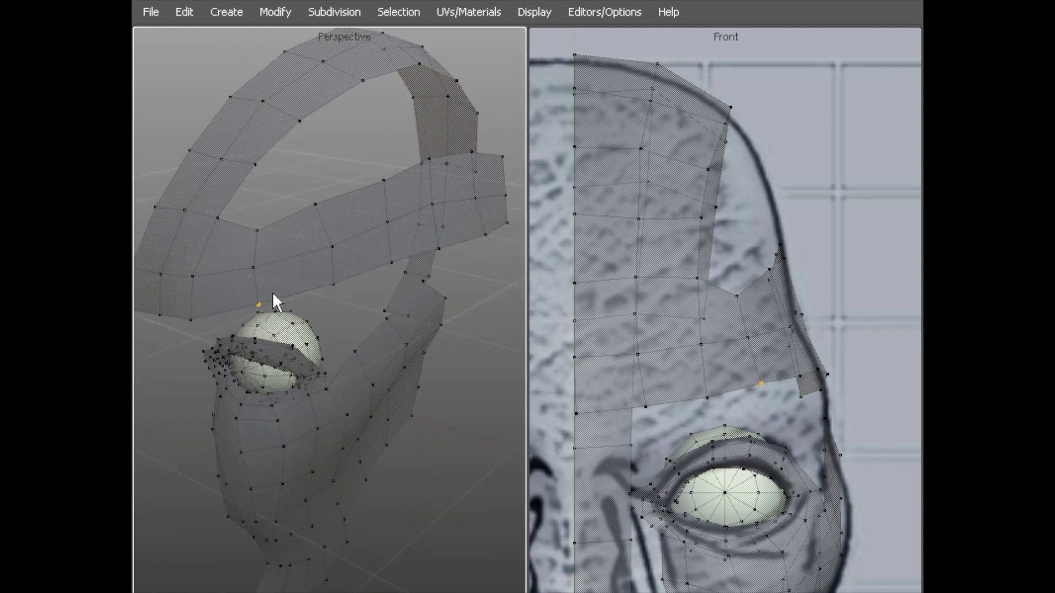
{"action": "left_click_drag", "start_coordinate": [259, 232], "coordinate": [393, 193]}
{"action": "left_click", "coordinate": [314, 203]}
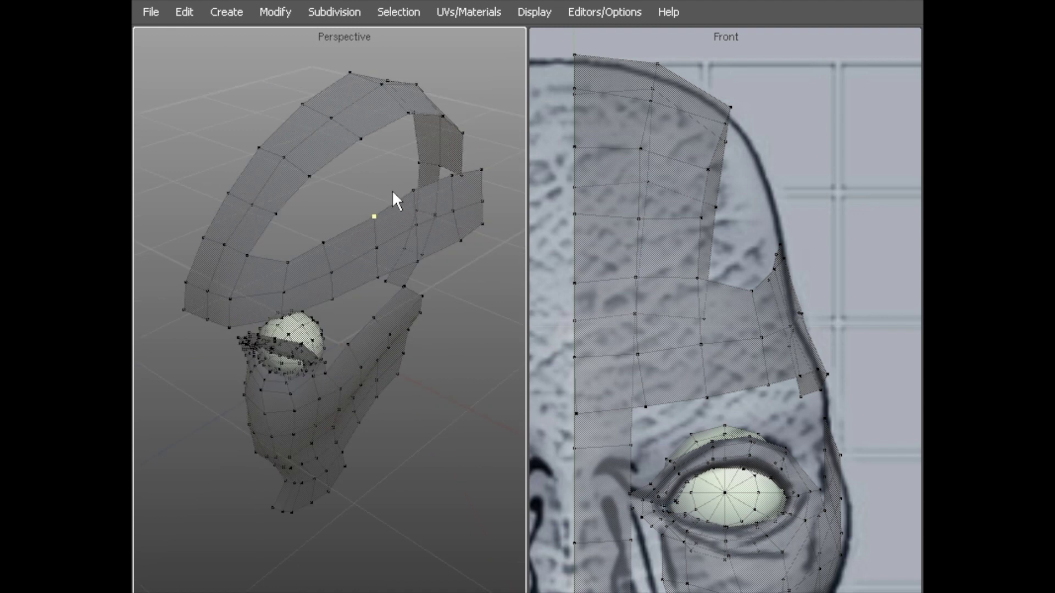
{"action": "left_click_drag", "start_coordinate": [419, 237], "coordinate": [430, 236], "text": "alt"}
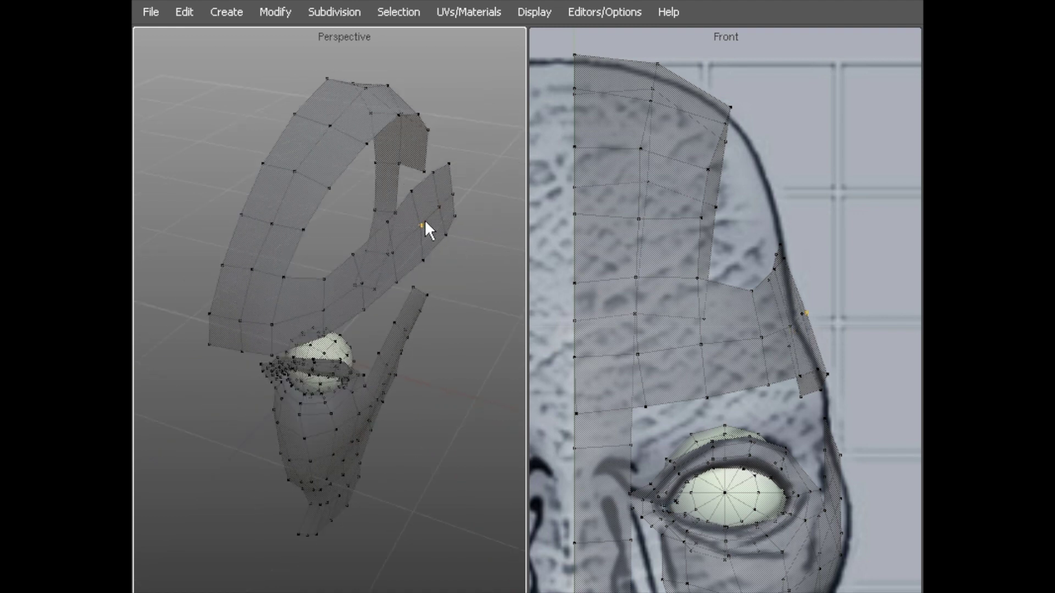
Move the side strip's outermost vertices inward in the front view to follow the head's outline
{"action": "left_click", "coordinate": [802, 314]}
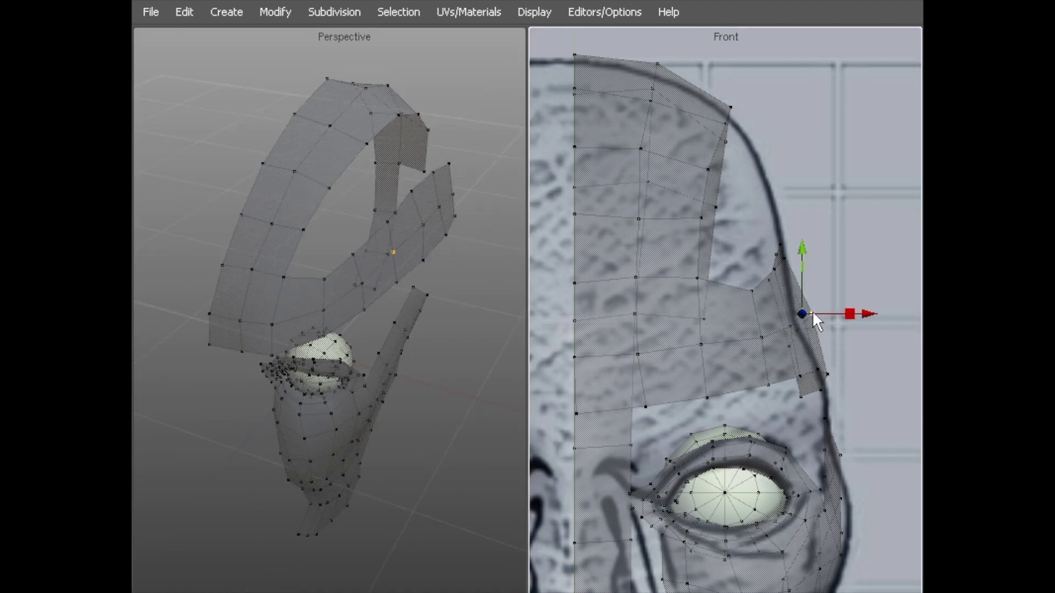
{"action": "scroll", "coordinate": [791, 297], "scroll_direction": "up", "scroll_amount": 3}
{"action": "left_click_drag", "start_coordinate": [796, 325], "coordinate": [814, 350]}
{"action": "left_click", "coordinate": [826, 359]}
Create a four-sided polygon in the front corner of the gap between the center strip and the side strip
{"action": "left_click", "coordinate": [308, 196]}
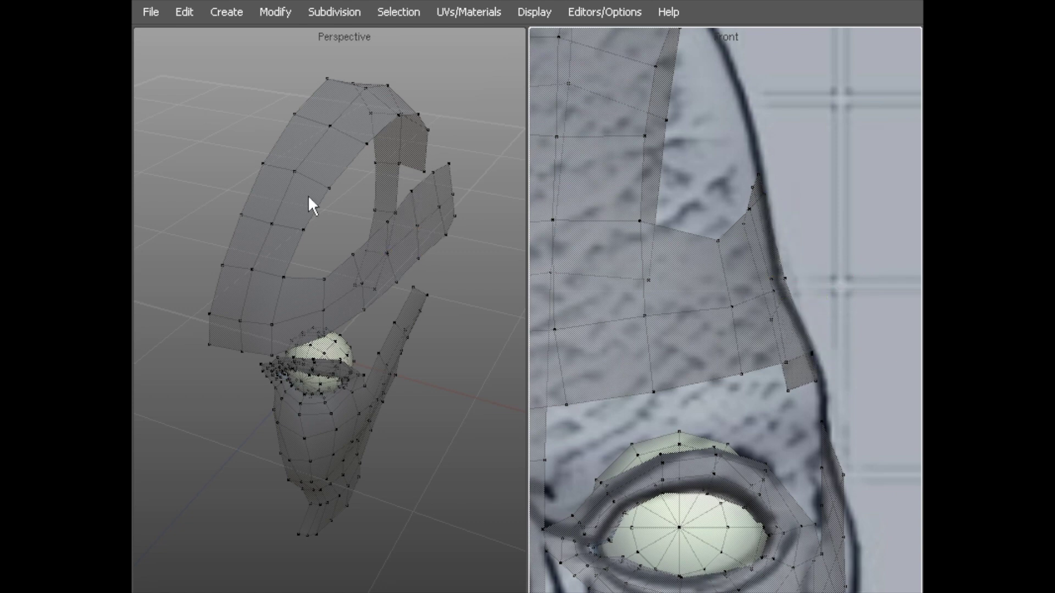
{"action": "middle_click_drag", "start_coordinate": [307, 196], "coordinate": [269, 245], "text": "alt"}
{"action": "left_click_drag", "start_coordinate": [269, 245], "coordinate": [281, 250], "text": "alt"}
{"action": "left_click", "coordinate": [281, 251]}
{"action": "left_click", "coordinate": [328, 273], "text": "shift"}
{"action": "left_click", "coordinate": [295, 295], "text": "shift"}
{"action": "left_click", "coordinate": [260, 289], "text": "shift"}
Add a second four-sided polygon behind the first, joining the next vertices of the center and side strips
{"action": "right_click_drag", "start_coordinate": [263, 261], "coordinate": [335, 224], "text": "alt"}
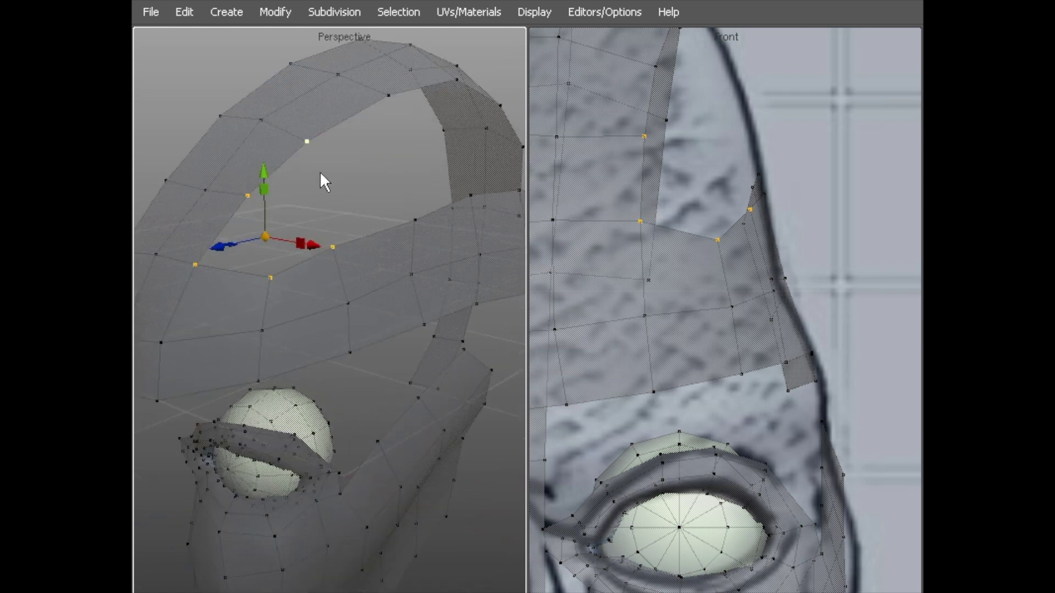
{"action": "left_click", "coordinate": [306, 142]}
{"action": "left_click", "coordinate": [415, 220], "text": "shift"}
{"action": "left_click", "coordinate": [333, 247], "text": "shift"}
{"action": "left_click", "coordinate": [247, 196], "text": "shift"}
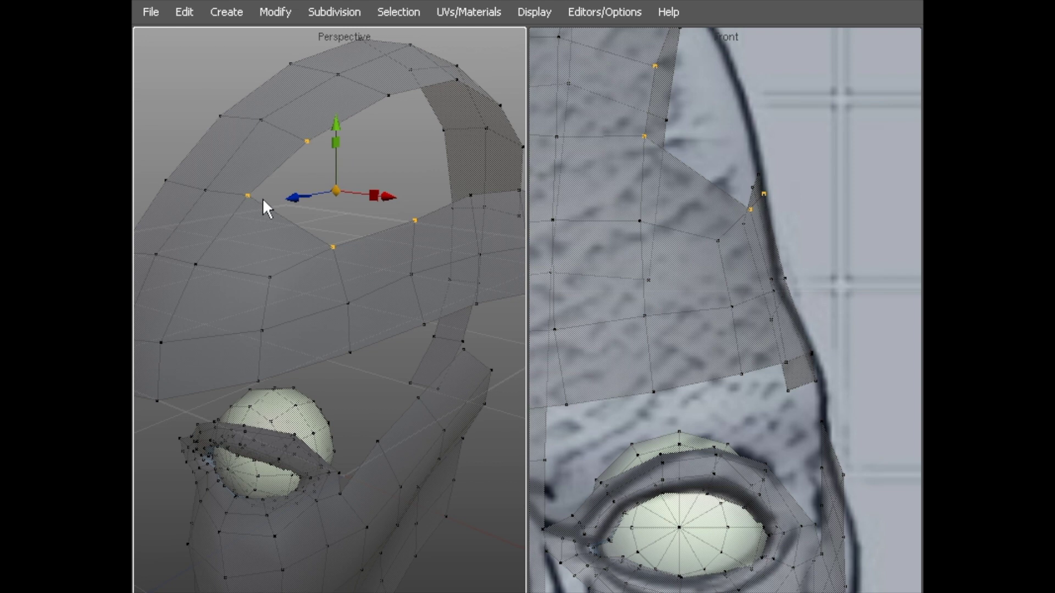
{"action": "key", "text": "p"}
Add a third four-sided polygon between the center and side strips, continuing toward the top of the skull
{"action": "left_click_drag", "start_coordinate": [347, 187], "coordinate": [158, 272], "text": "alt"}
{"action": "middle_click_drag", "start_coordinate": [169, 228], "coordinate": [231, 178], "text": "alt"}
{"action": "left_click", "coordinate": [234, 197]}
{"action": "left_click", "coordinate": [324, 157], "text": "shift"}
{"action": "left_click", "coordinate": [324, 157], "text": "shift"}
{"action": "left_click", "coordinate": [407, 242], "text": "shift"}
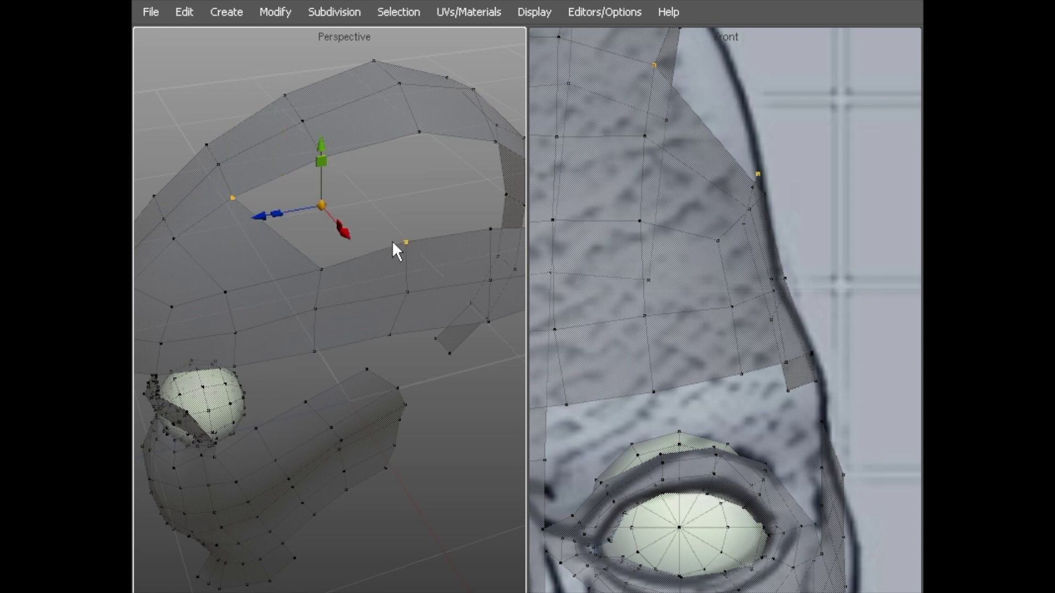
{"action": "left_click", "coordinate": [327, 261], "text": "shift"}
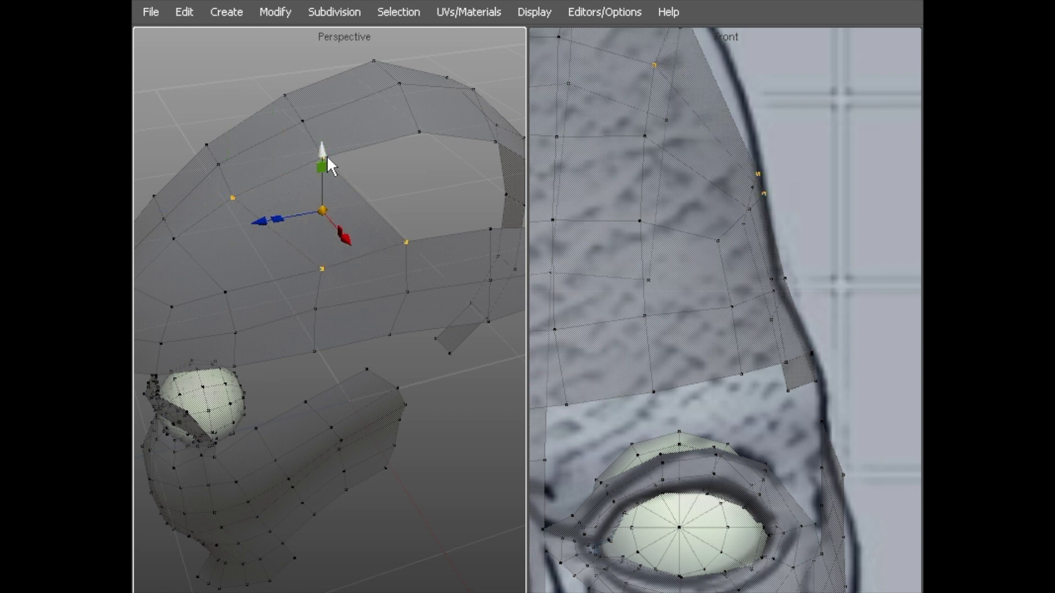
Bridge the center and side strips with two more four-sided polygons toward the back of the skull
{"action": "left_click", "coordinate": [420, 134]}
{"action": "left_click", "coordinate": [490, 230], "text": "shift"}
{"action": "left_click", "coordinate": [414, 234], "text": "shift"}
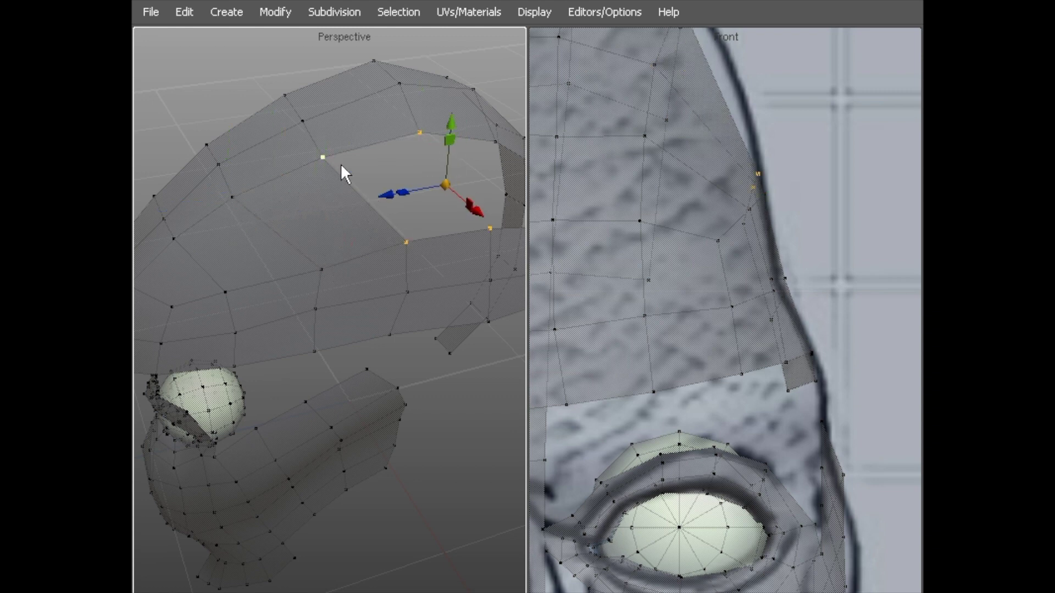
{"action": "left_click", "coordinate": [340, 163], "text": "shift"}
{"action": "middle_click_drag", "start_coordinate": [384, 245], "coordinate": [233, 255]}
{"action": "left_click", "coordinate": [285, 181]}
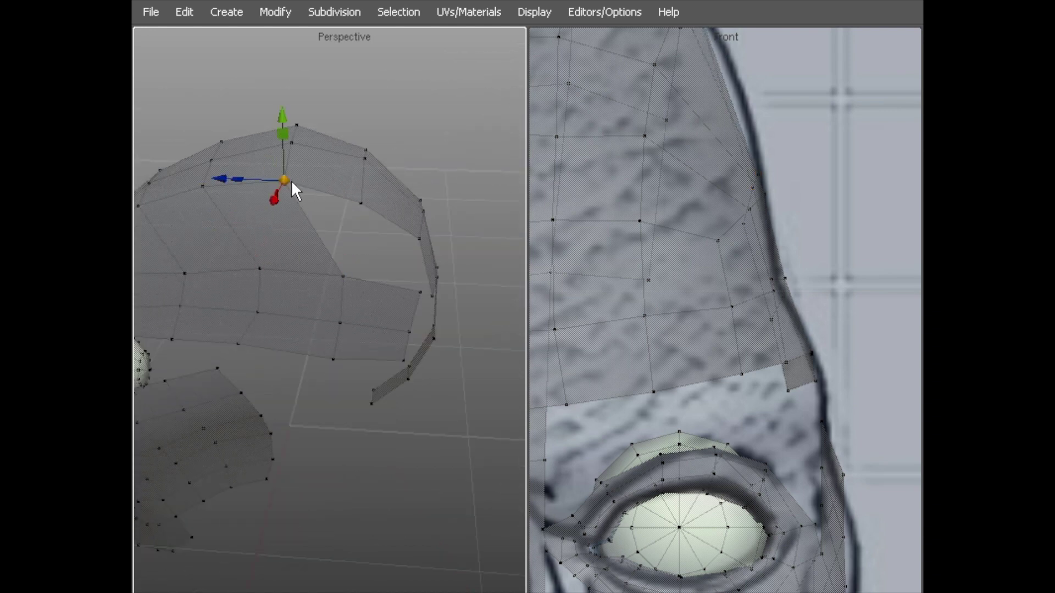
{"action": "left_click", "coordinate": [358, 202], "text": "shift"}
{"action": "left_click", "coordinate": [420, 291], "text": "shift"}
{"action": "left_click", "coordinate": [345, 277], "text": "shift"}
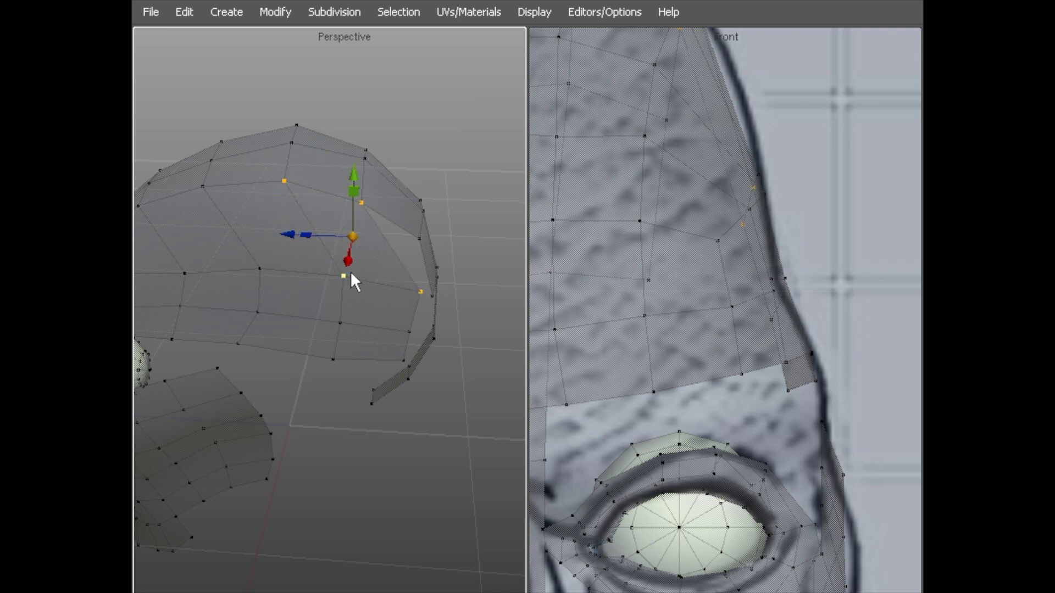
Shift the side strip's rear vertices forward to even out the polygons, and adjust the upper vertices at the temple
{"action": "middle_click_drag", "start_coordinate": [384, 117], "coordinate": [324, 324]}
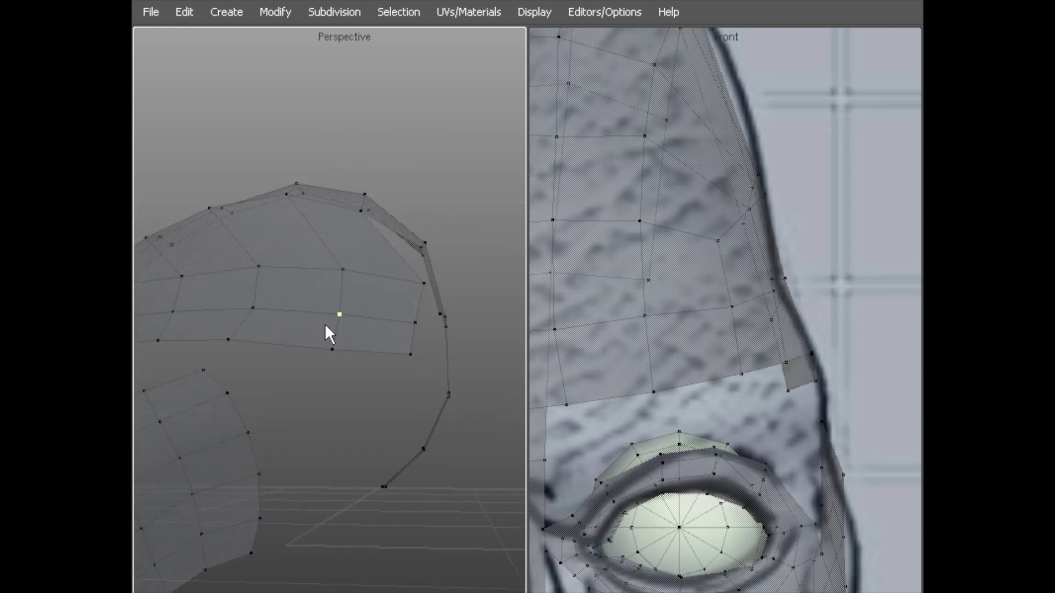
{"action": "left_click_drag", "start_coordinate": [337, 274], "coordinate": [229, 300]}
{"action": "left_click_drag", "start_coordinate": [331, 318], "coordinate": [301, 313]}
{"action": "left_click_drag", "start_coordinate": [320, 343], "coordinate": [285, 335]}
{"action": "left_click_drag", "start_coordinate": [403, 324], "coordinate": [379, 319]}
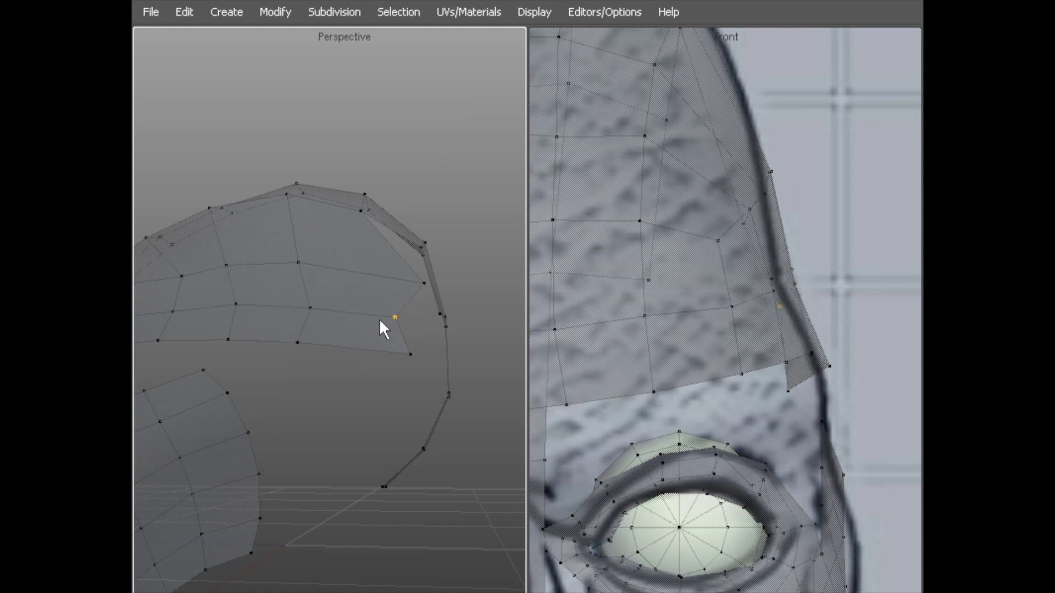
{"action": "left_click_drag", "start_coordinate": [408, 286], "coordinate": [375, 281]}
{"action": "middle_click_drag", "start_coordinate": [380, 356], "coordinate": [346, 352]}
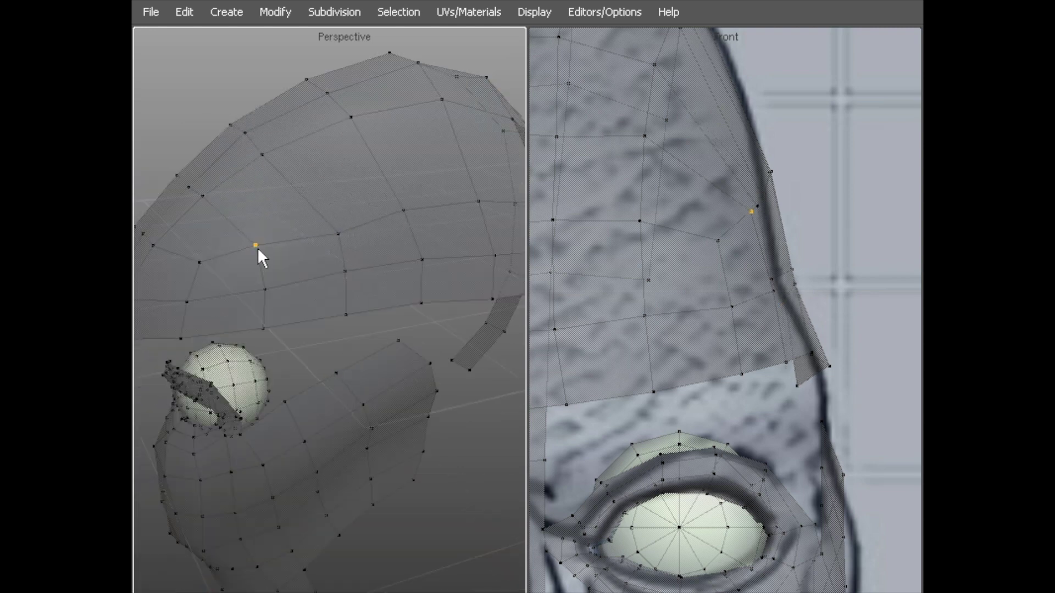
{"action": "middle_click_drag", "start_coordinate": [202, 323], "coordinate": [242, 270]}
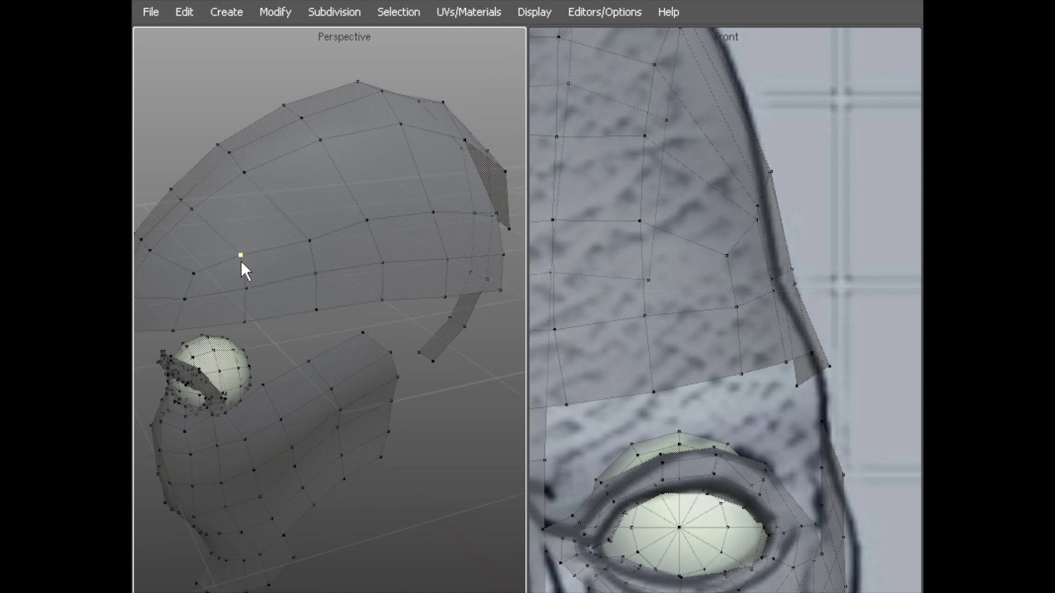
Split the row of polygons between the center and side strips lengthwise with a new line of edges running from brow to rear skull
{"action": "key", "text": "F11"}
{"action": "left_click", "coordinate": [172, 306]}
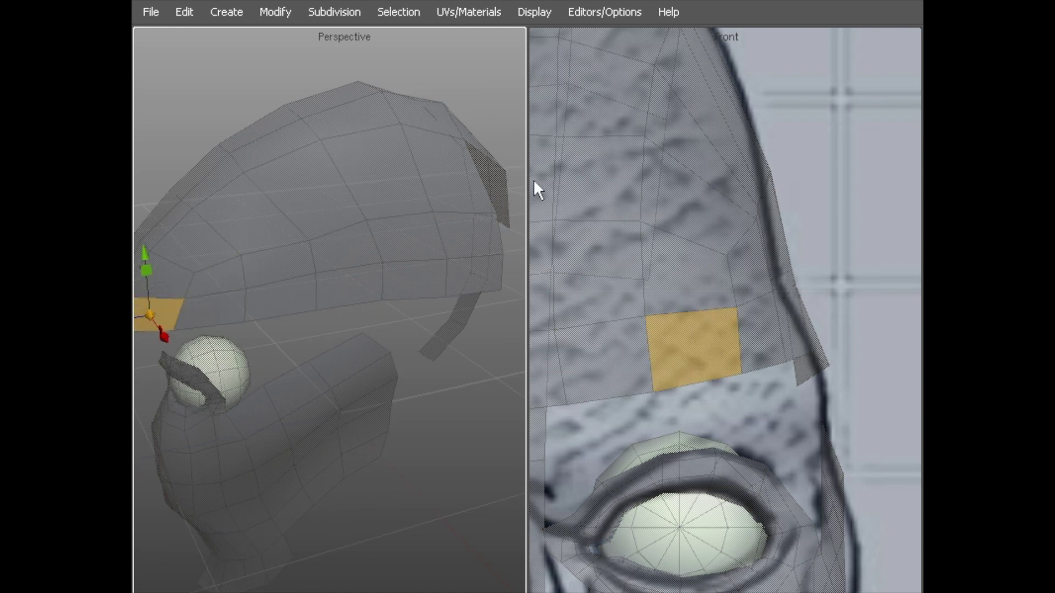
{"action": "middle_click_drag", "start_coordinate": [483, 192], "coordinate": [279, 218]}
{"action": "left_click", "coordinate": [401, 237], "text": "shift"}
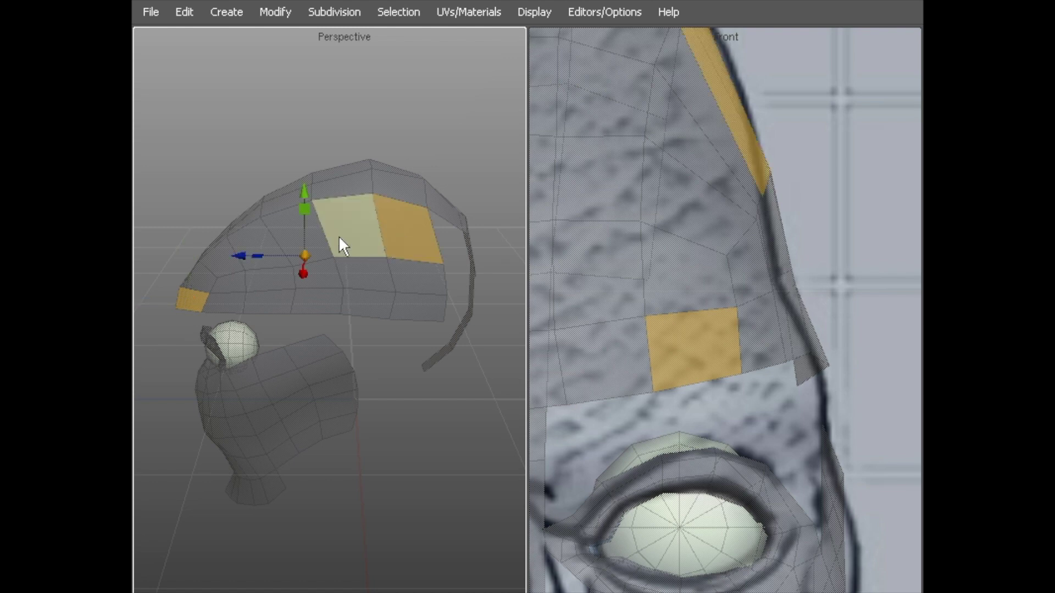
{"action": "key", "text": "alt+e"}
{"action": "middle_click_drag", "start_coordinate": [329, 237], "coordinate": [354, 211]}
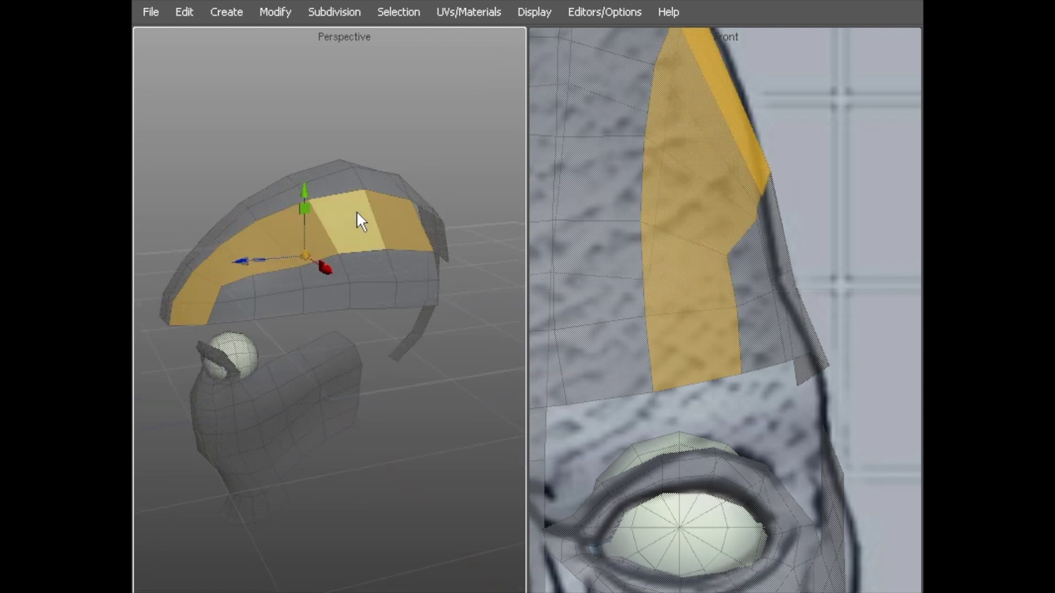
{"action": "key", "text": "s"}
{"action": "key", "text": "shift+x"}
{"action": "mouse_move", "coordinate": [337, 216]}
{"action": "middle_mouse_down"}
{"action": "mouse_move", "coordinate": [431, 188]}
{"action": "mouse_move", "coordinate": [388, 193]}
{"action": "mouse_move", "coordinate": [354, 217]}
{"action": "middle_mouse_up"}
{"action": "key", "text": "a"}
{"action": "middle_click_drag", "start_coordinate": [286, 280], "coordinate": [265, 197]}
{"action": "left_click", "coordinate": [361, 219]}
{"action": "right_click_drag", "start_coordinate": [265, 198], "coordinate": [353, 196], "text": "alt"}
{"action": "key", "text": "a"}
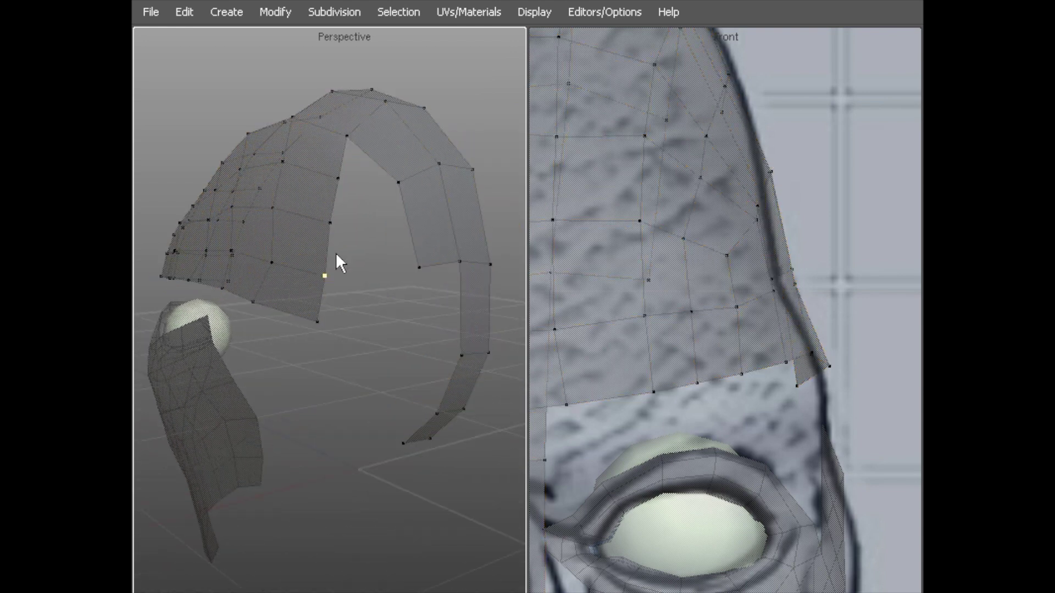
Reposition the vertices along the open rear edge and add a four-sided polygon at the top of the gap behind them
{"action": "left_click_drag", "start_coordinate": [330, 219], "coordinate": [348, 204]}
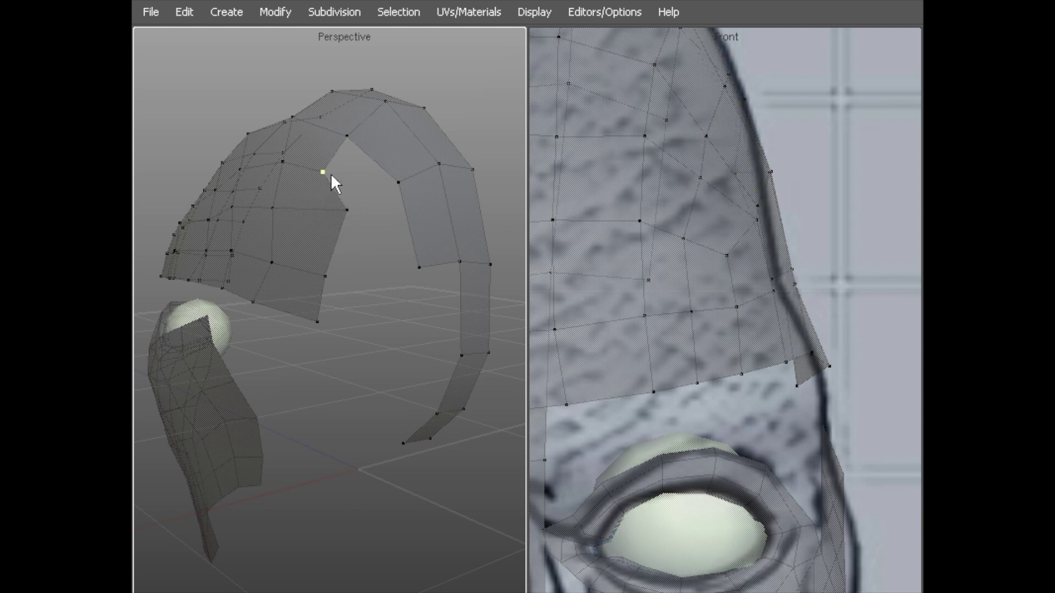
{"action": "left_click_drag", "start_coordinate": [358, 134], "coordinate": [364, 135]}
{"action": "scroll", "coordinate": [370, 196], "scroll_direction": "up", "scroll_amount": 1}
{"action": "left_click", "coordinate": [328, 164]}
{"action": "left_click", "coordinate": [353, 128], "text": "shift"}
{"action": "left_click", "coordinate": [402, 176], "text": "shift"}
{"action": "left_click", "coordinate": [347, 205], "text": "shift"}
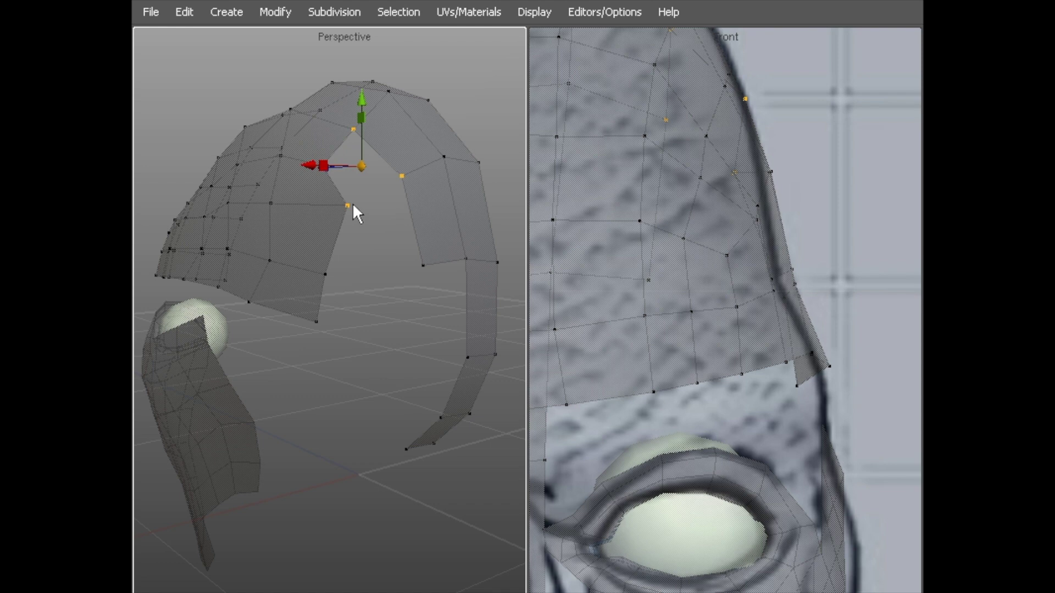
Add a second four-sided polygon directly below, bridging the gap between the side strip and the rear patch
{"action": "left_click", "coordinate": [402, 177]}
{"action": "left_click", "coordinate": [424, 265], "text": "shift"}
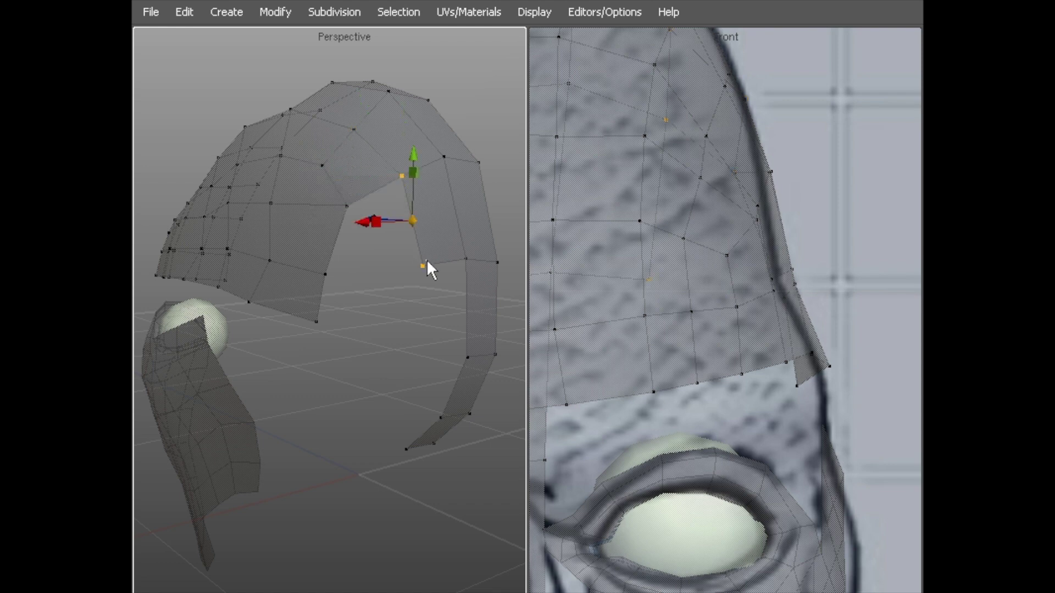
{"action": "left_click", "coordinate": [324, 272], "text": "shift"}
{"action": "left_click", "coordinate": [350, 206], "text": "shift"}
{"action": "key", "text": "p"}
Add a three-sided polygon between the side strip's lower rear corner and the lower edge of the new patch
{"action": "left_click_drag", "start_coordinate": [393, 296], "coordinate": [302, 269], "text": "alt"}
{"action": "left_click", "coordinate": [302, 262]}
{"action": "left_click", "coordinate": [388, 247], "text": "shift"}
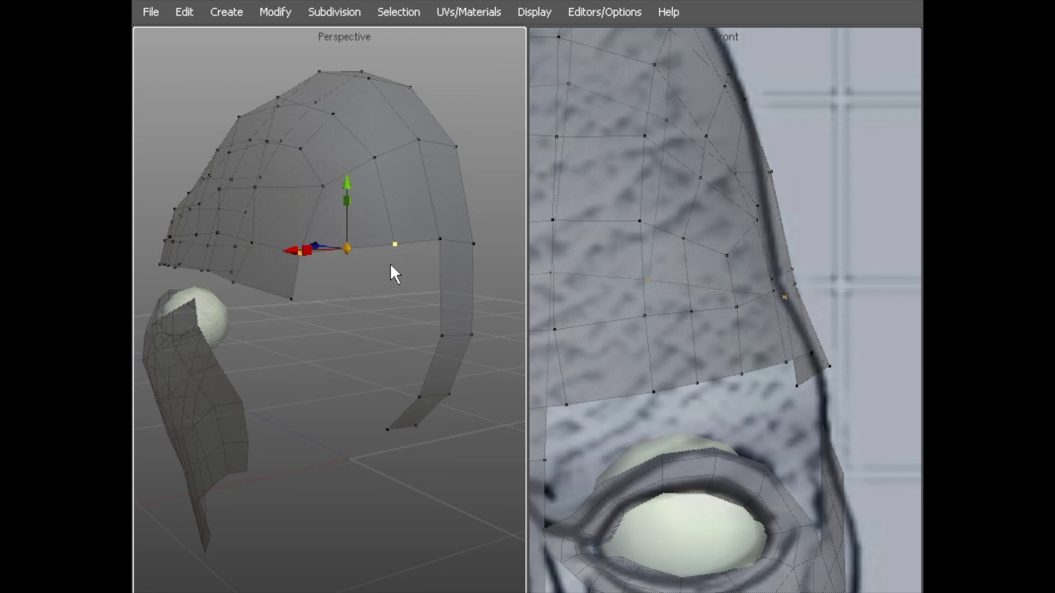
{"action": "left_click", "coordinate": [292, 299], "text": "shift"}
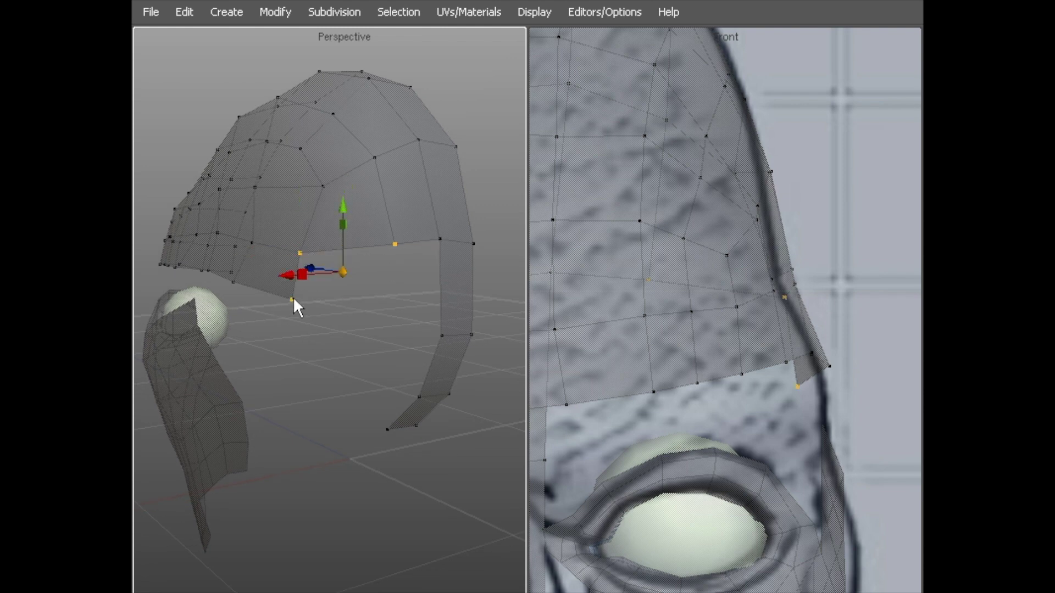
{"action": "key", "text": "p"}
{"action": "left_click", "coordinate": [362, 302]}
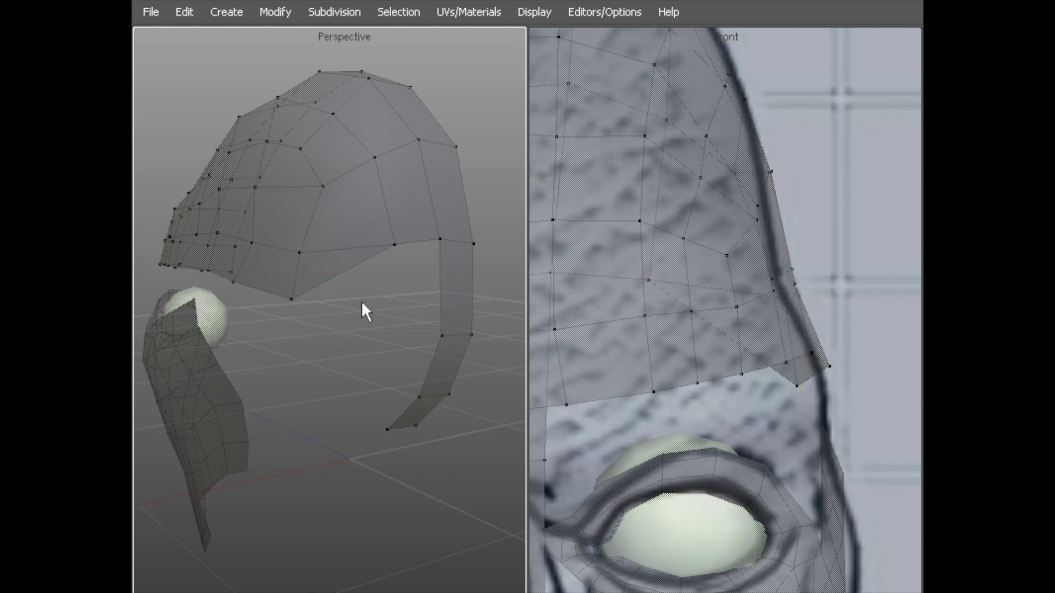
Insert a vertex on the triangle's open lower edge and pull it down and backward to form a four-sided polygon
{"action": "key", "text": "F8"}
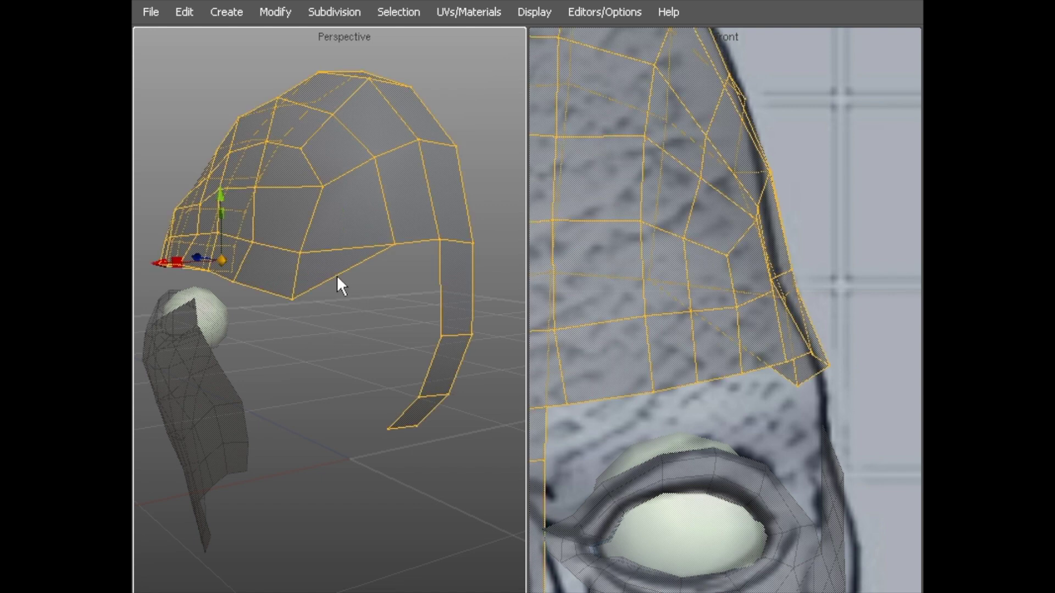
{"action": "left_click", "coordinate": [335, 275]}
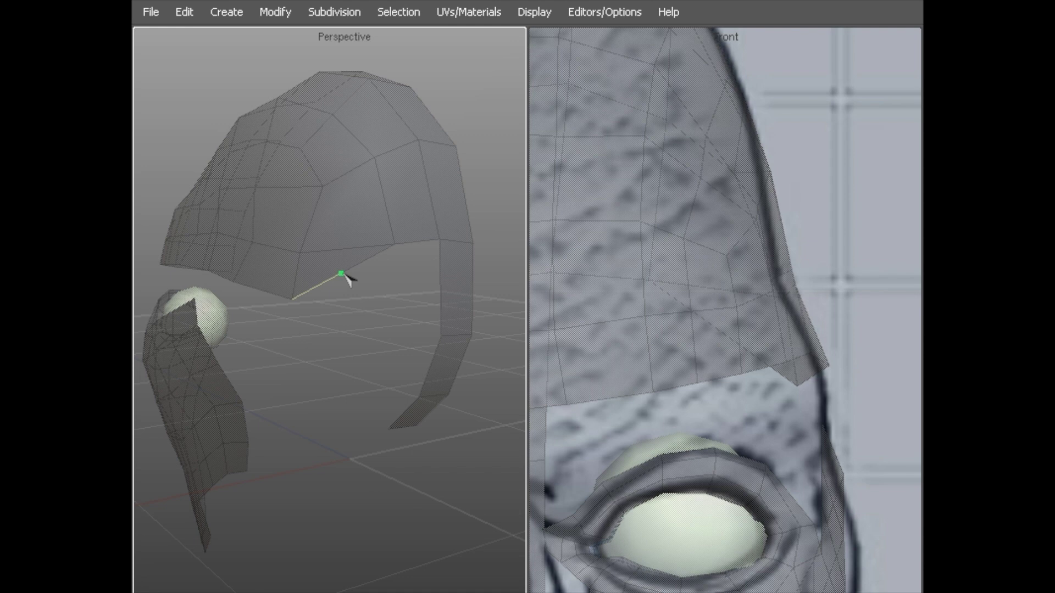
{"action": "key", "text": "Escape"}
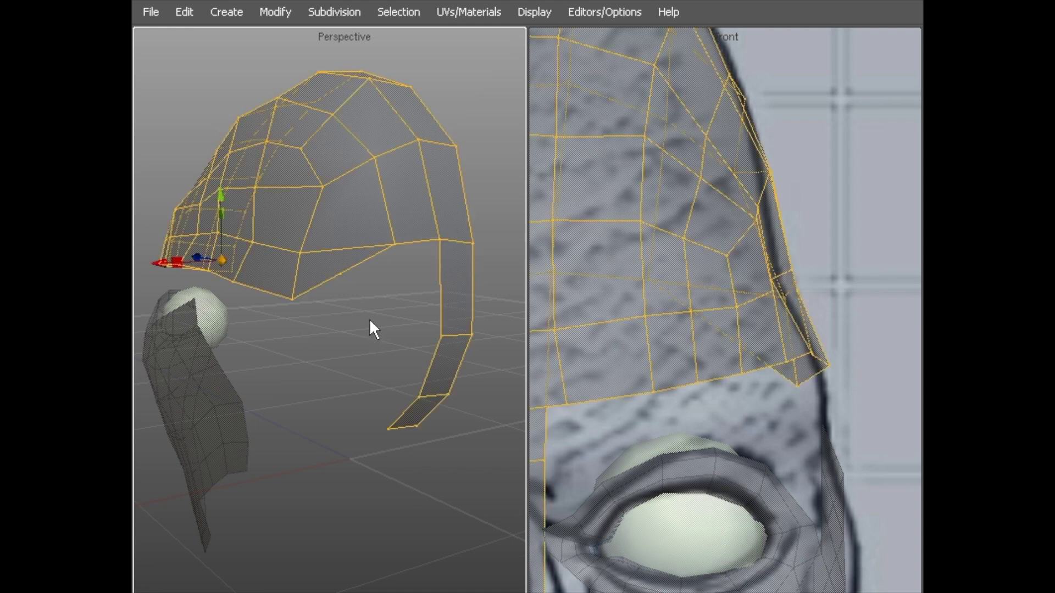
{"action": "key", "text": "F8"}
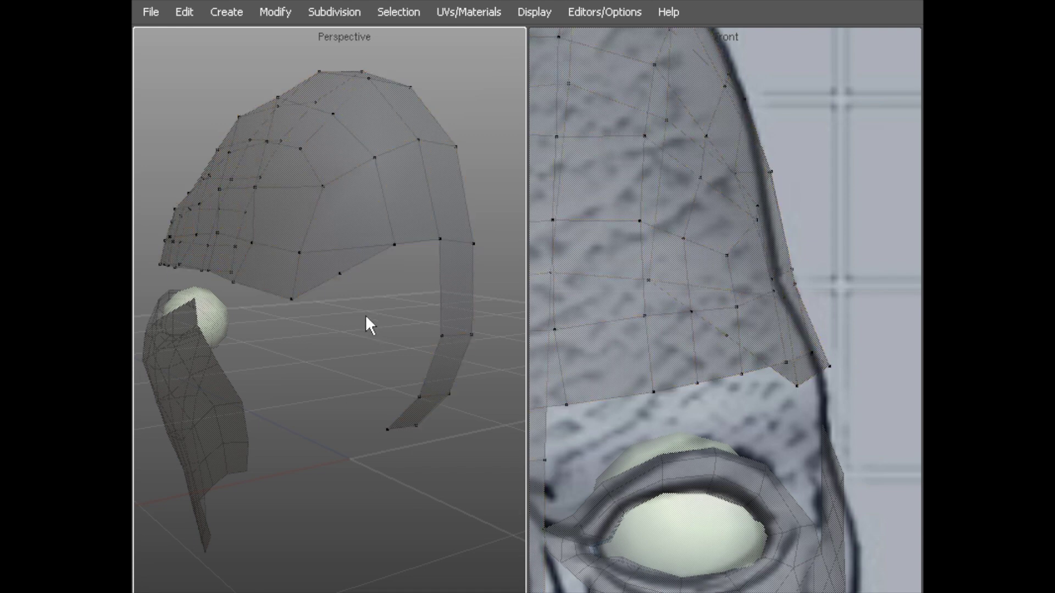
{"action": "left_click_drag", "start_coordinate": [350, 295], "coordinate": [394, 319]}
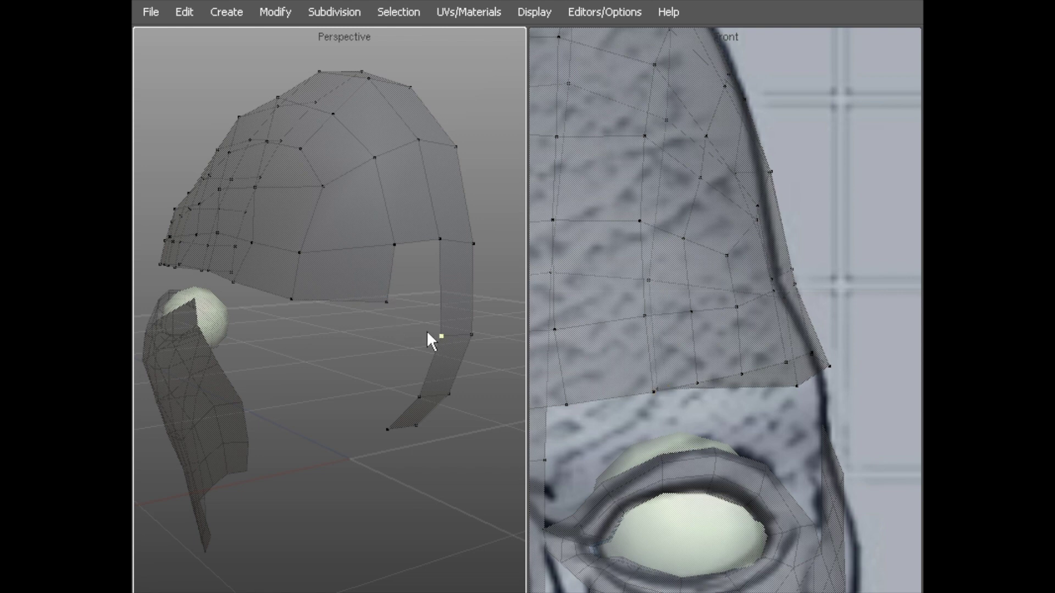
{"action": "middle_click_drag", "start_coordinate": [384, 311], "coordinate": [353, 299]}
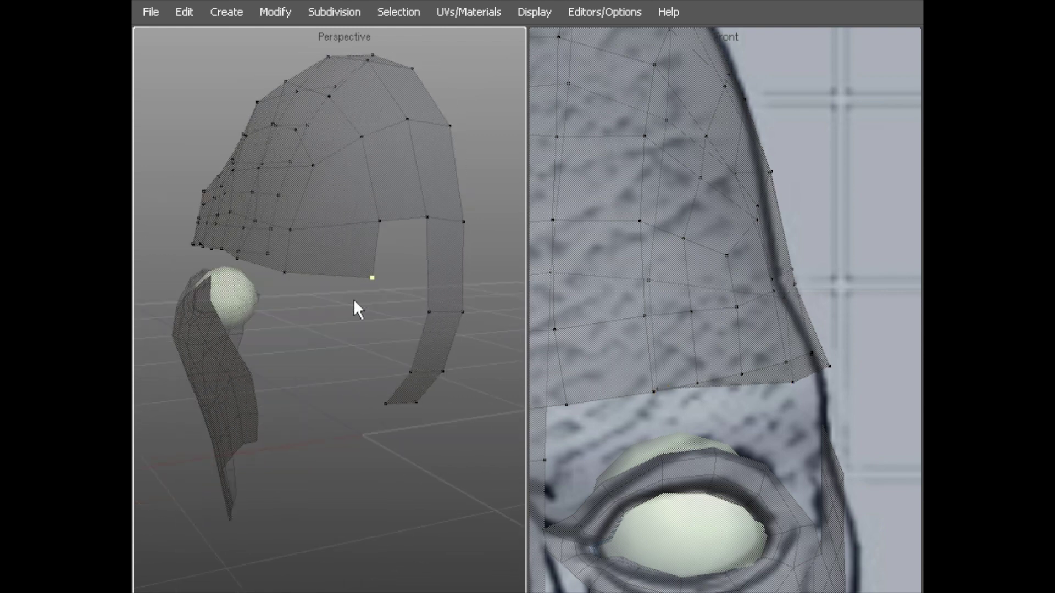
{"action": "left_click_drag", "start_coordinate": [366, 268], "coordinate": [366, 266]}
{"action": "middle_click_drag", "start_coordinate": [395, 294], "coordinate": [382, 273]}
Raise the center strip's two vertices below the skull and fill the remaining rear gap with a four-sided polygon
{"action": "left_click", "coordinate": [430, 316]}
{"action": "left_click", "coordinate": [463, 320], "text": "shift"}
{"action": "left_click_drag", "start_coordinate": [449, 326], "coordinate": [447, 297]}
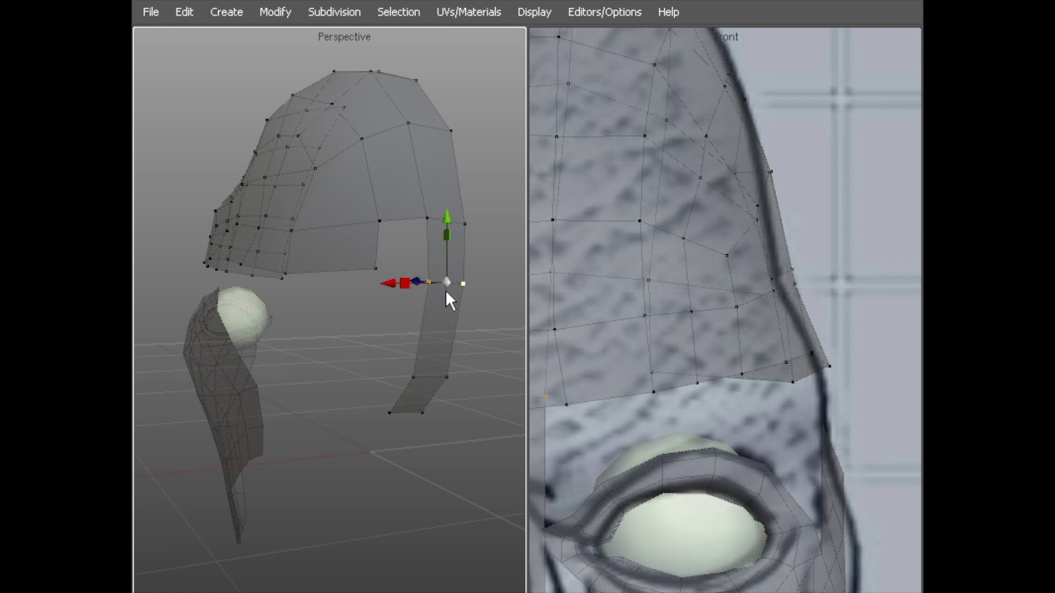
{"action": "left_click", "coordinate": [371, 267]}
{"action": "middle_click_drag", "start_coordinate": [384, 219], "coordinate": [282, 199]}
{"action": "left_click", "coordinate": [381, 165], "text": "shift"}
{"action": "left_click", "coordinate": [464, 158], "text": "shift"}
{"action": "left_click", "coordinate": [466, 267], "text": "shift"}
{"action": "left_click", "coordinate": [366, 311]}
Reposition the vertices around the new rear polygons to even out the side and back of the skull
{"action": "left_click_drag", "start_coordinate": [454, 267], "coordinate": [452, 269]}
{"action": "left_click_drag", "start_coordinate": [366, 180], "coordinate": [362, 181]}
{"action": "middle_click_drag", "start_coordinate": [362, 180], "coordinate": [309, 235]}
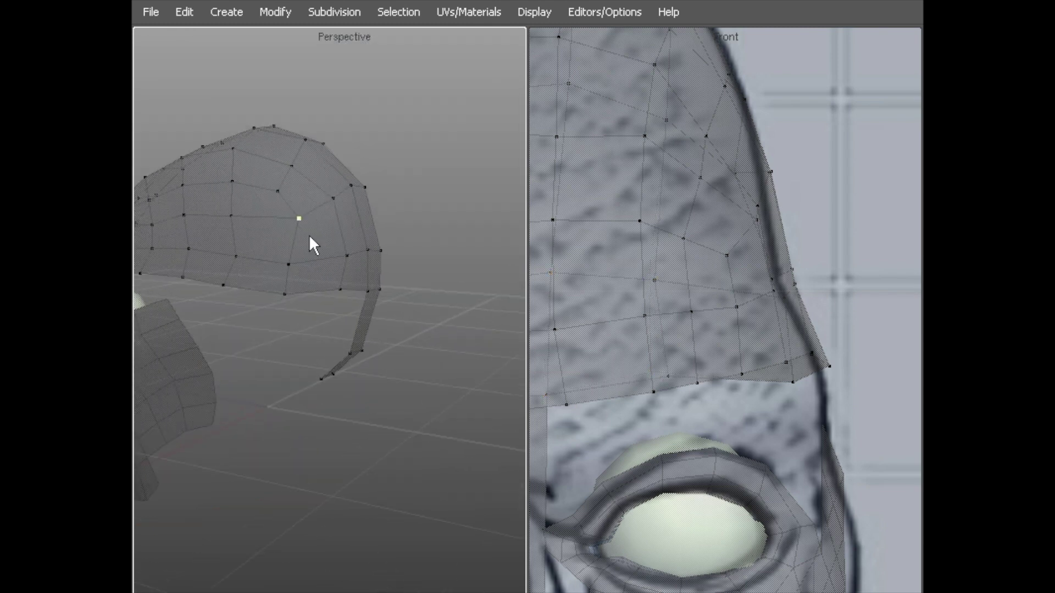
{"action": "left_click_drag", "start_coordinate": [281, 212], "coordinate": [283, 231]}
{"action": "left_click_drag", "start_coordinate": [286, 296], "coordinate": [237, 230]}
{"action": "middle_click_drag", "start_coordinate": [269, 189], "coordinate": [375, 209]}
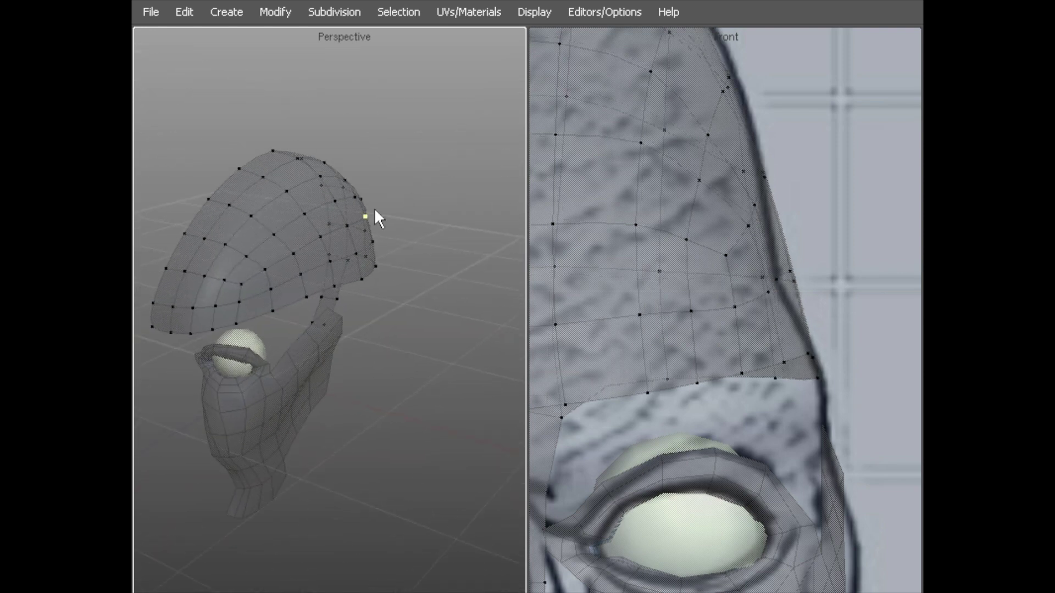
Try to fit the skull's temple and lower side vertices to the head outline in the front reference
{"action": "scroll", "coordinate": [733, 189], "scroll_direction": "down", "scroll_amount": 2}
{"action": "middle_click_drag", "start_coordinate": [733, 189], "coordinate": [687, 176]}
{"action": "scroll", "coordinate": [688, 177], "scroll_direction": "up", "scroll_amount": 4}
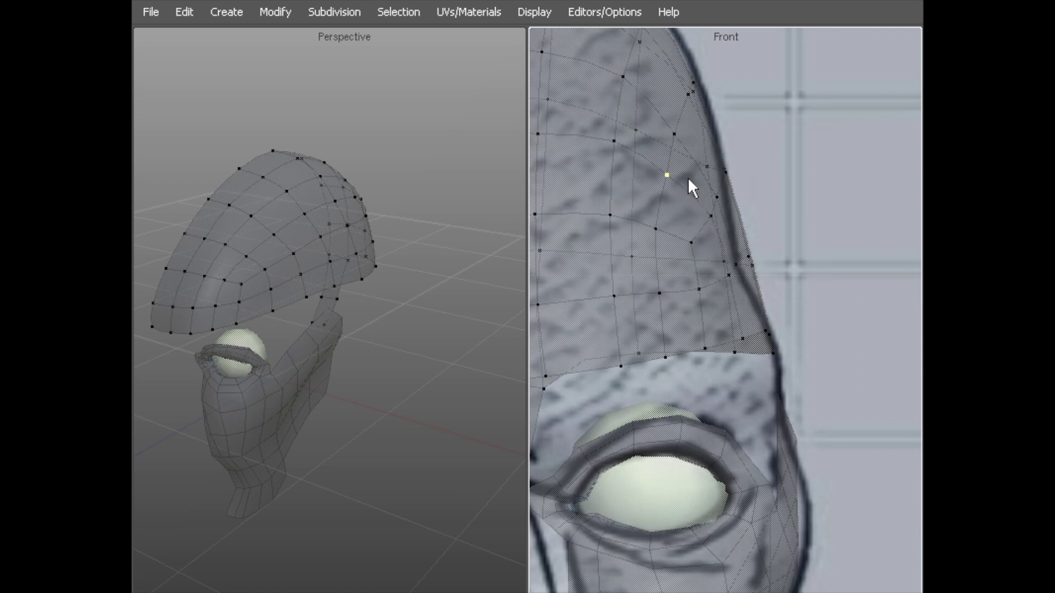
{"action": "left_click_drag", "start_coordinate": [744, 237], "coordinate": [749, 257]}
{"action": "middle_click_drag", "start_coordinate": [766, 270], "coordinate": [752, 270]}
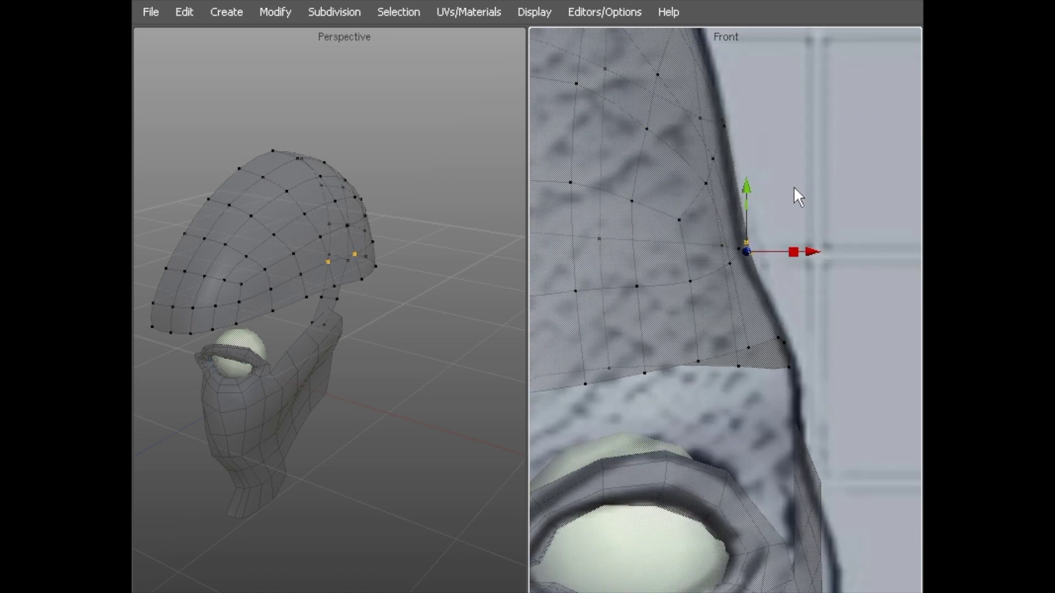
{"action": "left_click_drag", "start_coordinate": [753, 320], "coordinate": [791, 392]}
{"action": "middle_click_drag", "start_coordinate": [788, 391], "coordinate": [793, 391]}
{"action": "scroll", "coordinate": [771, 311], "scroll_direction": "down", "scroll_amount": 3}
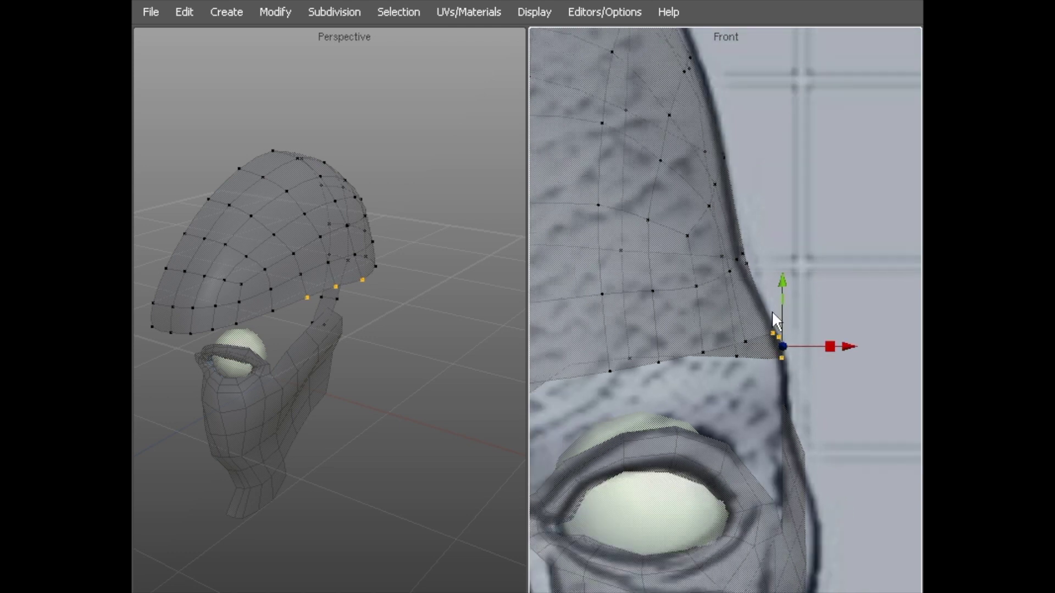
{"action": "middle_click_drag", "start_coordinate": [734, 303], "coordinate": [770, 475], "text": "alt"}
{"action": "left_click_drag", "start_coordinate": [694, 214], "coordinate": [741, 273]}
{"action": "middle_click_drag", "start_coordinate": [741, 273], "coordinate": [753, 268]}
Try to shift the upper side vertices and inner rows of the skull toward the outline in the front reference
{"action": "left_click_drag", "start_coordinate": [650, 138], "coordinate": [682, 212]}
{"action": "middle_click_drag", "start_coordinate": [697, 228], "coordinate": [809, 277]}
{"action": "left_click_drag", "start_coordinate": [712, 138], "coordinate": [783, 236]}
{"action": "middle_click_drag", "start_coordinate": [776, 238], "coordinate": [776, 236]}
{"action": "left_click_drag", "start_coordinate": [641, 149], "coordinate": [684, 237]}
{"action": "middle_click_drag", "start_coordinate": [671, 241], "coordinate": [667, 229]}
{"action": "right_click_drag", "start_coordinate": [667, 229], "coordinate": [682, 306], "text": "alt"}
{"action": "middle_click_drag", "start_coordinate": [682, 307], "coordinate": [705, 227], "text": "alt"}
{"action": "right_click_drag", "start_coordinate": [626, 190], "coordinate": [701, 201], "text": "alt"}
Examine the skull mesh from the back and side to judge its overall shape against the face mesh
{"action": "right_click_drag", "start_coordinate": [434, 267], "coordinate": [359, 287], "text": "alt"}
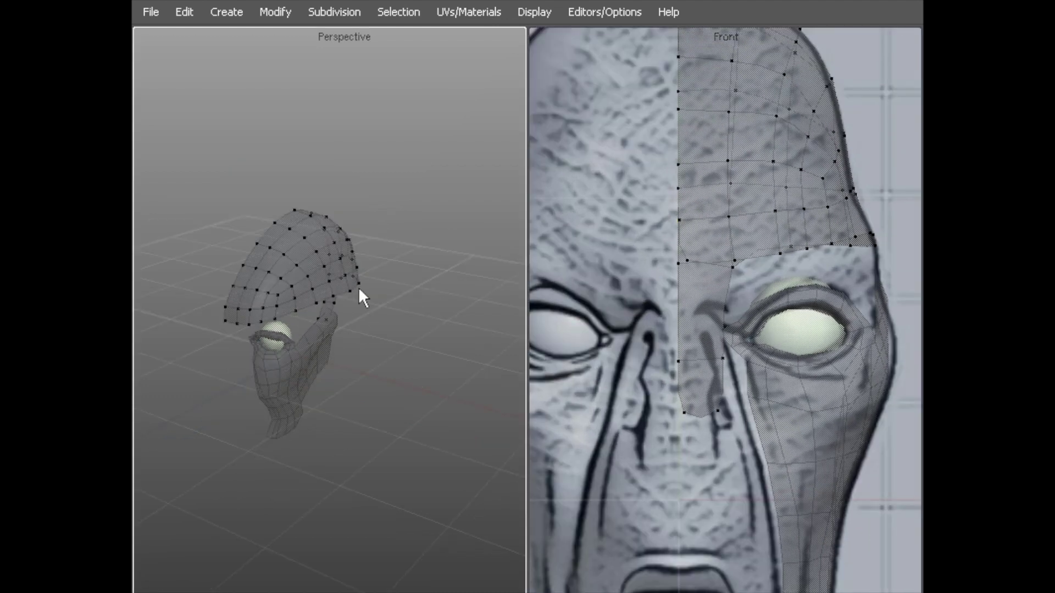
{"action": "left_click_drag", "start_coordinate": [359, 287], "coordinate": [295, 271], "text": "alt"}
{"action": "middle_click_drag", "start_coordinate": [295, 272], "coordinate": [325, 240], "text": "alt"}
{"action": "left_click_drag", "start_coordinate": [325, 241], "coordinate": [247, 229], "text": "alt"}
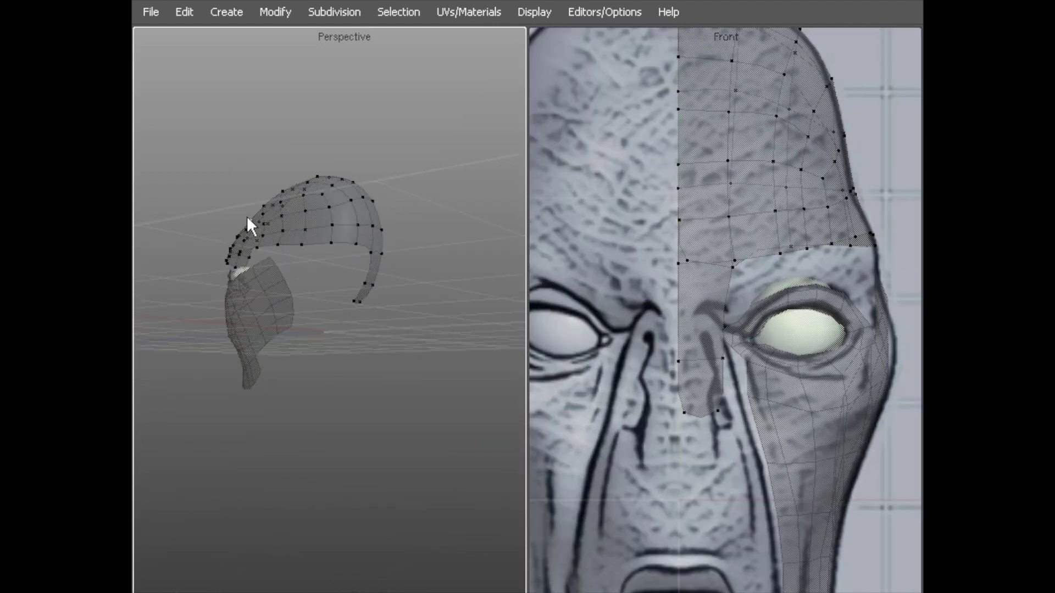
{"action": "right_click_drag", "start_coordinate": [247, 228], "coordinate": [332, 224], "text": "alt"}
{"action": "left_click_drag", "start_coordinate": [322, 233], "coordinate": [340, 253], "text": "alt"}
{"action": "right_click_drag", "start_coordinate": [359, 256], "coordinate": [321, 301], "text": "alt"}
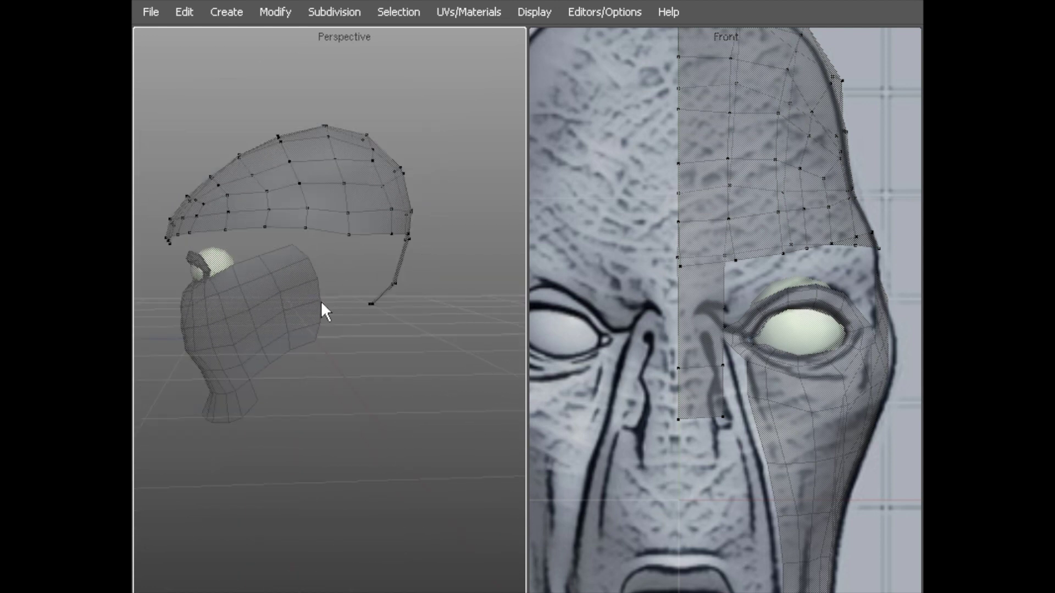
{"action": "middle_click_drag", "start_coordinate": [321, 301], "coordinate": [318, 334], "text": "alt"}
{"action": "left_click_drag", "start_coordinate": [319, 334], "coordinate": [316, 336], "text": "alt"}
Combine the skull mesh and the face mesh into a single object with Combine Objects
{"action": "key", "text": "f"}
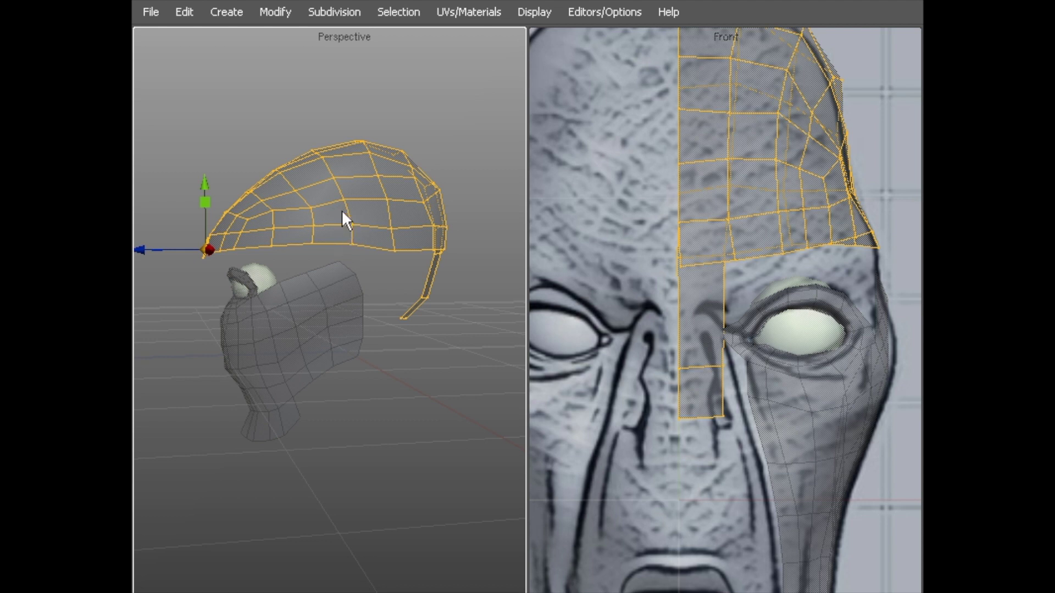
{"action": "left_click", "coordinate": [318, 320], "text": "shift"}
{"action": "middle_click_drag", "start_coordinate": [322, 327], "coordinate": [294, 317]}
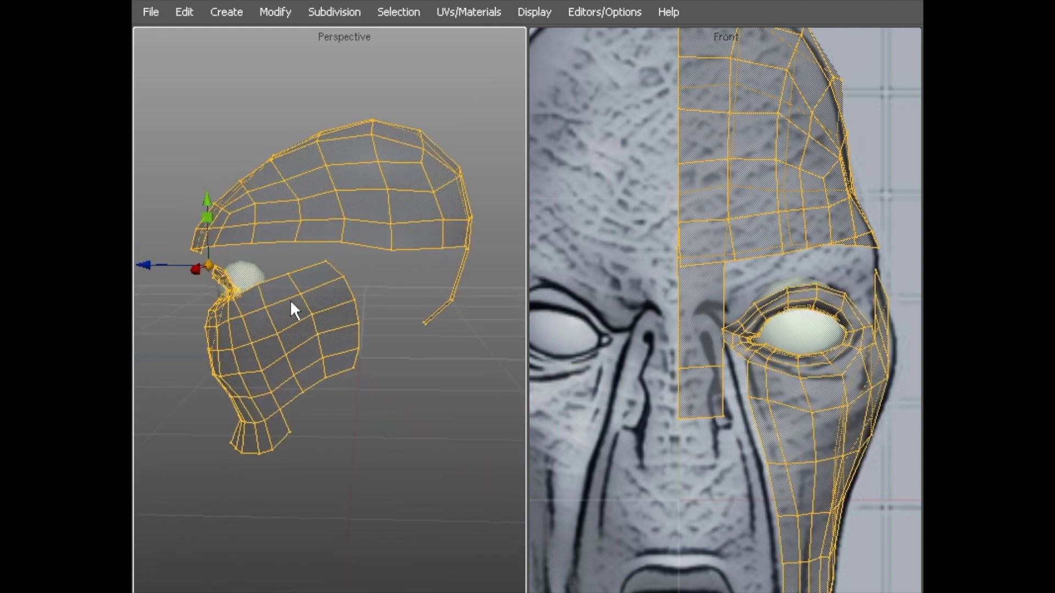
{"action": "right_click", "coordinate": [291, 302]}
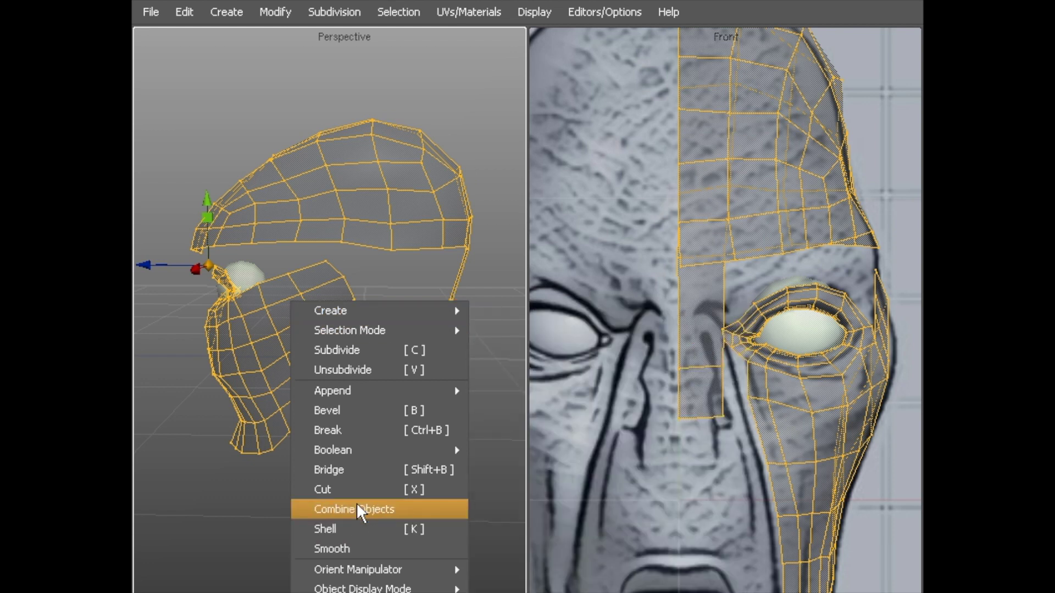
{"action": "left_click", "coordinate": [357, 506]}
{"action": "middle_click_drag", "start_coordinate": [358, 478], "coordinate": [405, 457]}
{"action": "left_click", "coordinate": [405, 456]}
{"action": "left_click", "coordinate": [341, 168]}
{"action": "middle_click_drag", "start_coordinate": [301, 218], "coordinate": [256, 271]}
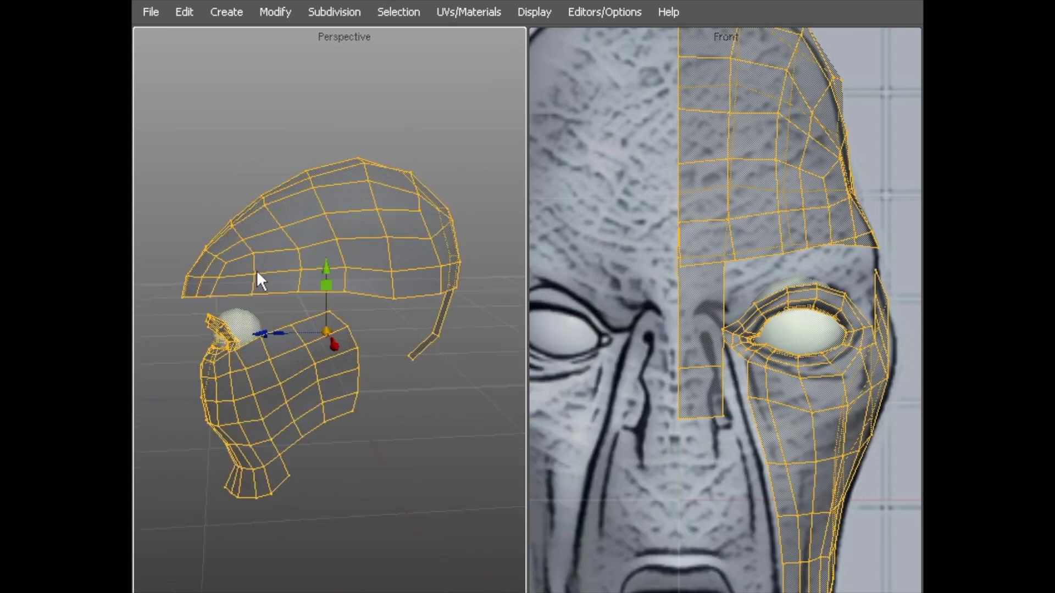
Adjust the face mesh's upper rear vertices and select the four corners between it and the skull rim for a joining polygon
{"action": "scroll", "coordinate": [311, 242], "scroll_direction": "up", "scroll_amount": 3}
{"action": "key", "text": "a"}
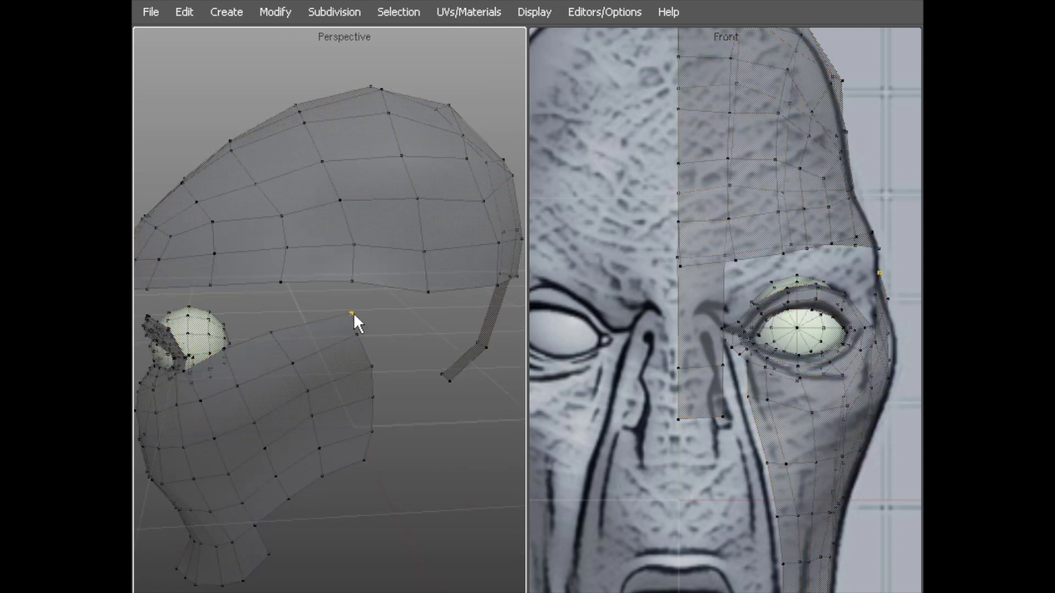
{"action": "left_click_drag", "start_coordinate": [354, 346], "coordinate": [356, 353]}
{"action": "left_click_drag", "start_coordinate": [279, 323], "coordinate": [331, 315]}
{"action": "left_click", "coordinate": [276, 320]}
{"action": "right_click_drag", "start_coordinate": [295, 283], "coordinate": [381, 254], "text": "alt"}
{"action": "left_click", "coordinate": [221, 247], "text": "shift"}
{"action": "left_click", "coordinate": [376, 243], "text": "shift"}
{"action": "left_click", "coordinate": [390, 306], "text": "shift"}
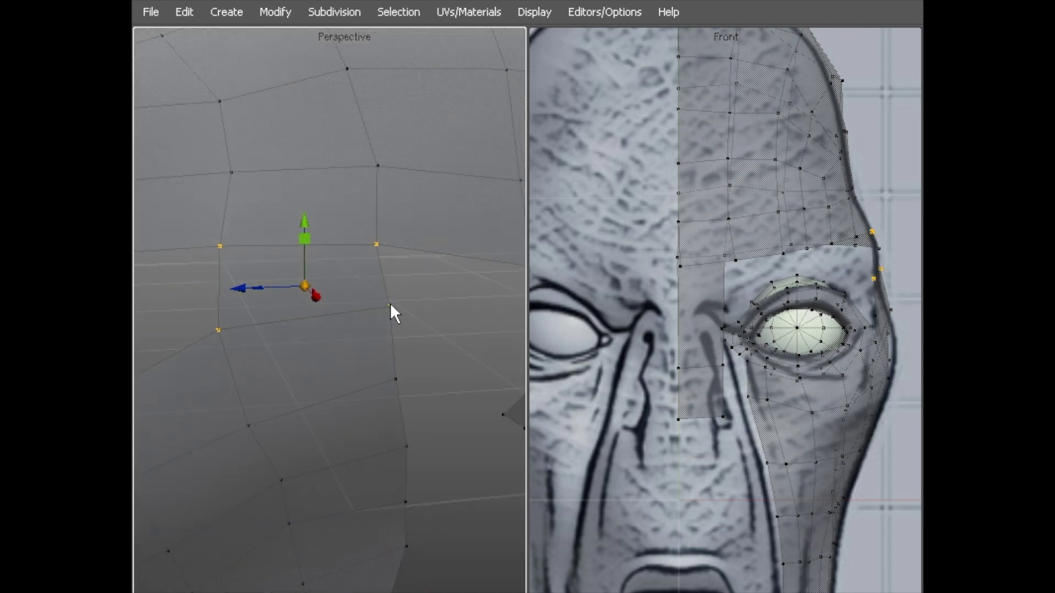
Join the skull's lower rim to the face mesh's upper edge with another four-sided polygon beside the first
{"action": "left_click_drag", "start_coordinate": [264, 379], "coordinate": [291, 318], "text": "alt"}
{"action": "left_click", "coordinate": [216, 183]}
{"action": "left_click", "coordinate": [369, 179], "text": "shift"}
{"action": "left_click", "coordinate": [365, 273], "text": "shift"}
{"action": "left_click", "coordinate": [275, 336], "text": "shift"}
{"action": "left_click", "coordinate": [276, 338]}
Cut a crosswise edge through the center strip at the back of the head, just below the skull rim
{"action": "left_click_drag", "start_coordinate": [429, 361], "coordinate": [339, 214], "text": "alt"}
{"action": "key", "text": "space"}
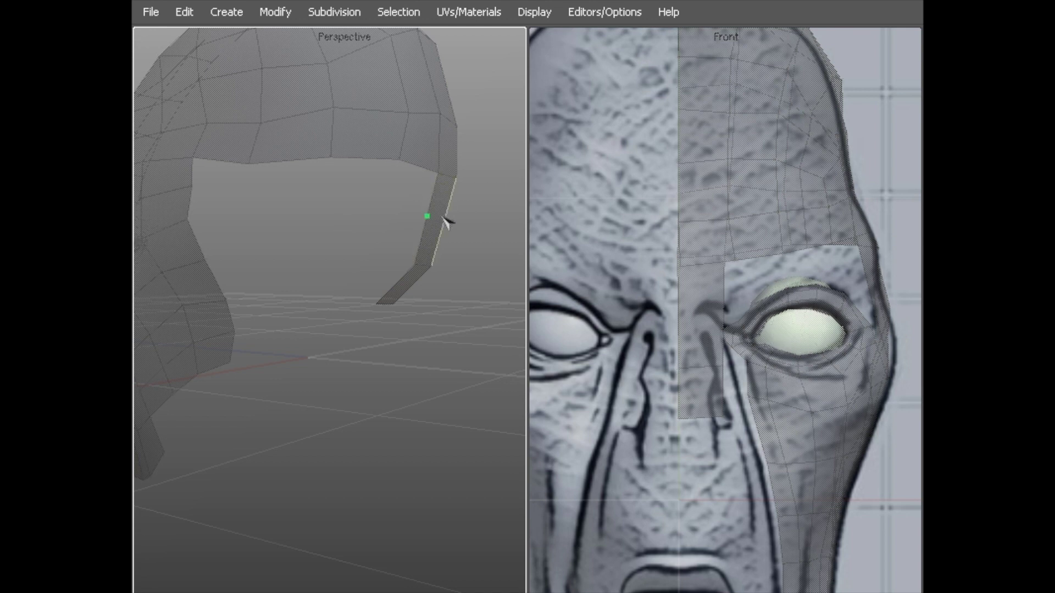
{"action": "left_click", "coordinate": [448, 224]}
{"action": "key", "text": "space"}
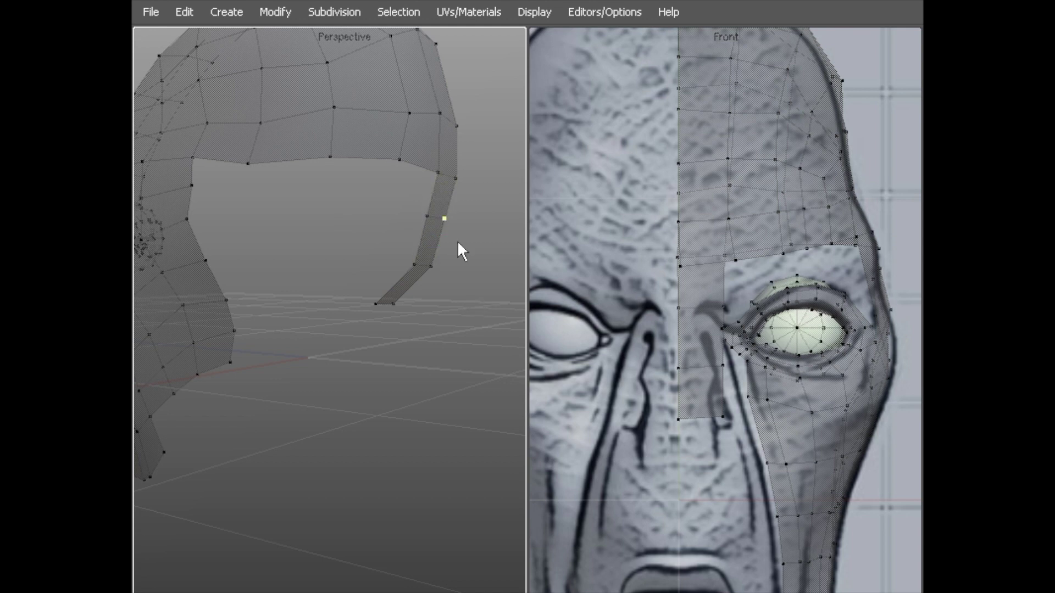
Extend the skull's open rear rim downward by extruding its edges between the face mesh and the center strip
{"action": "left_click_drag", "start_coordinate": [324, 210], "coordinate": [327, 256], "text": "alt"}
{"action": "key", "text": "space"}
{"action": "double_click", "coordinate": [264, 204]}
{"action": "left_click", "coordinate": [445, 204], "text": "shift"}
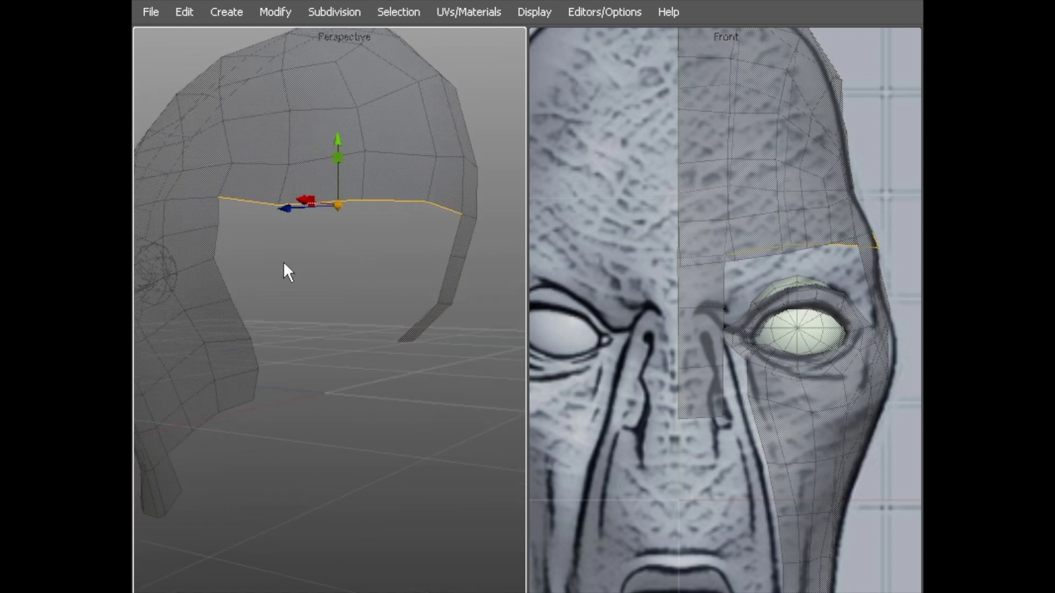
{"action": "mouse_move", "coordinate": [836, 345]}
{"action": "middle_mouse_down"}
{"action": "mouse_move", "coordinate": [834, 383]}
{"action": "mouse_move", "coordinate": [821, 353]}
{"action": "mouse_move", "coordinate": [816, 365]}
{"action": "mouse_move", "coordinate": [838, 360]}
{"action": "middle_mouse_up"}
{"action": "middle_click_drag", "start_coordinate": [835, 361], "coordinate": [830, 362]}
{"action": "middle_click_drag", "start_coordinate": [390, 278], "coordinate": [374, 309]}
{"action": "left_click_drag", "start_coordinate": [374, 309], "coordinate": [507, 326], "text": "alt"}
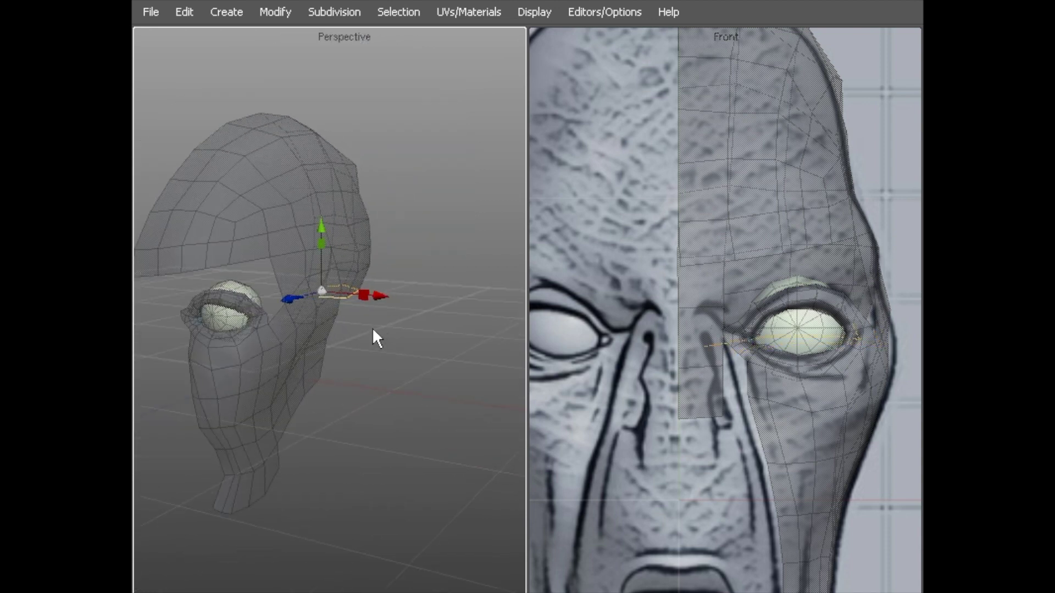
Extend the skull's rear rim further downward by extruding its edges into another row of polygons
{"action": "left_click_drag", "start_coordinate": [382, 347], "coordinate": [322, 322], "text": "alt"}
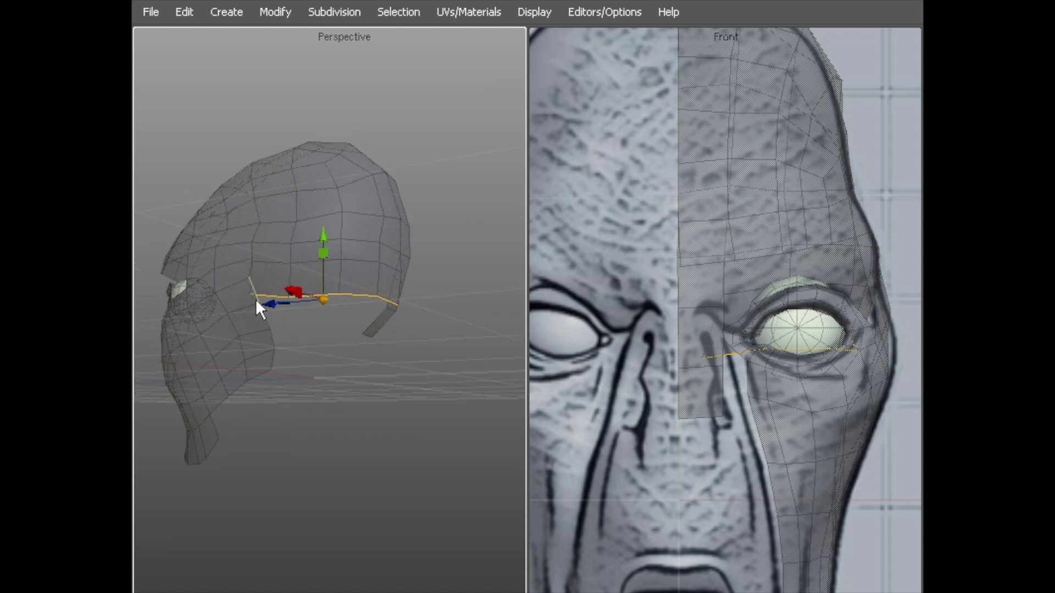
{"action": "left_click_drag", "start_coordinate": [256, 299], "coordinate": [394, 337], "text": "alt"}
{"action": "key", "text": "z"}
{"action": "middle_click_drag", "start_coordinate": [358, 330], "coordinate": [339, 356]}
{"action": "left_click_drag", "start_coordinate": [339, 356], "coordinate": [280, 313], "text": "alt"}
{"action": "right_click_drag", "start_coordinate": [280, 313], "coordinate": [344, 287], "text": "alt"}
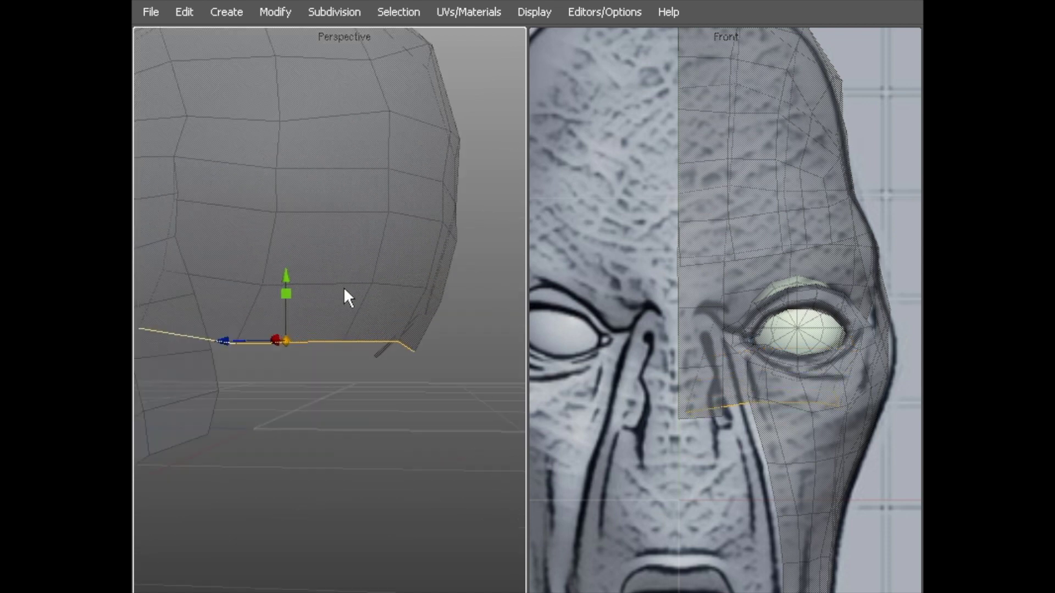
{"action": "middle_click_drag", "start_coordinate": [344, 287], "coordinate": [514, 358], "text": "alt"}
{"action": "left_click_drag", "start_coordinate": [514, 358], "coordinate": [346, 358], "text": "alt"}
{"action": "middle_click_drag", "start_coordinate": [346, 359], "coordinate": [341, 322], "text": "alt"}
Pull the front vertices of the extruded rear surface away from the face mesh's back edge so the overlapping borders separate
{"action": "key", "text": "F9"}
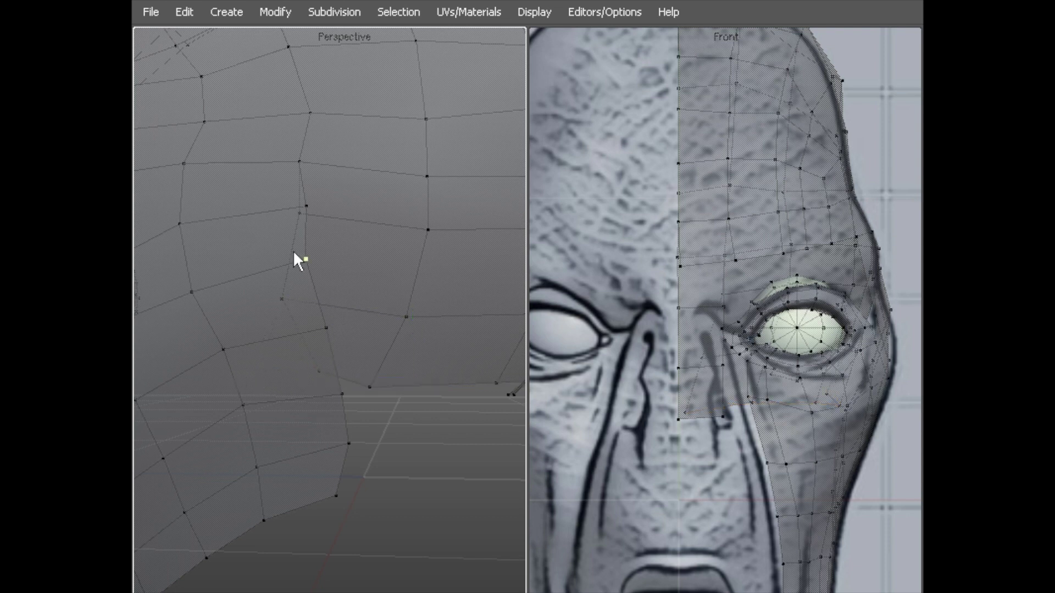
{"action": "left_click_drag", "start_coordinate": [281, 299], "coordinate": [318, 254]}
{"action": "left_click_drag", "start_coordinate": [320, 333], "coordinate": [350, 324]}
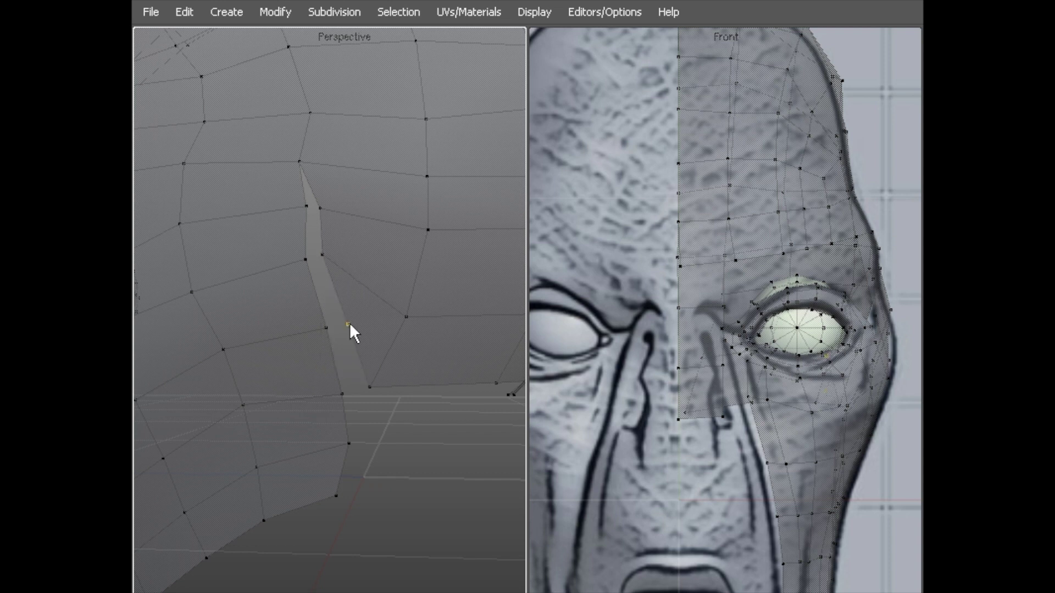
{"action": "left_click_drag", "start_coordinate": [361, 377], "coordinate": [316, 268], "text": "alt"}
Merge the uppermost pair of vertices across the gap between the face mesh's back edge and the extruded rear surface
{"action": "left_click", "coordinate": [289, 262]}
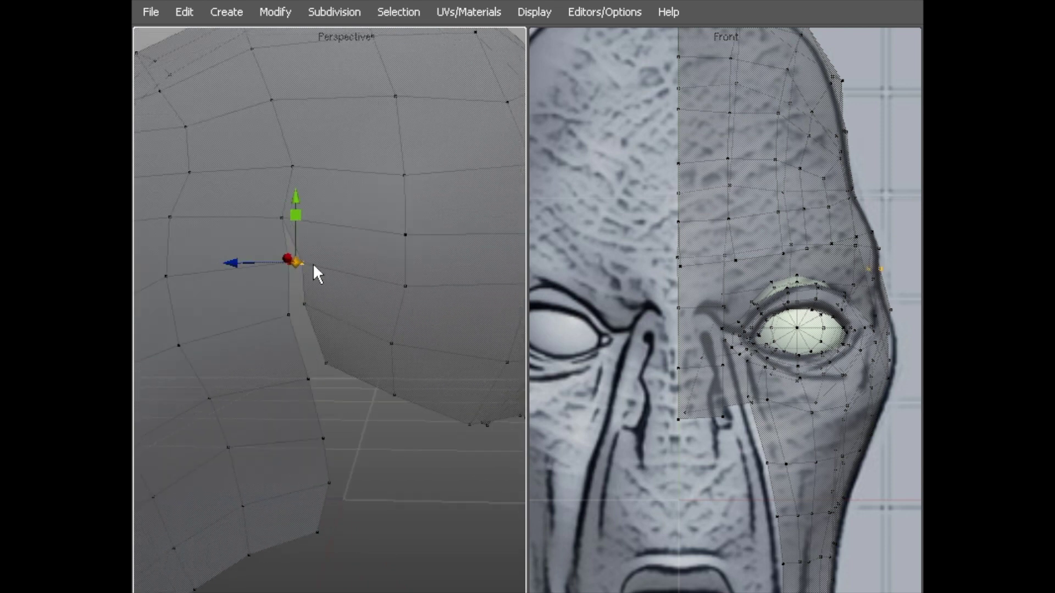
{"action": "right_click", "coordinate": [318, 255]}
{"action": "key", "text": "Escape"}
{"action": "mouse_move", "coordinate": [318, 275]}
{"action": "left_mouse_down", "text": "alt"}
{"action": "mouse_move", "coordinate": [276, 247]}
{"action": "mouse_move", "coordinate": [342, 285]}
{"action": "mouse_move", "coordinate": [231, 249]}
{"action": "mouse_move", "coordinate": [193, 286]}
{"action": "mouse_move", "coordinate": [220, 223]}
{"action": "mouse_move", "coordinate": [350, 245]}
{"action": "mouse_move", "coordinate": [330, 297]}
{"action": "mouse_move", "coordinate": [352, 245]}
{"action": "mouse_move", "coordinate": [331, 228]}
{"action": "mouse_move", "coordinate": [335, 271]}
{"action": "left_mouse_up", "text": "alt"}
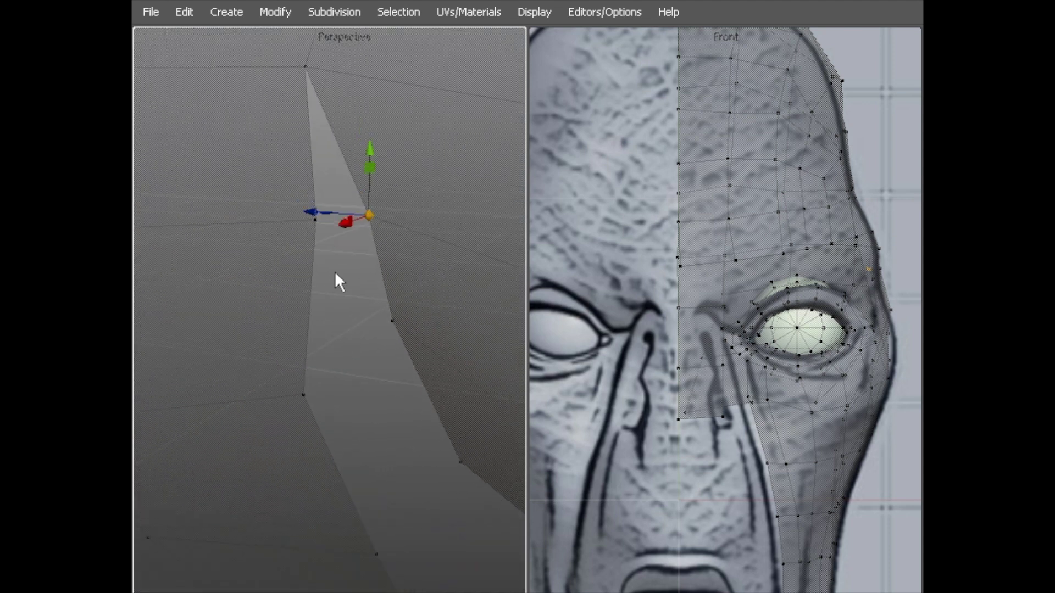
{"action": "left_click", "coordinate": [337, 286]}
{"action": "left_click_drag", "start_coordinate": [338, 307], "coordinate": [293, 299], "text": "alt"}
{"action": "left_click", "coordinate": [374, 221]}
{"action": "left_click_drag", "start_coordinate": [328, 222], "coordinate": [304, 228], "text": "alt"}
{"action": "left_click", "coordinate": [291, 204], "text": "shift"}
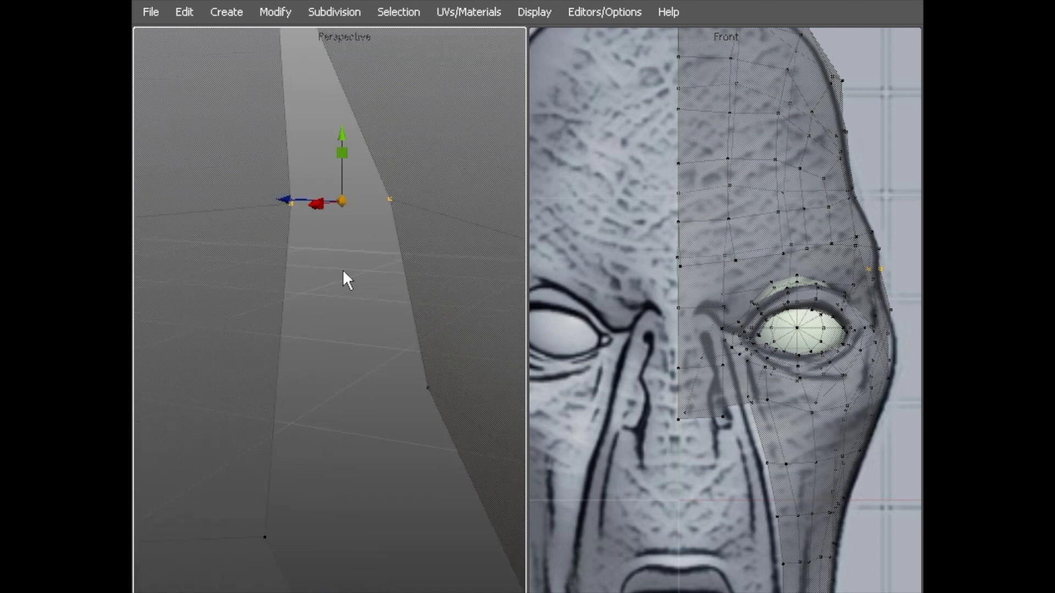
{"action": "right_click", "coordinate": [296, 225]}
{"action": "left_click", "coordinate": [330, 431]}
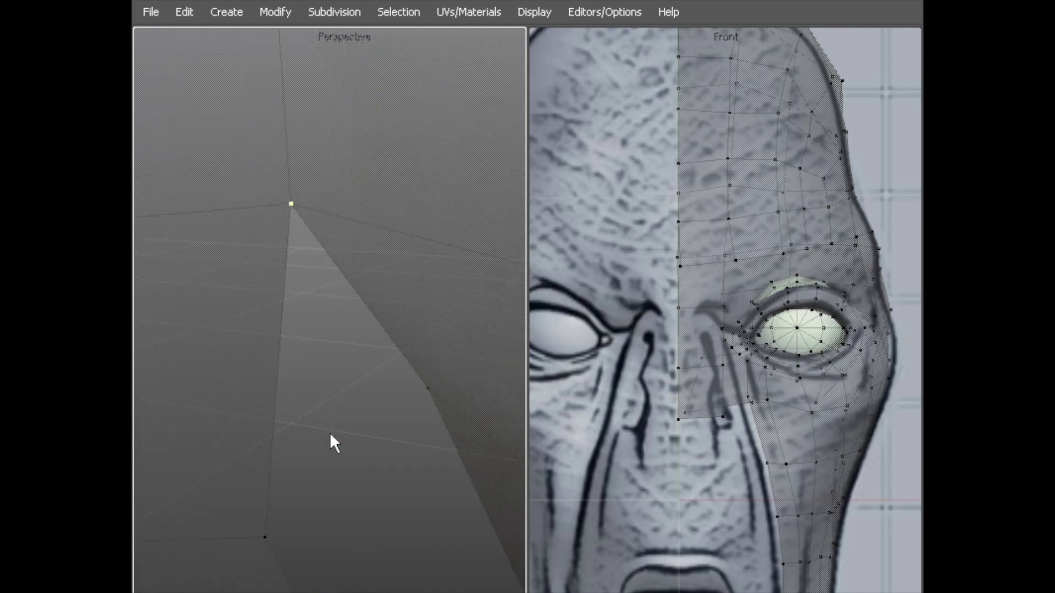
Merge the second vertex pair down the gap between the face mesh and the rear surface
{"action": "left_click_drag", "start_coordinate": [292, 223], "coordinate": [227, 208], "text": "alt"}
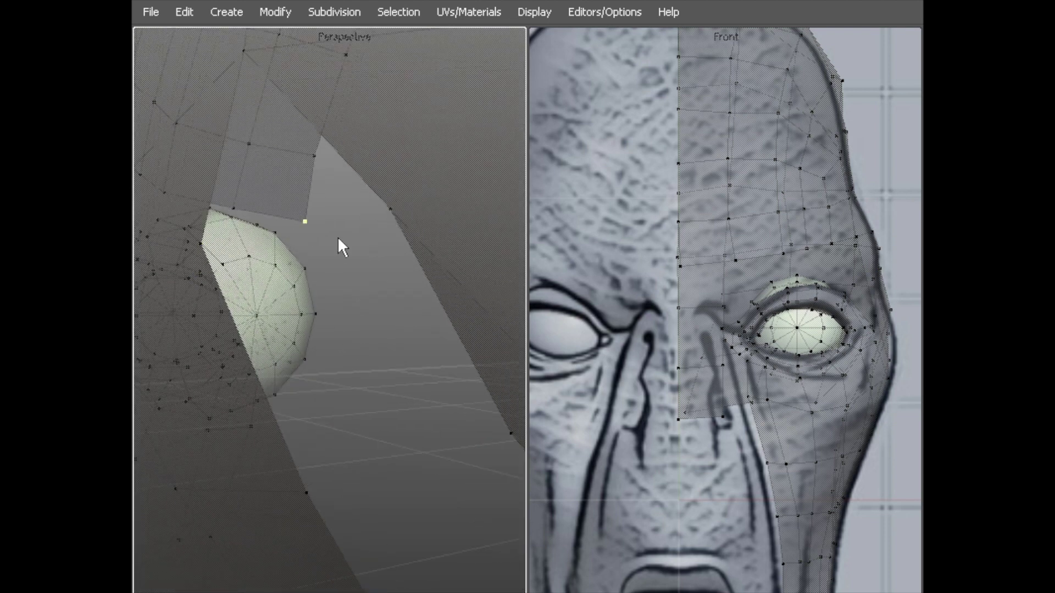
{"action": "left_click_drag", "start_coordinate": [299, 256], "coordinate": [356, 188], "text": "alt"}
{"action": "left_click", "coordinate": [355, 184]}
{"action": "left_click", "coordinate": [239, 239], "text": "shift"}
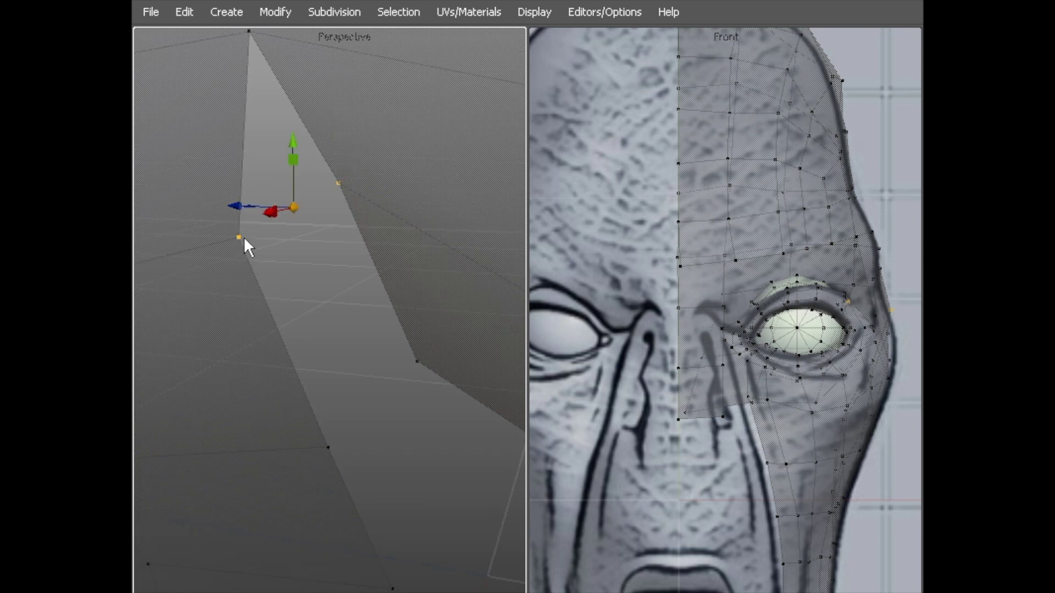
{"action": "right_click", "coordinate": [244, 238]}
{"action": "left_click", "coordinate": [285, 444]}
Merge the lowest vertex pair to close the seam between the face mesh and the rear surface
{"action": "left_click_drag", "start_coordinate": [285, 441], "coordinate": [196, 278], "text": "alt"}
{"action": "right_click_drag", "start_coordinate": [197, 277], "coordinate": [325, 331], "text": "alt"}
{"action": "left_click", "coordinate": [325, 331]}
{"action": "left_click_drag", "start_coordinate": [291, 332], "coordinate": [281, 384], "text": "alt"}
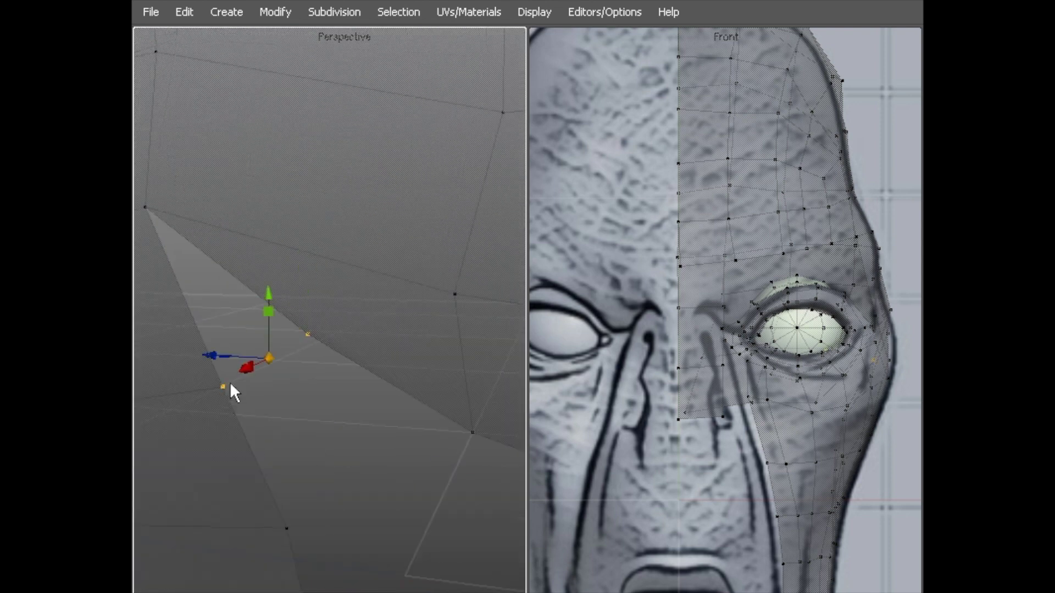
{"action": "right_click", "coordinate": [230, 382]}
{"action": "left_click", "coordinate": [237, 501]}
Separate the overlapping border vertices of the extruded rear surface from the center strip at the back of the head
{"action": "left_click_drag", "start_coordinate": [279, 584], "coordinate": [342, 334], "text": "alt"}
{"action": "left_click_drag", "start_coordinate": [388, 359], "coordinate": [373, 179], "text": "alt"}
{"action": "left_click", "coordinate": [373, 178]}
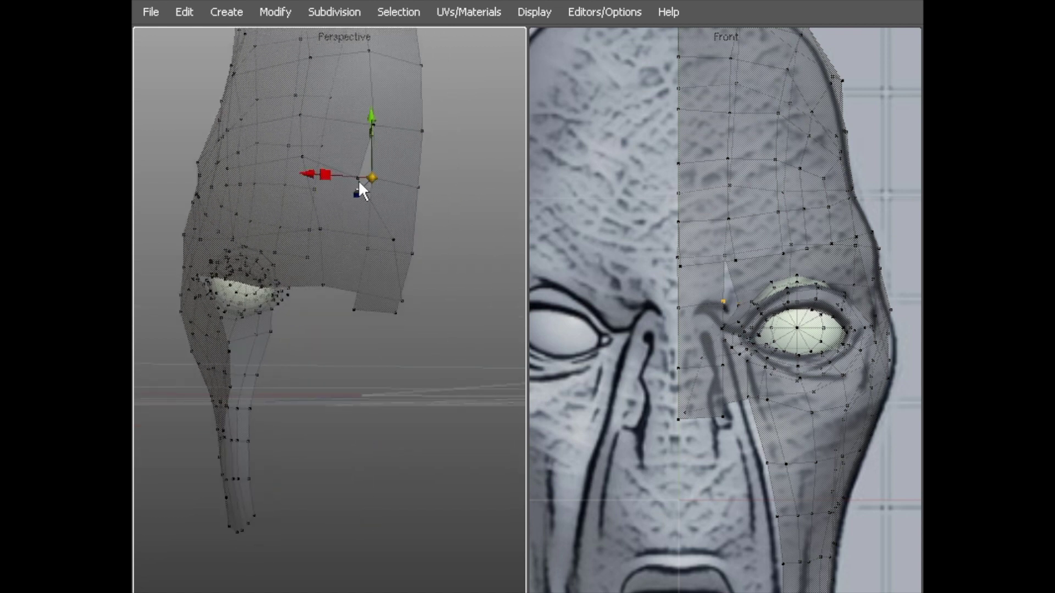
{"action": "left_click_drag", "start_coordinate": [283, 174], "coordinate": [425, 255], "text": "alt"}
{"action": "left_click", "coordinate": [465, 259]}
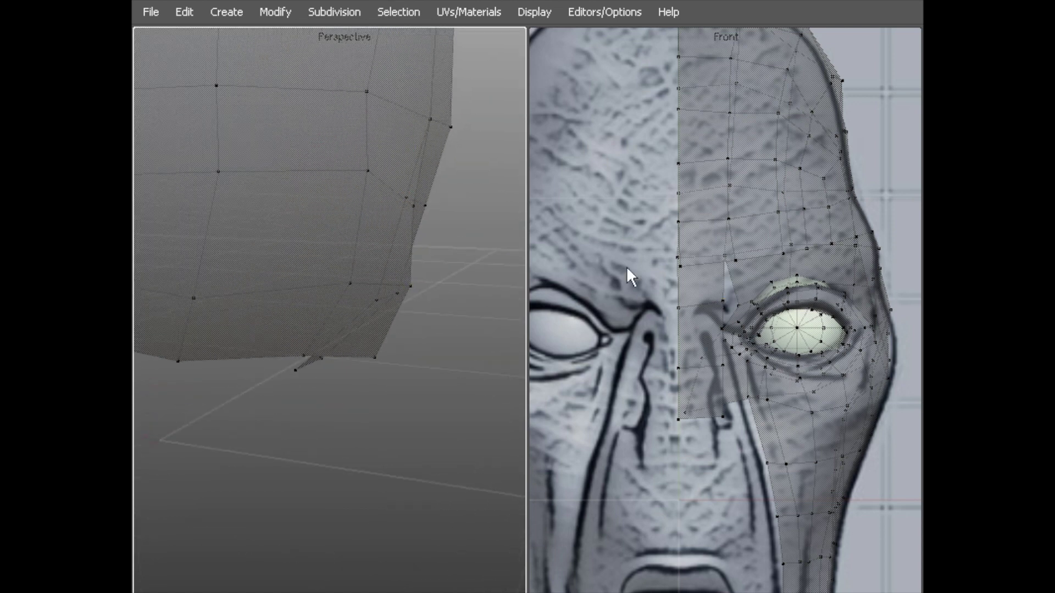
Fit the vertices along the lower back of the skull to the reference outline in the side view
{"action": "scroll", "coordinate": [692, 254], "scroll_direction": "down", "scroll_amount": 2}
{"action": "scroll", "coordinate": [692, 253], "scroll_direction": "down", "scroll_amount": 2}
{"action": "key", "text": "F4"}
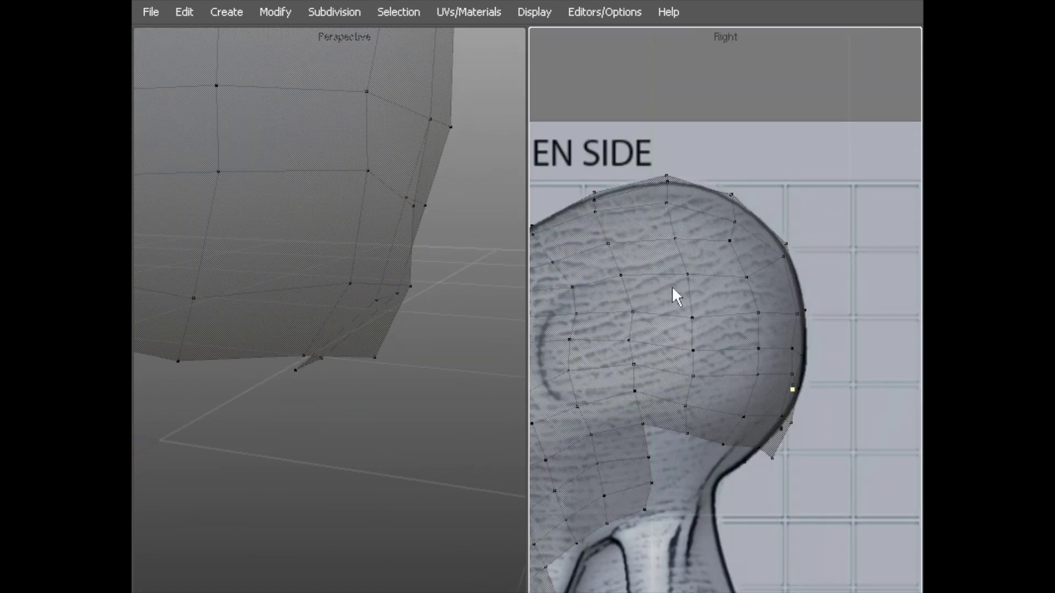
{"action": "scroll", "coordinate": [709, 313], "scroll_direction": "up", "scroll_amount": 4}
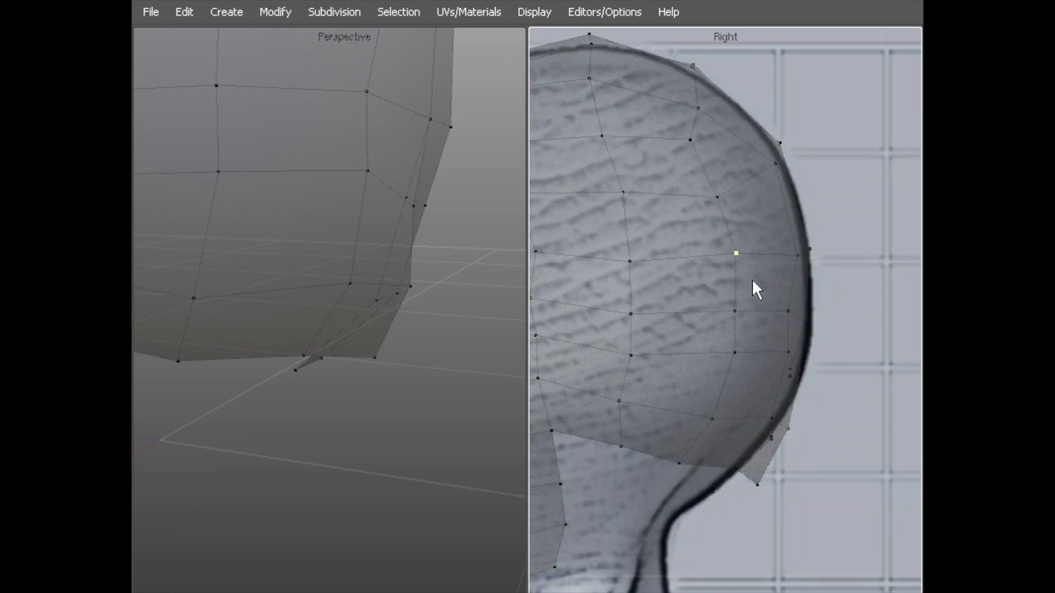
{"action": "scroll", "coordinate": [786, 295], "scroll_direction": "up", "scroll_amount": 2}
{"action": "left_click_drag", "start_coordinate": [808, 313], "coordinate": [837, 301]}
{"action": "left_click_drag", "start_coordinate": [833, 380], "coordinate": [837, 351]}
{"action": "left_click_drag", "start_coordinate": [824, 388], "coordinate": [826, 405]}
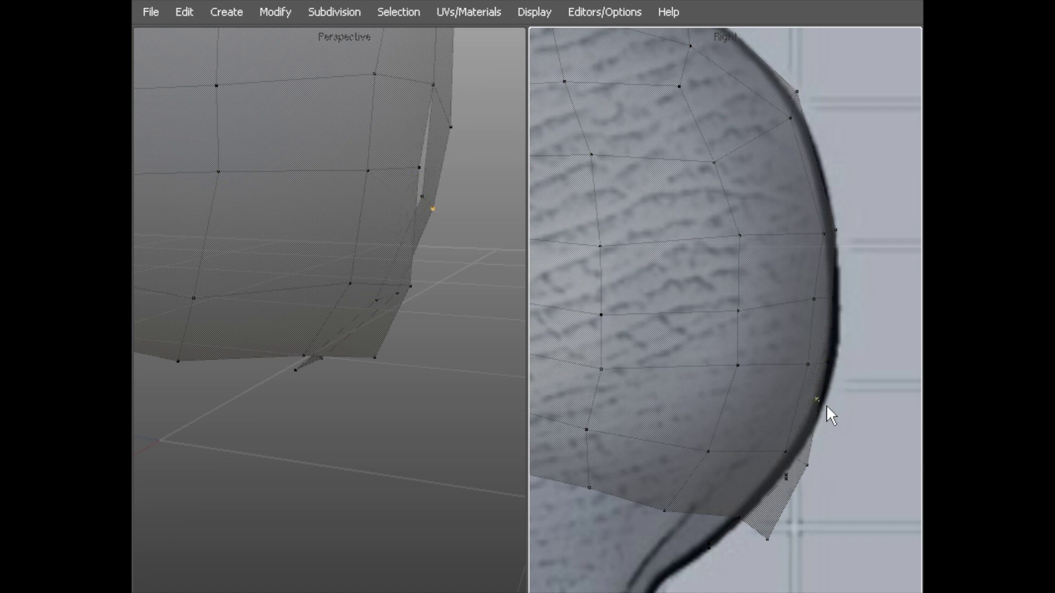
{"action": "left_click_drag", "start_coordinate": [813, 463], "coordinate": [804, 444]}
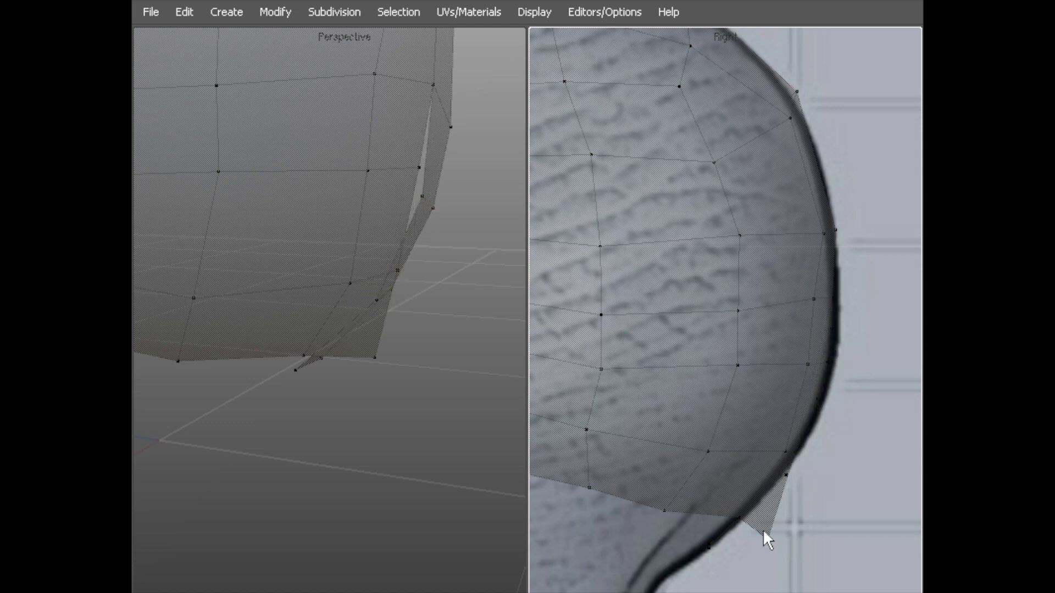
{"action": "left_click_drag", "start_coordinate": [766, 537], "coordinate": [743, 514]}
Reposition the vertex columns near the back of the skull in the side view to even out the polygon spacing
{"action": "scroll", "coordinate": [739, 448], "scroll_direction": "down", "scroll_amount": 1}
{"action": "right_click_drag", "start_coordinate": [740, 447], "coordinate": [742, 424], "text": "alt"}
{"action": "left_click_drag", "start_coordinate": [801, 361], "coordinate": [803, 362]}
{"action": "left_click_drag", "start_coordinate": [798, 292], "coordinate": [811, 294]}
{"action": "left_click_drag", "start_coordinate": [696, 117], "coordinate": [673, 104]}
{"action": "left_click_drag", "start_coordinate": [716, 182], "coordinate": [710, 172]}
{"action": "left_click_drag", "start_coordinate": [735, 245], "coordinate": [731, 237]}
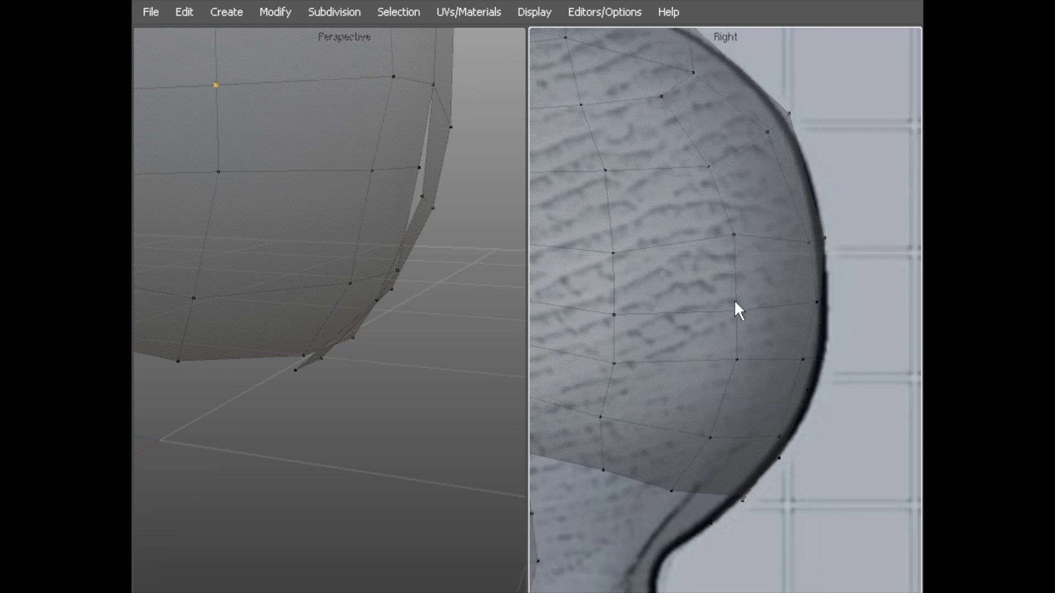
{"action": "scroll", "coordinate": [681, 269], "scroll_direction": "down", "scroll_amount": 2}
{"action": "left_click_drag", "start_coordinate": [740, 339], "coordinate": [743, 356]}
{"action": "left_click_drag", "start_coordinate": [744, 309], "coordinate": [749, 315]}
{"action": "left_click_drag", "start_coordinate": [744, 270], "coordinate": [746, 269]}
{"action": "left_click_drag", "start_coordinate": [733, 213], "coordinate": [741, 206]}
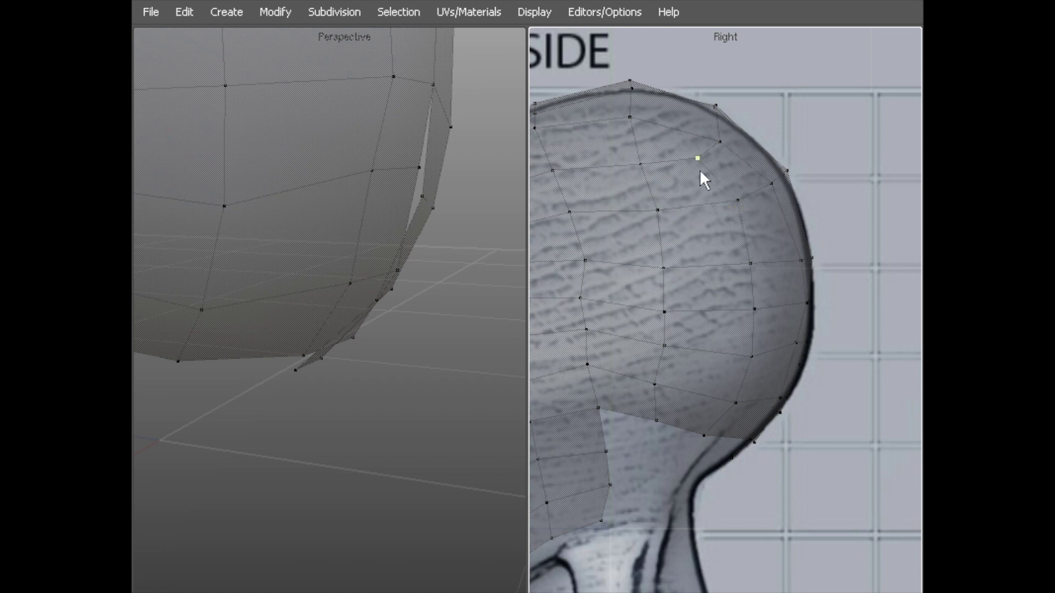
Even out the vertices across the skull's middle and front, and lower the vertex at the face mesh's upper rear corner
{"action": "left_click_drag", "start_coordinate": [724, 149], "coordinate": [716, 128]}
{"action": "left_click_drag", "start_coordinate": [595, 360], "coordinate": [594, 372]}
{"action": "left_click_drag", "start_coordinate": [587, 330], "coordinate": [585, 335]}
{"action": "left_click_drag", "start_coordinate": [581, 299], "coordinate": [588, 301]}
{"action": "middle_click_drag", "start_coordinate": [510, 269], "coordinate": [685, 232], "text": "alt"}
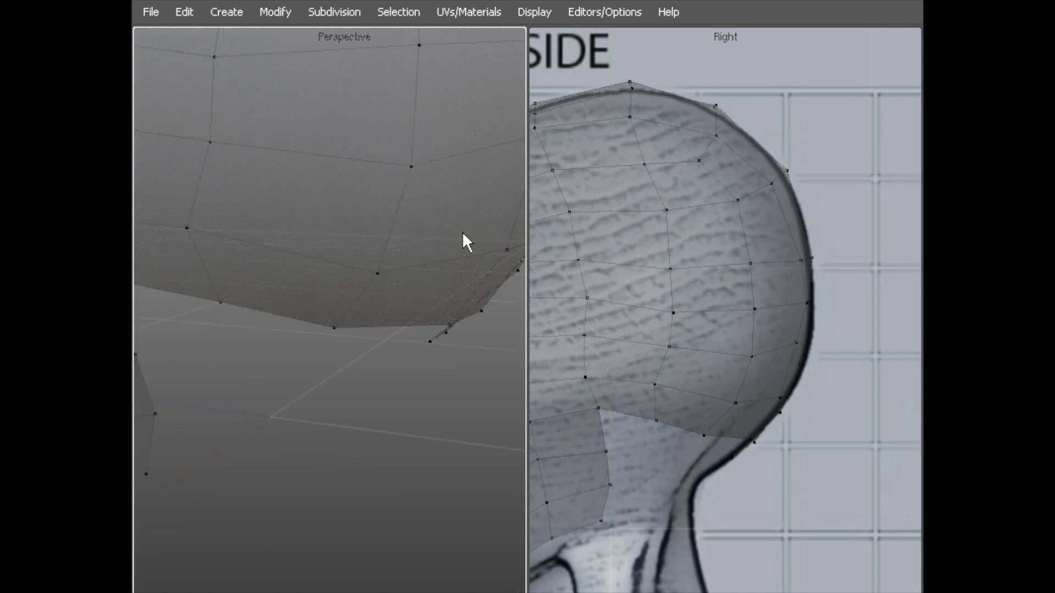
{"action": "middle_click_drag", "start_coordinate": [612, 205], "coordinate": [757, 154], "text": "alt"}
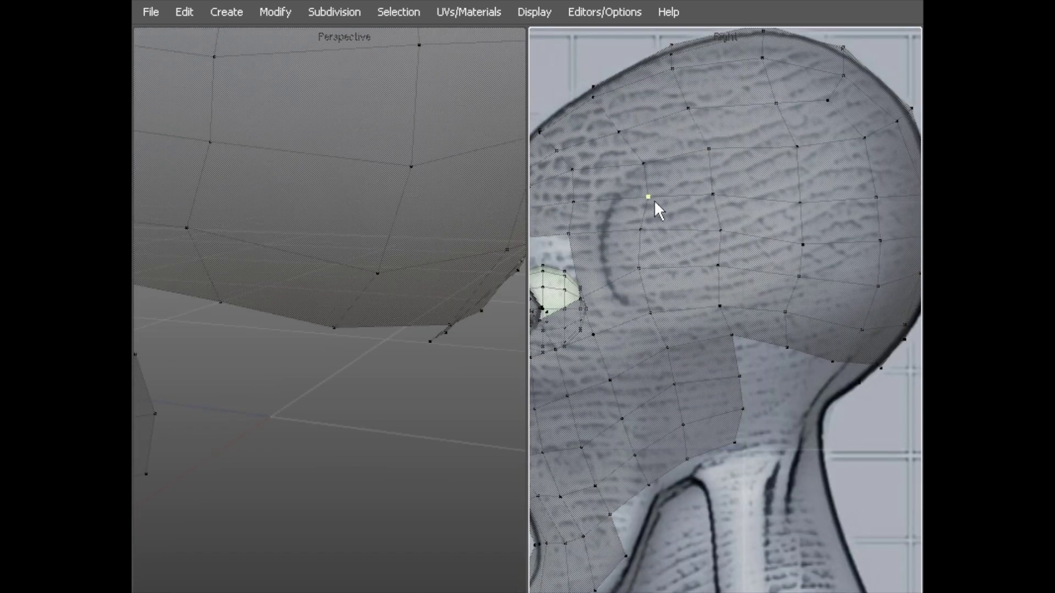
{"action": "left_click_drag", "start_coordinate": [647, 170], "coordinate": [640, 171]}
{"action": "left_click_drag", "start_coordinate": [649, 202], "coordinate": [645, 266]}
{"action": "scroll", "coordinate": [731, 338], "scroll_direction": "down", "scroll_amount": 1}
{"action": "left_click_drag", "start_coordinate": [731, 334], "coordinate": [736, 376]}
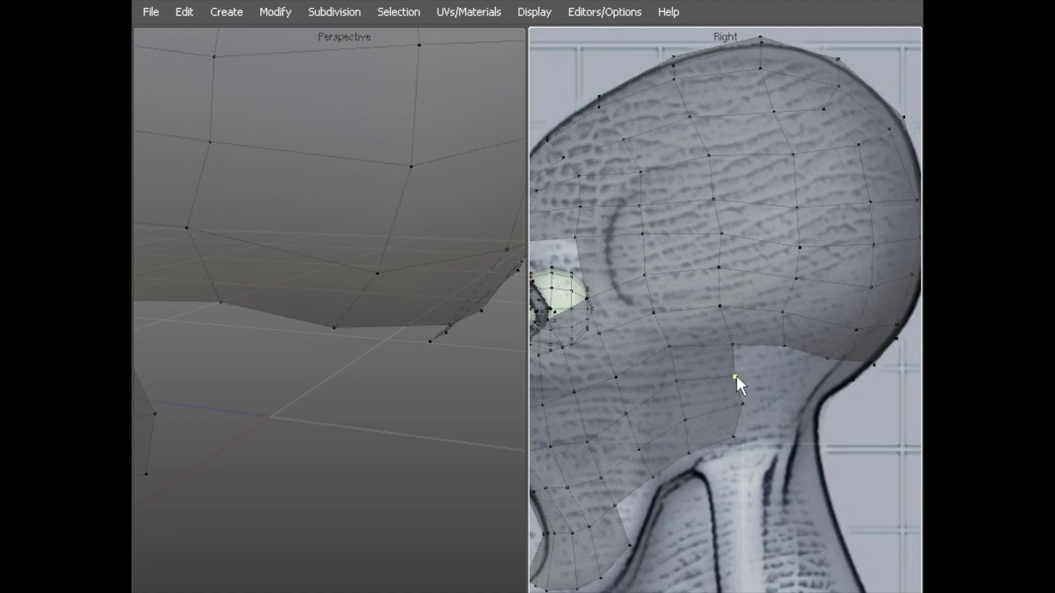
{"action": "scroll", "coordinate": [270, 302], "scroll_direction": "down", "scroll_amount": 1}
Merge the upper pair of border vertices between the center strip and the rear surface of the head
{"action": "left_click_drag", "start_coordinate": [270, 303], "coordinate": [315, 353], "text": "alt"}
{"action": "left_click", "coordinate": [314, 337]}
{"action": "right_click", "coordinate": [284, 291]}
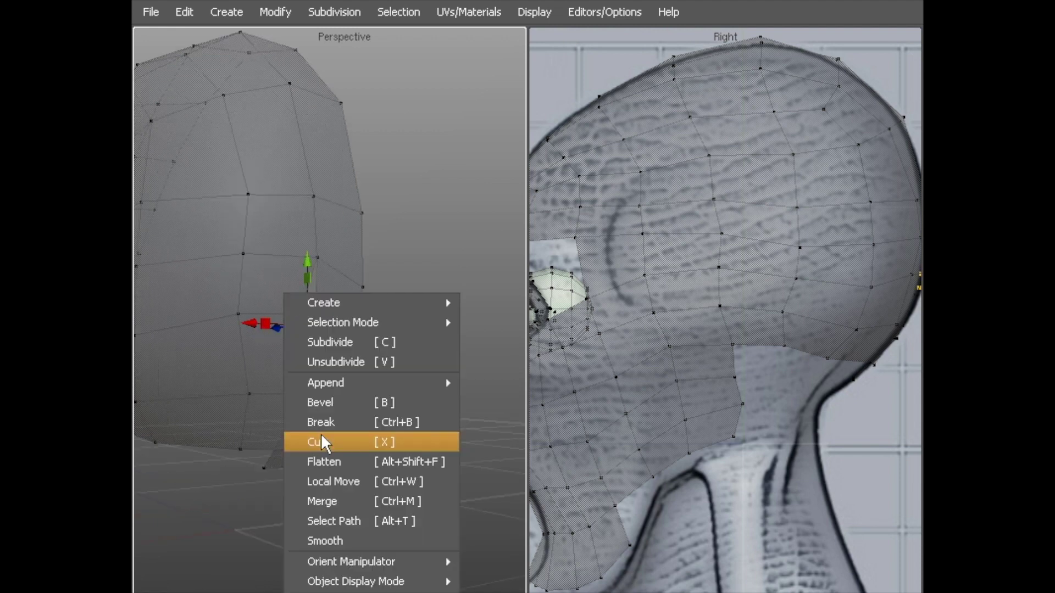
{"action": "left_click", "coordinate": [336, 500]}
{"action": "left_click_drag", "start_coordinate": [420, 405], "coordinate": [325, 363], "text": "alt"}
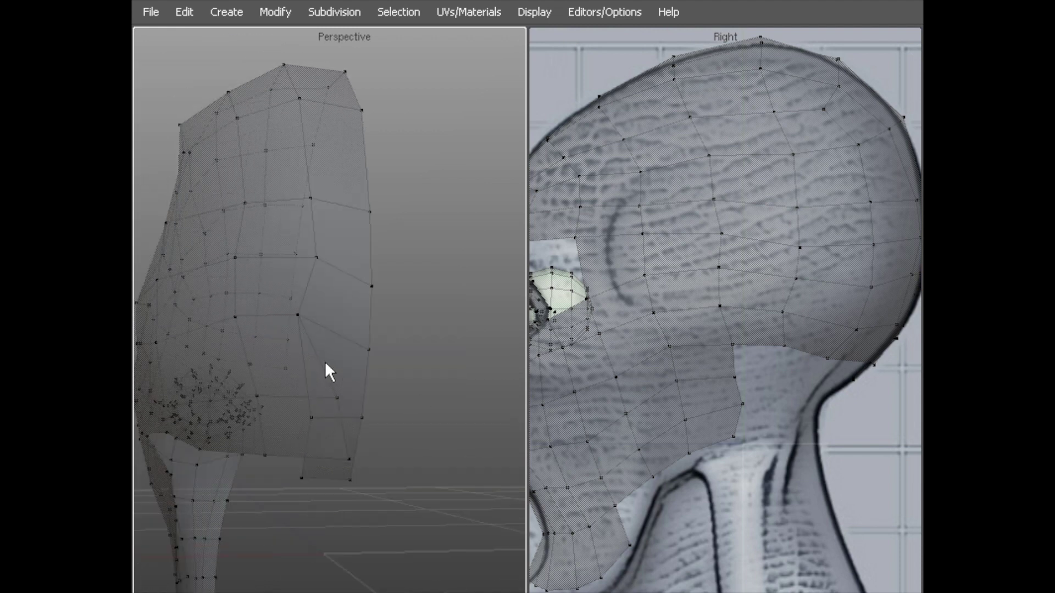
Adjust the border vertices beside the center strip and merge the second pair down the seam
{"action": "left_click_drag", "start_coordinate": [305, 404], "coordinate": [295, 401]}
{"action": "left_click_drag", "start_coordinate": [336, 455], "coordinate": [245, 394]}
{"action": "left_click_drag", "start_coordinate": [314, 420], "coordinate": [315, 401]}
{"action": "key", "text": "w"}
{"action": "right_click_drag", "start_coordinate": [304, 396], "coordinate": [345, 355], "text": "alt"}
{"action": "mouse_move", "coordinate": [346, 355]}
{"action": "left_mouse_down", "text": "alt"}
{"action": "mouse_move", "coordinate": [331, 371]}
{"action": "mouse_move", "coordinate": [330, 322]}
{"action": "mouse_move", "coordinate": [332, 351]}
{"action": "left_mouse_up", "text": "alt"}
{"action": "left_click_drag", "start_coordinate": [313, 315], "coordinate": [342, 290], "text": "alt"}
{"action": "right_click", "coordinate": [401, 282]}
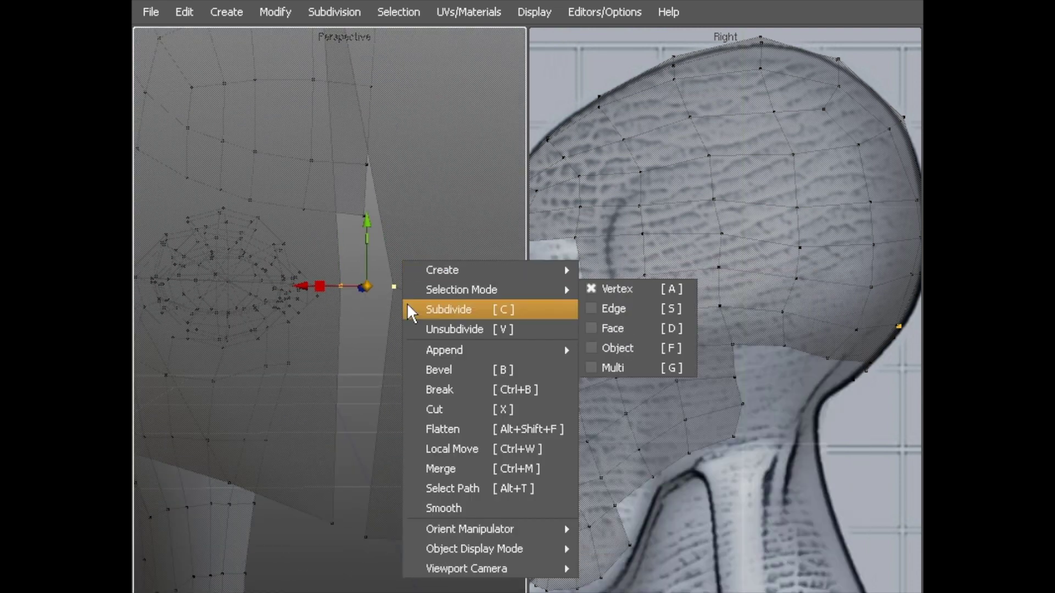
{"action": "left_click", "coordinate": [433, 468]}
Merge the lowest vertex pair between the center strip and the rear surface to close the seam
{"action": "left_click_drag", "start_coordinate": [430, 435], "coordinate": [394, 259], "text": "alt"}
{"action": "left_click", "coordinate": [371, 409]}
{"action": "left_click", "coordinate": [338, 385], "text": "shift"}
{"action": "right_click", "coordinate": [380, 337]}
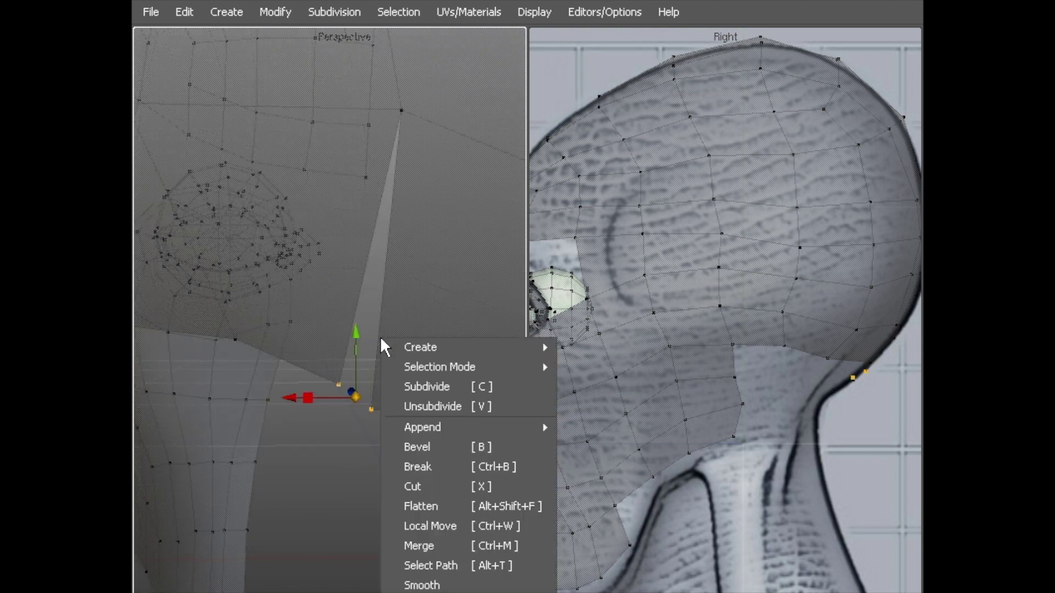
{"action": "left_click", "coordinate": [420, 545]}
{"action": "left_click_drag", "start_coordinate": [422, 549], "coordinate": [239, 281], "text": "alt"}
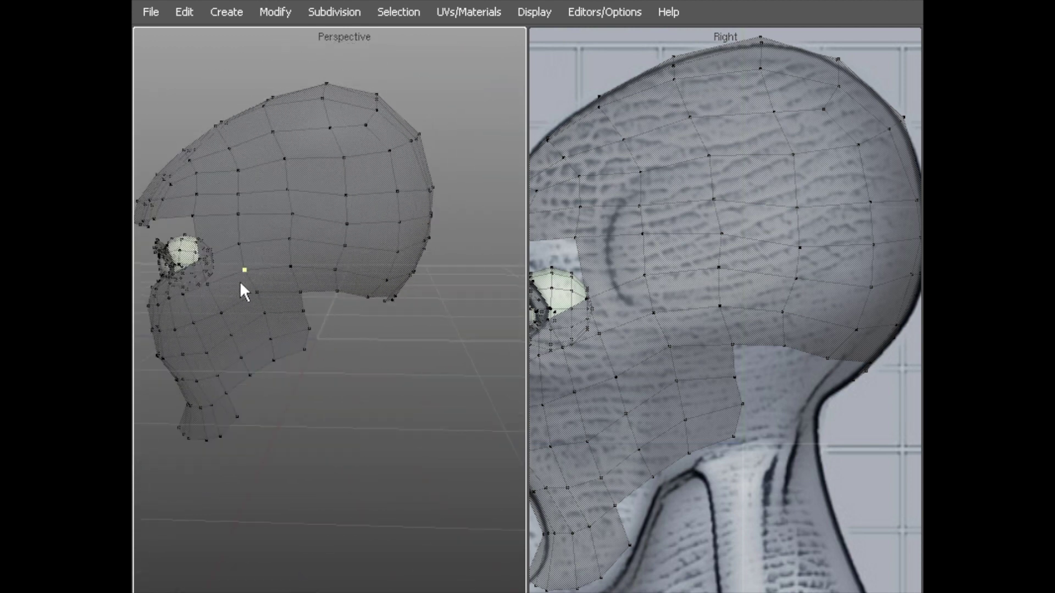
Refine individual vertices on the skull's lower rear rim and side to smooth the flow of the joined surface
{"action": "scroll", "coordinate": [296, 221], "scroll_direction": "down", "scroll_amount": 3}
{"action": "left_click_drag", "start_coordinate": [283, 241], "coordinate": [313, 231], "text": "alt"}
{"action": "scroll", "coordinate": [370, 204], "scroll_direction": "up", "scroll_amount": 3}
{"action": "scroll", "coordinate": [727, 293], "scroll_direction": "down", "scroll_amount": 3}
{"action": "scroll", "coordinate": [729, 291], "scroll_direction": "up", "scroll_amount": 2}
{"action": "scroll", "coordinate": [384, 305], "scroll_direction": "up", "scroll_amount": 2}
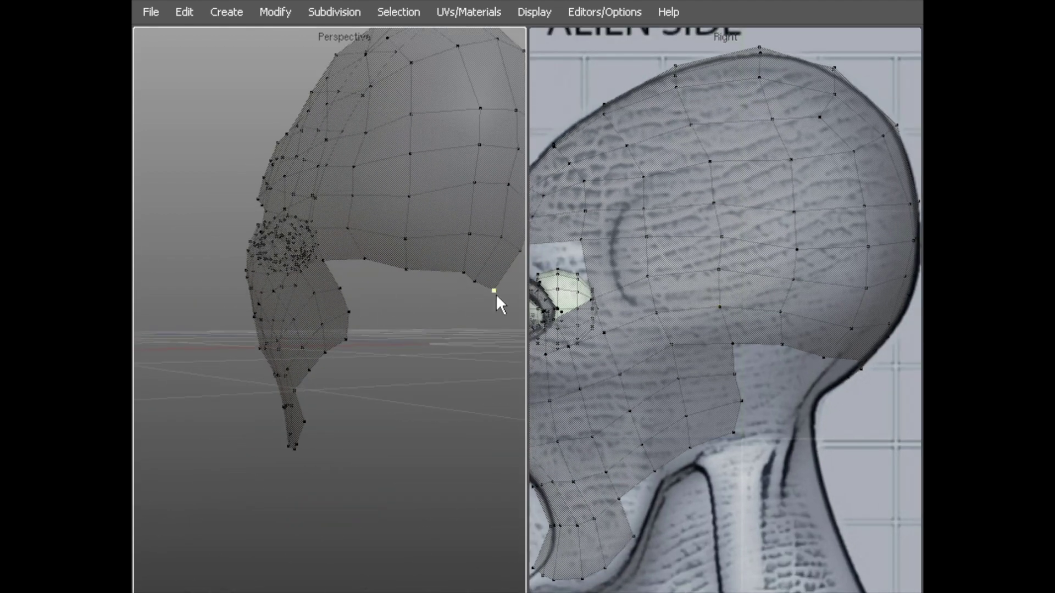
{"action": "left_click_drag", "start_coordinate": [463, 275], "coordinate": [354, 337], "text": "alt"}
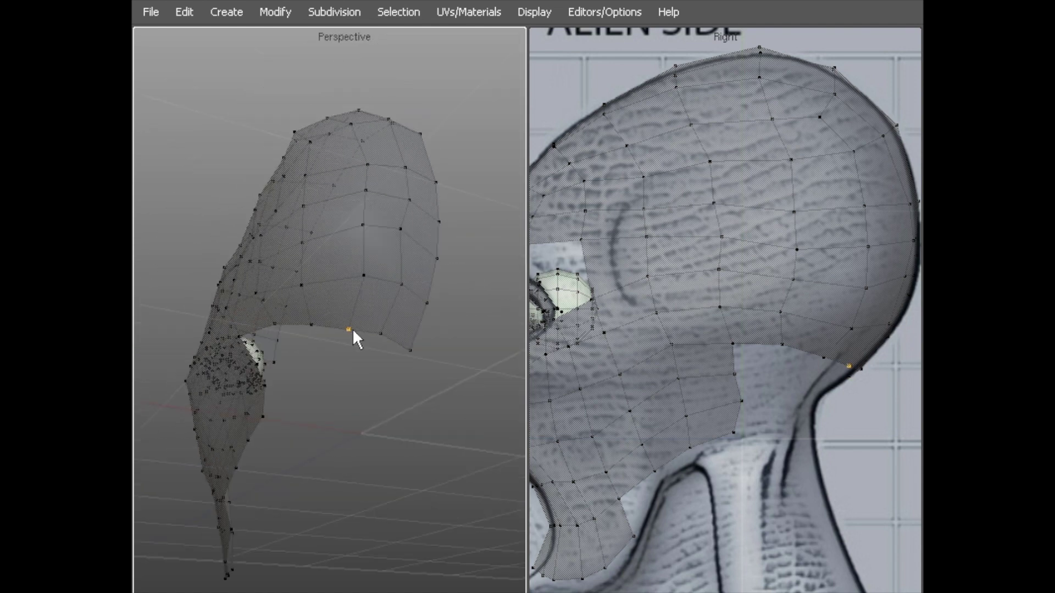
{"action": "left_click", "coordinate": [411, 232]}
{"action": "left_click_drag", "start_coordinate": [346, 234], "coordinate": [277, 262], "text": "alt"}
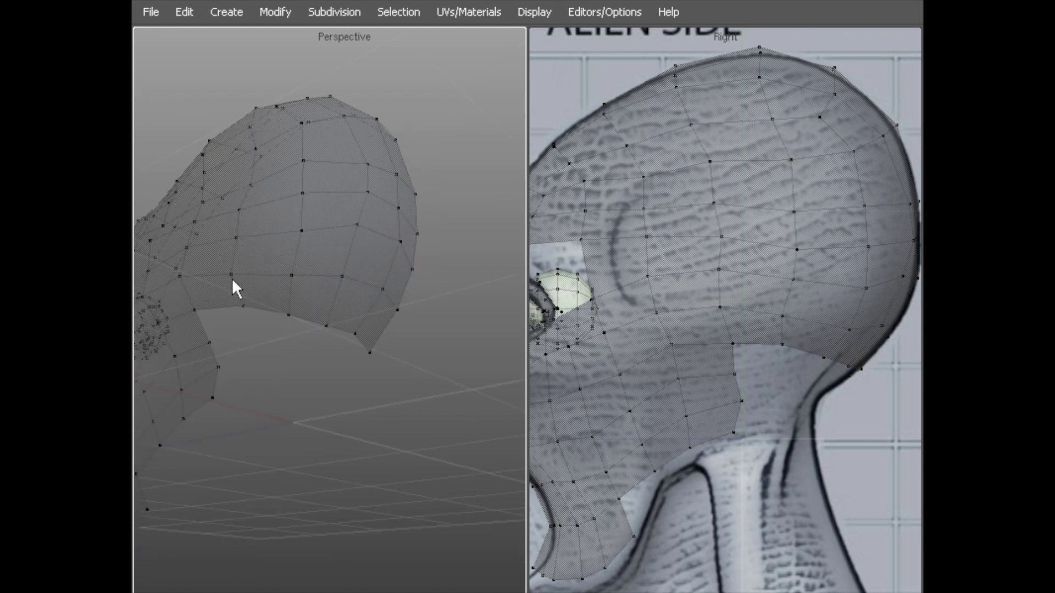
{"action": "left_click", "coordinate": [242, 189]}
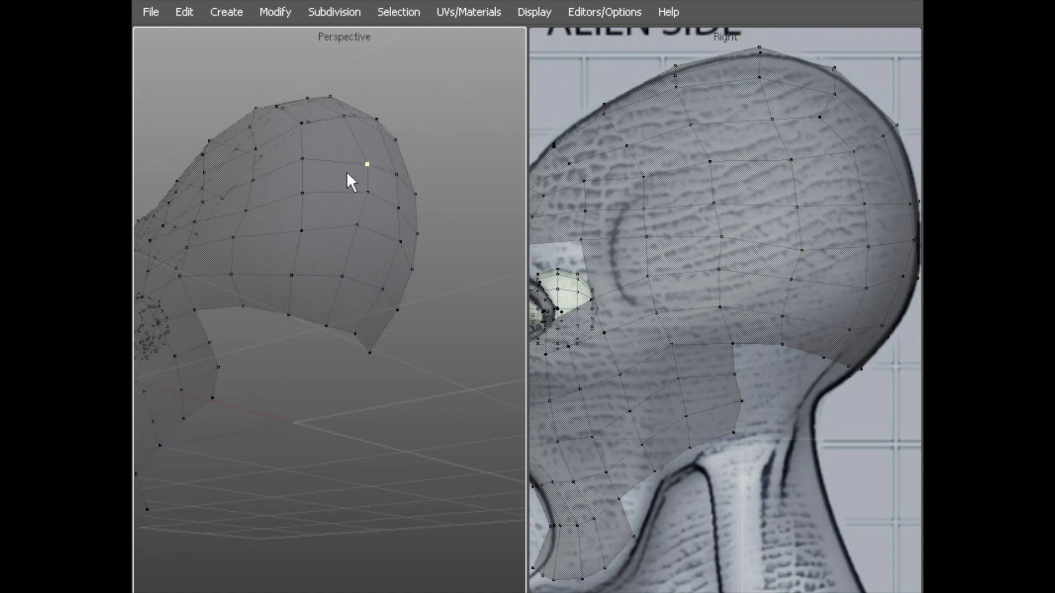
{"action": "left_click_drag", "start_coordinate": [337, 264], "coordinate": [296, 297], "text": "alt"}
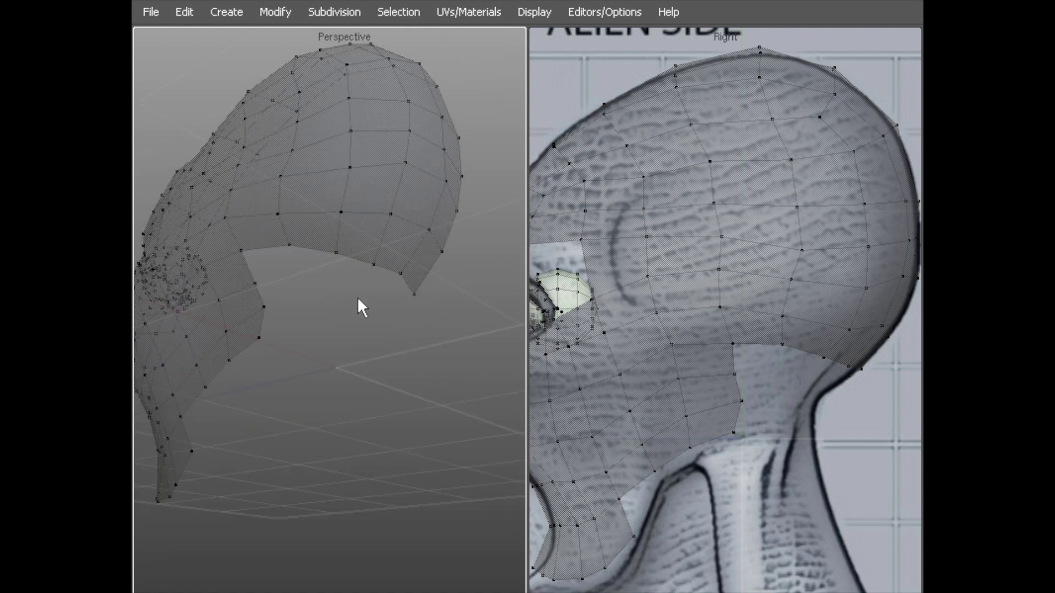
Select the lower rear rim edges from the center line to the face mesh and extrude them down toward the neck
{"action": "left_click", "coordinate": [411, 293]}
{"action": "key", "text": "w"}
{"action": "left_click_drag", "start_coordinate": [389, 270], "coordinate": [388, 269]}
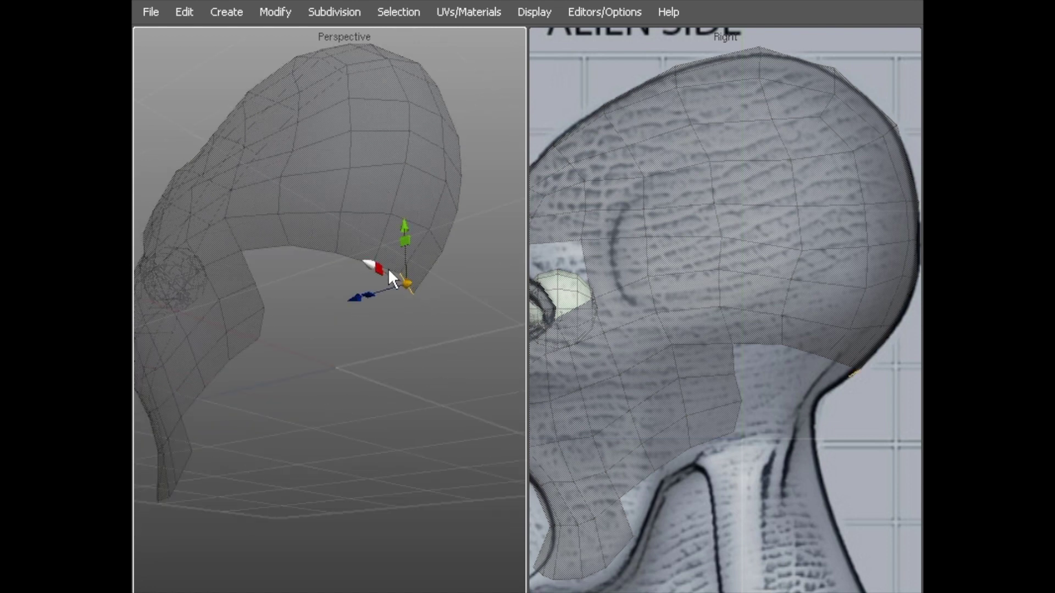
{"action": "right_click_drag", "start_coordinate": [388, 266], "coordinate": [455, 228], "text": "alt"}
{"action": "left_click", "coordinate": [432, 221], "text": "shift"}
{"action": "left_click", "coordinate": [376, 201], "text": "shift"}
{"action": "left_click", "coordinate": [286, 190], "text": "shift"}
{"action": "left_click", "coordinate": [192, 194], "text": "shift"}
{"action": "left_click_drag", "start_coordinate": [199, 194], "coordinate": [293, 272], "text": "alt"}
{"action": "middle_click_drag", "start_coordinate": [828, 362], "coordinate": [787, 391]}
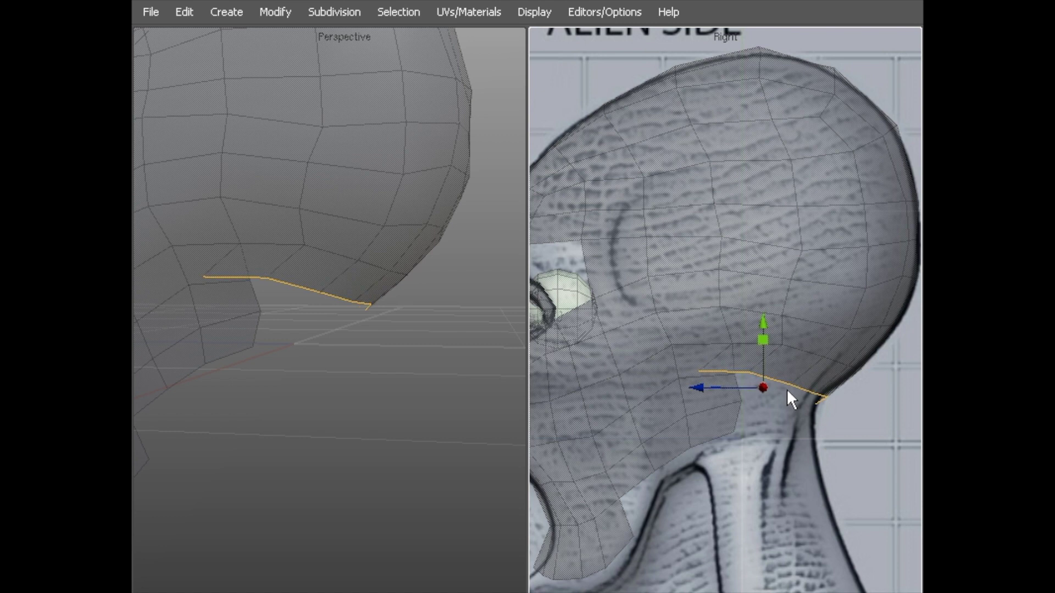
{"action": "scroll", "coordinate": [231, 337], "scroll_direction": "up", "scroll_amount": 1}
Merge the front end vertex of the extruded rear strip with the neighbouring face-mesh vertex to close the triangular gap
{"action": "key", "text": "a"}
{"action": "middle_click_drag", "start_coordinate": [203, 282], "coordinate": [421, 340]}
{"action": "middle_click_drag", "start_coordinate": [352, 296], "coordinate": [274, 273]}
{"action": "right_click", "coordinate": [291, 259]}
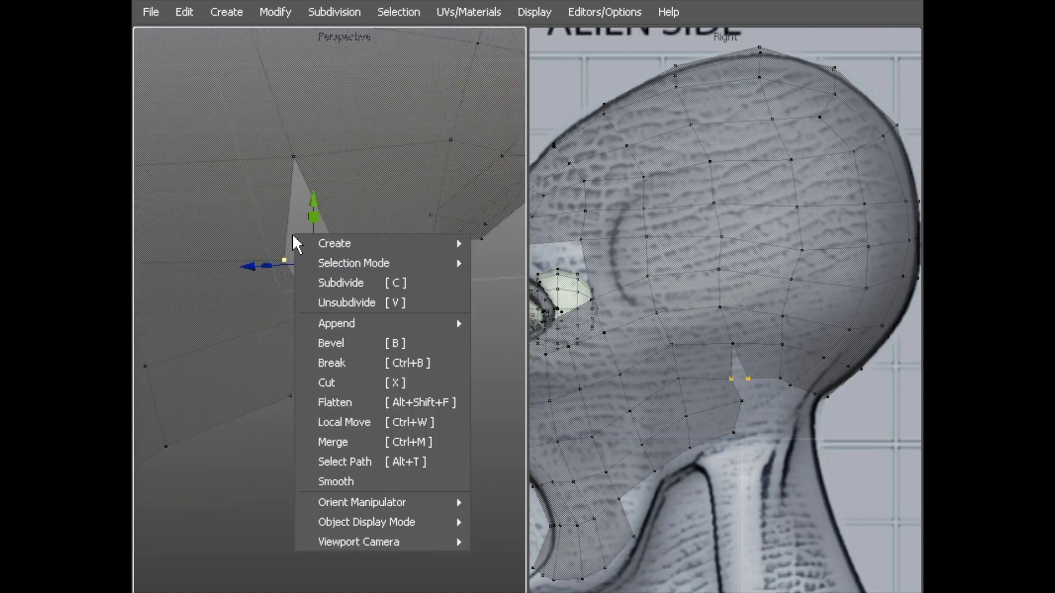
{"action": "left_click", "coordinate": [341, 443]}
{"action": "middle_click_drag", "start_coordinate": [372, 384], "coordinate": [322, 313]}
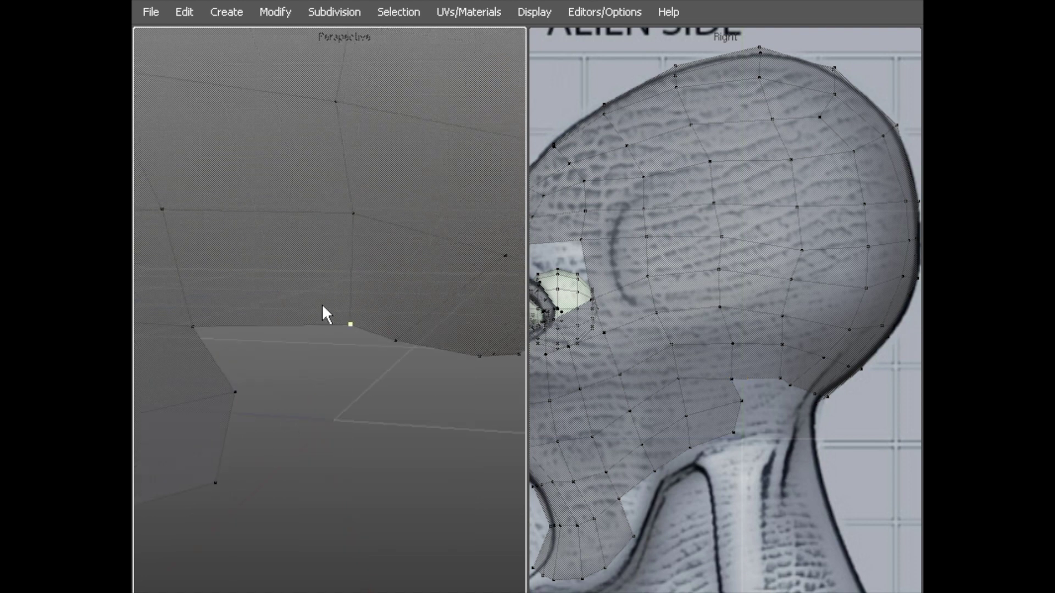
Adjust vertices along the lower rear rim and the adjoining face-mesh border to even out their spacing
{"action": "left_click", "coordinate": [324, 228]}
{"action": "middle_click_drag", "start_coordinate": [336, 227], "coordinate": [188, 313]}
{"action": "left_click", "coordinate": [175, 319]}
{"action": "left_click", "coordinate": [292, 269]}
{"action": "left_click", "coordinate": [375, 288]}
{"action": "middle_click_drag", "start_coordinate": [420, 325], "coordinate": [282, 306]}
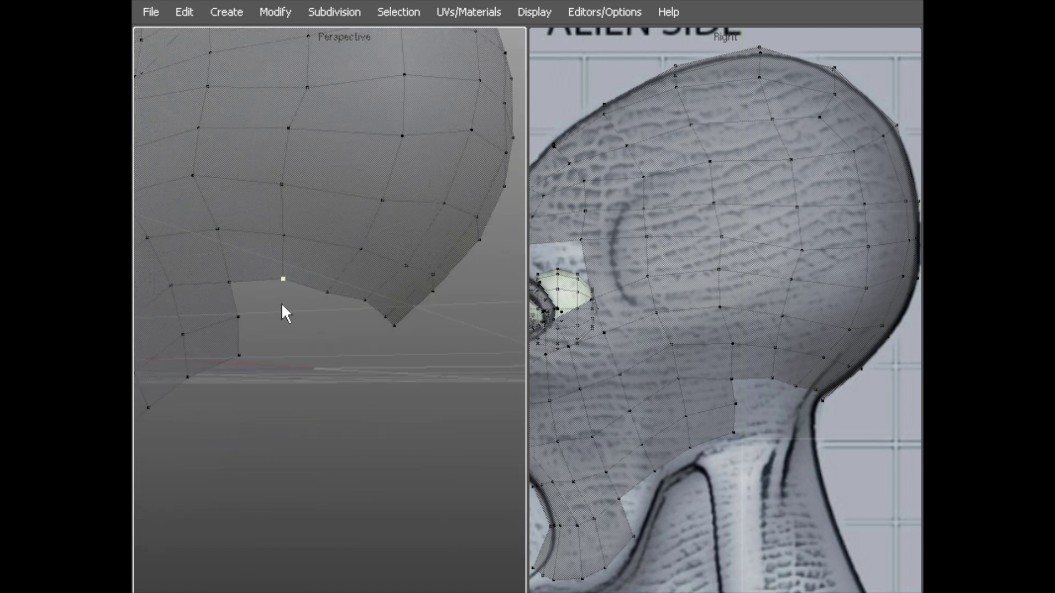
{"action": "middle_click_drag", "start_coordinate": [230, 296], "coordinate": [312, 298]}
Select the head mesh and change its display to Flat Shade Mode
{"action": "scroll", "coordinate": [362, 280], "scroll_direction": "up", "scroll_amount": 3}
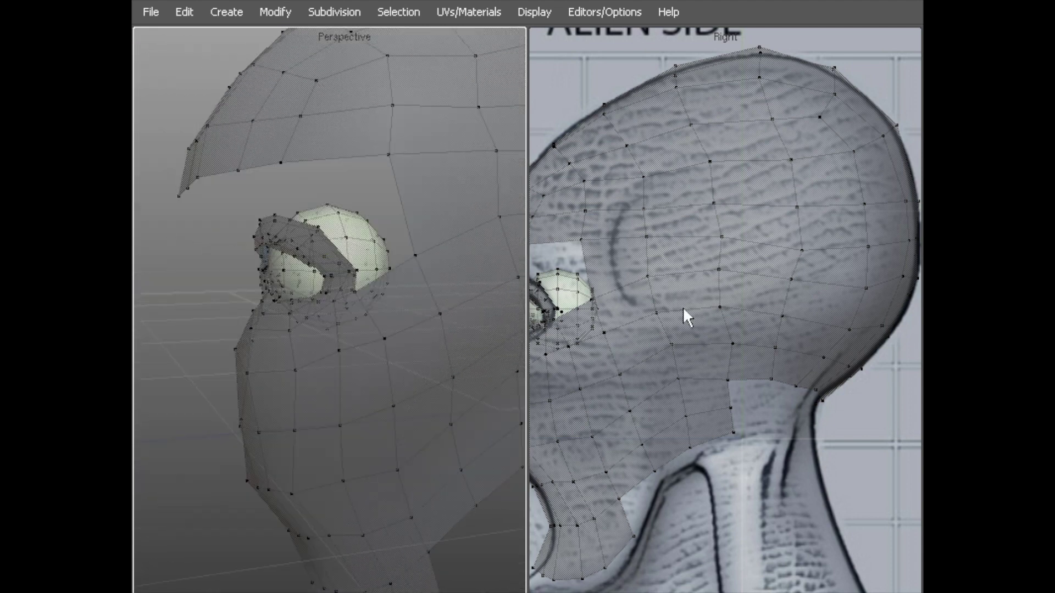
{"action": "scroll", "coordinate": [683, 307], "scroll_direction": "up", "scroll_amount": 8}
{"action": "scroll", "coordinate": [682, 336], "scroll_direction": "up", "scroll_amount": 1}
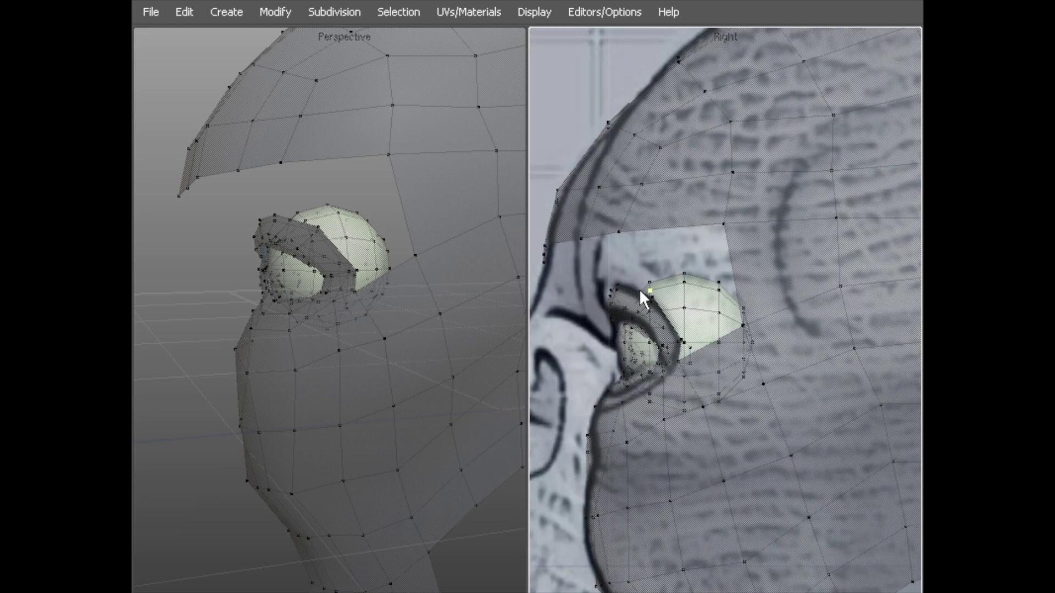
{"action": "scroll", "coordinate": [240, 285], "scroll_direction": "up", "scroll_amount": 3}
{"action": "left_click_drag", "start_coordinate": [241, 285], "coordinate": [364, 202], "text": "alt"}
{"action": "scroll", "coordinate": [305, 274], "scroll_direction": "down", "scroll_amount": 4}
{"action": "key", "text": "f"}
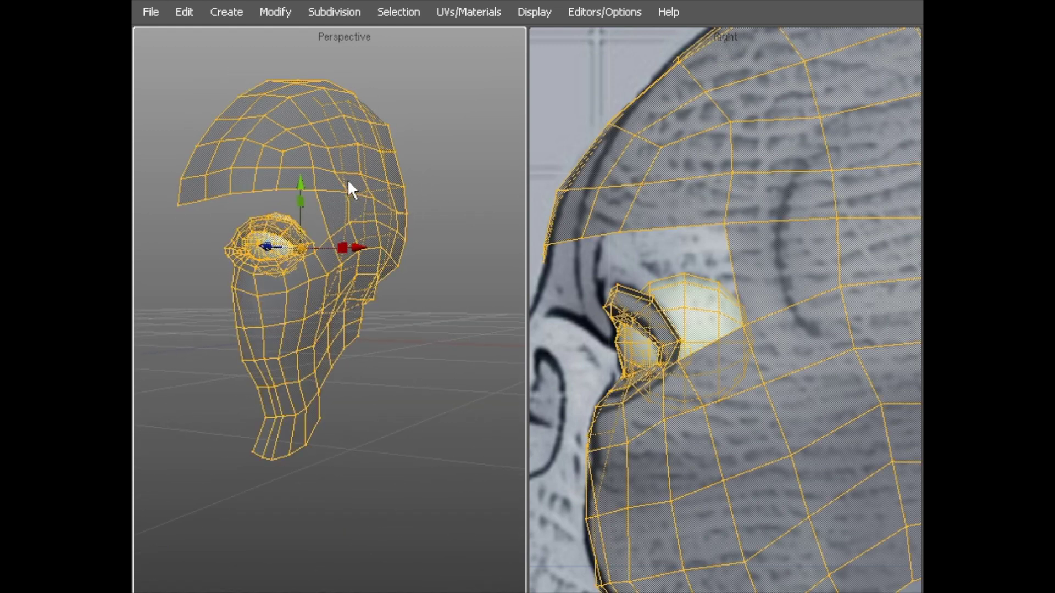
{"action": "left_click", "coordinate": [347, 179]}
{"action": "left_click", "coordinate": [604, 12]}
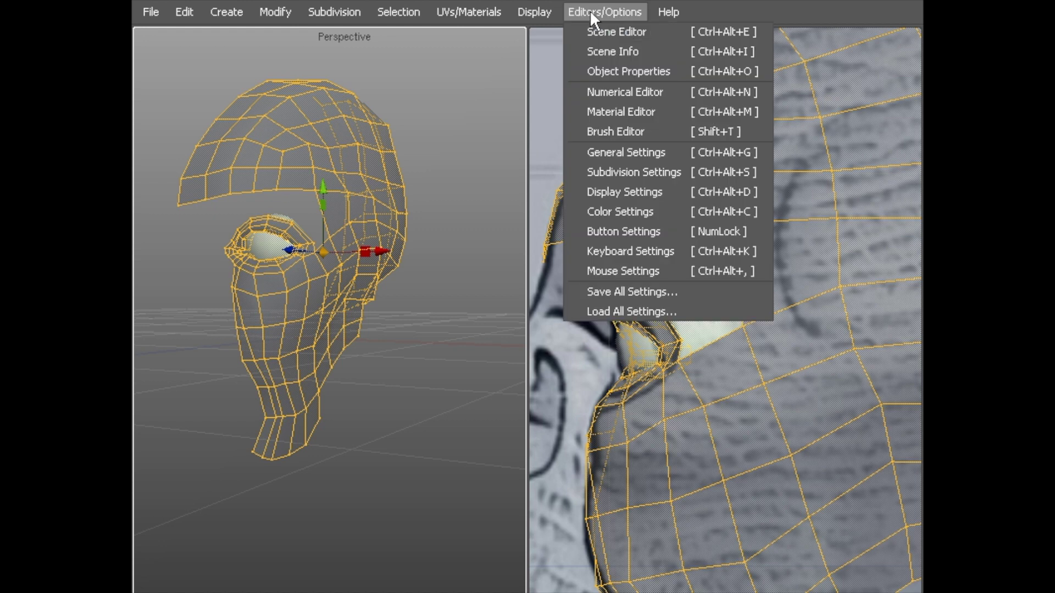
{"action": "key", "text": "Escape"}
{"action": "left_click", "coordinate": [527, 12]}
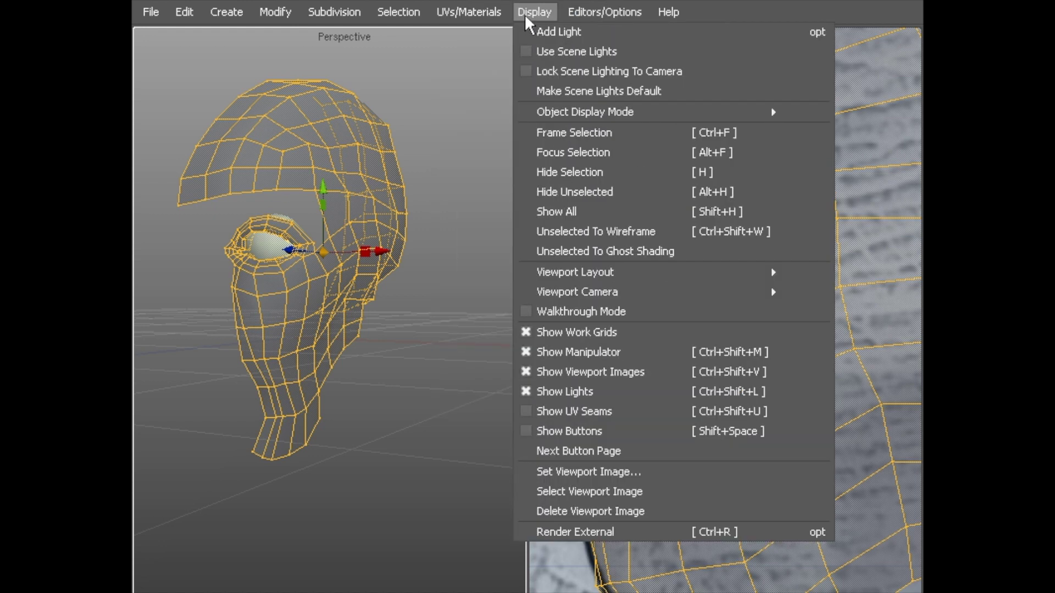
{"action": "mouse_move", "coordinate": [719, 122]}
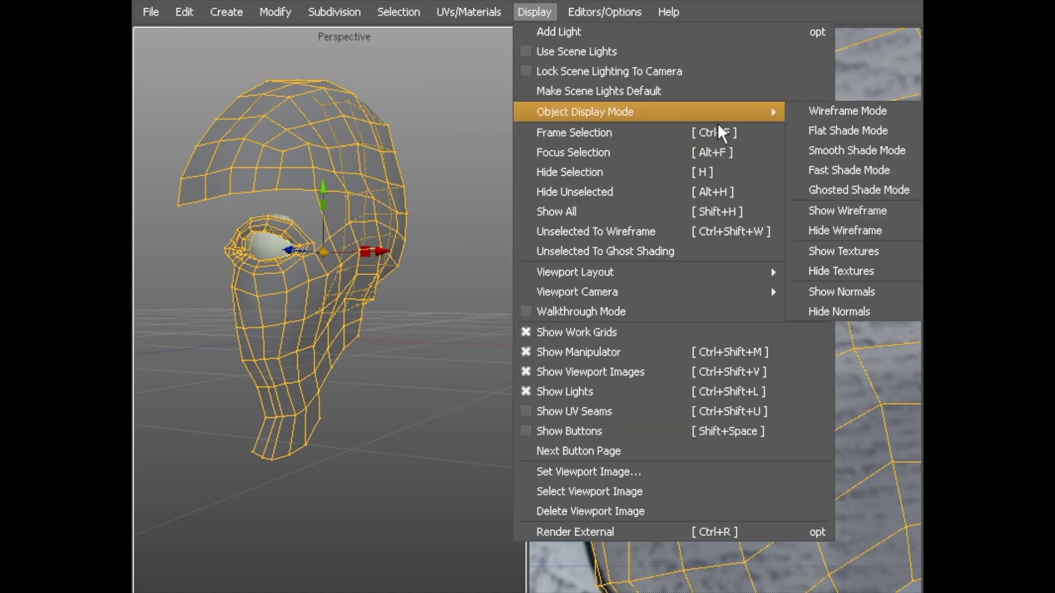
{"action": "left_click", "coordinate": [832, 133]}
{"action": "left_click", "coordinate": [458, 300]}
Examine the opening between the forehead border and the eyelid in the perspective and side views
{"action": "left_click_drag", "start_coordinate": [458, 300], "coordinate": [387, 312], "text": "alt"}
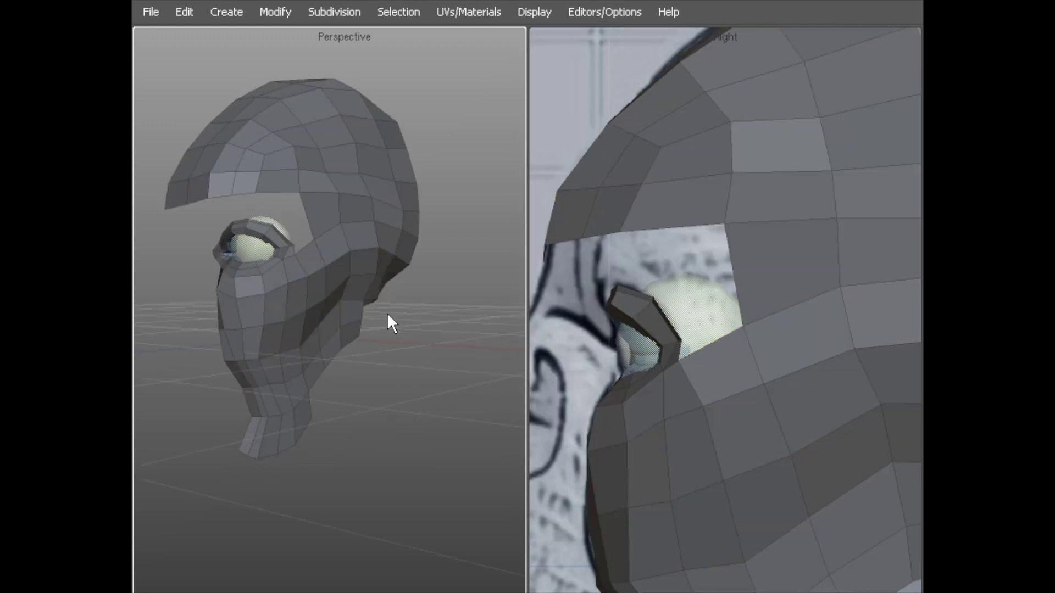
{"action": "middle_click_drag", "start_coordinate": [387, 312], "coordinate": [410, 314], "text": "alt"}
{"action": "right_click_drag", "start_coordinate": [410, 315], "coordinate": [476, 262], "text": "alt"}
{"action": "left_click_drag", "start_coordinate": [476, 263], "coordinate": [410, 261], "text": "alt"}
{"action": "middle_click_drag", "start_coordinate": [410, 261], "coordinate": [395, 254], "text": "alt"}
{"action": "right_click_drag", "start_coordinate": [715, 225], "coordinate": [559, 223], "text": "alt"}
{"action": "middle_click_drag", "start_coordinate": [673, 232], "coordinate": [674, 197], "text": "alt"}
{"action": "right_click_drag", "start_coordinate": [674, 197], "coordinate": [750, 199], "text": "alt"}
{"action": "middle_click_drag", "start_coordinate": [736, 208], "coordinate": [746, 223], "text": "alt"}
{"action": "right_click_drag", "start_coordinate": [745, 222], "coordinate": [704, 224], "text": "alt"}
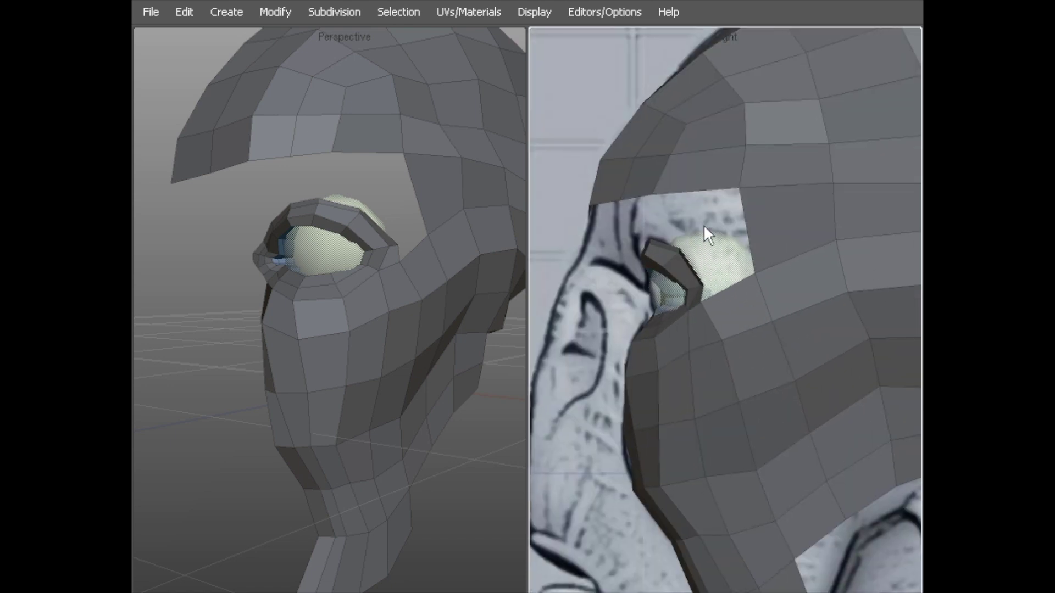
{"action": "left_click_drag", "start_coordinate": [256, 214], "coordinate": [282, 257], "text": "alt"}
Select the outer edges of the upper eyelid and extrude them up and forward toward the brow
{"action": "key", "text": "F9"}
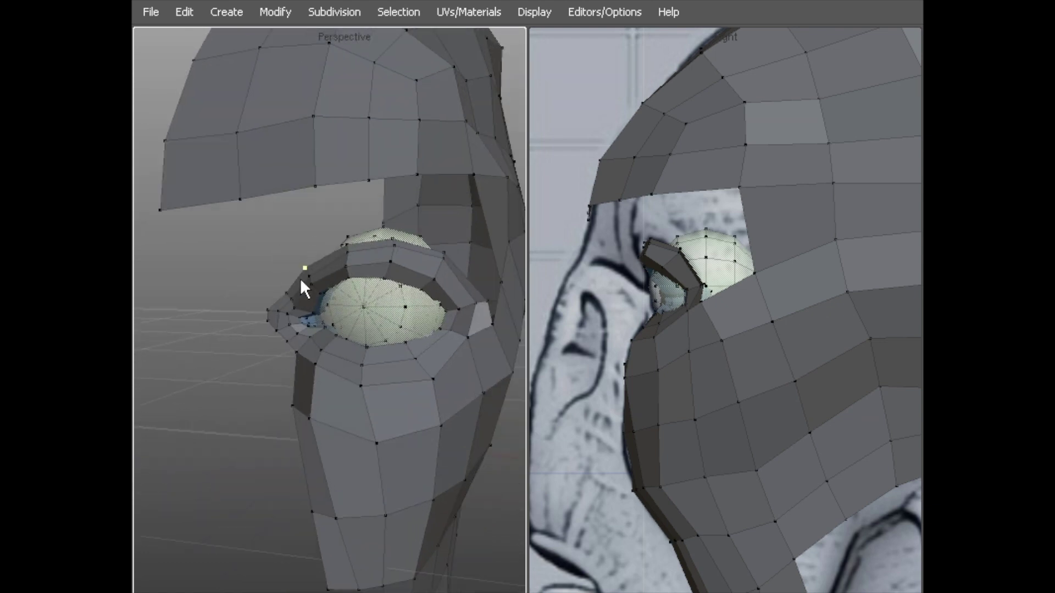
{"action": "key", "text": "s"}
{"action": "left_click", "coordinate": [297, 277]}
{"action": "left_click", "coordinate": [324, 256], "text": "shift"}
{"action": "left_click", "coordinate": [367, 242], "text": "shift"}
{"action": "left_click", "coordinate": [420, 245], "text": "shift"}
{"action": "left_click_drag", "start_coordinate": [456, 267], "coordinate": [264, 212], "text": "alt"}
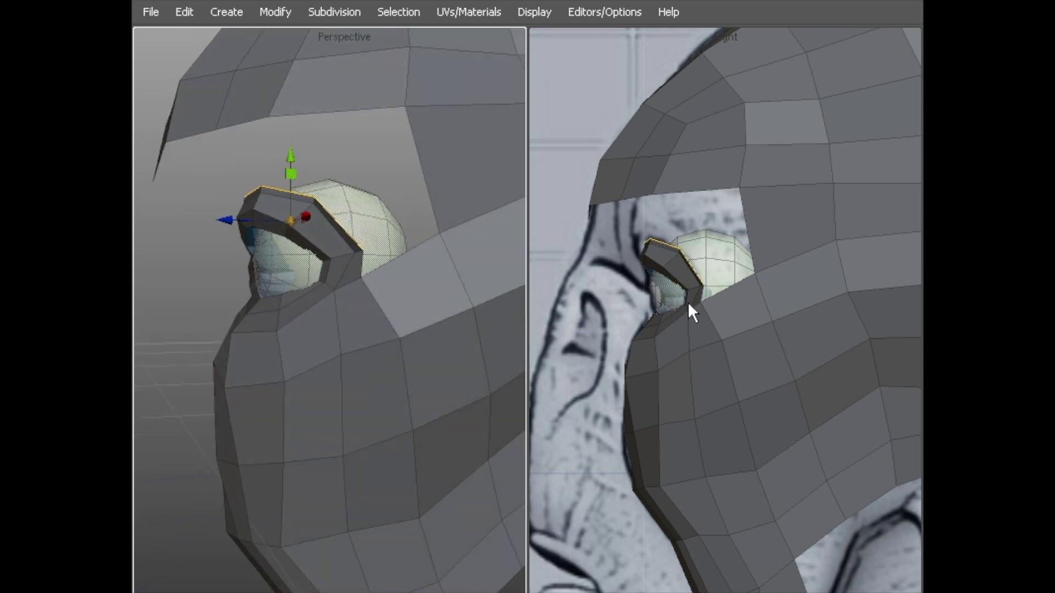
{"action": "left_click_drag", "start_coordinate": [668, 282], "coordinate": [615, 222], "text": "shift"}
{"action": "left_click_drag", "start_coordinate": [263, 223], "coordinate": [404, 216], "text": "alt"}
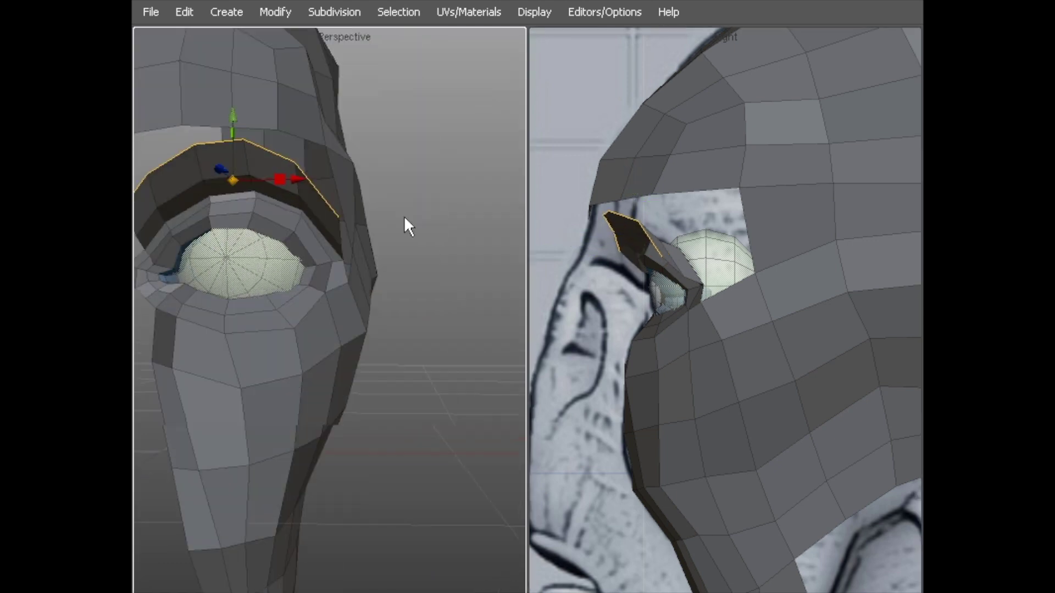
Reposition the extruded brow strip's upper vertices, pulling its outer corner back alongside the eyeball
{"action": "middle_click_drag", "start_coordinate": [404, 216], "coordinate": [390, 266], "text": "alt"}
{"action": "left_click_drag", "start_coordinate": [390, 266], "coordinate": [312, 283], "text": "alt"}
{"action": "key", "text": "a"}
{"action": "left_click_drag", "start_coordinate": [238, 257], "coordinate": [241, 267]}
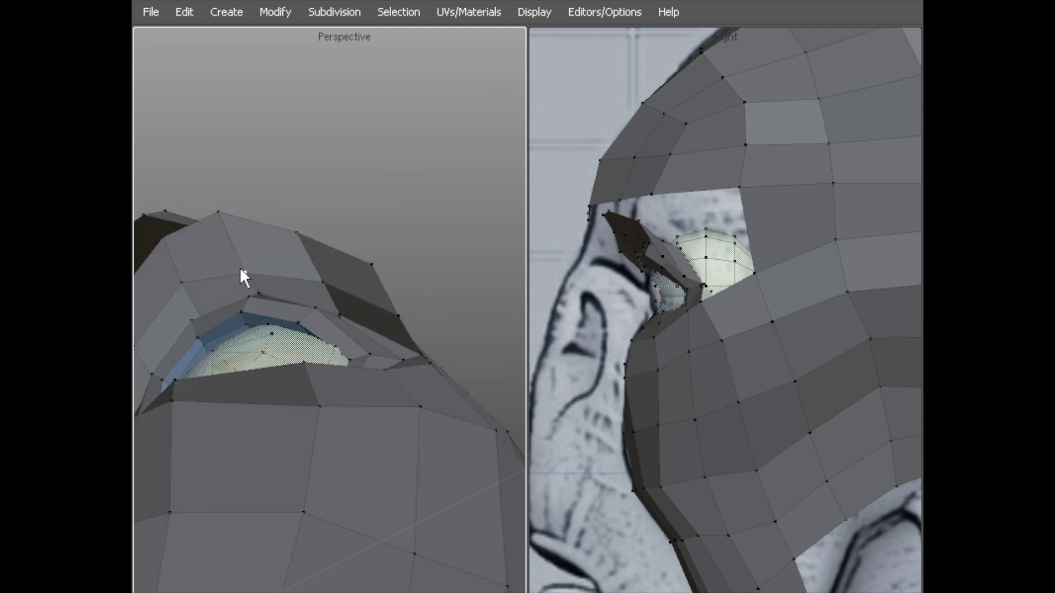
{"action": "left_click_drag", "start_coordinate": [221, 222], "coordinate": [229, 242]}
{"action": "left_click_drag", "start_coordinate": [299, 239], "coordinate": [334, 341]}
{"action": "left_click_drag", "start_coordinate": [369, 299], "coordinate": [398, 272], "text": "alt"}
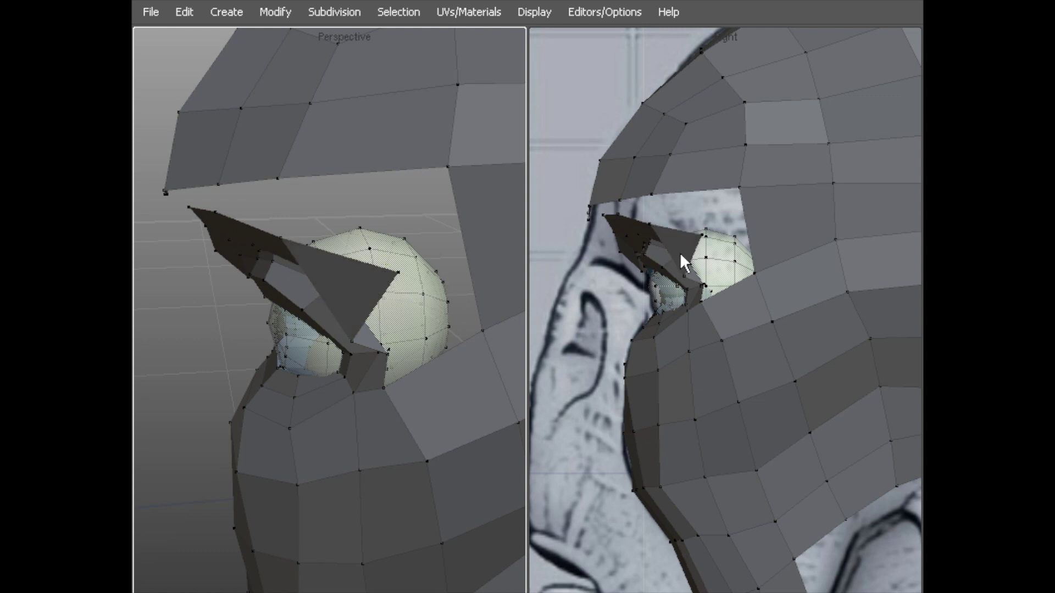
Reshape the inner and middle brow vertices so the strip follows the forehead border above the eye
{"action": "left_click", "coordinate": [590, 77]}
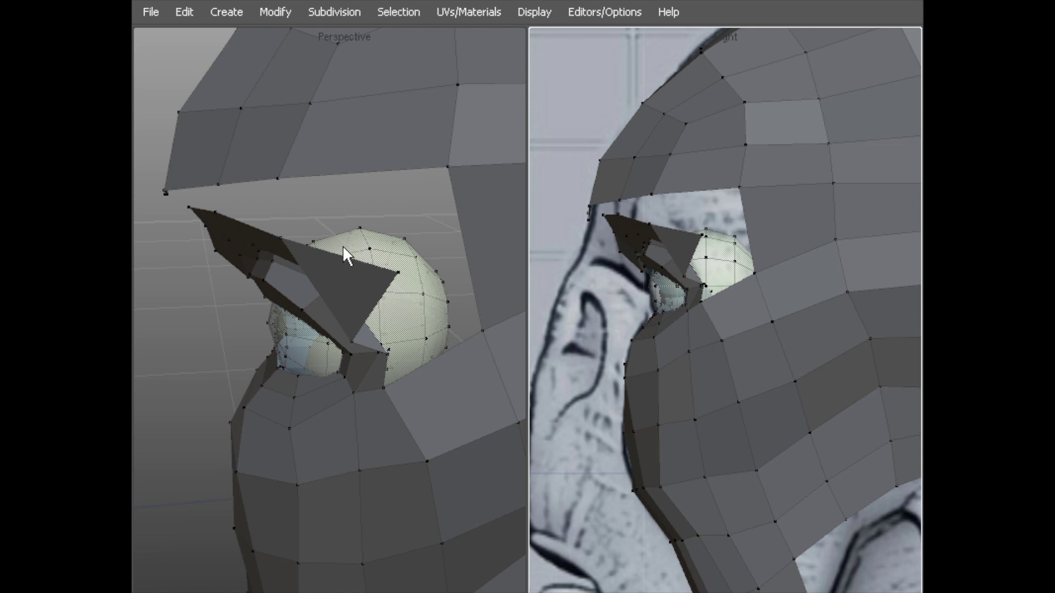
{"action": "left_click_drag", "start_coordinate": [348, 219], "coordinate": [555, 206], "text": "alt"}
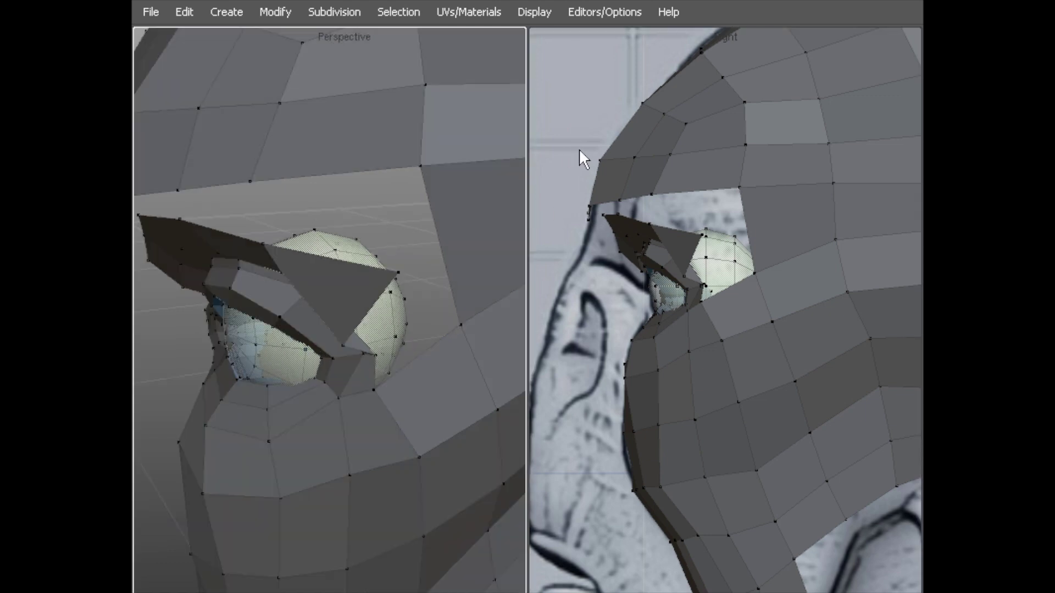
{"action": "scroll", "coordinate": [666, 143], "scroll_direction": "down", "scroll_amount": 2}
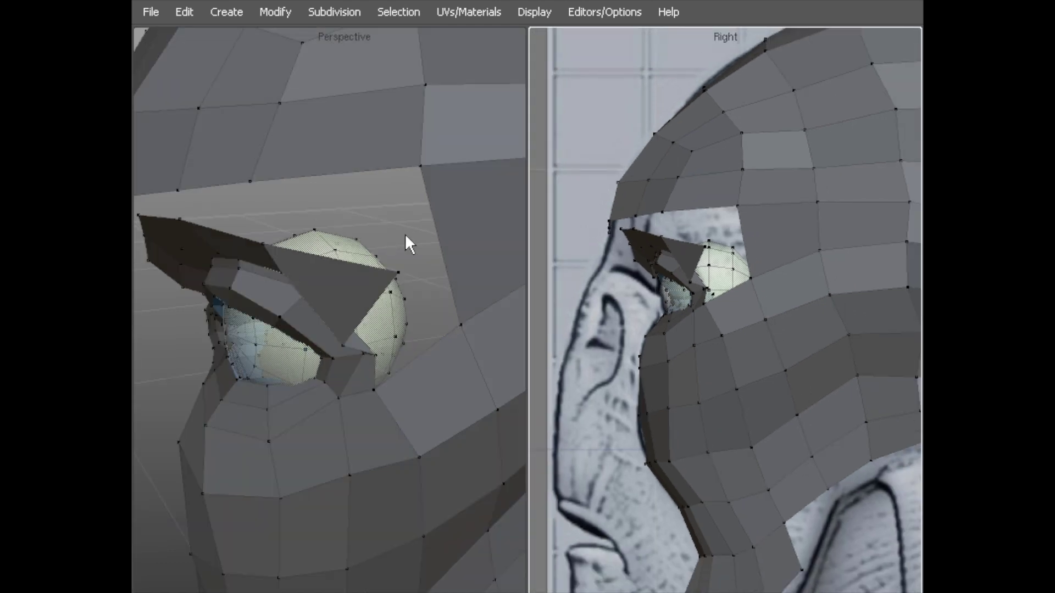
{"action": "left_click_drag", "start_coordinate": [489, 210], "coordinate": [285, 280], "text": "alt"}
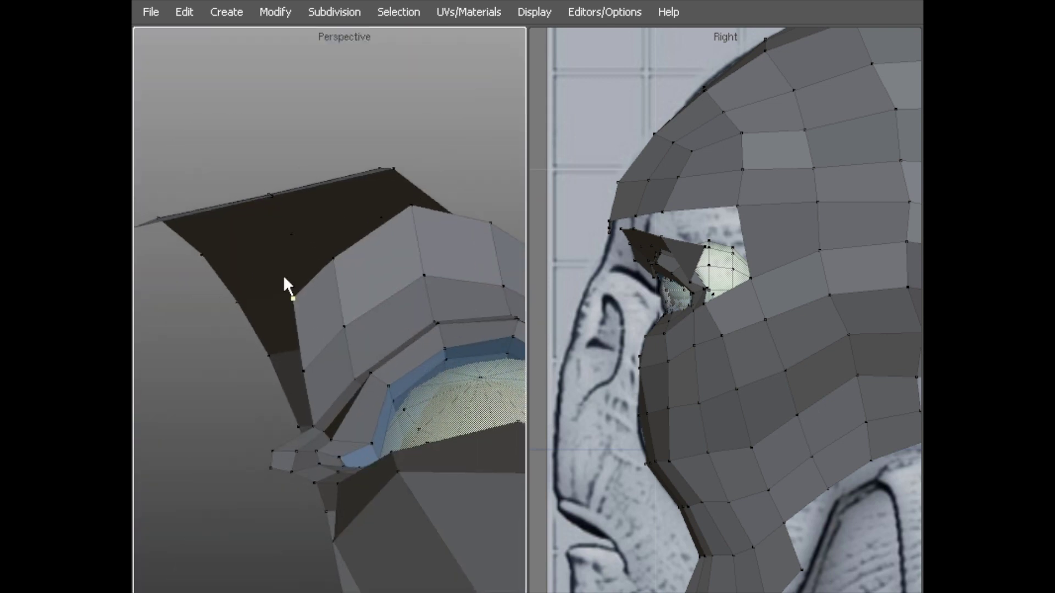
{"action": "left_click", "coordinate": [275, 300]}
{"action": "left_click_drag", "start_coordinate": [294, 325], "coordinate": [271, 412], "text": "alt"}
{"action": "left_click_drag", "start_coordinate": [236, 315], "coordinate": [211, 317]}
{"action": "left_click_drag", "start_coordinate": [230, 205], "coordinate": [228, 231]}
{"action": "left_click_drag", "start_coordinate": [228, 231], "coordinate": [308, 233], "text": "alt"}
{"action": "left_click_drag", "start_coordinate": [332, 209], "coordinate": [226, 219]}
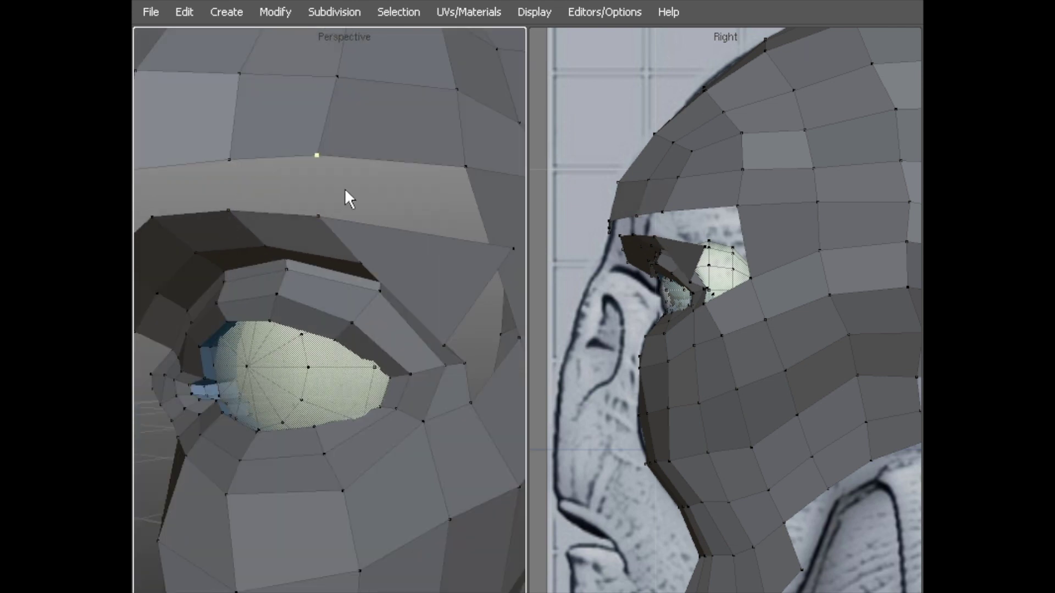
{"action": "left_click_drag", "start_coordinate": [351, 154], "coordinate": [294, 236]}
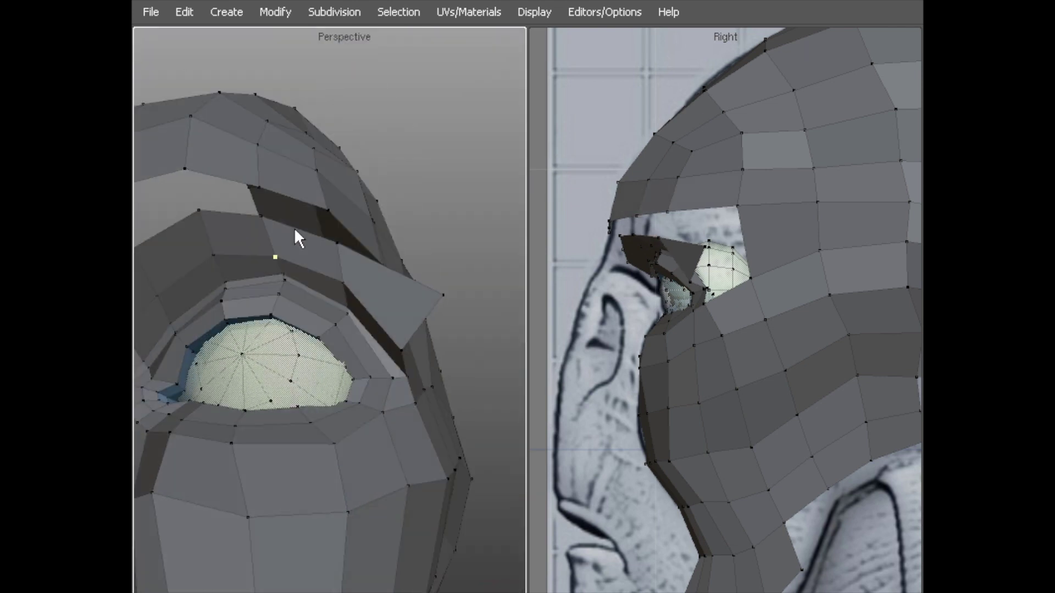
{"action": "left_click_drag", "start_coordinate": [356, 257], "coordinate": [307, 337], "text": "alt"}
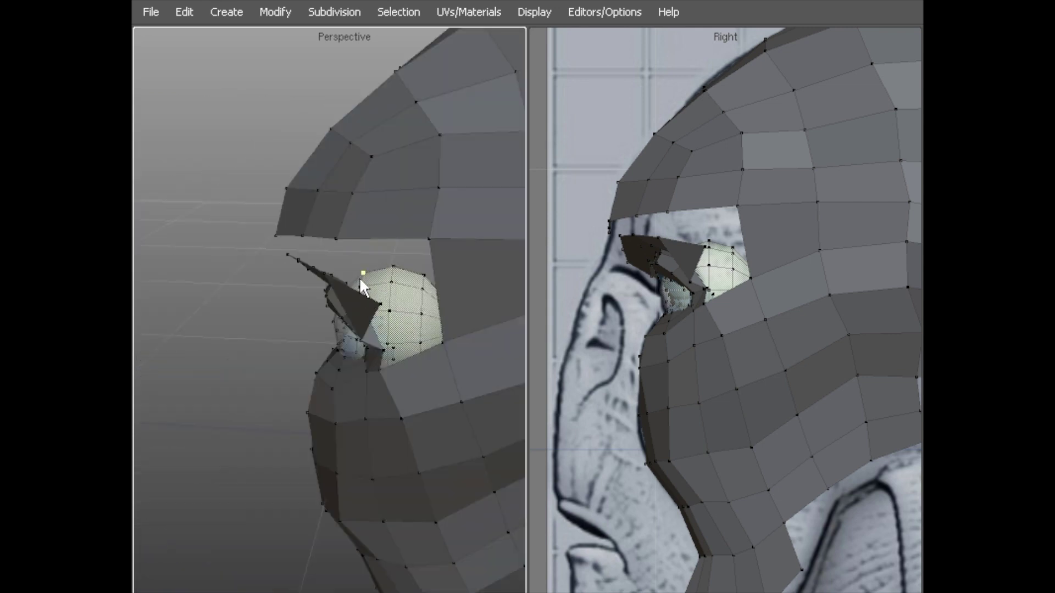
Extend the outer end of the brow strip around the eye's outer corner and shape its vertices
{"action": "left_click_drag", "start_coordinate": [283, 289], "coordinate": [406, 283], "text": "alt"}
{"action": "middle_click_drag", "start_coordinate": [405, 275], "coordinate": [324, 268], "text": "alt"}
{"action": "left_click_drag", "start_coordinate": [324, 268], "coordinate": [383, 263], "text": "alt"}
{"action": "left_click_drag", "start_coordinate": [382, 263], "coordinate": [238, 319], "text": "alt"}
{"action": "left_click_drag", "start_coordinate": [342, 353], "coordinate": [406, 308]}
{"action": "left_click_drag", "start_coordinate": [304, 294], "coordinate": [344, 302]}
{"action": "left_click", "coordinate": [391, 356]}
{"action": "left_click_drag", "start_coordinate": [388, 356], "coordinate": [240, 290]}
{"action": "left_click_drag", "start_coordinate": [260, 335], "coordinate": [391, 475]}
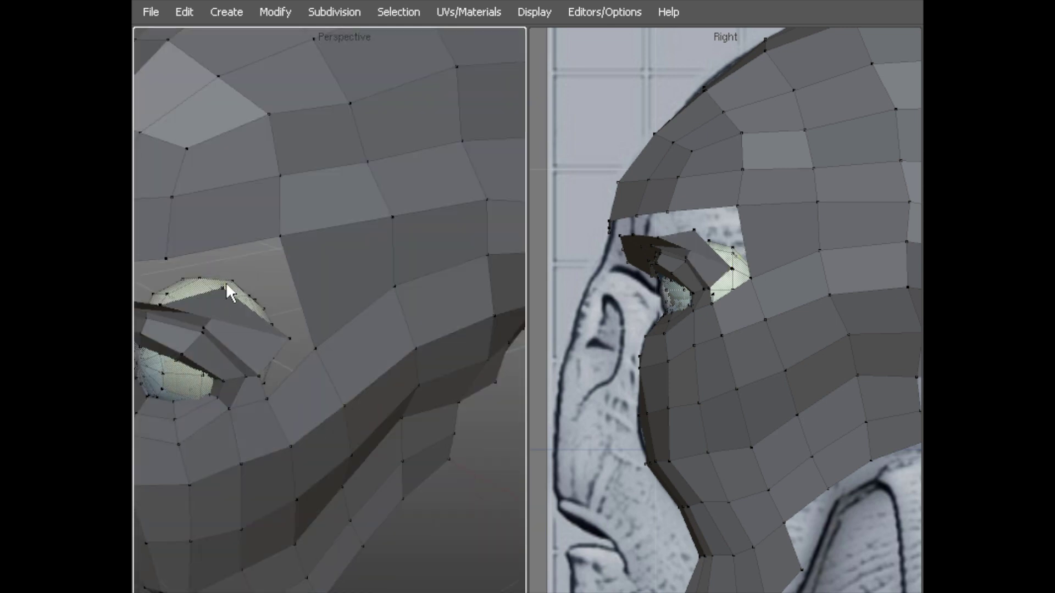
Pull the brow strip's outer upper corner up and back toward the corner of the skull opening
{"action": "left_click_drag", "start_coordinate": [200, 303], "coordinate": [263, 280], "text": "alt"}
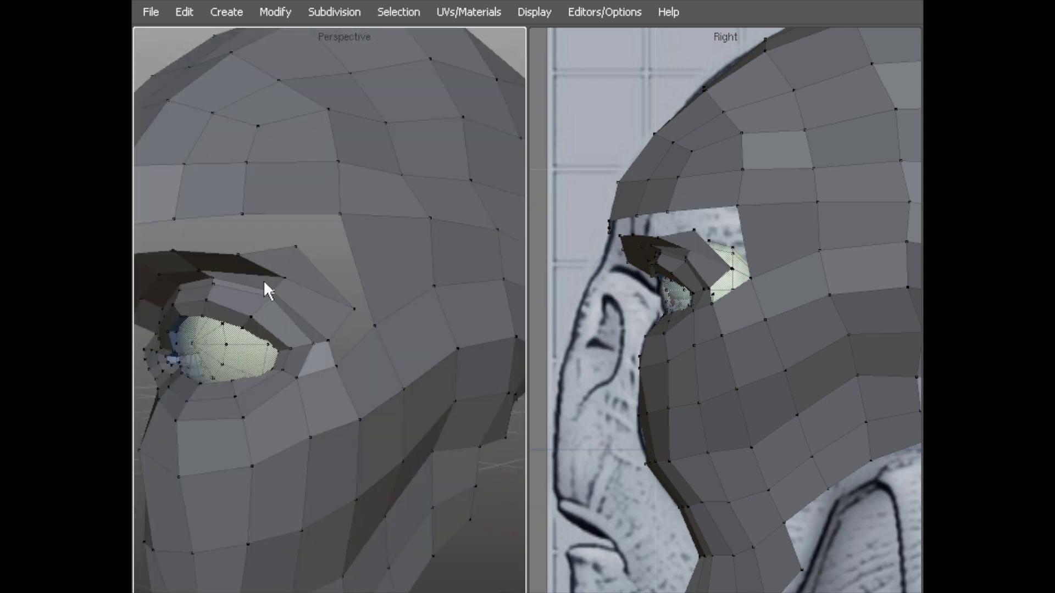
{"action": "left_click_drag", "start_coordinate": [327, 242], "coordinate": [448, 220], "text": "alt"}
{"action": "left_click_drag", "start_coordinate": [303, 227], "coordinate": [302, 236]}
{"action": "left_click_drag", "start_coordinate": [302, 235], "coordinate": [159, 267], "text": "alt"}
{"action": "left_click_drag", "start_coordinate": [262, 283], "coordinate": [437, 299]}
{"action": "left_click_drag", "start_coordinate": [236, 322], "coordinate": [216, 385], "text": "alt"}
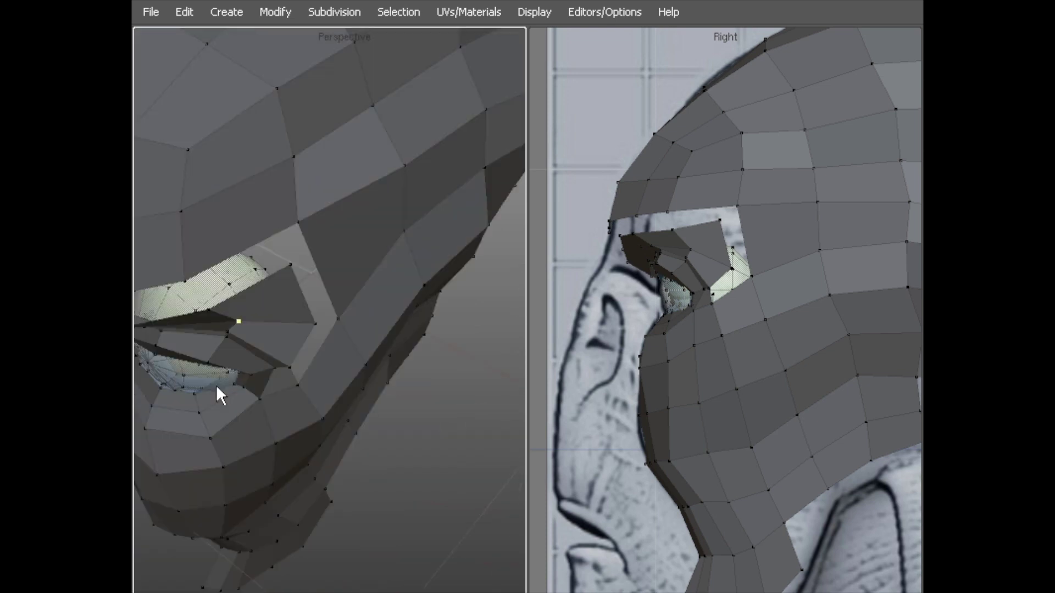
{"action": "left_click_drag", "start_coordinate": [215, 308], "coordinate": [263, 229]}
Move the vertices at the outer eye corner back toward the face-mesh border to narrow the remaining gap
{"action": "right_click_drag", "start_coordinate": [263, 230], "coordinate": [247, 190], "text": "alt"}
{"action": "mouse_move", "coordinate": [246, 190]}
{"action": "middle_mouse_down", "text": "alt"}
{"action": "mouse_move", "coordinate": [160, 170]}
{"action": "mouse_move", "coordinate": [248, 187]}
{"action": "middle_mouse_up", "text": "alt"}
{"action": "right_click_drag", "start_coordinate": [248, 186], "coordinate": [322, 176], "text": "alt"}
{"action": "left_click_drag", "start_coordinate": [215, 218], "coordinate": [257, 170], "text": "alt"}
{"action": "middle_click_drag", "start_coordinate": [258, 171], "coordinate": [322, 235], "text": "alt"}
{"action": "right_click_drag", "start_coordinate": [322, 236], "coordinate": [287, 286], "text": "alt"}
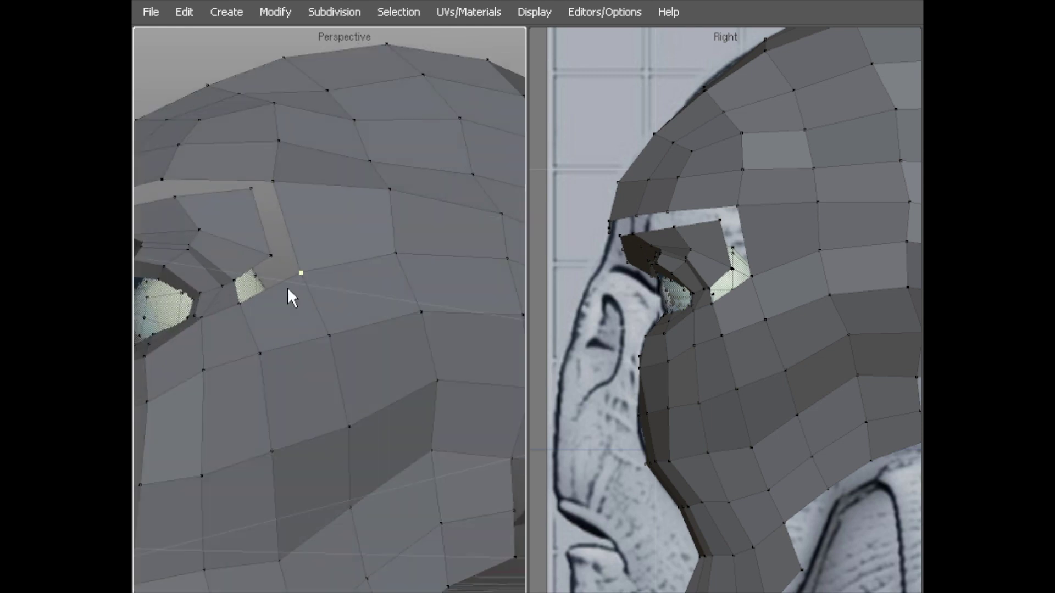
{"action": "left_click_drag", "start_coordinate": [287, 287], "coordinate": [275, 326], "text": "alt"}
{"action": "left_click_drag", "start_coordinate": [191, 247], "coordinate": [211, 237]}
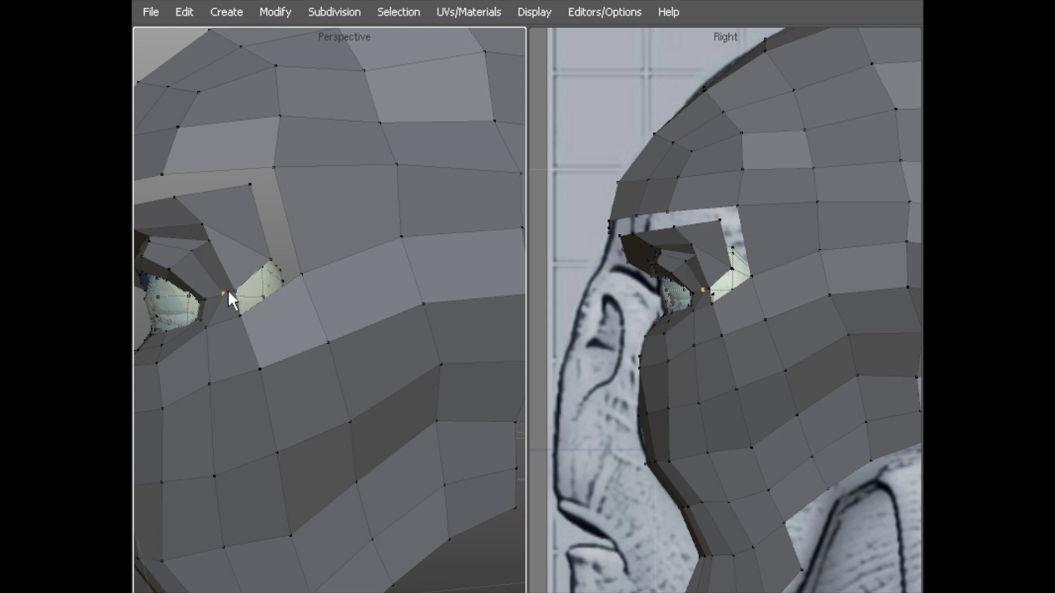
{"action": "left_click_drag", "start_coordinate": [228, 293], "coordinate": [297, 413], "text": "alt"}
{"action": "left_click_drag", "start_coordinate": [235, 367], "coordinate": [270, 417]}
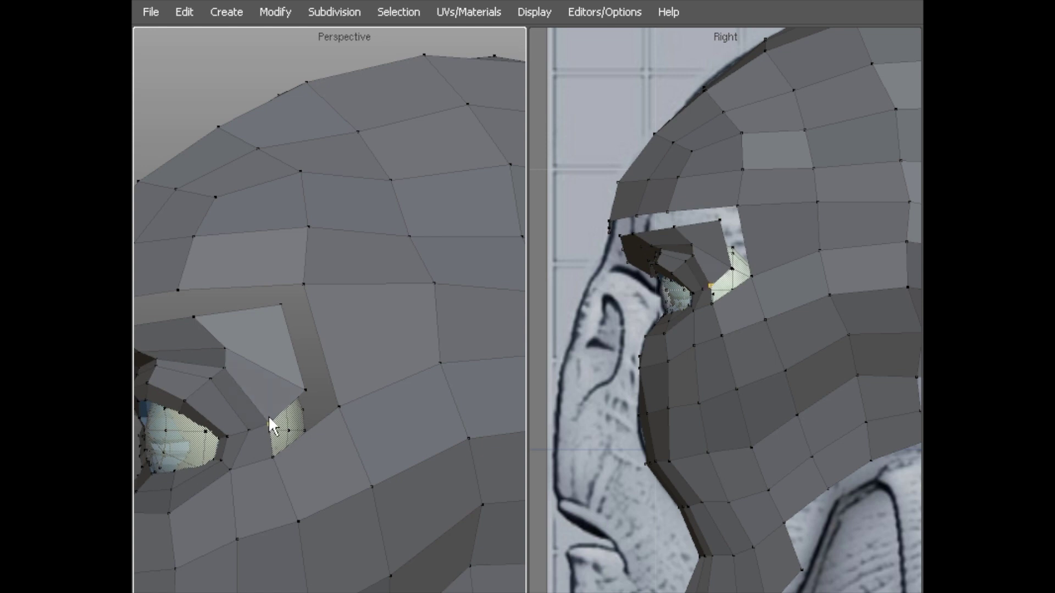
Select the four vertices around the gap at the outer eye corner and fill it with a polygon
{"action": "left_click", "coordinate": [272, 427]}
{"action": "scroll", "coordinate": [259, 405], "scroll_direction": "up", "scroll_amount": 3}
{"action": "left_click", "coordinate": [289, 452], "text": "shift"}
{"action": "left_click", "coordinate": [349, 477], "text": "shift"}
{"action": "left_click", "coordinate": [228, 572], "text": "shift"}
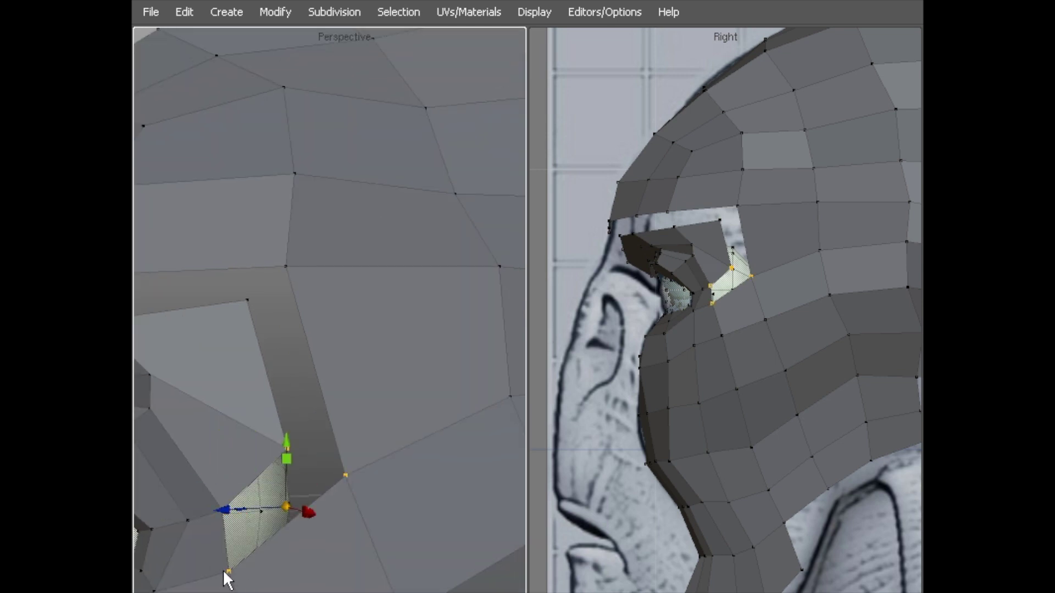
Select the four vertices of the vertical gap beside the outer brow and fill it with a polygon
{"action": "left_click", "coordinate": [247, 301]}
{"action": "left_click", "coordinate": [286, 268], "text": "shift"}
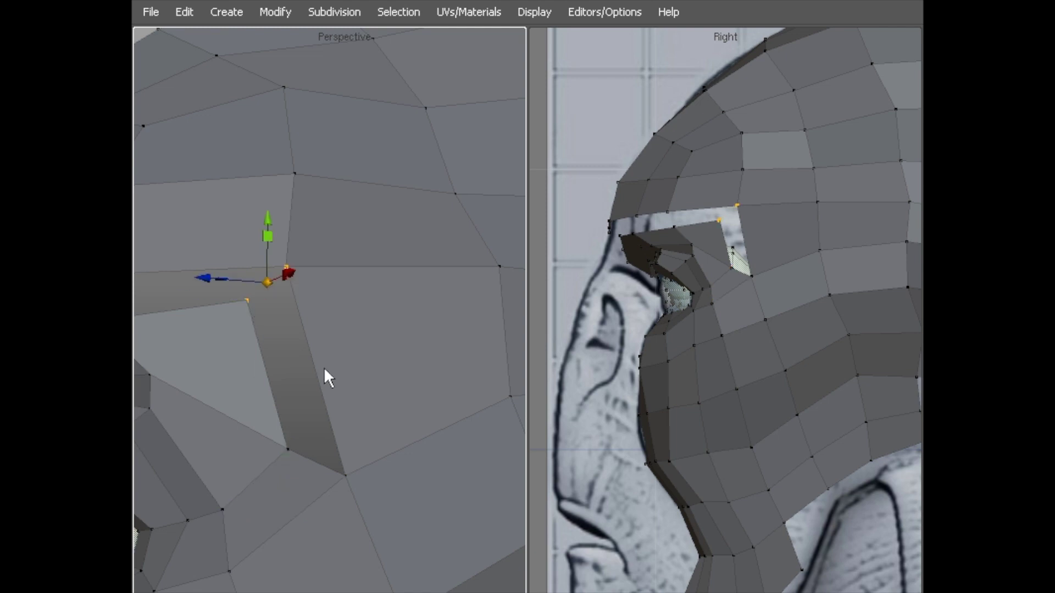
{"action": "left_click", "coordinate": [357, 482], "text": "shift"}
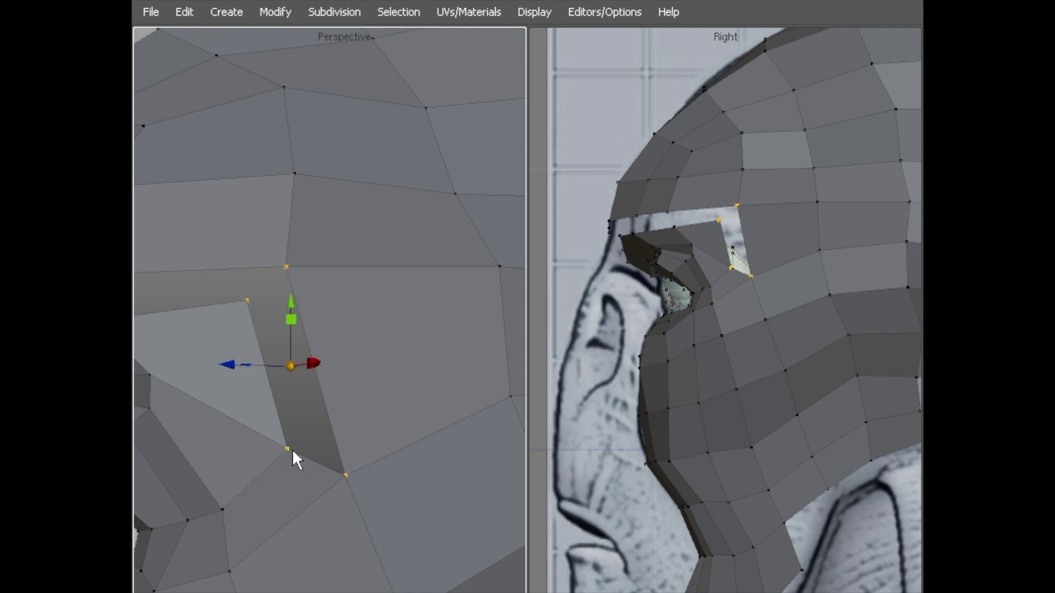
{"action": "key", "text": "p"}
Bridge the outer section of the gap between brow and forehead with a polygon across its four vertices
{"action": "middle_click_drag", "start_coordinate": [352, 407], "coordinate": [321, 407]}
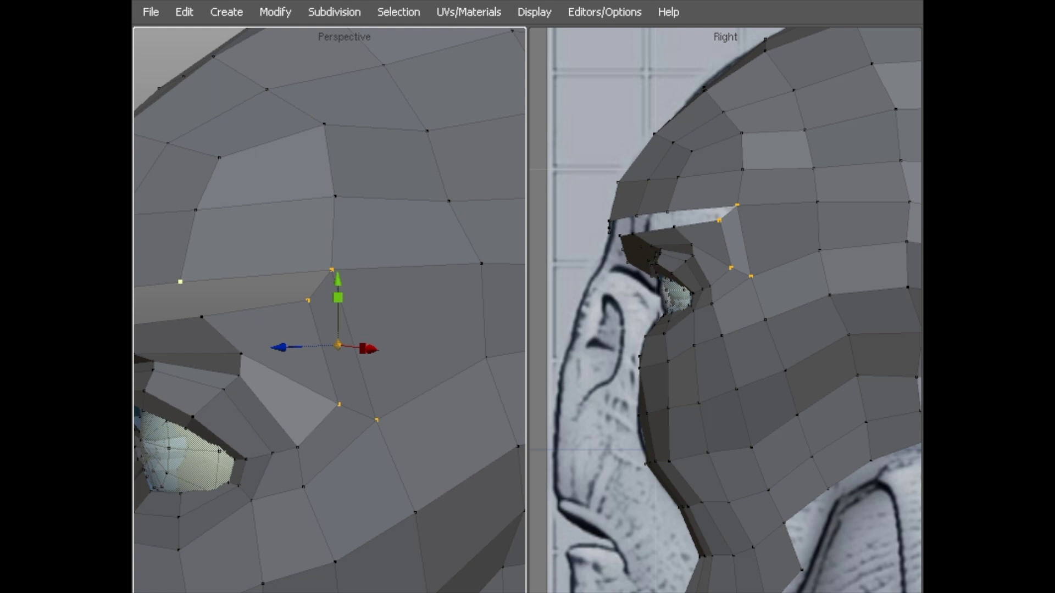
{"action": "left_click", "coordinate": [177, 276]}
{"action": "left_click", "coordinate": [326, 274], "text": "shift"}
{"action": "left_click", "coordinate": [319, 296], "text": "shift"}
{"action": "left_click", "coordinate": [209, 315], "text": "shift"}
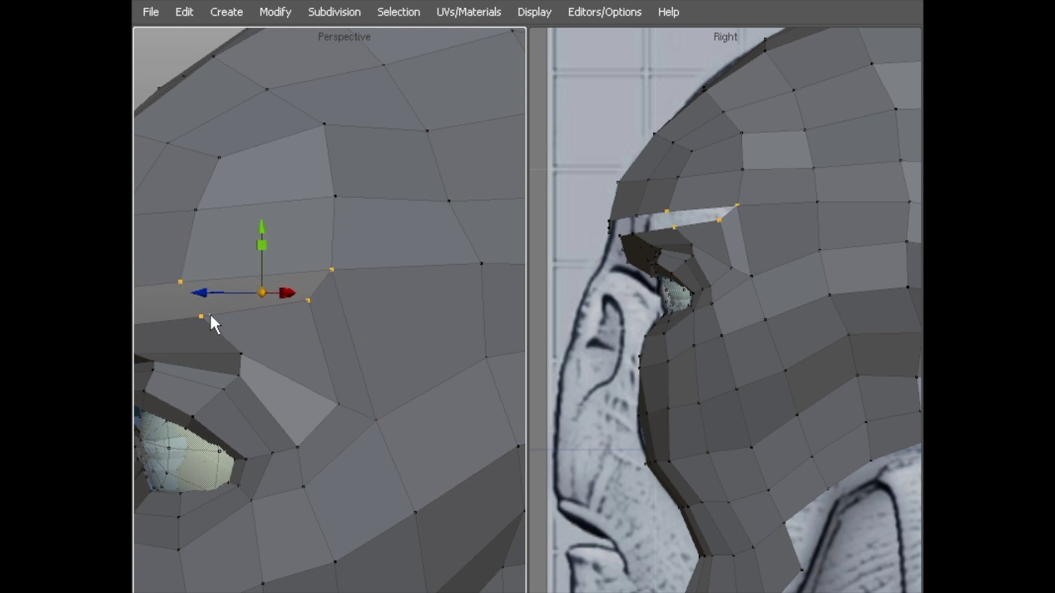
{"action": "middle_click_drag", "start_coordinate": [179, 267], "coordinate": [272, 258]}
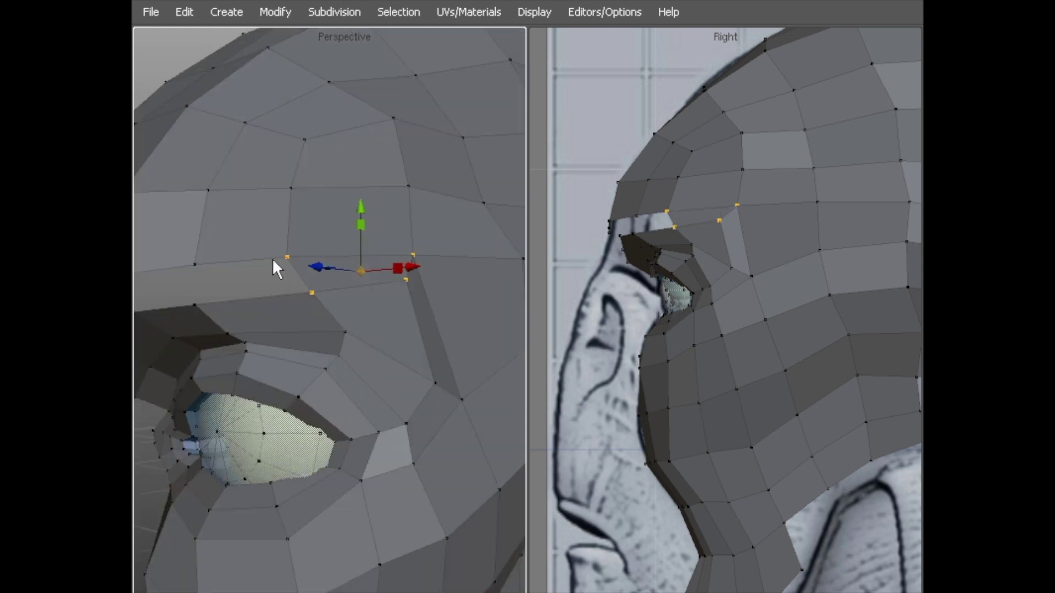
Fill the gap above the middle of the brow with a polygon across its four border vertices
{"action": "left_click", "coordinate": [194, 265]}
{"action": "left_click", "coordinate": [287, 256], "text": "shift"}
{"action": "left_click", "coordinate": [312, 292], "text": "shift"}
{"action": "left_click", "coordinate": [195, 304], "text": "shift"}
{"action": "key", "text": "p"}
Continue the brow-to-forehead bridge inward with a polygon across the next four border vertices
{"action": "scroll", "coordinate": [188, 306], "scroll_direction": "down", "scroll_amount": 3}
{"action": "middle_click_drag", "start_coordinate": [194, 292], "coordinate": [276, 306]}
{"action": "left_click", "coordinate": [226, 294]}
{"action": "scroll", "coordinate": [278, 284], "scroll_direction": "up", "scroll_amount": 3}
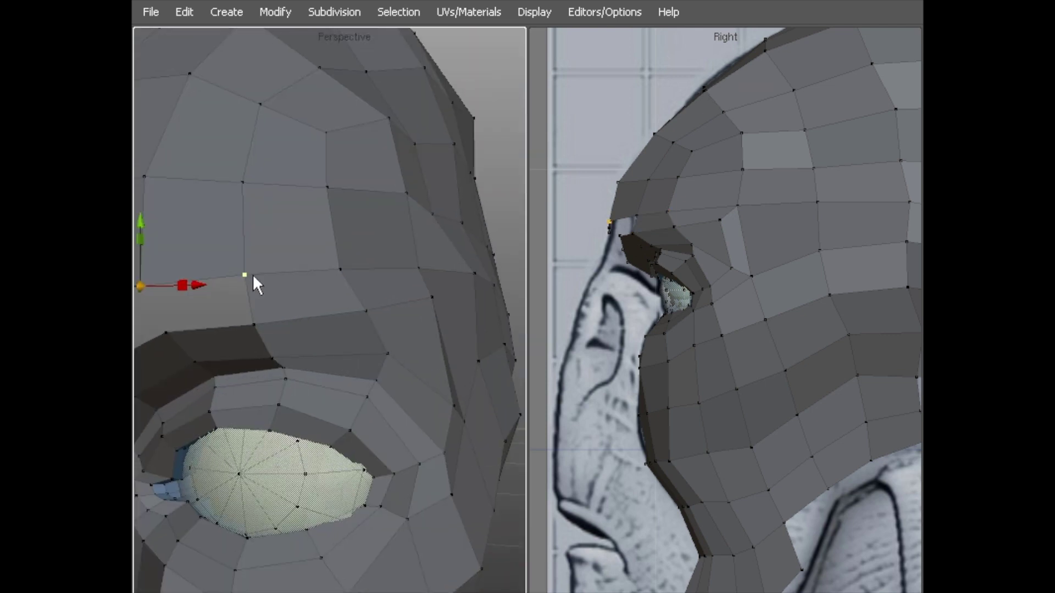
{"action": "middle_click_drag", "start_coordinate": [252, 274], "coordinate": [337, 240]}
{"action": "left_click", "coordinate": [332, 240], "text": "shift"}
{"action": "left_click", "coordinate": [337, 292], "text": "shift"}
{"action": "left_click", "coordinate": [235, 291], "text": "shift"}
{"action": "mouse_move", "coordinate": [355, 289]}
{"action": "middle_mouse_down"}
{"action": "mouse_move", "coordinate": [306, 311]}
{"action": "mouse_move", "coordinate": [335, 294]}
{"action": "middle_mouse_up"}
Fill the next gap above the inner brow with a polygon joining its two brow and two forehead vertices
{"action": "left_click", "coordinate": [241, 286]}
{"action": "left_click", "coordinate": [329, 269], "text": "shift"}
{"action": "left_click", "coordinate": [345, 300], "text": "shift"}
{"action": "left_click", "coordinate": [298, 324], "text": "shift"}
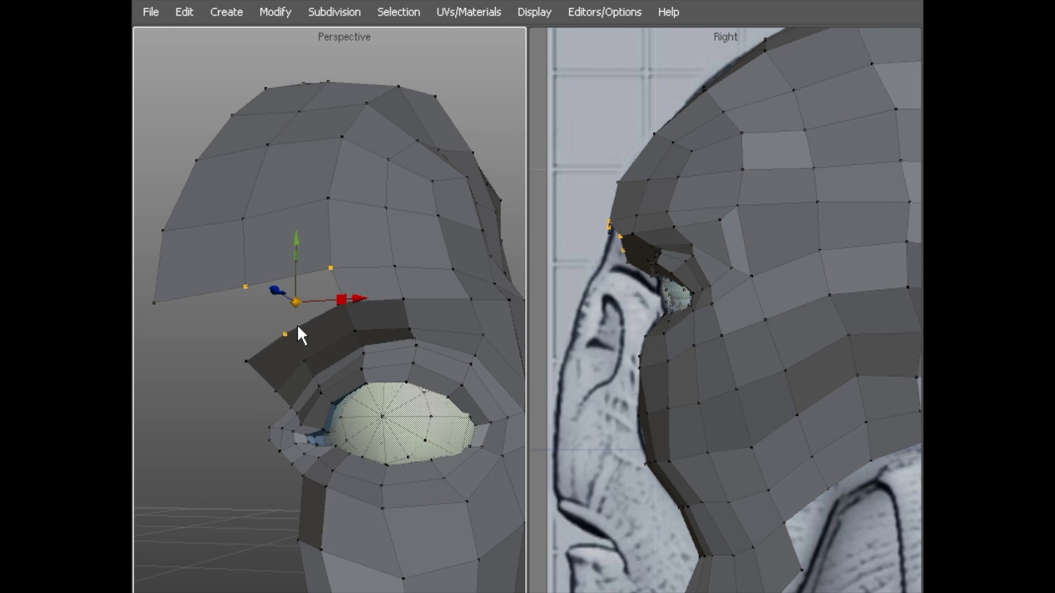
{"action": "key", "text": "p"}
Close the last gap between brow and forehead at the head's midline with a four-vertex polygon
{"action": "left_click", "coordinate": [289, 332]}
{"action": "left_click", "coordinate": [259, 354], "text": "shift"}
{"action": "left_click", "coordinate": [153, 302], "text": "shift"}
{"action": "left_click", "coordinate": [245, 286], "text": "shift"}
{"action": "key", "text": "p"}
{"action": "left_click", "coordinate": [206, 376]}
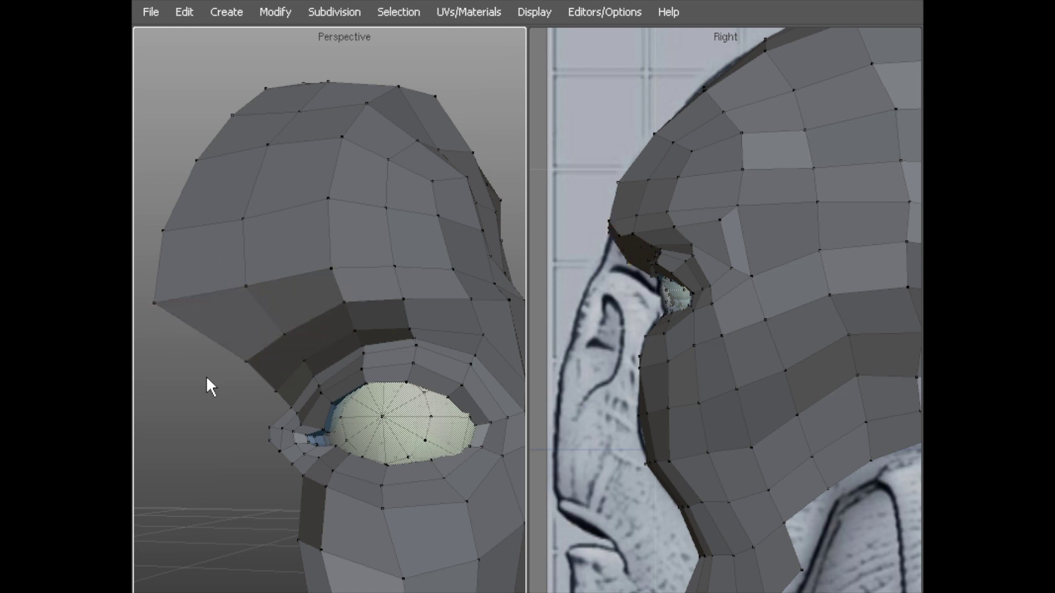
Adjust individual vertices along the inner brow and lower forehead to smooth the shape of the brow overhang
{"action": "middle_click_drag", "start_coordinate": [206, 370], "coordinate": [176, 311]}
{"action": "left_click_drag", "start_coordinate": [166, 299], "coordinate": [164, 298]}
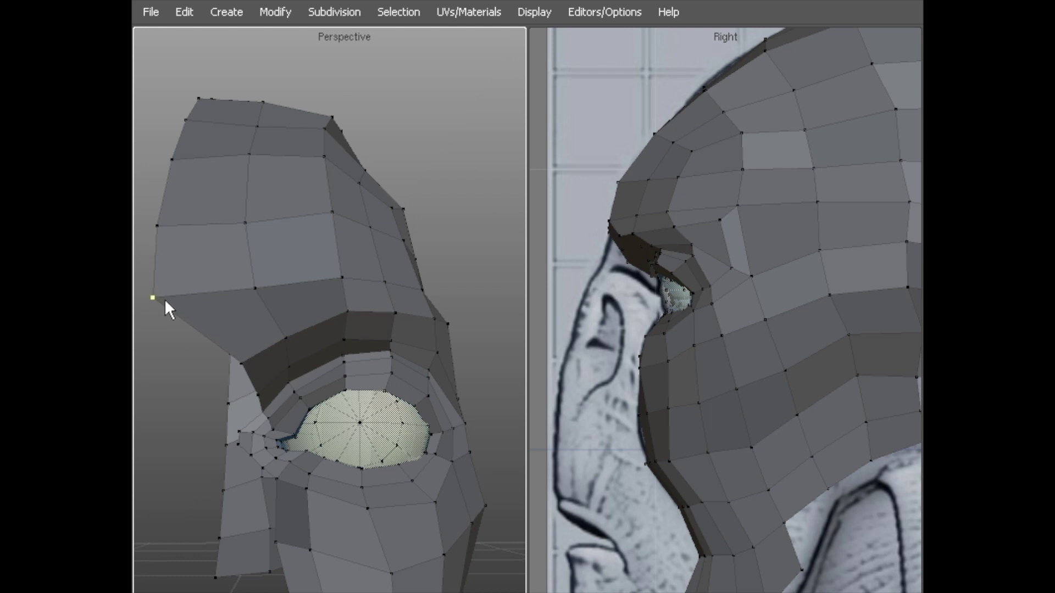
{"action": "scroll", "coordinate": [228, 358], "scroll_direction": "up", "scroll_amount": 1}
{"action": "middle_click_drag", "start_coordinate": [229, 387], "coordinate": [335, 302]}
{"action": "left_click_drag", "start_coordinate": [354, 236], "coordinate": [344, 235]}
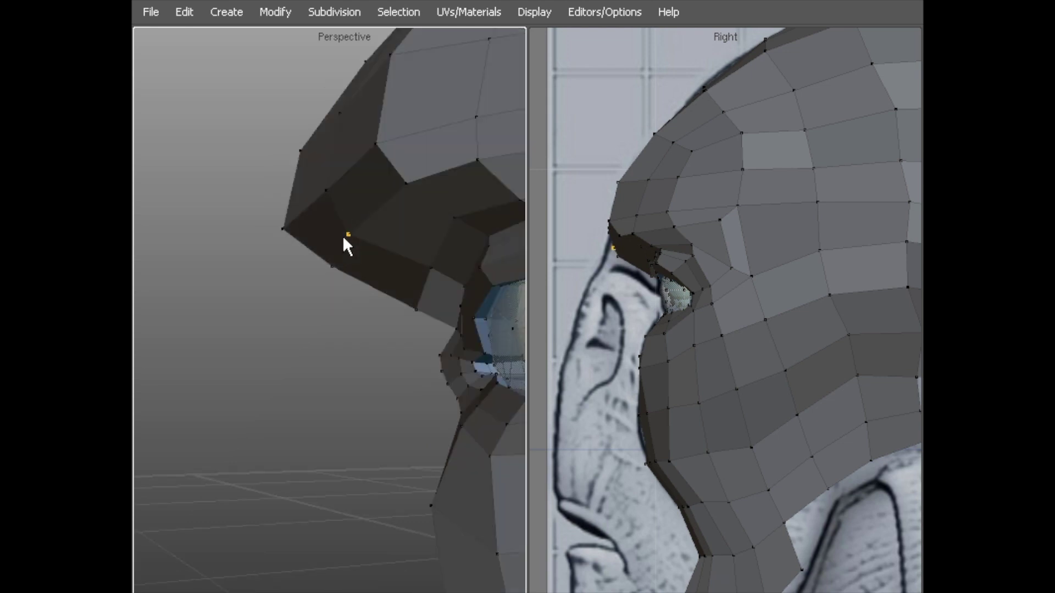
{"action": "middle_click_drag", "start_coordinate": [430, 290], "coordinate": [401, 311]}
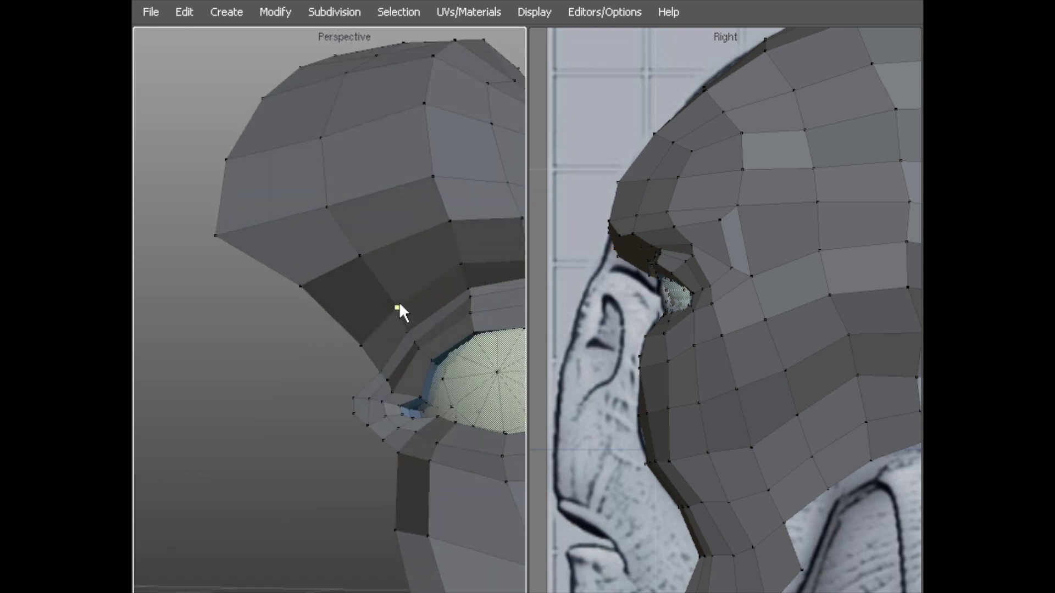
{"action": "middle_click_drag", "start_coordinate": [423, 271], "coordinate": [277, 333]}
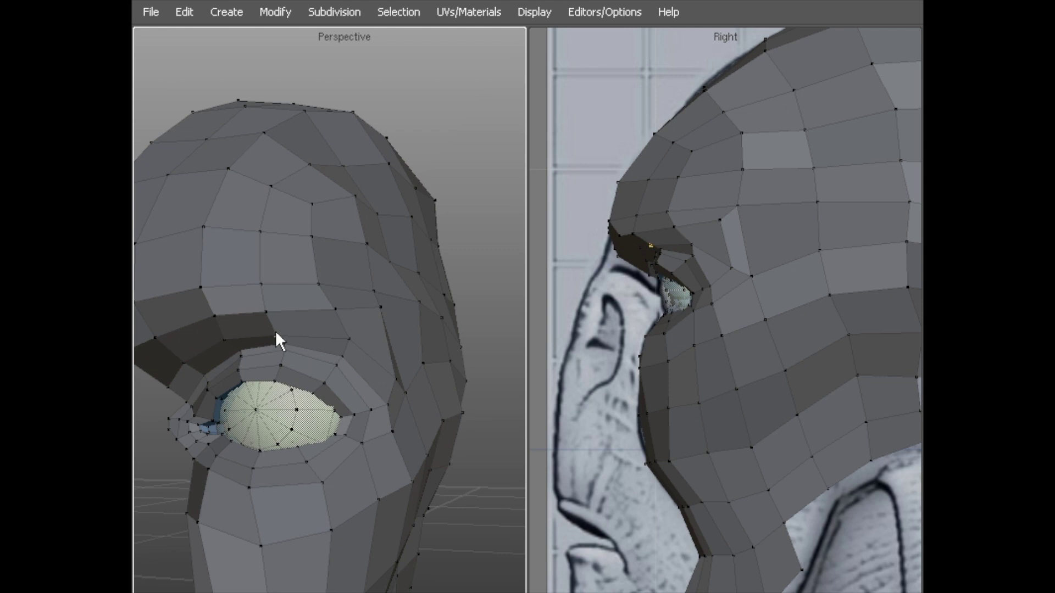
{"action": "left_click_drag", "start_coordinate": [226, 311], "coordinate": [205, 282]}
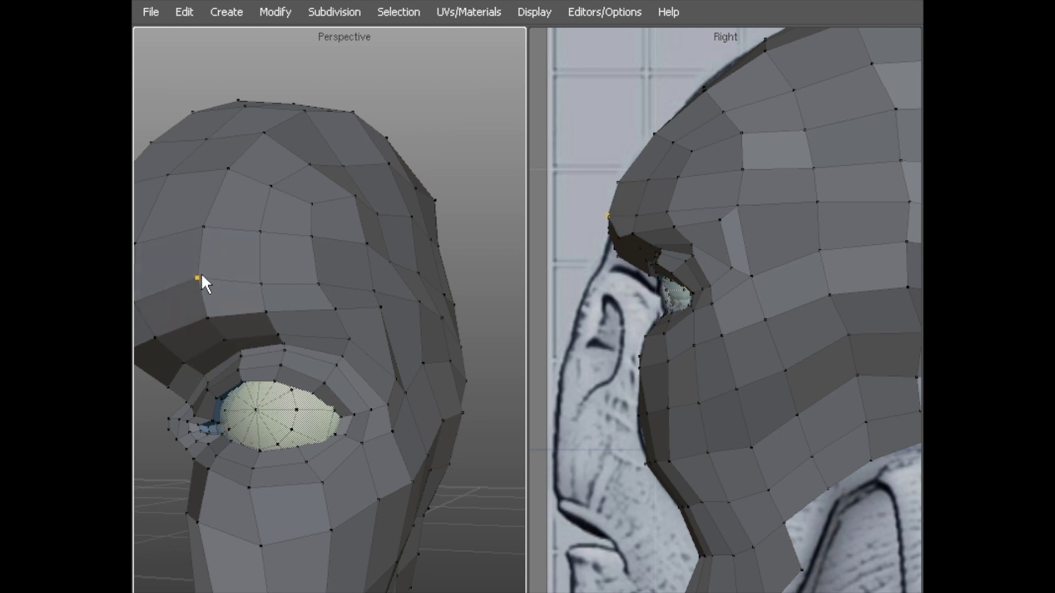
Reposition the vertices between the outer brow and temple, moving the upper ones down to round the edge flow
{"action": "left_click", "coordinate": [379, 303]}
{"action": "middle_click_drag", "start_coordinate": [386, 333], "coordinate": [405, 306]}
{"action": "left_click", "coordinate": [406, 302]}
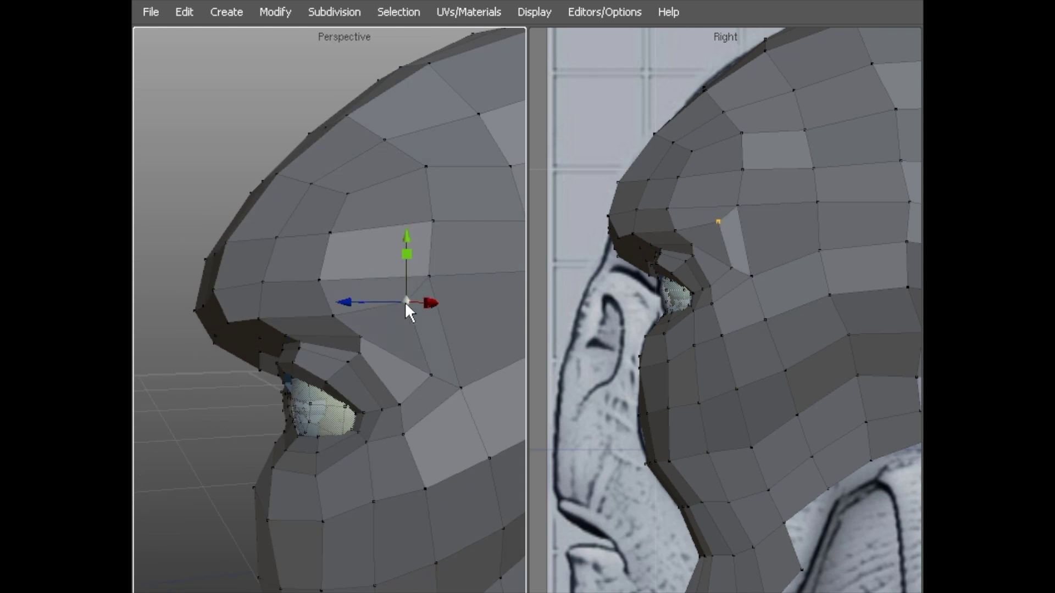
{"action": "left_click_drag", "start_coordinate": [406, 302], "coordinate": [401, 322]}
{"action": "left_click_drag", "start_coordinate": [416, 361], "coordinate": [347, 365]}
{"action": "left_click", "coordinate": [486, 311]}
{"action": "mouse_move", "coordinate": [393, 320]}
{"action": "left_mouse_down"}
{"action": "mouse_move", "coordinate": [393, 338]}
{"action": "mouse_move", "coordinate": [409, 315]}
{"action": "left_mouse_up"}
{"action": "left_click_drag", "start_coordinate": [404, 361], "coordinate": [420, 363]}
{"action": "left_click_drag", "start_coordinate": [406, 400], "coordinate": [409, 401]}
{"action": "left_click_drag", "start_coordinate": [401, 324], "coordinate": [397, 328]}
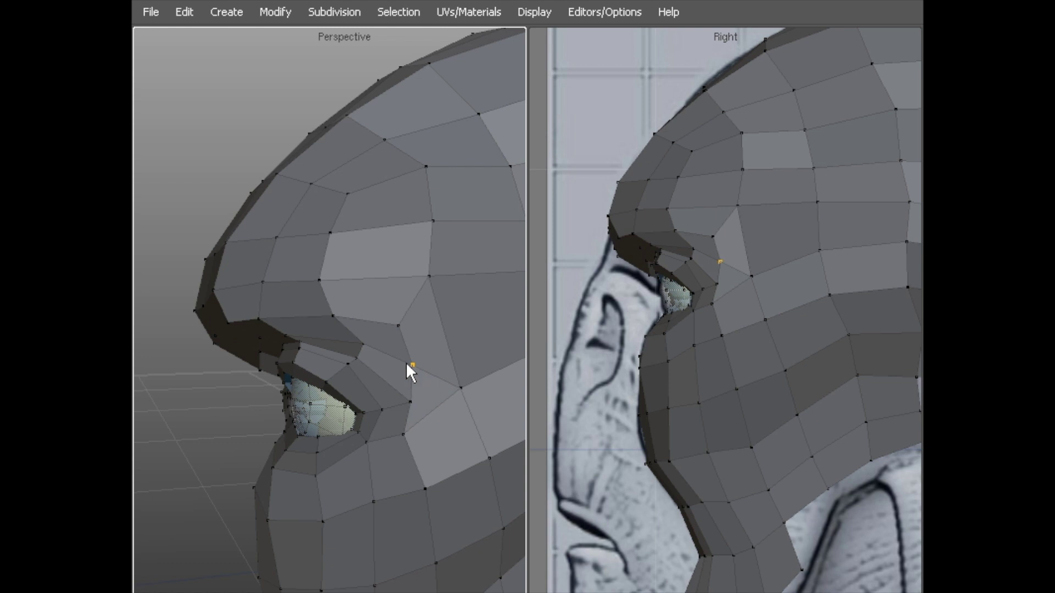
Move the vertices beside and below the outer eye corner to even out the surrounding polygons
{"action": "left_click_drag", "start_coordinate": [408, 434], "coordinate": [429, 423]}
{"action": "left_click", "coordinate": [416, 434]}
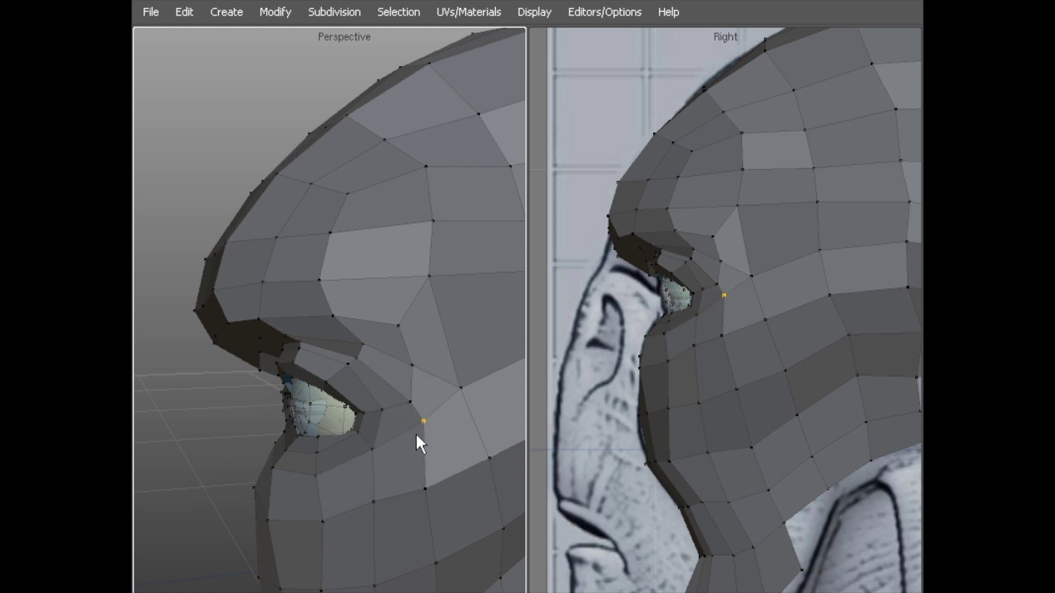
{"action": "left_click_drag", "start_coordinate": [414, 404], "coordinate": [445, 380]}
{"action": "right_click_drag", "start_coordinate": [445, 380], "coordinate": [387, 341], "text": "alt"}
{"action": "left_click_drag", "start_coordinate": [387, 341], "coordinate": [367, 356], "text": "alt"}
{"action": "left_click_drag", "start_coordinate": [361, 309], "coordinate": [362, 316]}
{"action": "right_click_drag", "start_coordinate": [362, 317], "coordinate": [311, 287], "text": "alt"}
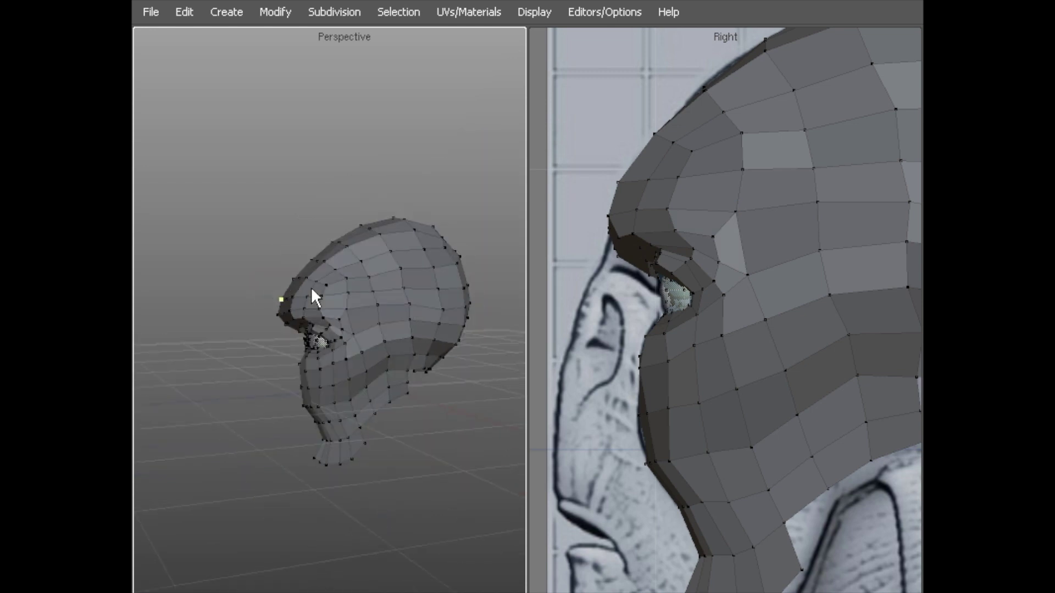
Move the temple vertex above the outer eye corner slightly down and forward in the side view
{"action": "left_click_drag", "start_coordinate": [311, 287], "coordinate": [385, 277], "text": "alt"}
{"action": "right_click_drag", "start_coordinate": [385, 277], "coordinate": [483, 232], "text": "alt"}
{"action": "left_click_drag", "start_coordinate": [483, 233], "coordinate": [414, 254], "text": "alt"}
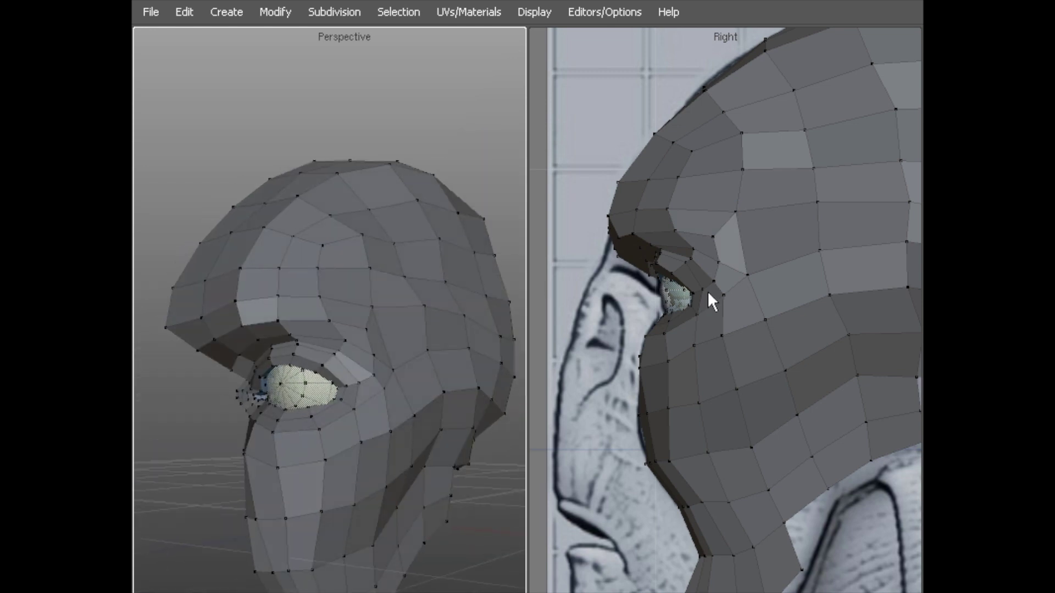
{"action": "left_click", "coordinate": [730, 216]}
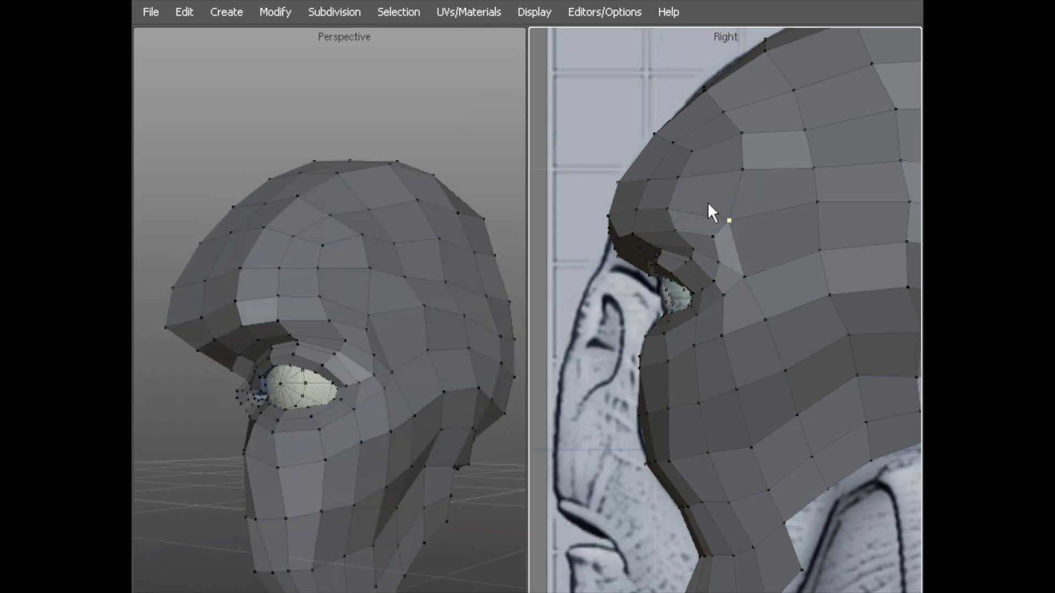
Select the whole head mesh and display it in ghosted shading so the reference drawing shows through
{"action": "right_click_drag", "start_coordinate": [756, 292], "coordinate": [710, 284], "text": "alt"}
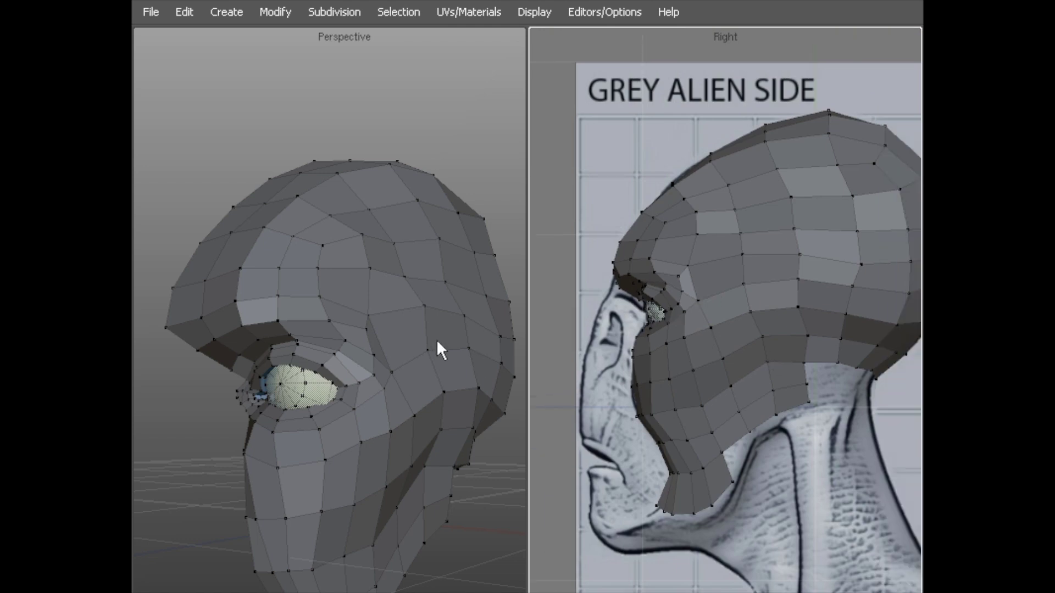
{"action": "key", "text": "f"}
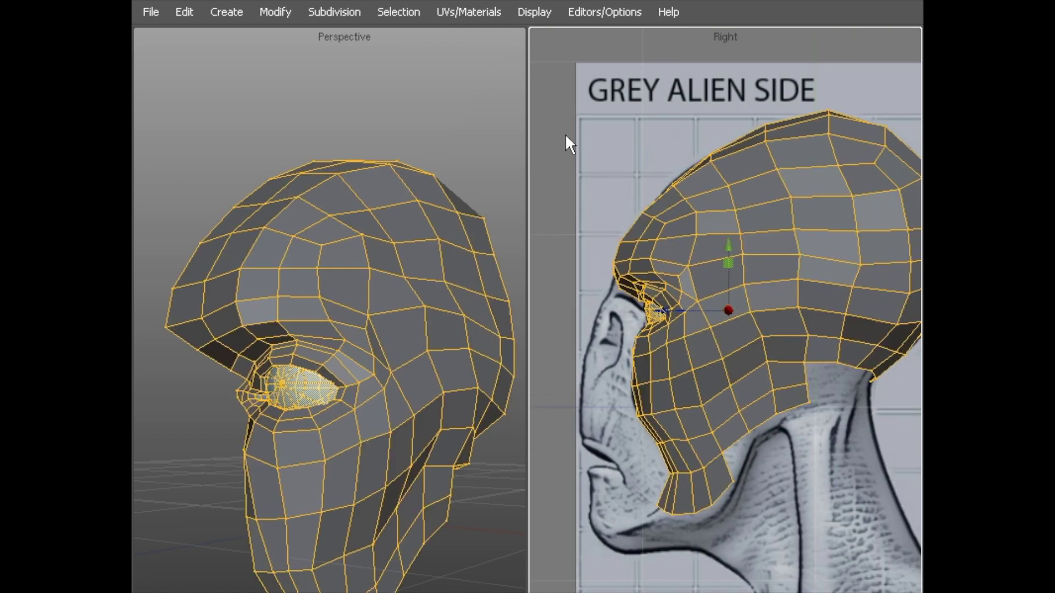
{"action": "left_click", "coordinate": [533, 11]}
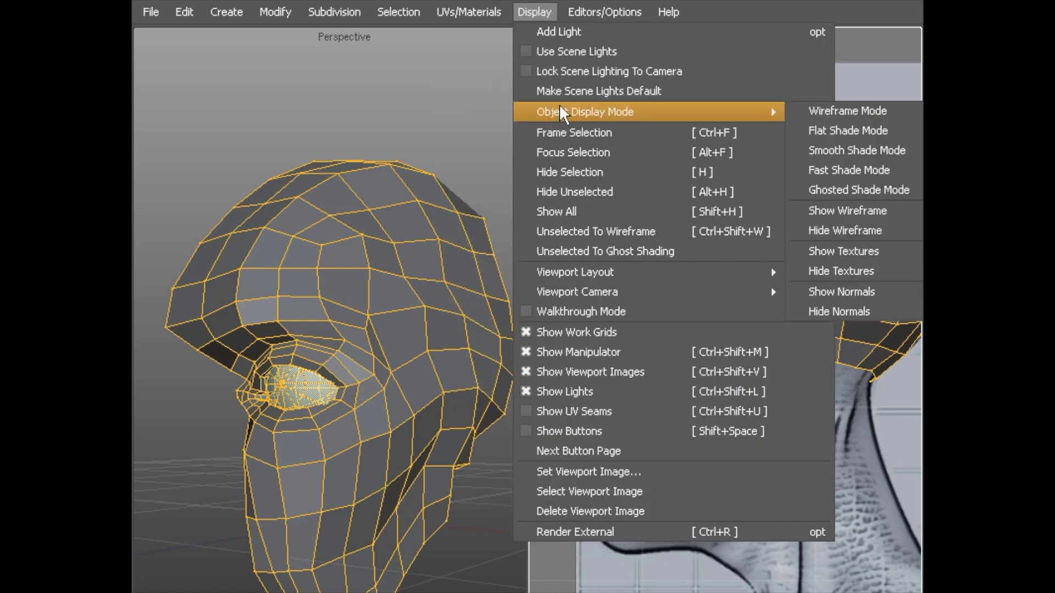
{"action": "left_click", "coordinate": [827, 108]}
Move the vertices of the temple edge loop forward onto the curved temple line of the side reference
{"action": "right_click_drag", "start_coordinate": [606, 217], "coordinate": [746, 245], "text": "alt"}
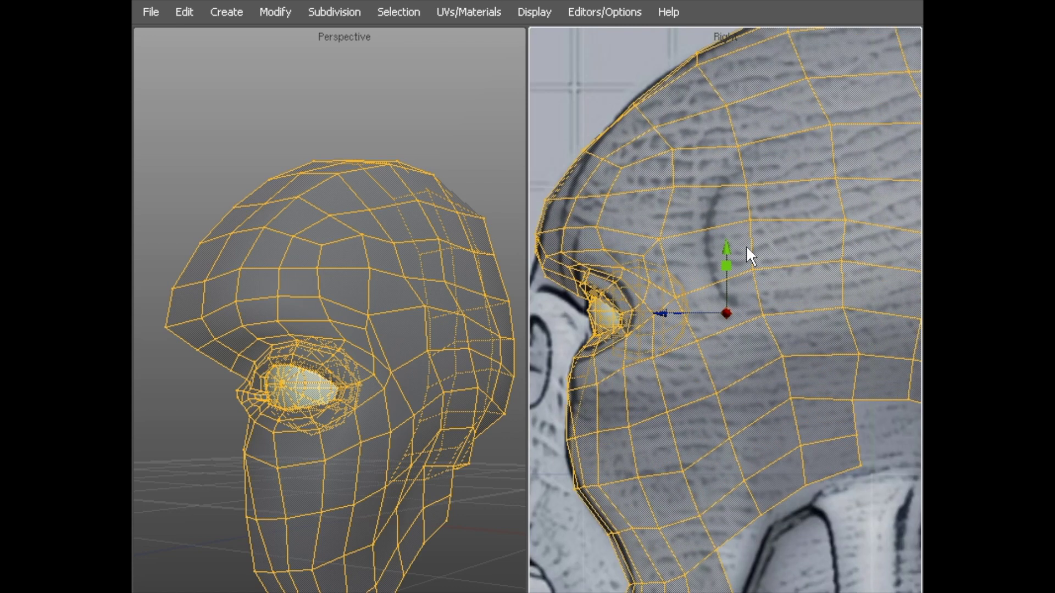
{"action": "middle_click_drag", "start_coordinate": [746, 246], "coordinate": [699, 261], "text": "alt"}
{"action": "key", "text": "a"}
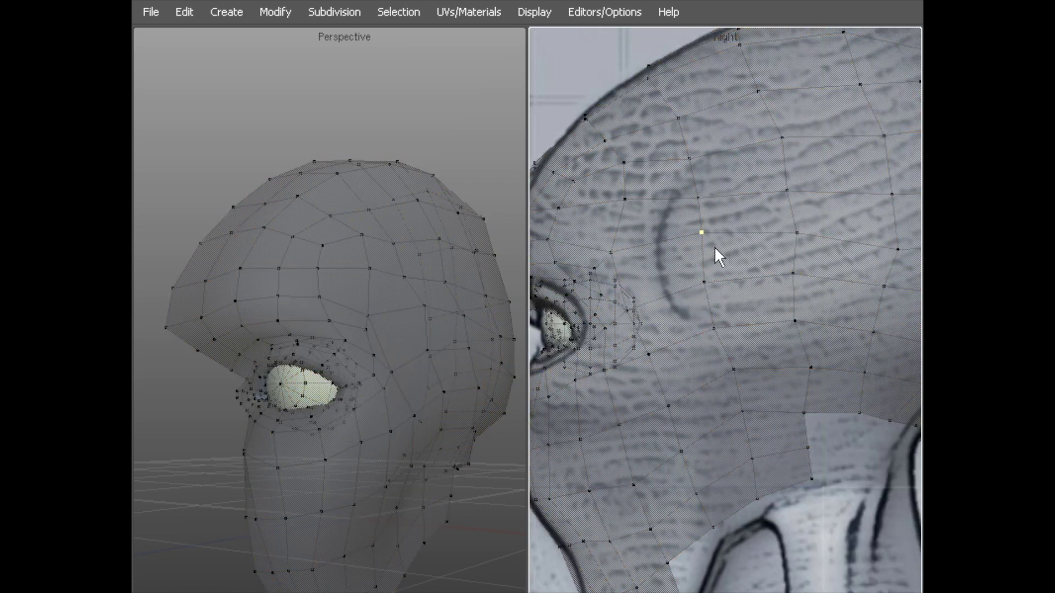
{"action": "left_click_drag", "start_coordinate": [701, 231], "coordinate": [668, 237]}
{"action": "left_click_drag", "start_coordinate": [697, 276], "coordinate": [667, 292]}
{"action": "left_click_drag", "start_coordinate": [704, 202], "coordinate": [685, 193]}
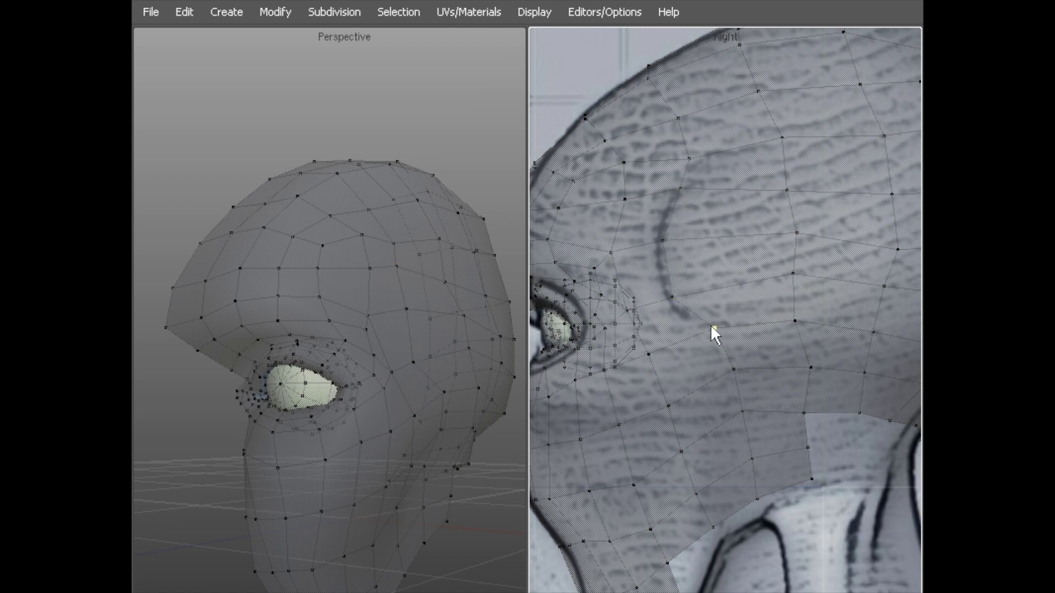
Shift the vertices of the edge loop behind the temple backward and adjust its upper vertices toward the crown
{"action": "middle_click_drag", "start_coordinate": [418, 303], "coordinate": [397, 348]}
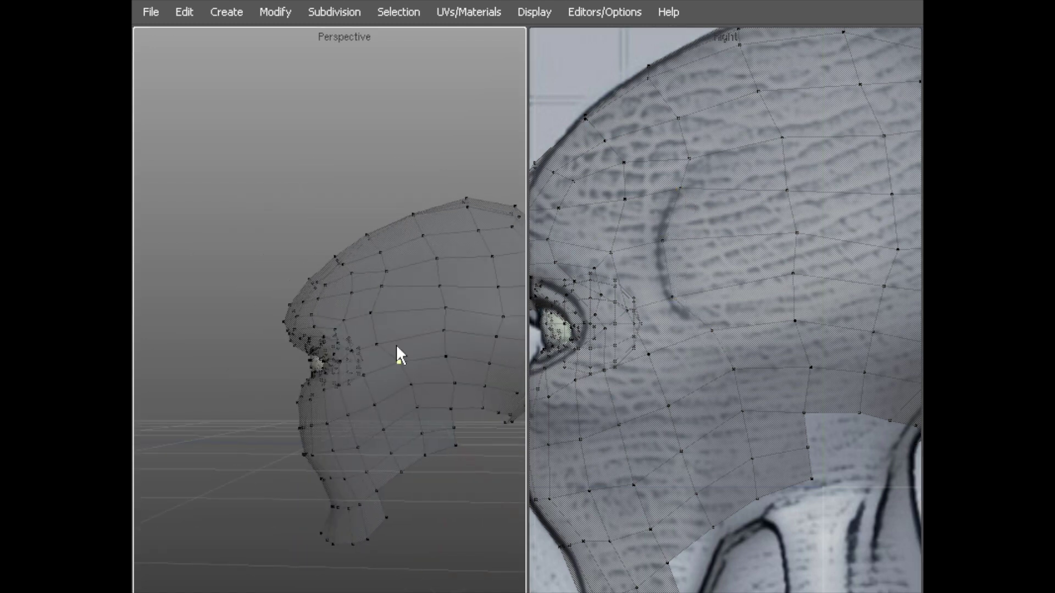
{"action": "scroll", "coordinate": [638, 246], "scroll_direction": "up", "scroll_amount": 5}
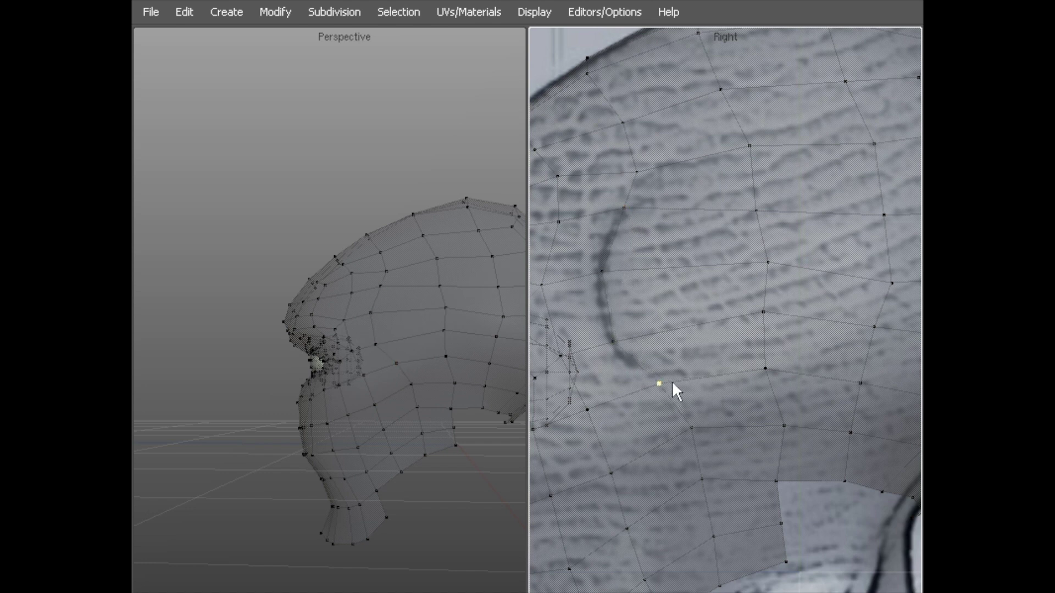
{"action": "scroll", "coordinate": [659, 330], "scroll_direction": "down", "scroll_amount": 5}
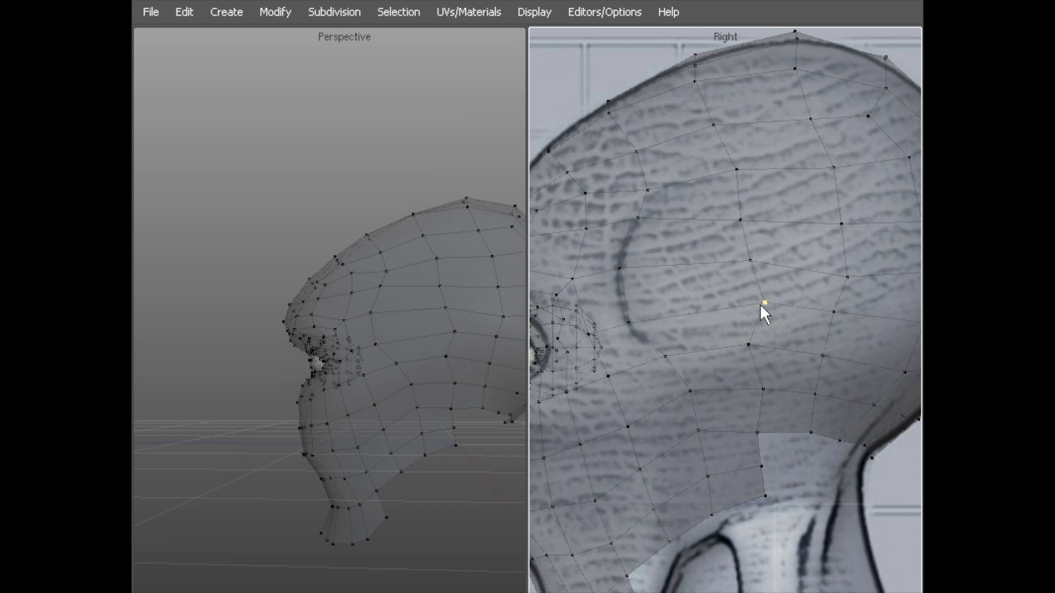
{"action": "left_click_drag", "start_coordinate": [734, 262], "coordinate": [777, 263]}
{"action": "left_click_drag", "start_coordinate": [742, 221], "coordinate": [778, 217]}
{"action": "left_click_drag", "start_coordinate": [714, 125], "coordinate": [741, 124]}
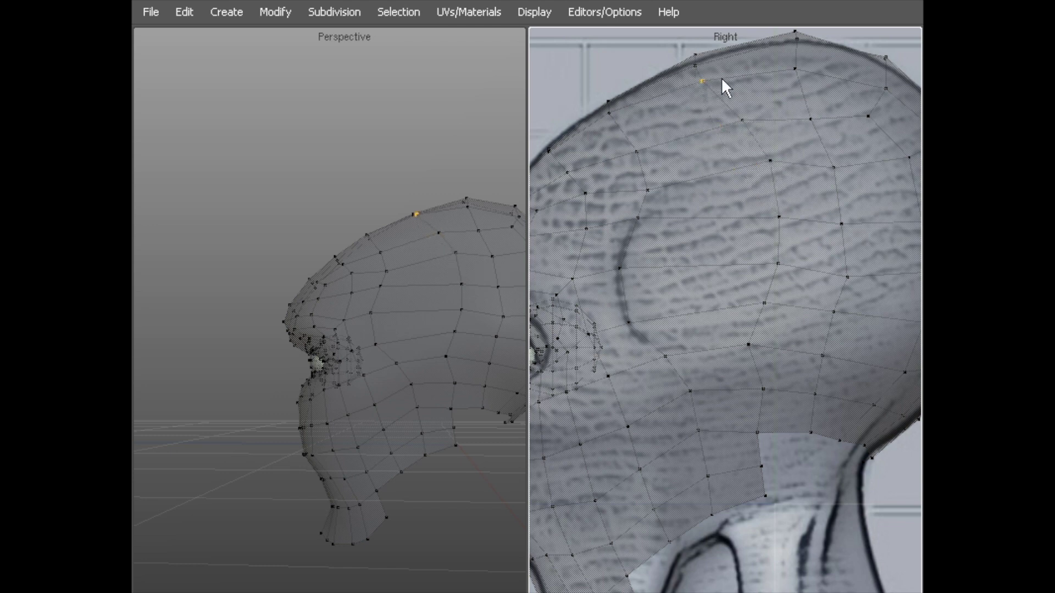
{"action": "scroll", "coordinate": [665, 187], "scroll_direction": "down", "scroll_amount": 3}
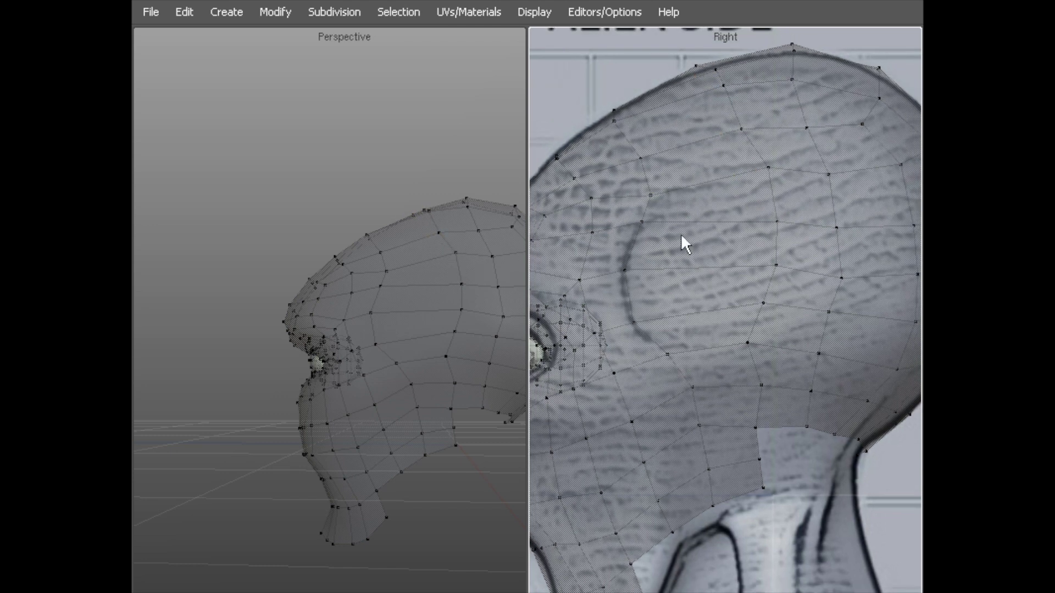
Select the strip of polygons running from the rear jaw over the temple to the crown and split it lengthwise
{"action": "key", "text": "F11"}
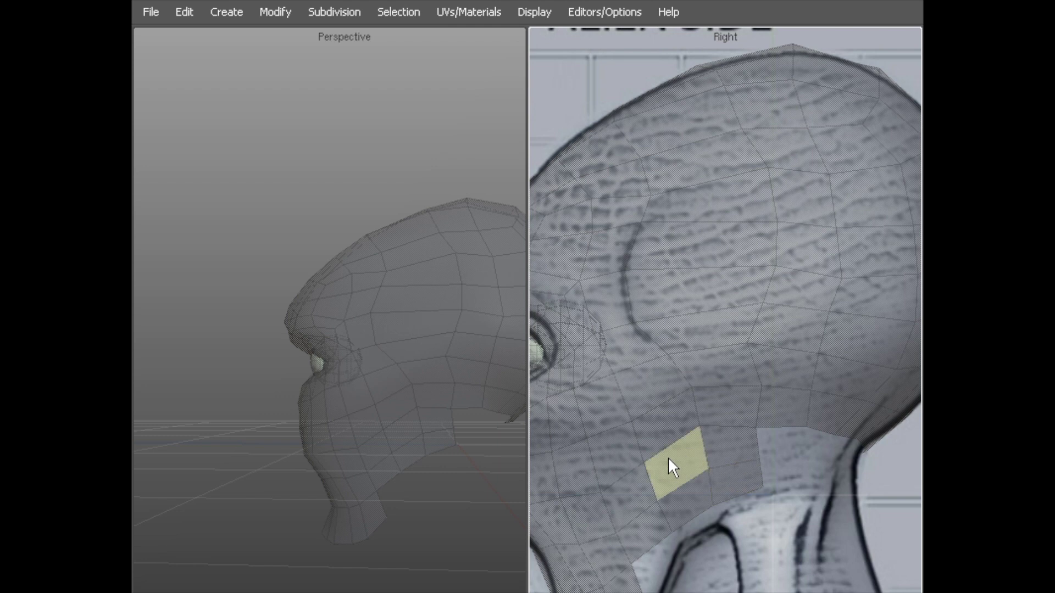
{"action": "left_click", "coordinate": [724, 484]}
{"action": "middle_click_drag", "start_coordinate": [433, 357], "coordinate": [343, 307]}
{"action": "left_click", "coordinate": [318, 165], "text": "shift"}
{"action": "double_click", "coordinate": [317, 164], "text": "shift"}
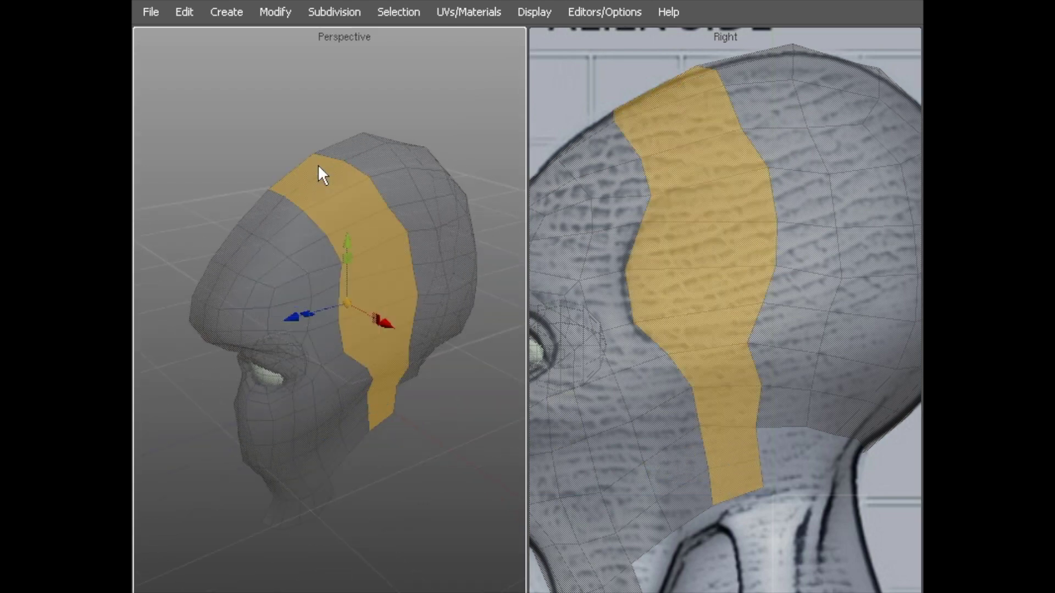
{"action": "middle_click_drag", "start_coordinate": [354, 229], "coordinate": [313, 197]}
{"action": "key", "text": "shift+x"}
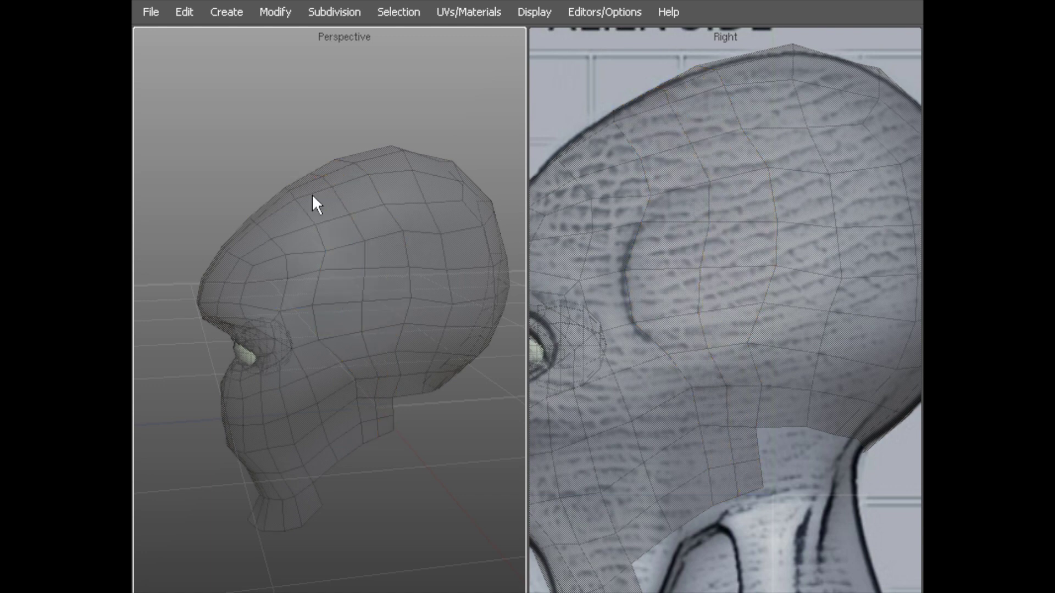
Move the new loop's temple vertices forward so they follow closely behind the curved line in the side reference
{"action": "key", "text": "a"}
{"action": "left_click_drag", "start_coordinate": [700, 344], "coordinate": [663, 218]}
{"action": "left_click_drag", "start_coordinate": [709, 181], "coordinate": [687, 188]}
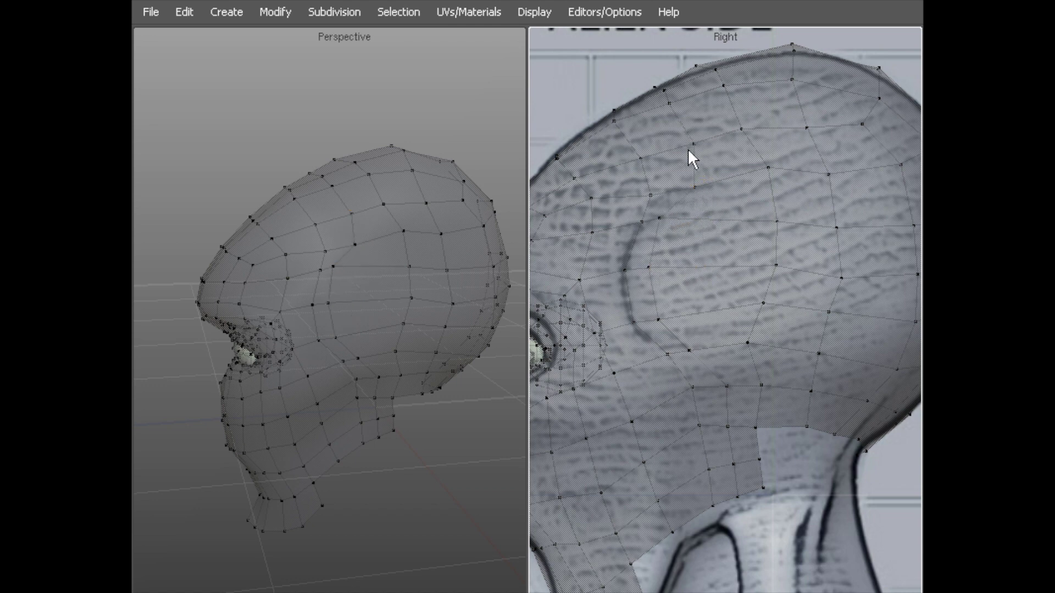
Select the four new-loop vertices behind the temple line and move them closer to it to tighten the crease
{"action": "left_click", "coordinate": [660, 218]}
{"action": "left_click", "coordinate": [650, 269], "text": "shift"}
{"action": "left_click", "coordinate": [659, 319], "text": "shift"}
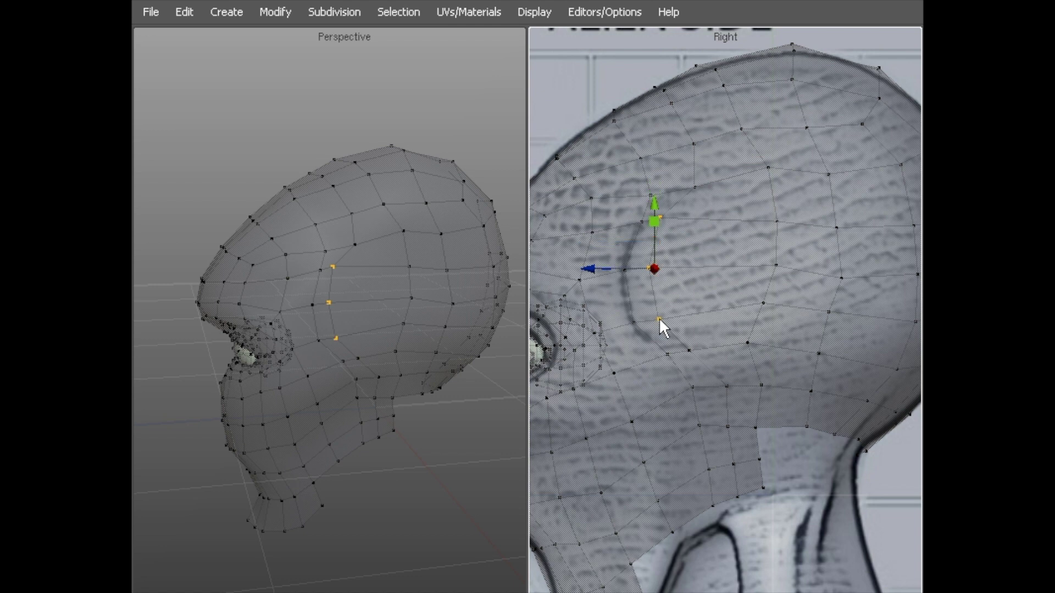
{"action": "left_click", "coordinate": [689, 352], "text": "shift"}
{"action": "left_click_drag", "start_coordinate": [436, 299], "coordinate": [297, 333], "text": "alt"}
{"action": "right_click_drag", "start_coordinate": [297, 333], "coordinate": [381, 294], "text": "alt"}
{"action": "left_click_drag", "start_coordinate": [381, 294], "coordinate": [203, 361], "text": "alt"}
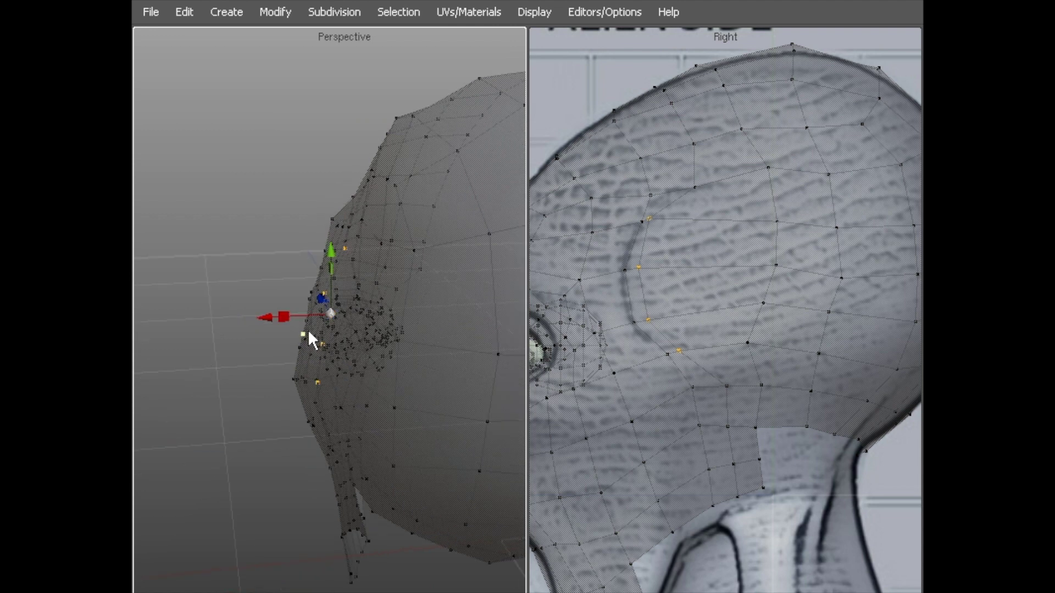
{"action": "left_click_drag", "start_coordinate": [316, 338], "coordinate": [446, 329], "text": "alt"}
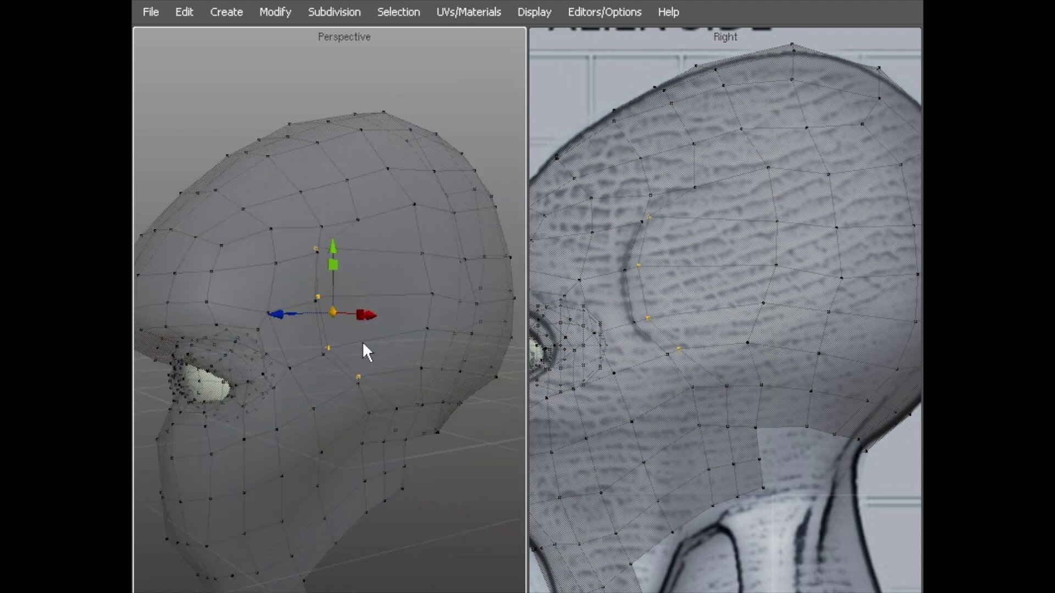
Leave vertex editing on the head and set its object display mode to Flat Shade Mode
{"action": "left_click", "coordinate": [245, 90]}
{"action": "key", "text": "F8"}
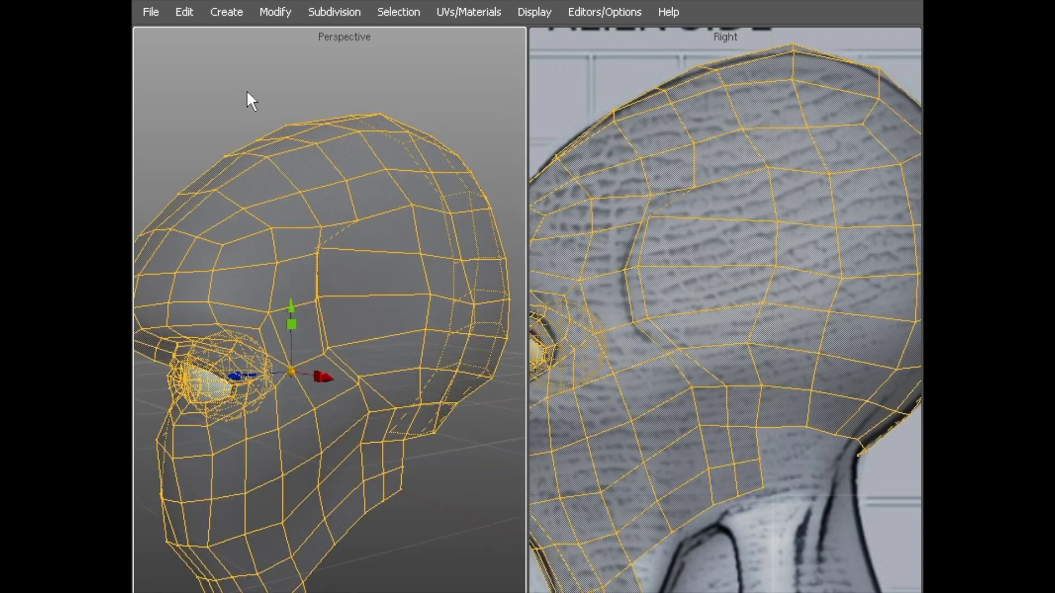
{"action": "left_click", "coordinate": [532, 12]}
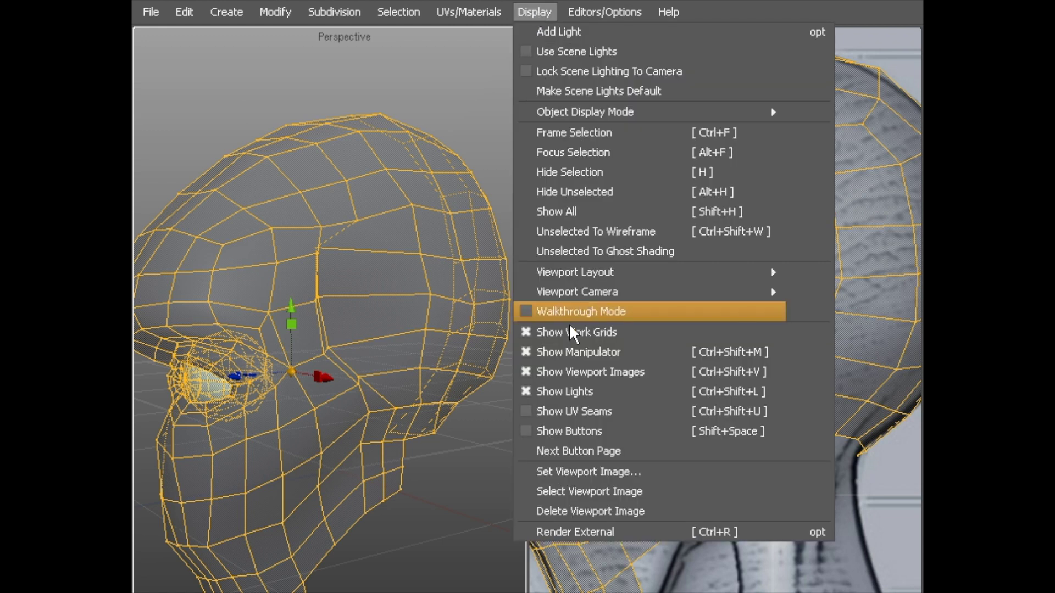
{"action": "mouse_move", "coordinate": [610, 14]}
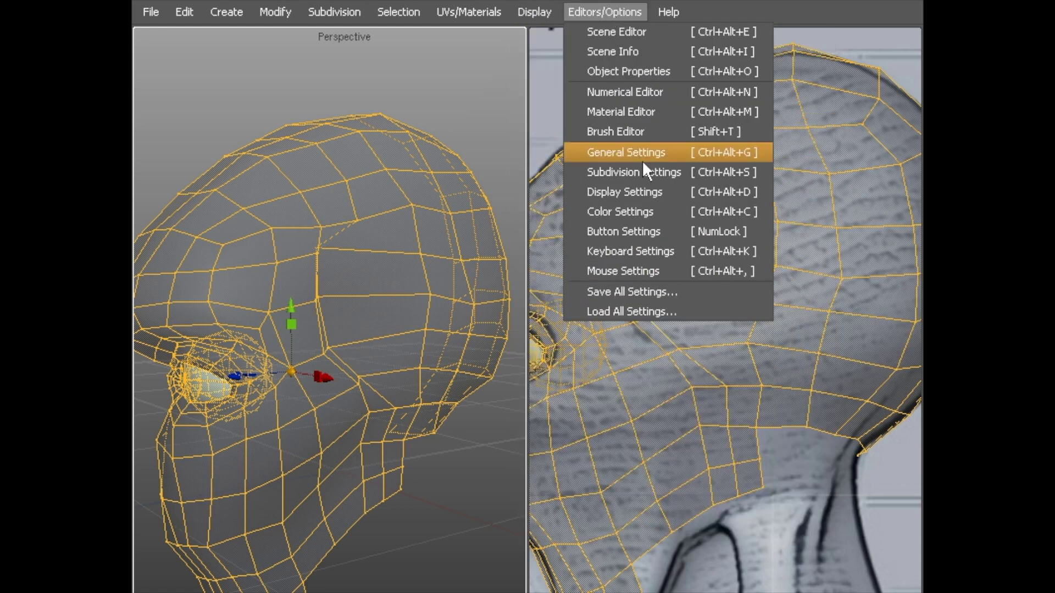
{"action": "mouse_move", "coordinate": [536, 11]}
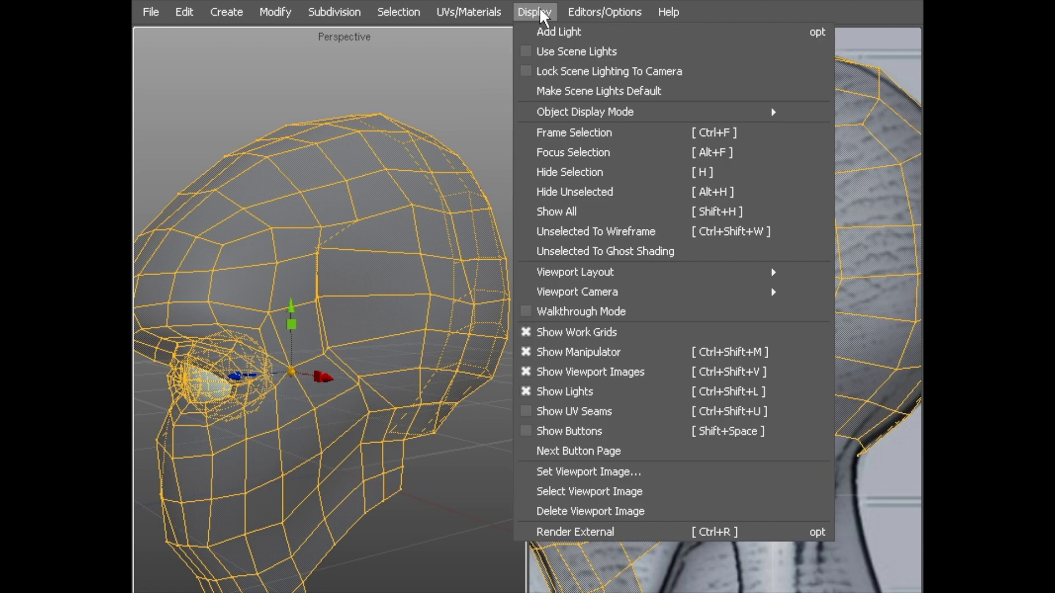
{"action": "mouse_move", "coordinate": [587, 109]}
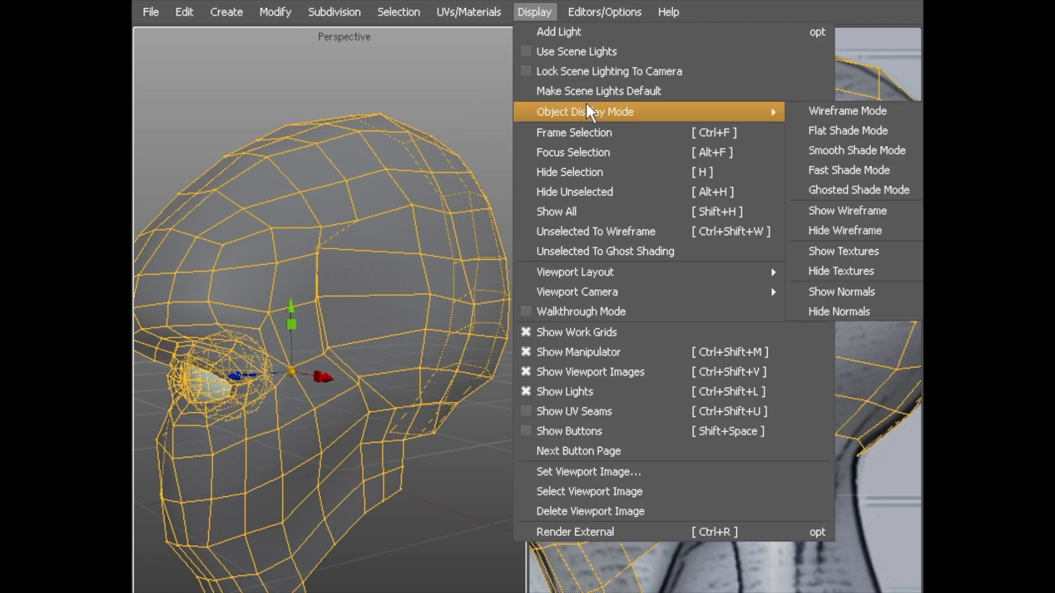
{"action": "left_click", "coordinate": [826, 130]}
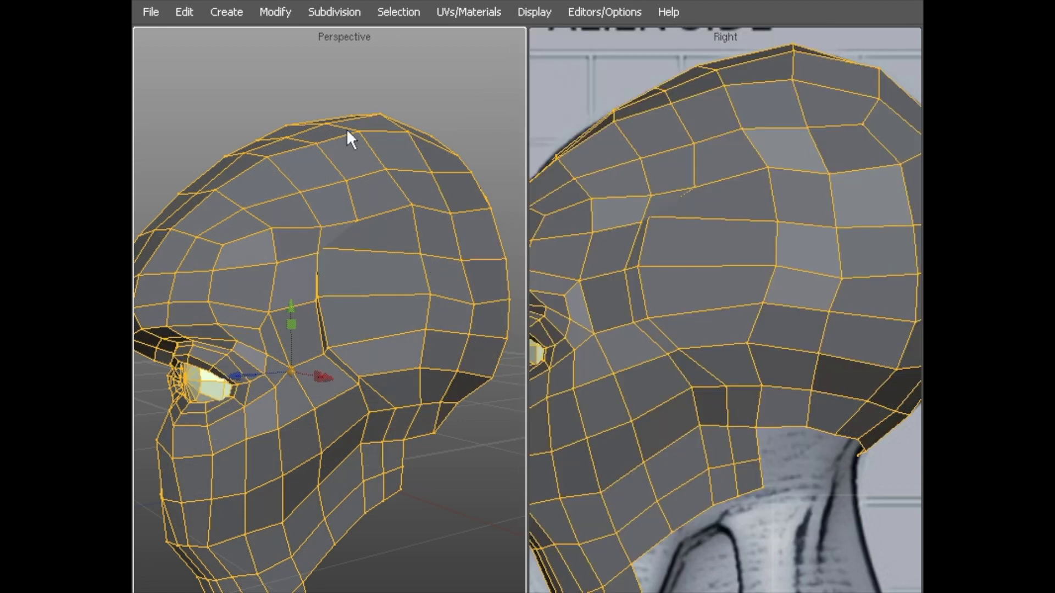
Subdivide the head for a smoother surface and deselect it to inspect the temple crease
{"action": "key", "text": "c"}
{"action": "left_click", "coordinate": [286, 88]}
{"action": "right_click_drag", "start_coordinate": [285, 88], "coordinate": [293, 135], "text": "alt"}
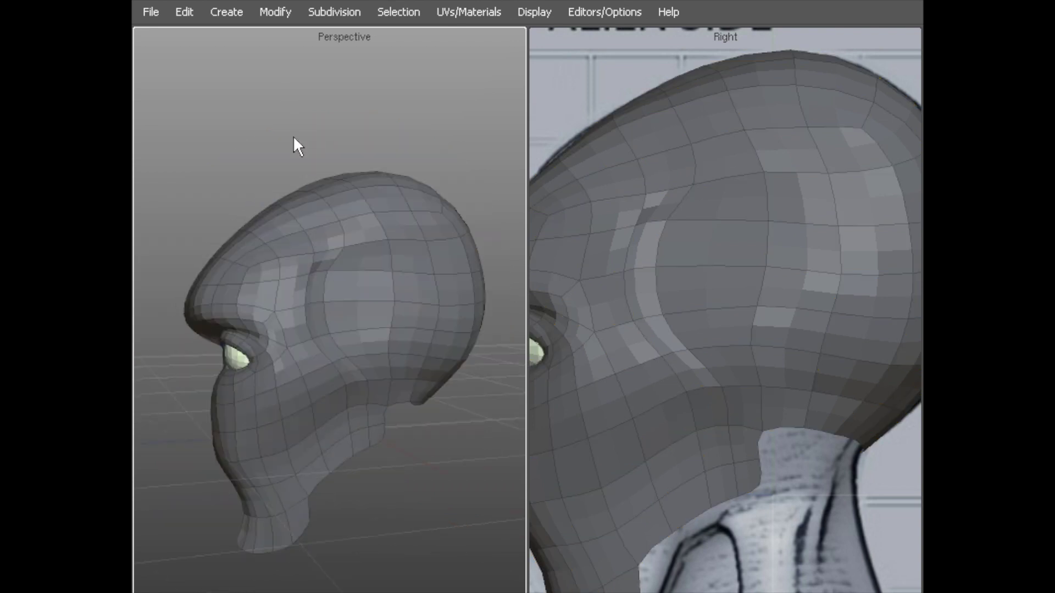
{"action": "left_click_drag", "start_coordinate": [293, 135], "coordinate": [302, 134], "text": "alt"}
Move the upper vertices just behind the temple crease forward along the curved line
{"action": "key", "text": "a"}
{"action": "left_click", "coordinate": [310, 272]}
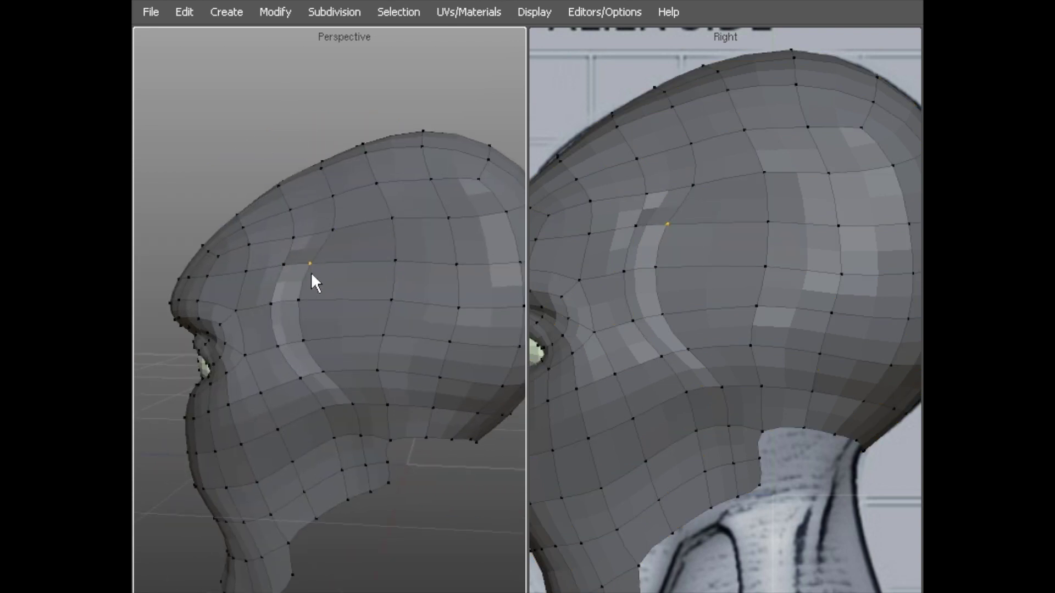
{"action": "left_click_drag", "start_coordinate": [311, 290], "coordinate": [285, 312]}
Shift the vertices of the next loop behind the temple forward to even out the polygon spacing
{"action": "left_click_drag", "start_coordinate": [351, 310], "coordinate": [310, 301], "text": "alt"}
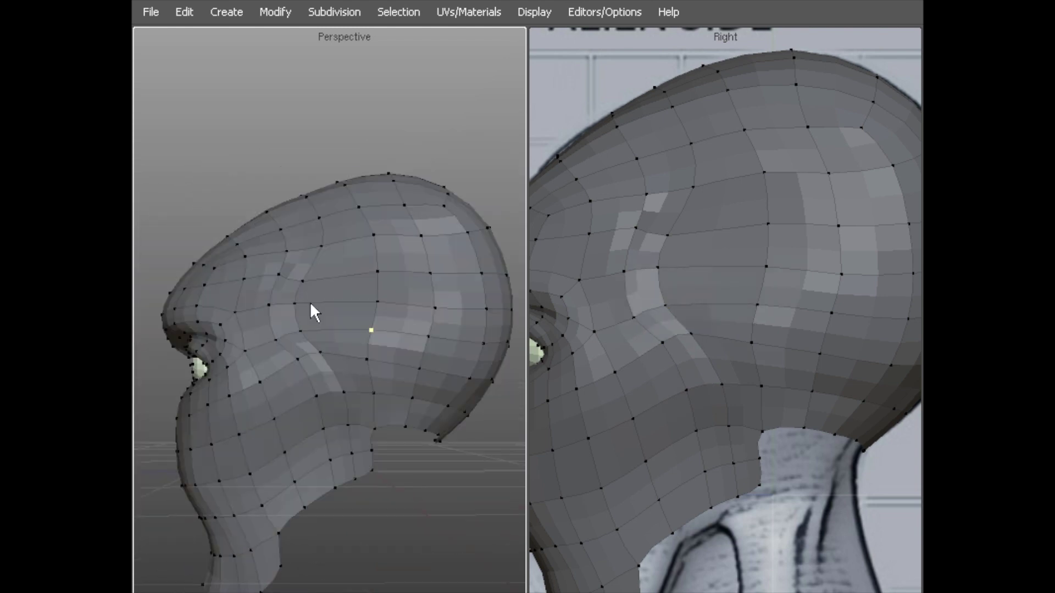
{"action": "left_click_drag", "start_coordinate": [367, 348], "coordinate": [341, 305]}
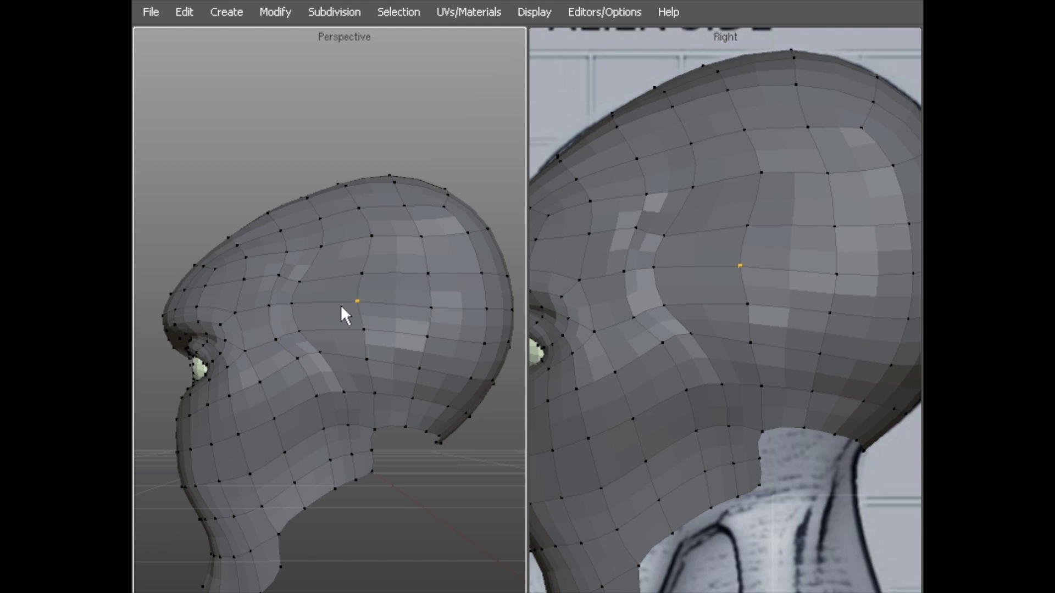
{"action": "left_click_drag", "start_coordinate": [394, 232], "coordinate": [287, 341], "text": "alt"}
{"action": "right_click_drag", "start_coordinate": [286, 342], "coordinate": [318, 328], "text": "alt"}
{"action": "left_click_drag", "start_coordinate": [300, 340], "coordinate": [313, 312]}
{"action": "left_click_drag", "start_coordinate": [327, 246], "coordinate": [302, 228]}
Examine the temple and jaw shape in perspective and against the whole side reference
{"action": "right_click_drag", "start_coordinate": [723, 263], "coordinate": [664, 274], "text": "alt"}
{"action": "left_click_drag", "start_coordinate": [663, 274], "coordinate": [674, 307], "text": "alt"}
{"action": "middle_click_drag", "start_coordinate": [676, 289], "coordinate": [665, 237], "text": "alt"}
{"action": "right_click_drag", "start_coordinate": [665, 238], "coordinate": [685, 238], "text": "alt"}
{"action": "left_click_drag", "start_coordinate": [228, 318], "coordinate": [259, 215], "text": "alt"}
{"action": "right_click_drag", "start_coordinate": [258, 215], "coordinate": [289, 218], "text": "alt"}
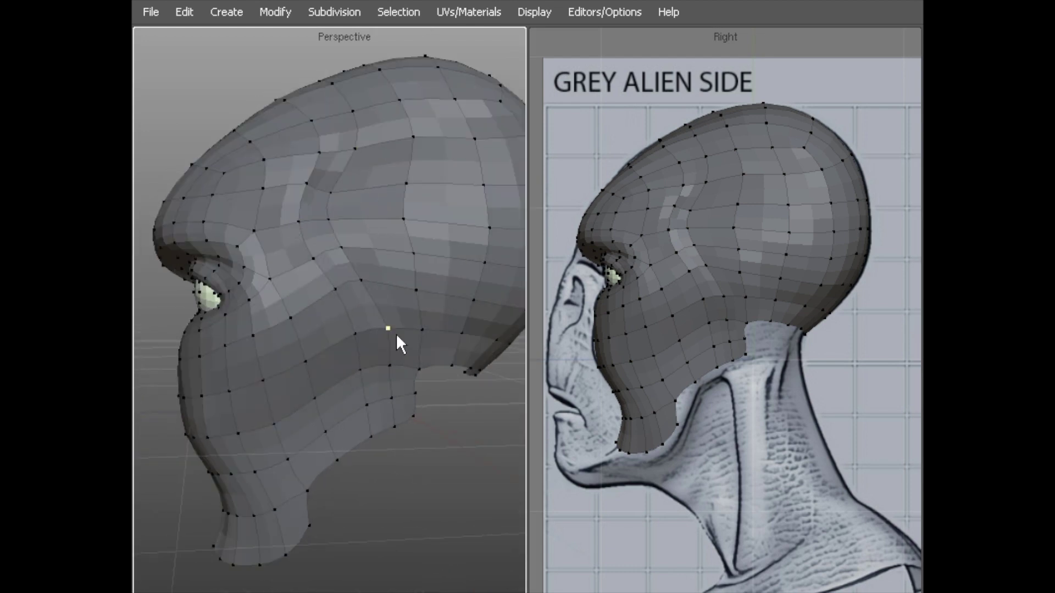
{"action": "left_click", "coordinate": [351, 292]}
{"action": "left_click_drag", "start_coordinate": [343, 262], "coordinate": [333, 219], "text": "alt"}
Show the outer eye area close up against the front reference and enable Soft Selection
{"action": "key", "text": "2"}
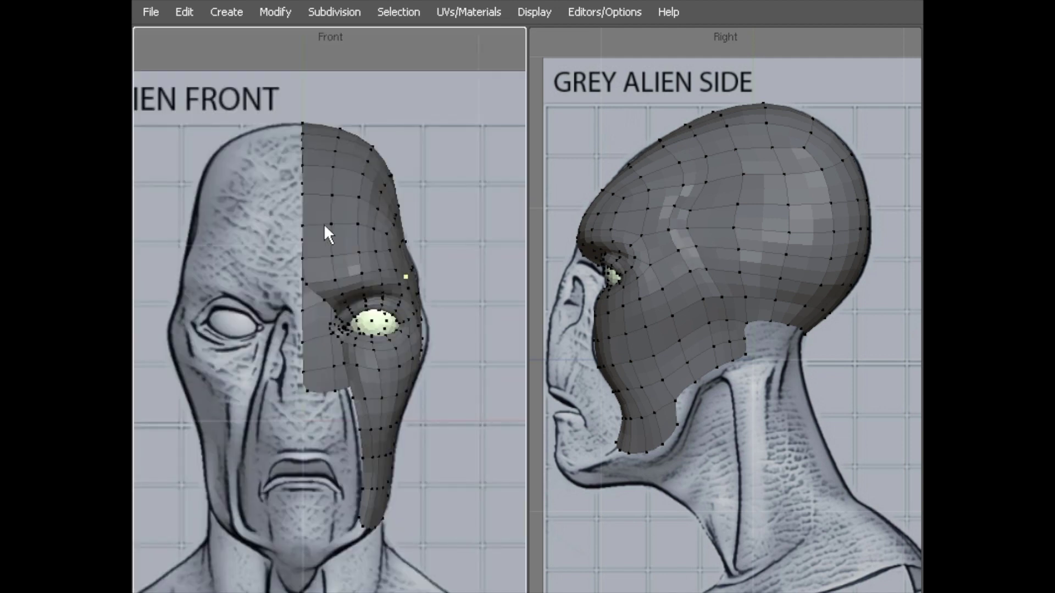
{"action": "right_click_drag", "start_coordinate": [360, 283], "coordinate": [422, 324], "text": "alt"}
{"action": "middle_click_drag", "start_coordinate": [426, 333], "coordinate": [344, 272], "text": "alt"}
{"action": "right_click_drag", "start_coordinate": [344, 273], "coordinate": [319, 215], "text": "alt"}
{"action": "mouse_move", "coordinate": [414, 345]}
{"action": "right_mouse_down", "text": "alt"}
{"action": "mouse_move", "coordinate": [452, 318]}
{"action": "mouse_move", "coordinate": [408, 363]}
{"action": "right_mouse_up", "text": "alt"}
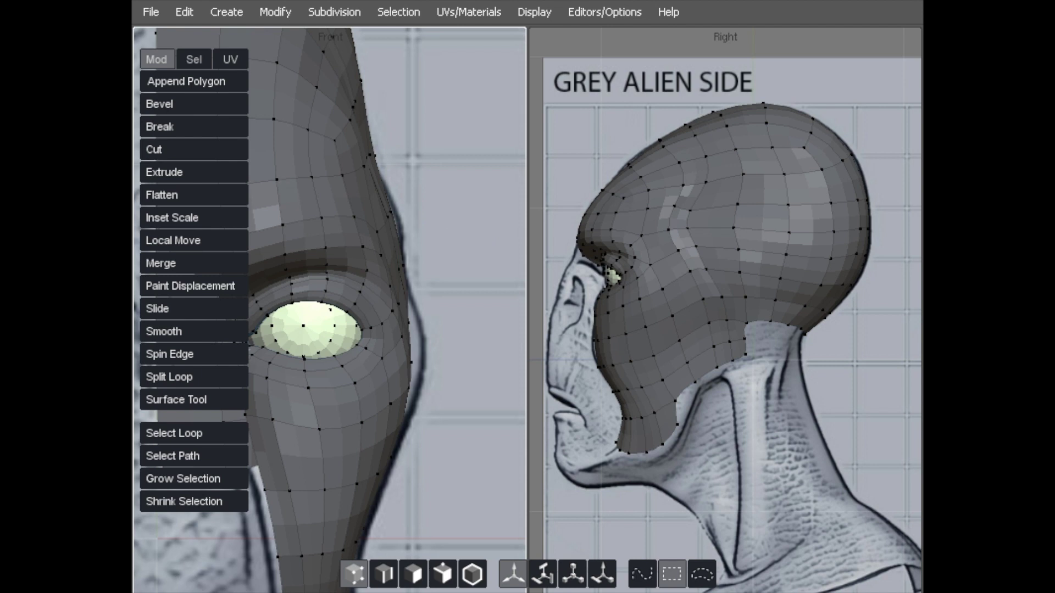
{"action": "left_click", "coordinate": [195, 60]}
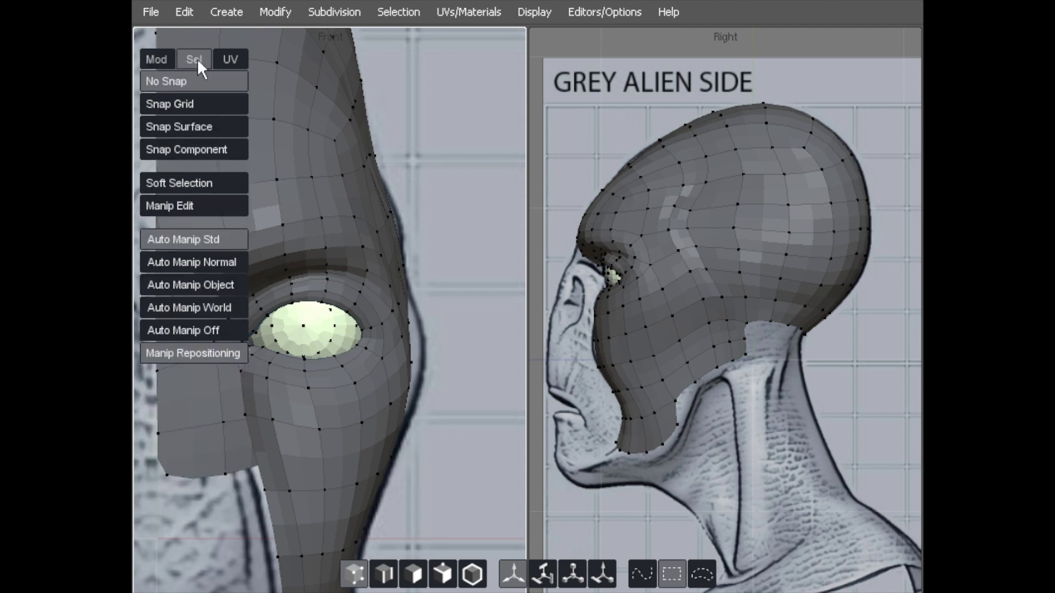
{"action": "left_click", "coordinate": [165, 182]}
Pull the outermost vertex beside the eye toward the front outline and widen the soft selection falloff
{"action": "left_click", "coordinate": [400, 309]}
{"action": "left_click_drag", "start_coordinate": [401, 308], "coordinate": [421, 281]}
{"action": "scroll", "coordinate": [354, 222], "scroll_direction": "down", "scroll_amount": 3}
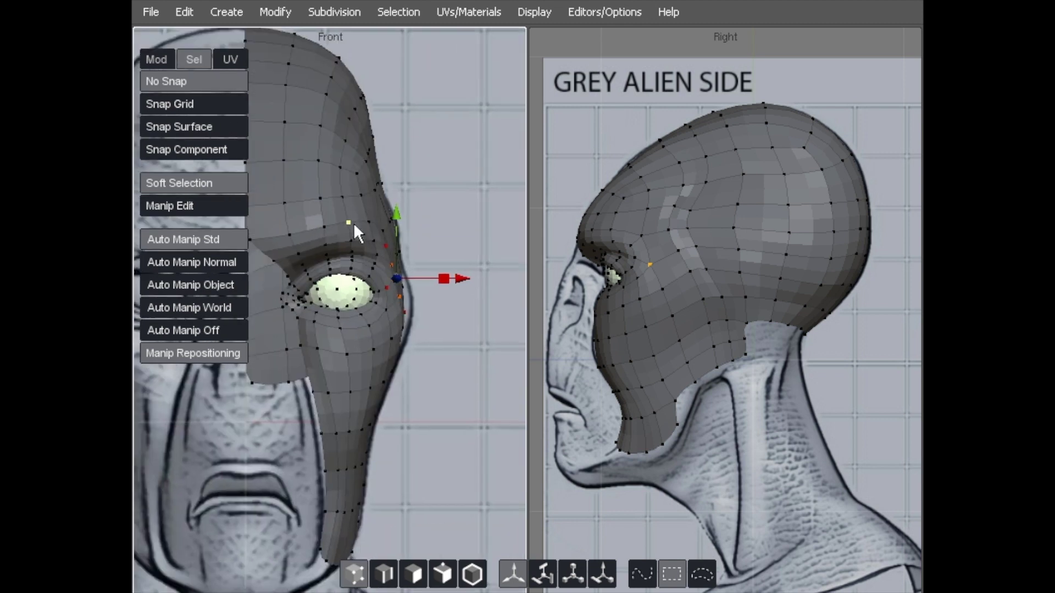
{"action": "scroll", "coordinate": [354, 223], "scroll_direction": "up", "scroll_amount": 3}
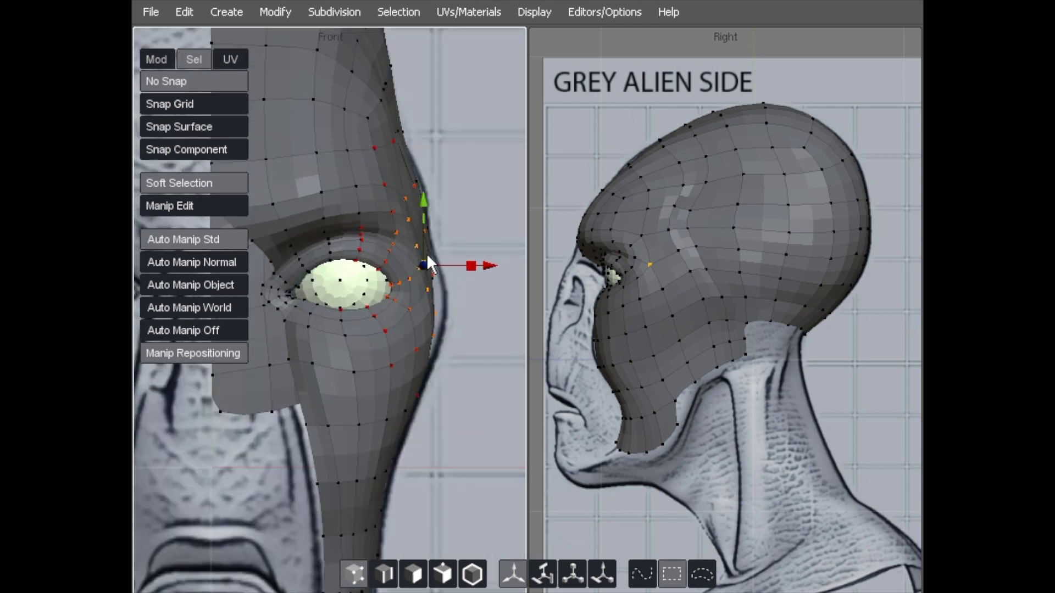
{"action": "scroll", "coordinate": [352, 239], "scroll_direction": "down", "scroll_amount": 3}
{"action": "scroll", "coordinate": [329, 238], "scroll_direction": "up", "scroll_amount": 3}
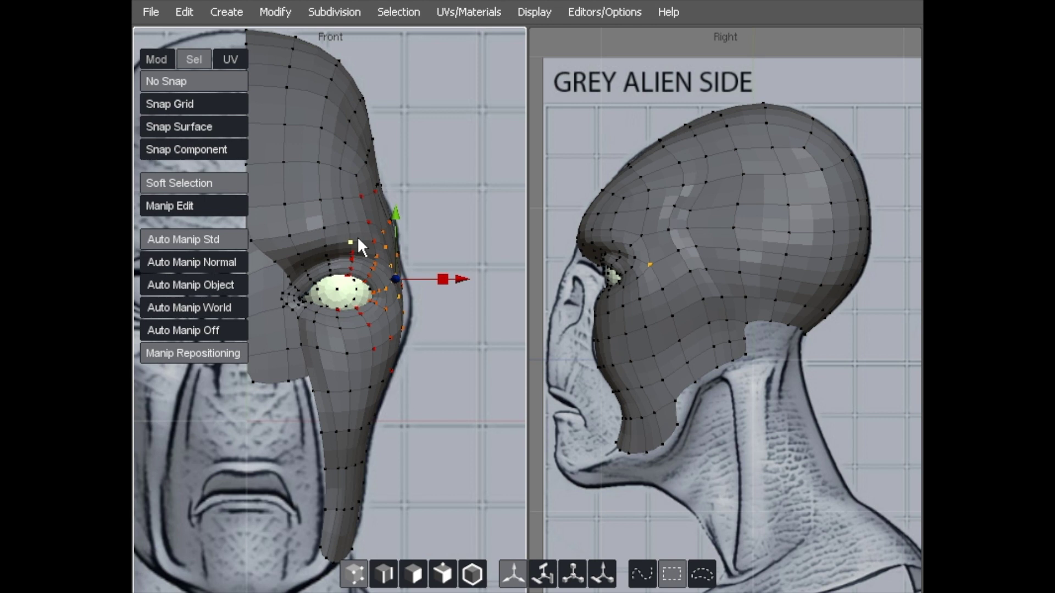
{"action": "scroll", "coordinate": [334, 236], "scroll_direction": "up", "scroll_amount": 3}
Push the side-of-head vertices at eye level outward to follow the outline in the front reference
{"action": "left_click", "coordinate": [460, 164]}
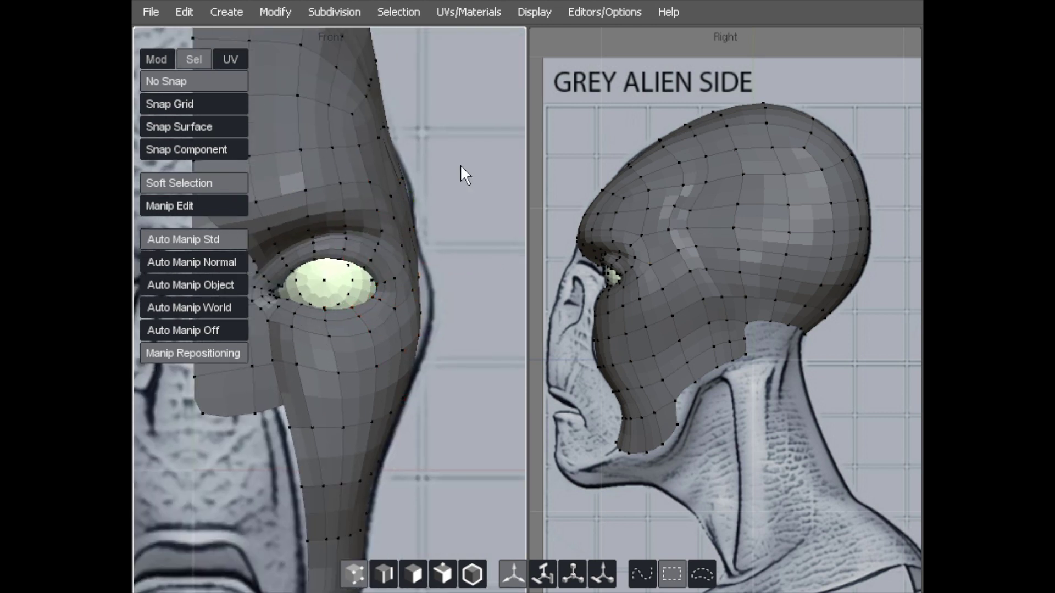
{"action": "left_click_drag", "start_coordinate": [424, 285], "coordinate": [429, 290]}
{"action": "scroll", "coordinate": [424, 277], "scroll_direction": "down", "scroll_amount": 2}
{"action": "left_click", "coordinate": [417, 281]}
{"action": "left_click", "coordinate": [416, 311]}
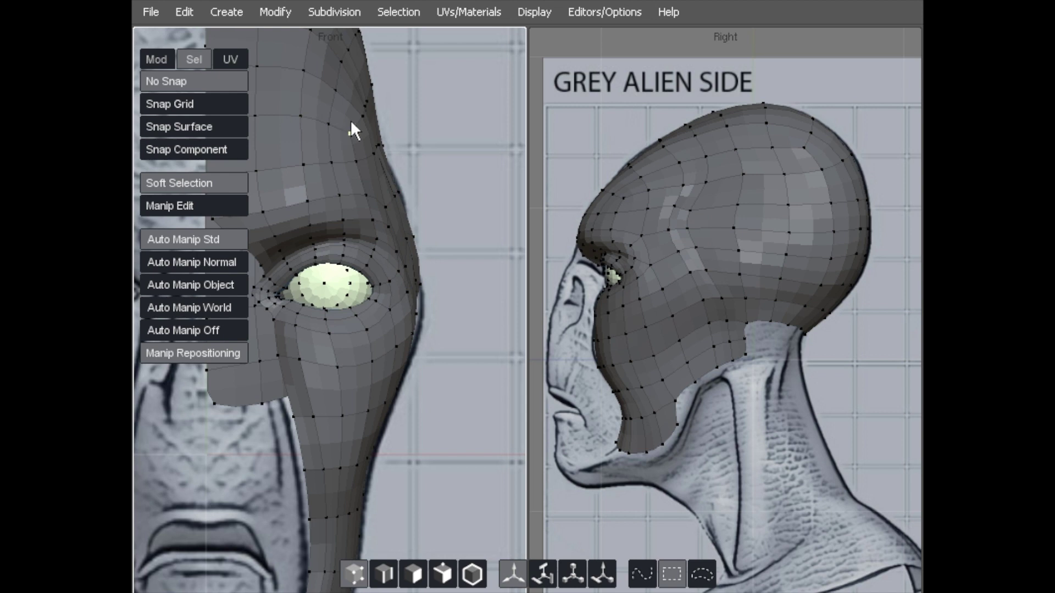
Check the temple in perspective and adjust the cheekbone vertices beside the eye to the front reference's outline
{"action": "key", "text": "5"}
{"action": "left_click_drag", "start_coordinate": [330, 264], "coordinate": [434, 305], "text": "alt"}
{"action": "left_click", "coordinate": [419, 271]}
{"action": "left_click_drag", "start_coordinate": [432, 240], "coordinate": [413, 256], "text": "alt"}
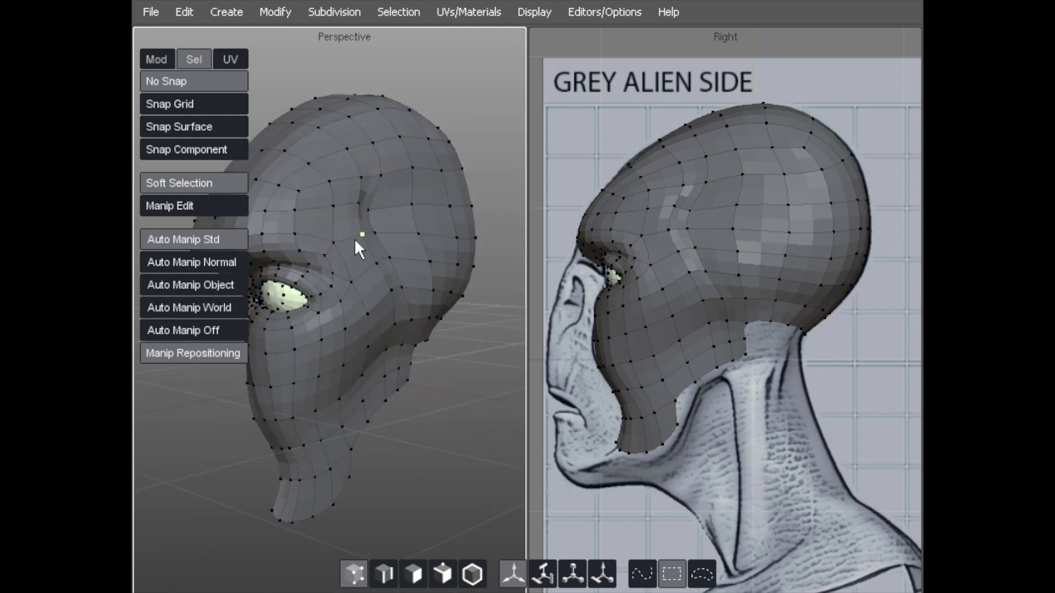
{"action": "key", "text": "KP_2"}
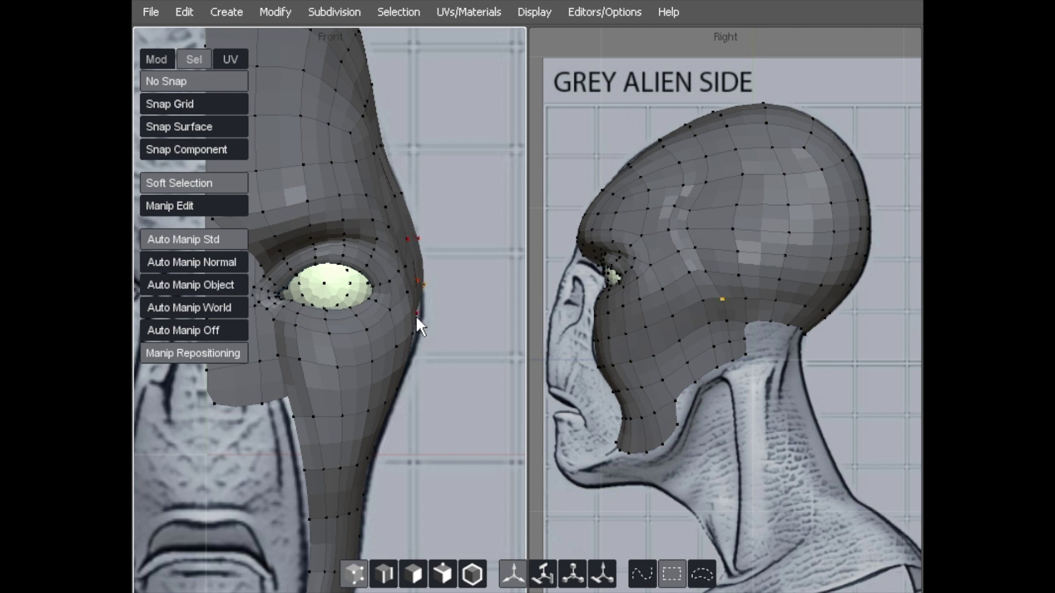
{"action": "left_click", "coordinate": [418, 333]}
{"action": "left_click_drag", "start_coordinate": [413, 336], "coordinate": [410, 337]}
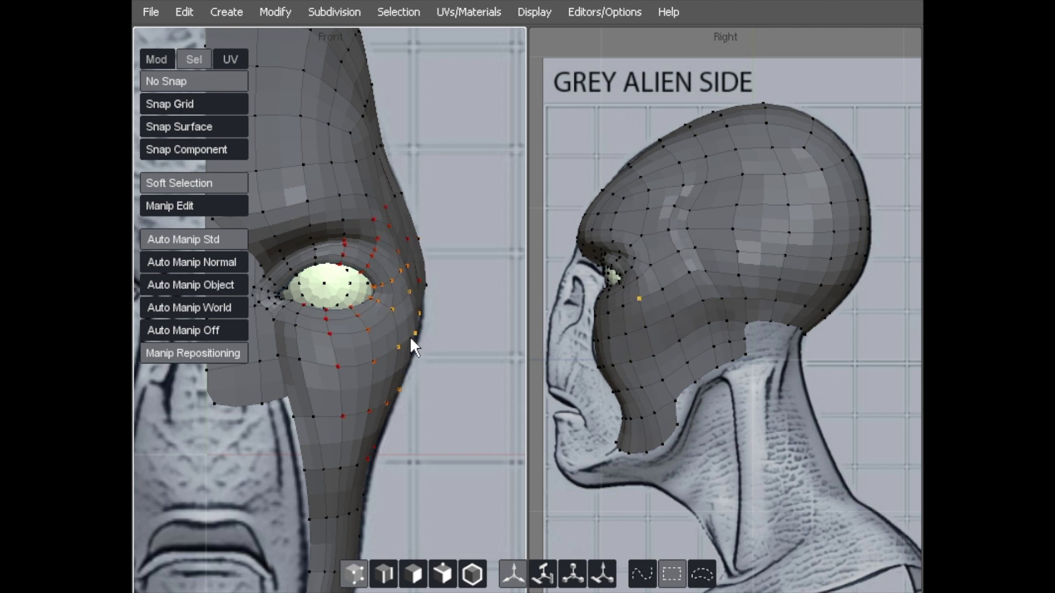
Nudge the forehead profile vertices onto the skull outline in the side reference
{"action": "right_click_drag", "start_coordinate": [493, 291], "coordinate": [696, 289], "text": "alt"}
{"action": "middle_click_drag", "start_coordinate": [696, 291], "coordinate": [689, 321], "text": "alt"}
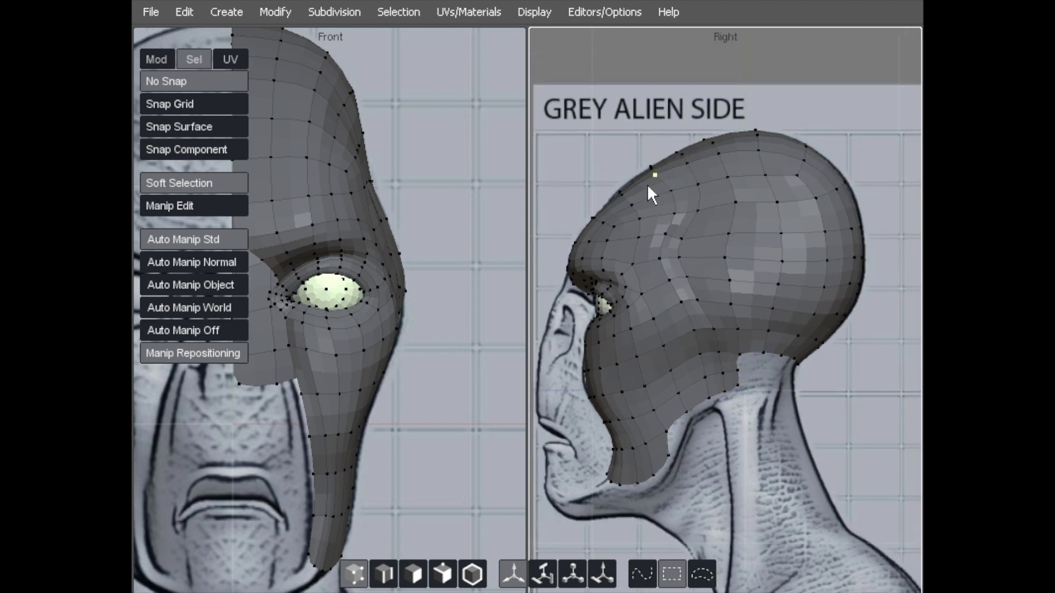
{"action": "scroll", "coordinate": [625, 188], "scroll_direction": "up", "scroll_amount": 4}
{"action": "middle_click_drag", "start_coordinate": [624, 188], "coordinate": [851, 438], "text": "alt"}
{"action": "left_click_drag", "start_coordinate": [697, 277], "coordinate": [691, 270]}
{"action": "middle_click_drag", "start_coordinate": [691, 270], "coordinate": [575, 284], "text": "alt"}
{"action": "right_click_drag", "start_coordinate": [575, 284], "coordinate": [484, 291], "text": "alt"}
Pull the profile vertices at the back of the skull outward to meet the side reference's outline
{"action": "middle_click_drag", "start_coordinate": [813, 271], "coordinate": [631, 233], "text": "alt"}
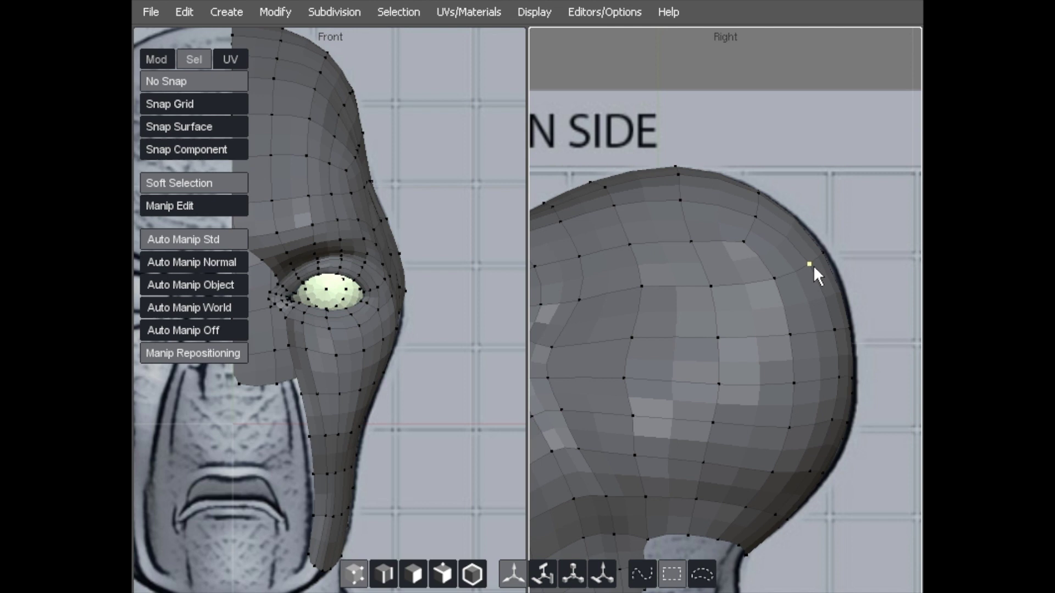
{"action": "left_click_drag", "start_coordinate": [818, 258], "coordinate": [836, 252]}
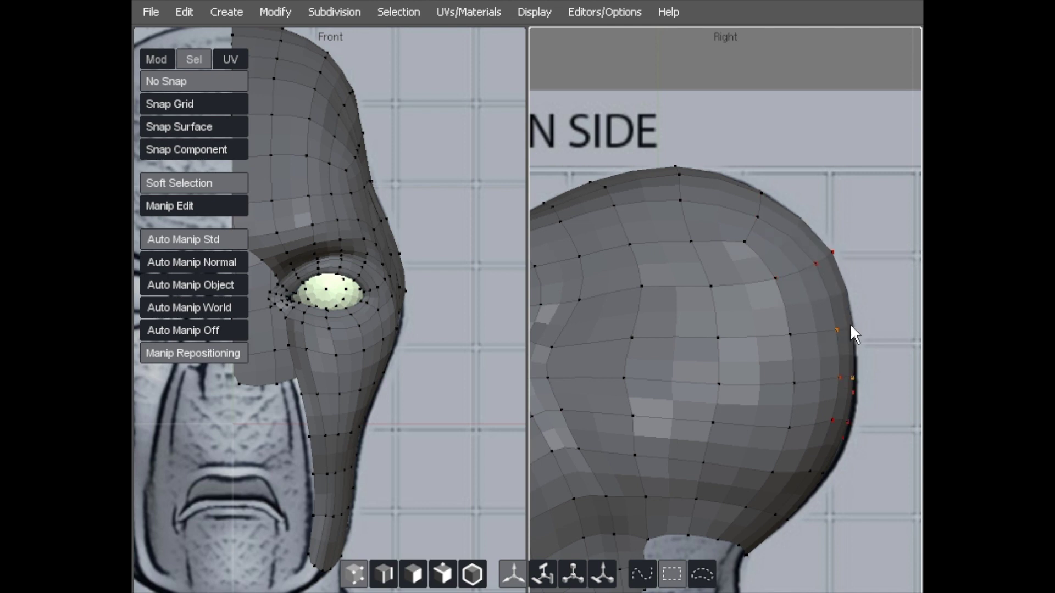
{"action": "left_click_drag", "start_coordinate": [858, 395], "coordinate": [860, 375]}
{"action": "left_click_drag", "start_coordinate": [846, 429], "coordinate": [850, 418]}
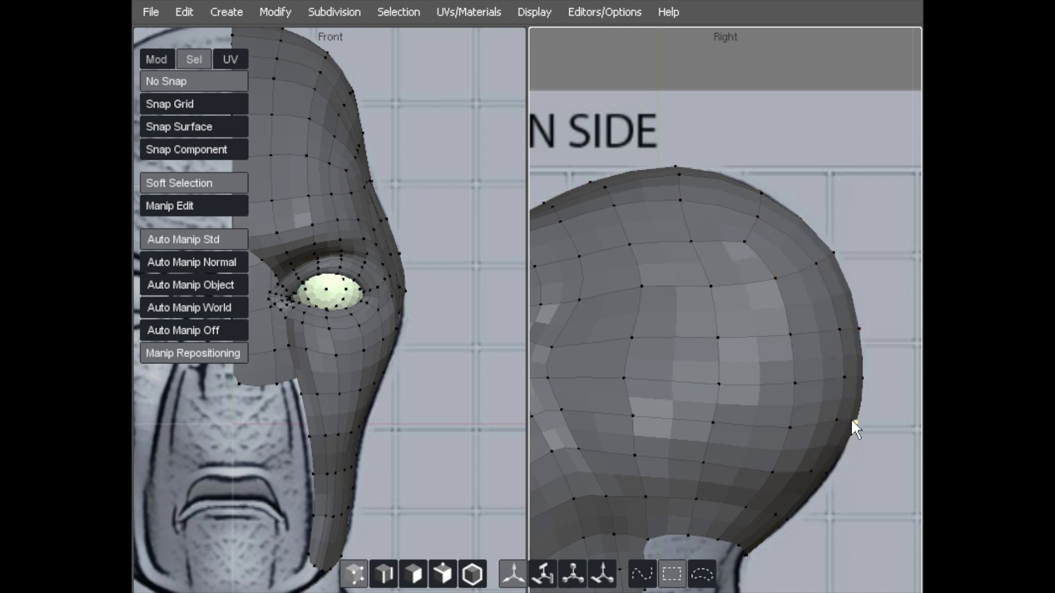
{"action": "middle_click_drag", "start_coordinate": [850, 417], "coordinate": [842, 318], "text": "alt"}
{"action": "middle_click_drag", "start_coordinate": [754, 304], "coordinate": [746, 241], "text": "alt"}
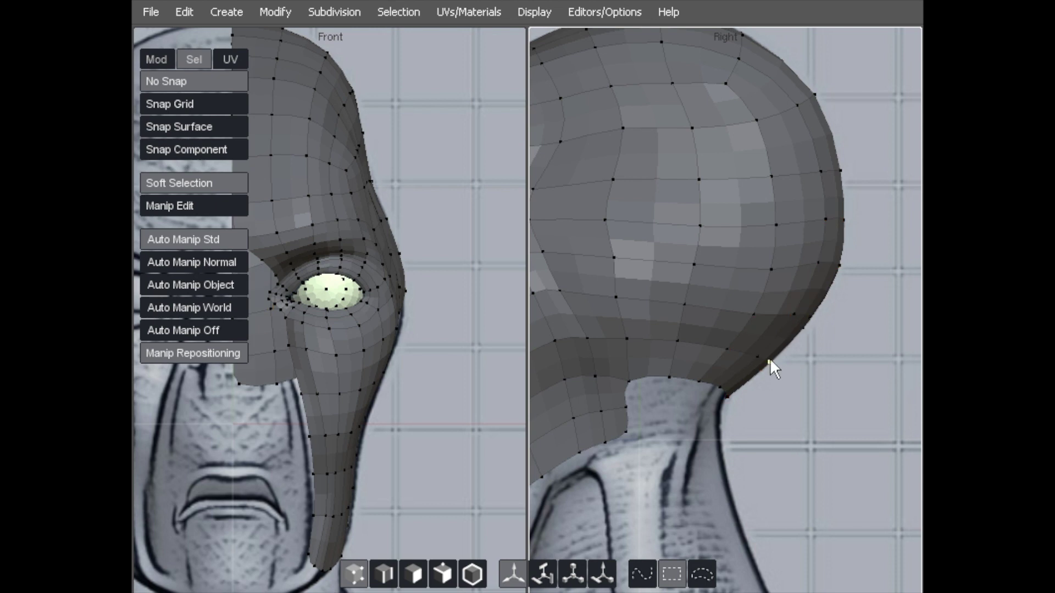
{"action": "right_click_drag", "start_coordinate": [786, 343], "coordinate": [736, 324], "text": "alt"}
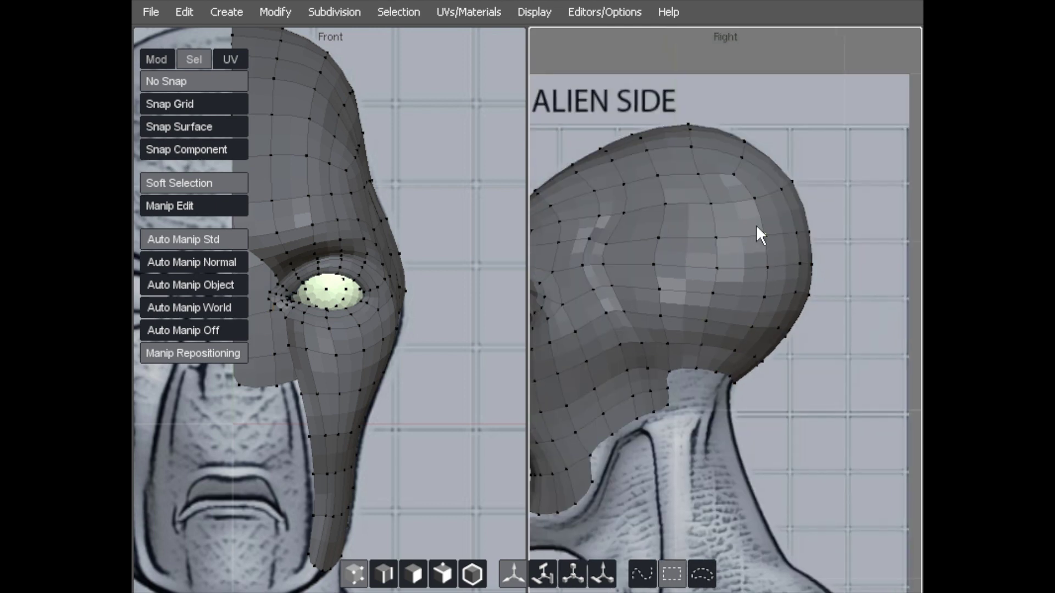
Adjust the vertex at the upper corner of the crown to the skull outline in the front reference
{"action": "scroll", "coordinate": [396, 192], "scroll_direction": "down", "scroll_amount": 3}
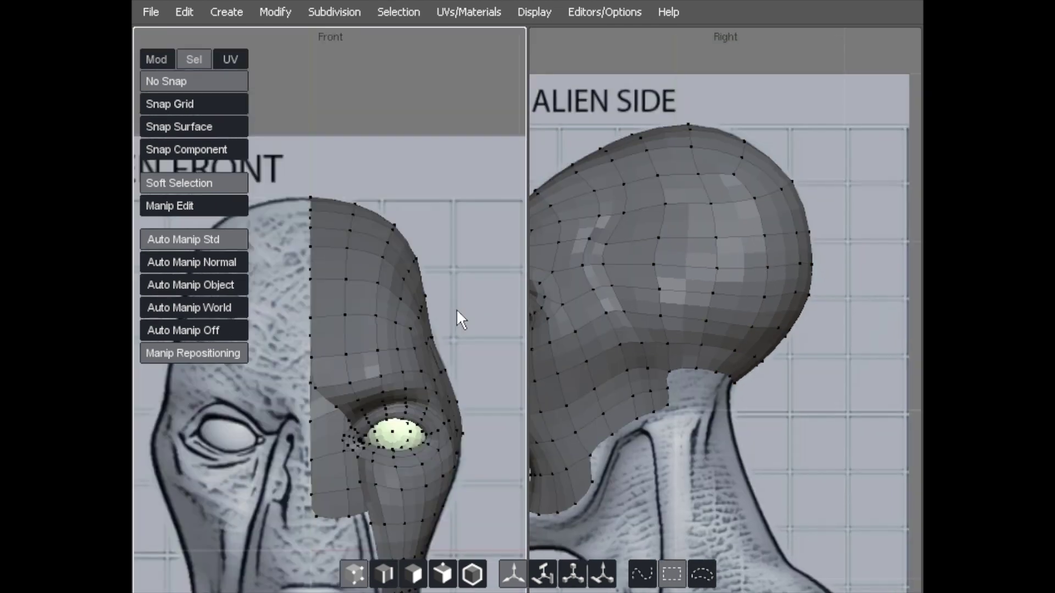
{"action": "left_click", "coordinate": [391, 235]}
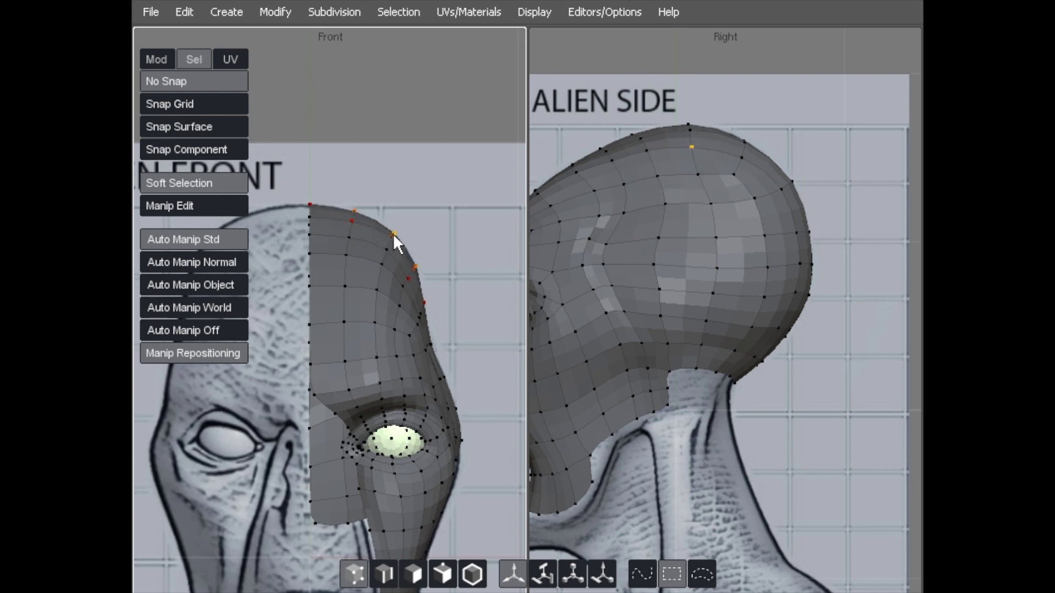
{"action": "scroll", "coordinate": [387, 252], "scroll_direction": "down", "scroll_amount": 4}
Move the outer vertices of the lower cheek and cheekbone onto the face outline in the front reference
{"action": "right_click_drag", "start_coordinate": [457, 387], "coordinate": [498, 330], "text": "alt"}
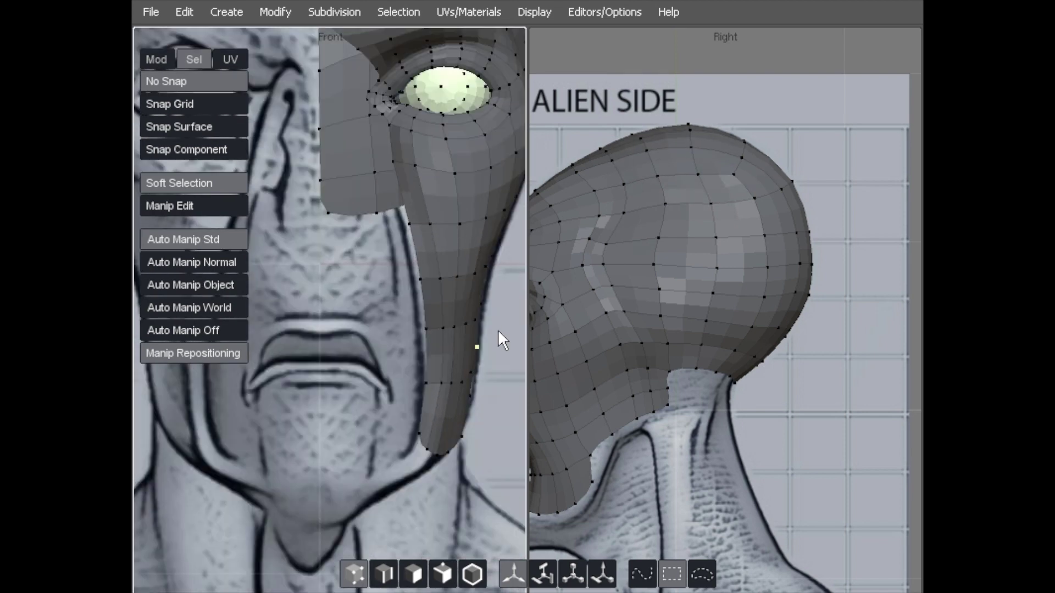
{"action": "middle_click_drag", "start_coordinate": [474, 388], "coordinate": [325, 335], "text": "alt"}
{"action": "left_click_drag", "start_coordinate": [324, 335], "coordinate": [344, 273]}
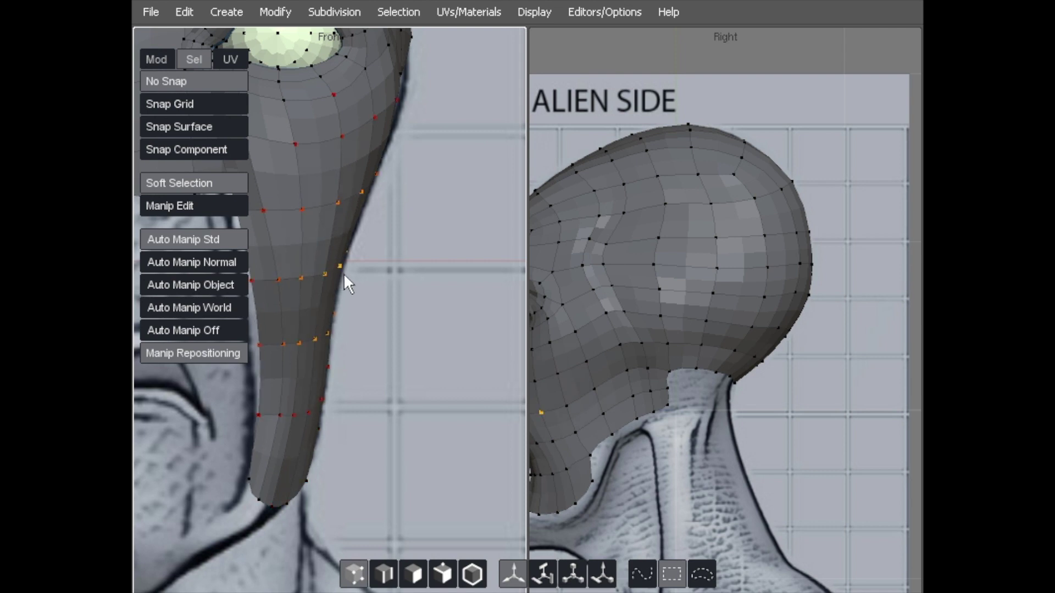
{"action": "right_click_drag", "start_coordinate": [344, 273], "coordinate": [336, 269], "text": "alt"}
{"action": "middle_click_drag", "start_coordinate": [336, 270], "coordinate": [360, 343], "text": "alt"}
{"action": "left_click", "coordinate": [423, 176]}
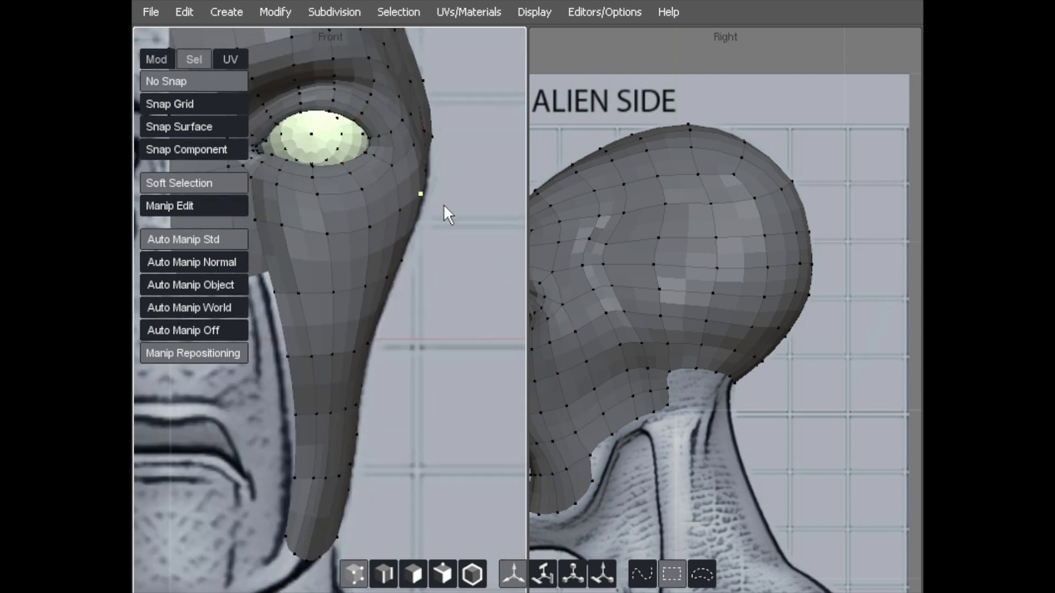
Nudge the outer jaw vertices to the front reference's outline and check the whole face contour
{"action": "right_click_drag", "start_coordinate": [443, 203], "coordinate": [374, 252], "text": "alt"}
{"action": "middle_click_drag", "start_coordinate": [373, 252], "coordinate": [352, 339], "text": "alt"}
{"action": "left_click", "coordinate": [355, 336]}
{"action": "right_click_drag", "start_coordinate": [355, 334], "coordinate": [351, 319], "text": "alt"}
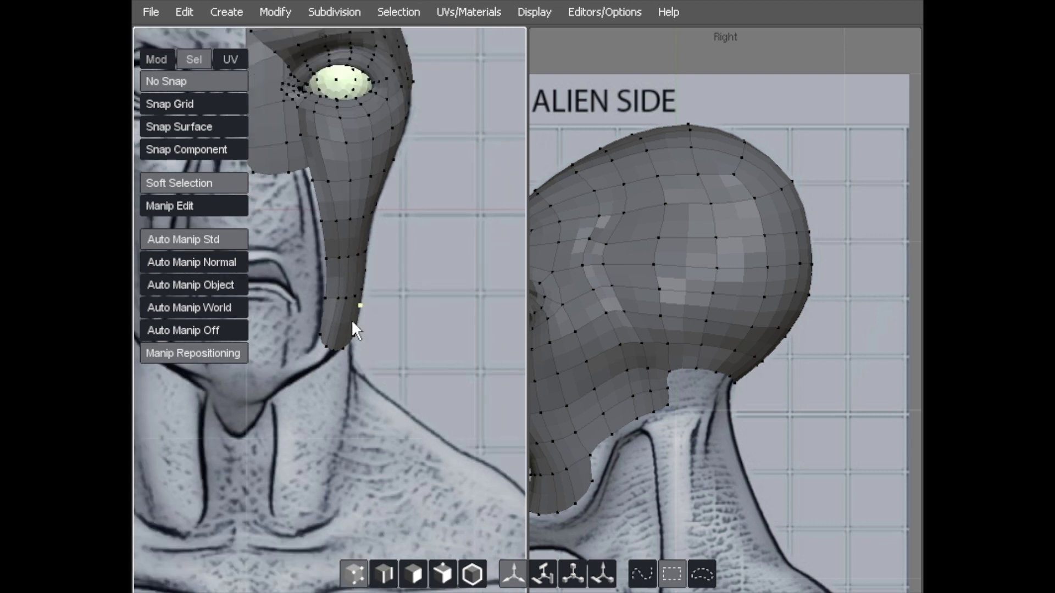
{"action": "middle_click_drag", "start_coordinate": [351, 319], "coordinate": [405, 413], "text": "alt"}
{"action": "middle_click_drag", "start_coordinate": [425, 292], "coordinate": [456, 397], "text": "alt"}
{"action": "right_click_drag", "start_coordinate": [455, 396], "coordinate": [416, 336], "text": "alt"}
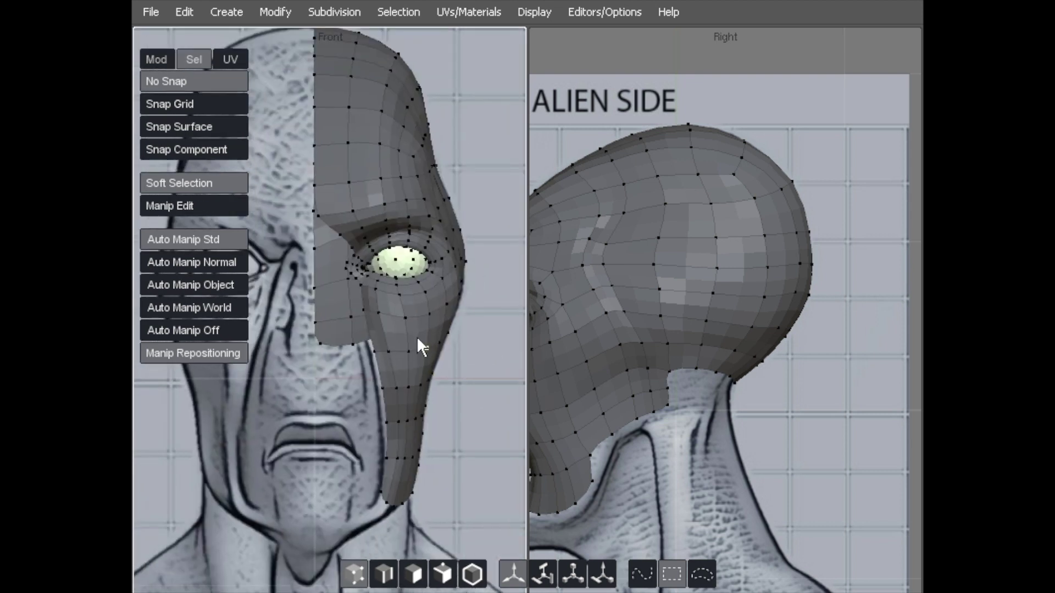
Check the smoothed head's outline against the front reference and switch back to the unsmoothed cage
{"action": "middle_click_drag", "start_coordinate": [416, 336], "coordinate": [394, 284], "text": "alt"}
{"action": "right_click_drag", "start_coordinate": [394, 292], "coordinate": [392, 316], "text": "alt"}
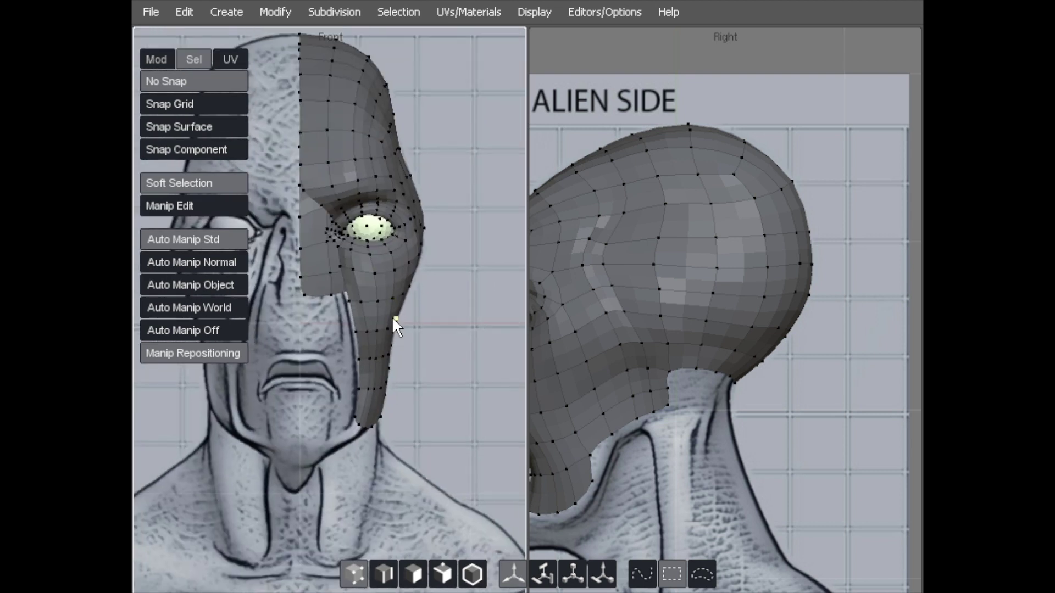
{"action": "middle_click_drag", "start_coordinate": [424, 328], "coordinate": [444, 349], "text": "alt"}
{"action": "right_click_drag", "start_coordinate": [444, 349], "coordinate": [450, 330], "text": "alt"}
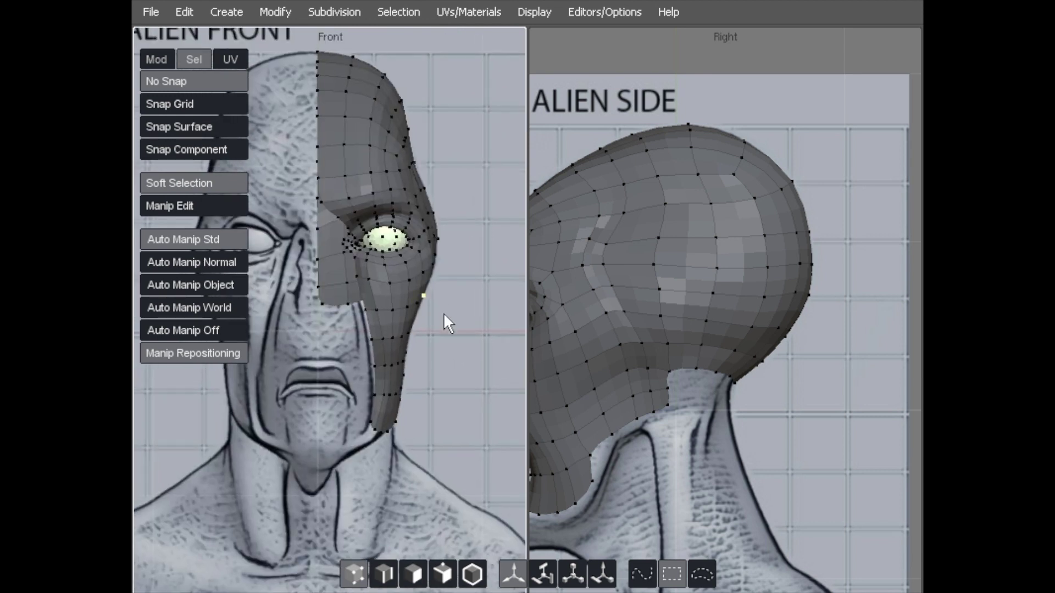
{"action": "middle_click_drag", "start_coordinate": [444, 316], "coordinate": [442, 336], "text": "alt"}
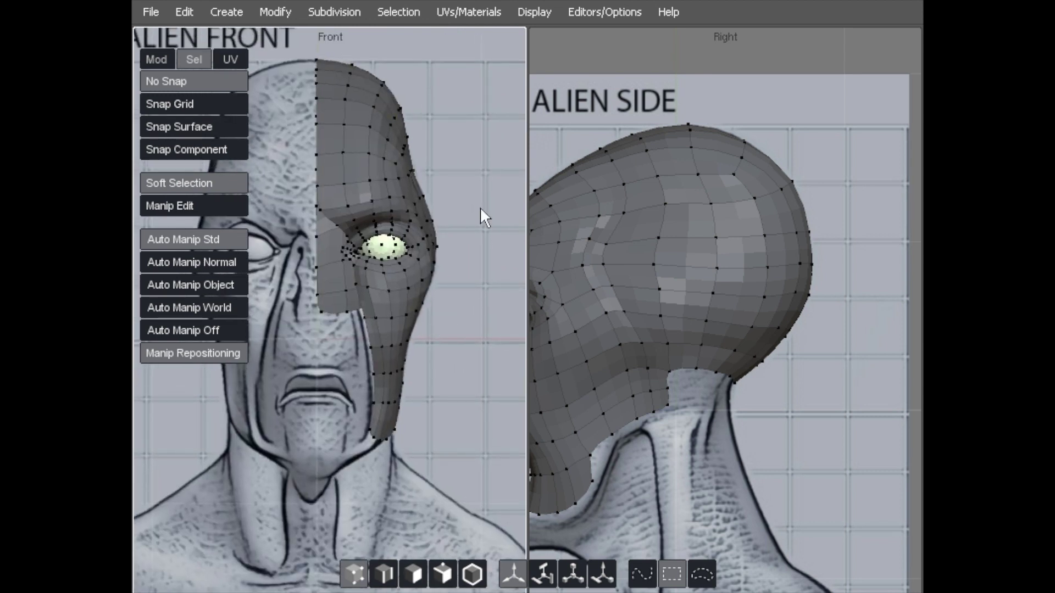
{"action": "key", "text": "v"}
{"action": "mouse_move", "coordinate": [484, 302]}
{"action": "right_mouse_down", "text": "alt"}
{"action": "mouse_move", "coordinate": [407, 264]}
{"action": "mouse_move", "coordinate": [483, 282]}
{"action": "right_mouse_up", "text": "alt"}
{"action": "mouse_move", "coordinate": [478, 293]}
{"action": "middle_mouse_down", "text": "alt"}
{"action": "mouse_move", "coordinate": [472, 278]}
{"action": "mouse_move", "coordinate": [475, 302]}
{"action": "middle_mouse_up", "text": "alt"}
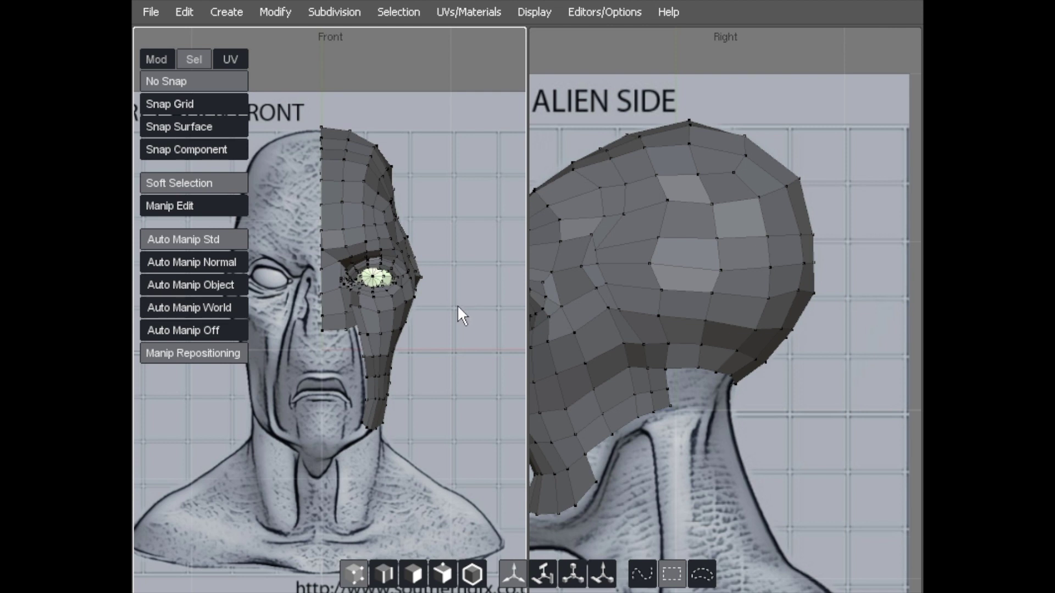
{"action": "right_click_drag", "start_coordinate": [468, 306], "coordinate": [464, 322], "text": "alt"}
{"action": "middle_click_drag", "start_coordinate": [464, 322], "coordinate": [490, 292], "text": "alt"}
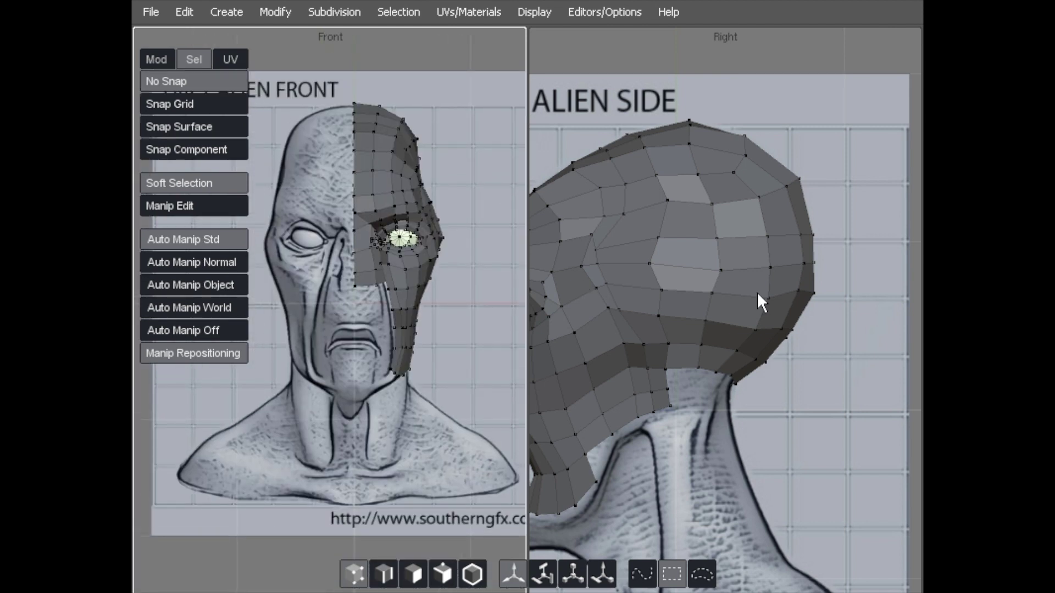
Turn off soft selection and hide the on-screen buttons to free the side view of the skull
{"action": "right_click_drag", "start_coordinate": [767, 291], "coordinate": [771, 275], "text": "alt"}
{"action": "middle_click_drag", "start_coordinate": [772, 275], "coordinate": [845, 215], "text": "alt"}
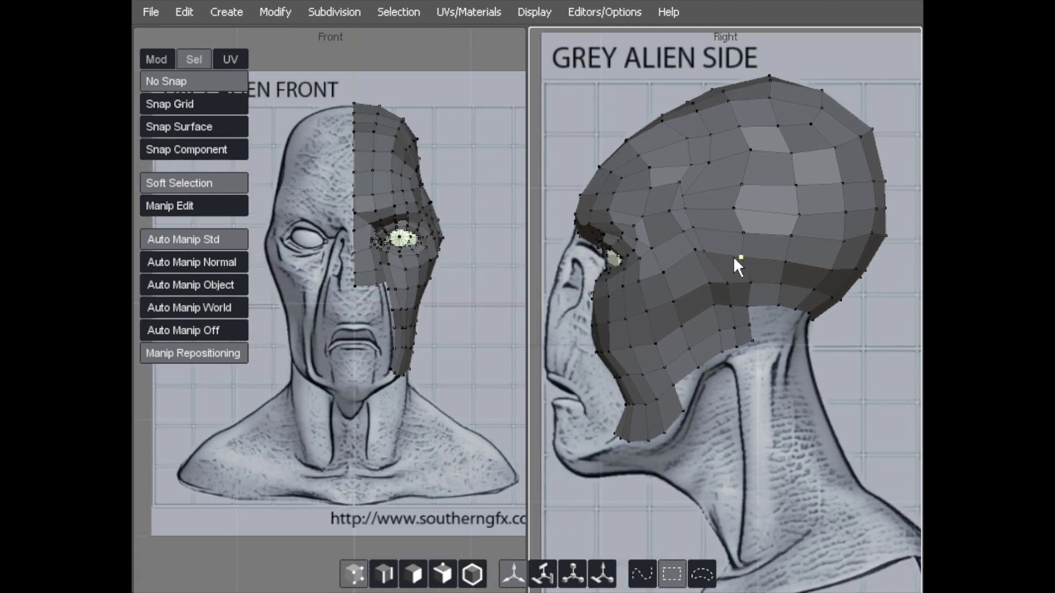
{"action": "right_click_drag", "start_coordinate": [682, 234], "coordinate": [740, 218], "text": "alt"}
{"action": "left_click", "coordinate": [687, 155]}
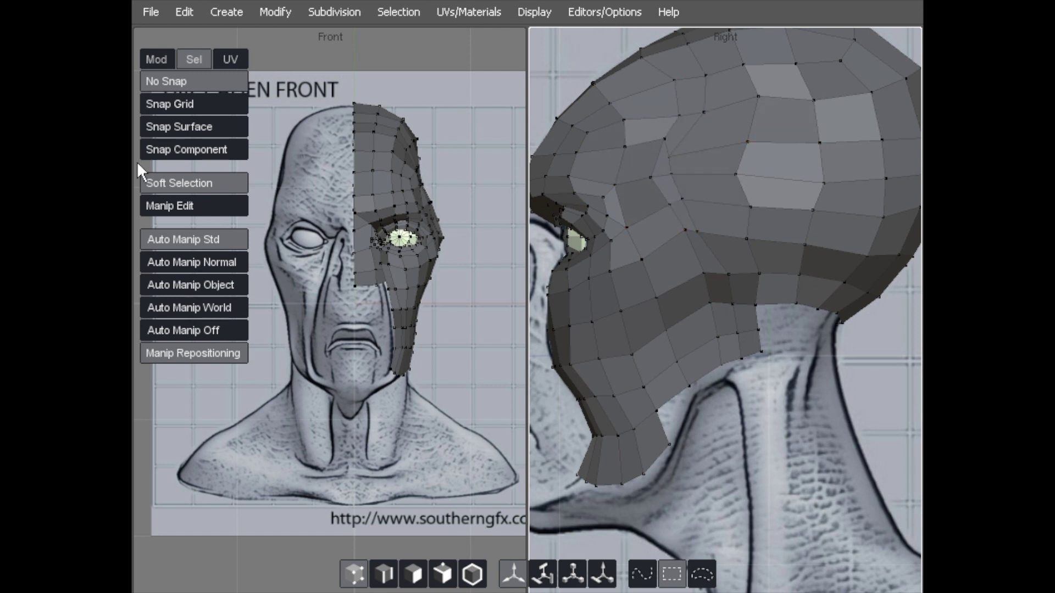
{"action": "left_click", "coordinate": [165, 188]}
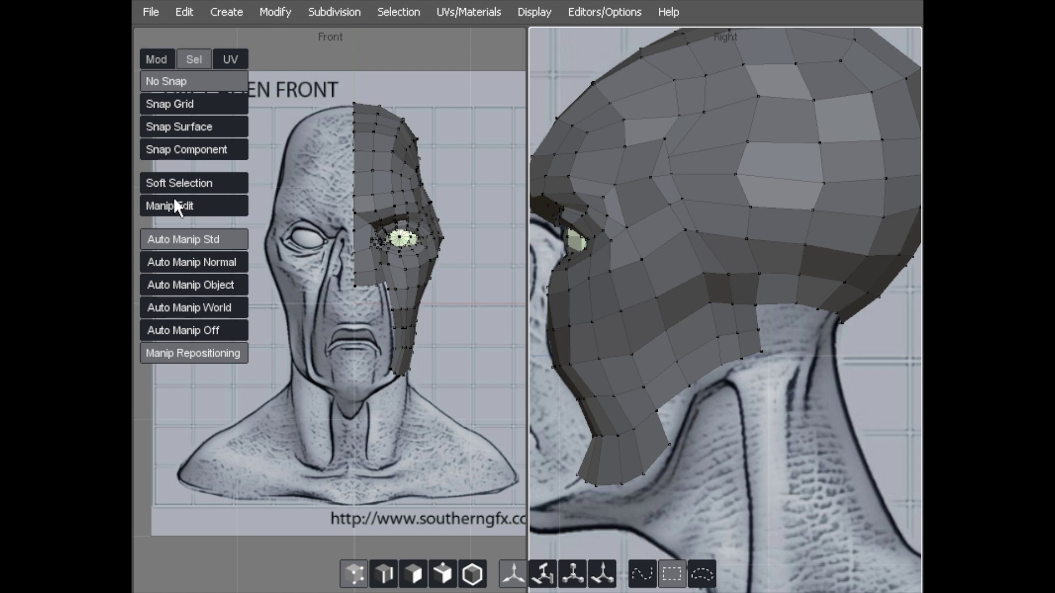
{"action": "key", "text": "Tab"}
{"action": "scroll", "coordinate": [548, 209], "scroll_direction": "up", "scroll_amount": 2}
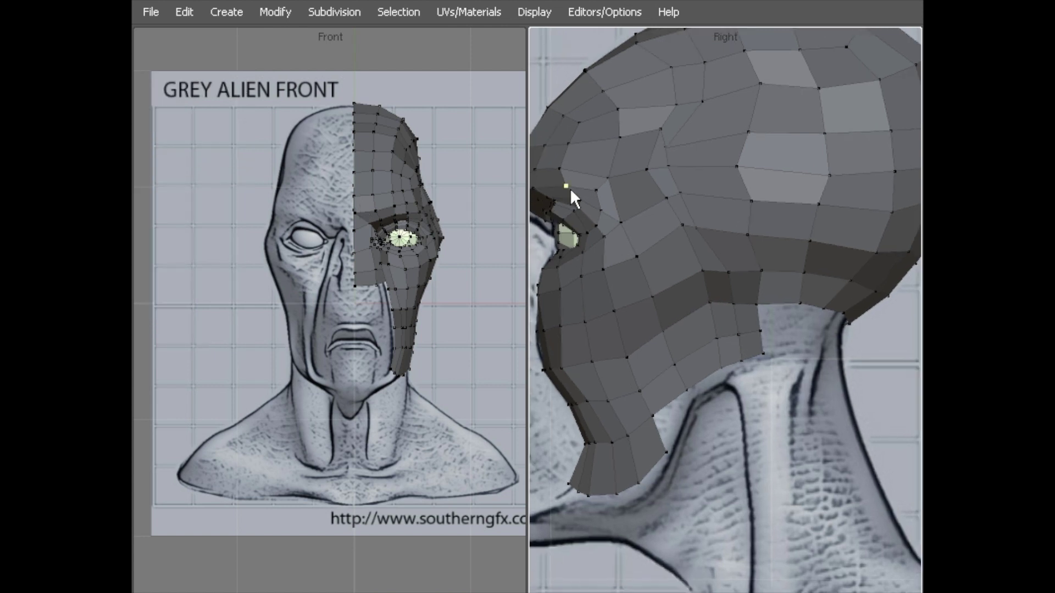
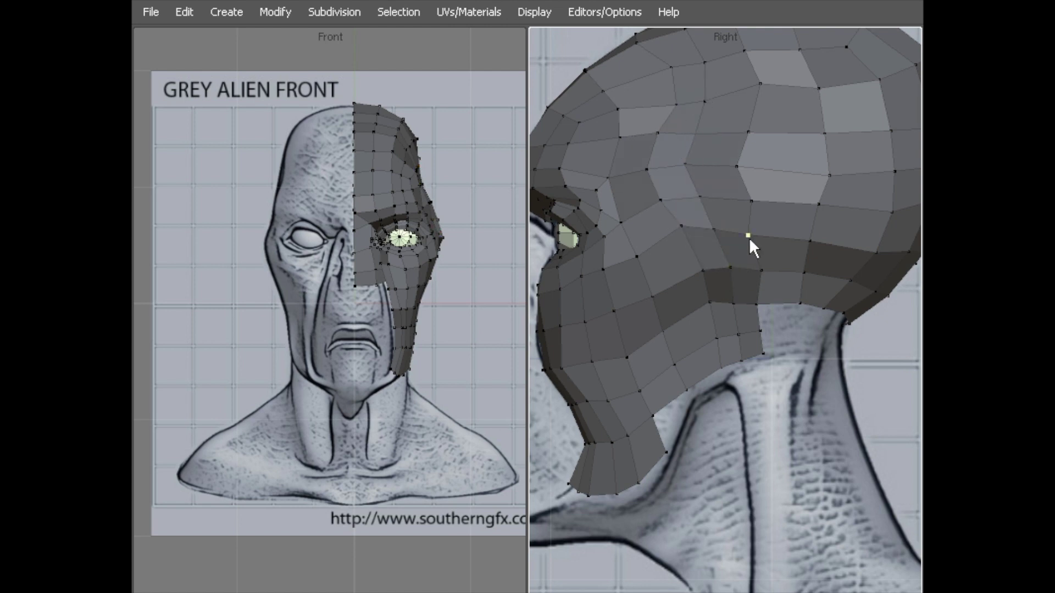
Shift the vertices of the vertical edge loop on the side of the skull to even out the face spacing
{"action": "left_click_drag", "start_coordinate": [750, 177], "coordinate": [770, 175]}
{"action": "left_click_drag", "start_coordinate": [758, 135], "coordinate": [770, 134]}
{"action": "left_click_drag", "start_coordinate": [769, 83], "coordinate": [762, 84]}
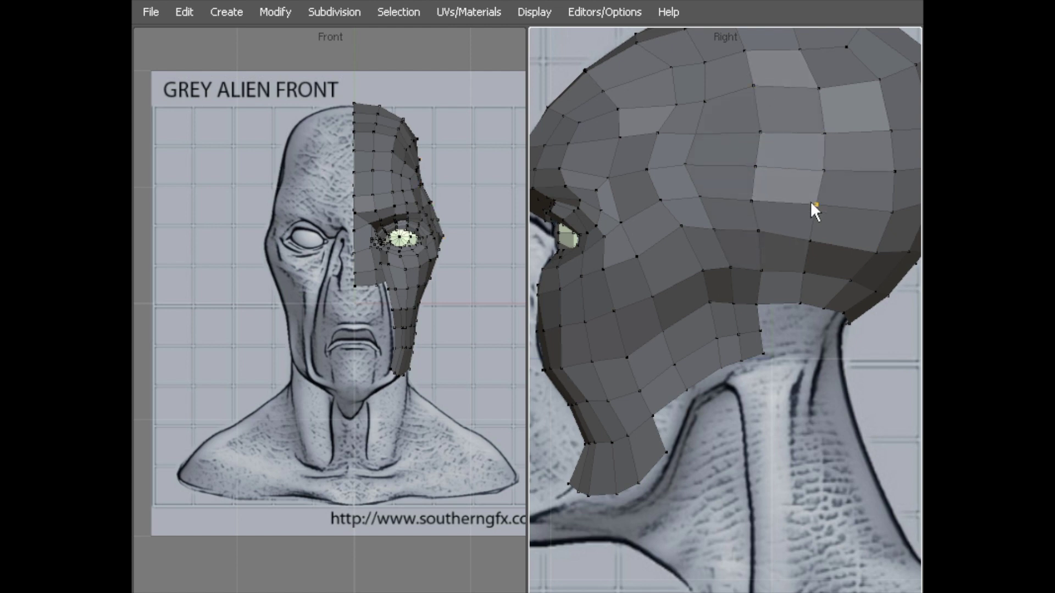
{"action": "left_click_drag", "start_coordinate": [771, 240], "coordinate": [757, 208]}
{"action": "scroll", "coordinate": [727, 206], "scroll_direction": "down", "scroll_amount": 3}
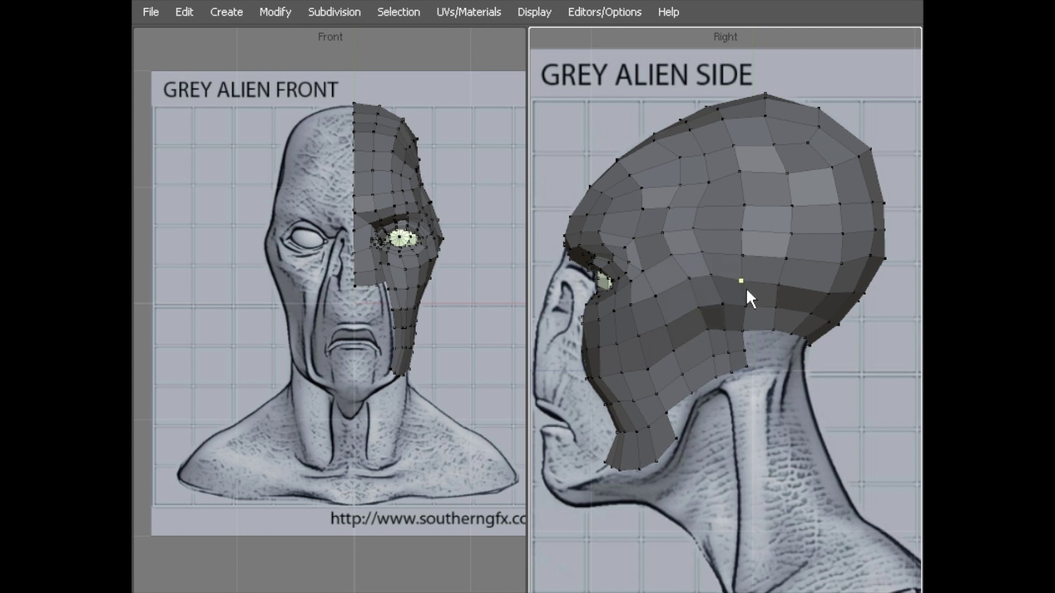
Examine the head cage against the front and side references and switch to face selection
{"action": "scroll", "coordinate": [743, 204], "scroll_direction": "down", "scroll_amount": 2}
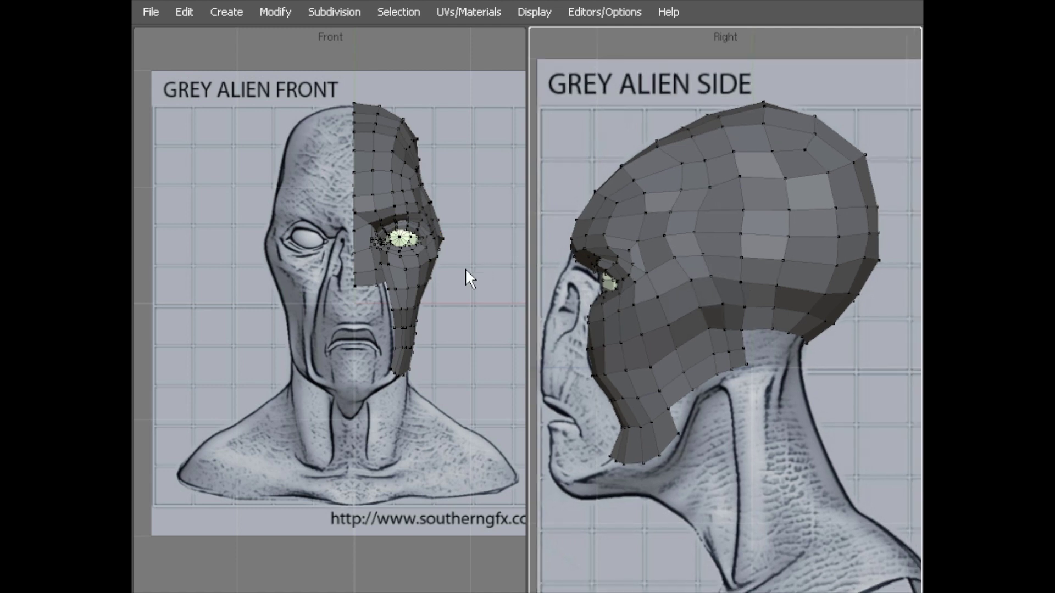
{"action": "scroll", "coordinate": [386, 199], "scroll_direction": "up", "scroll_amount": 5}
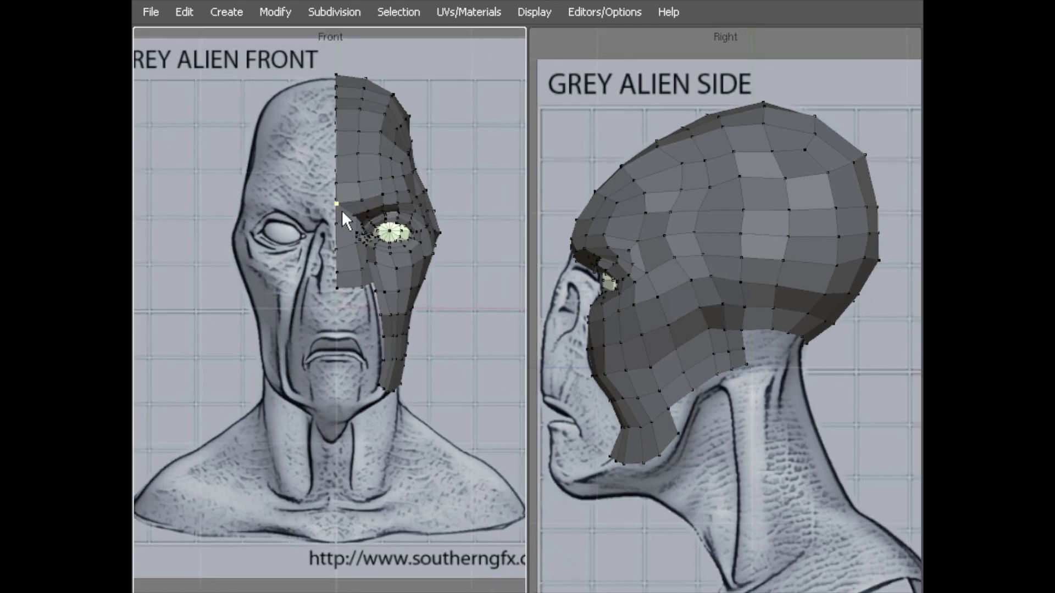
{"action": "scroll", "coordinate": [362, 238], "scroll_direction": "up", "scroll_amount": 2}
{"action": "mouse_move", "coordinate": [361, 249]}
{"action": "middle_mouse_down"}
{"action": "mouse_move", "coordinate": [334, 229]}
{"action": "mouse_move", "coordinate": [353, 252]}
{"action": "middle_mouse_up"}
{"action": "scroll", "coordinate": [348, 219], "scroll_direction": "down", "scroll_amount": 1}
{"action": "scroll", "coordinate": [363, 210], "scroll_direction": "down", "scroll_amount": 2}
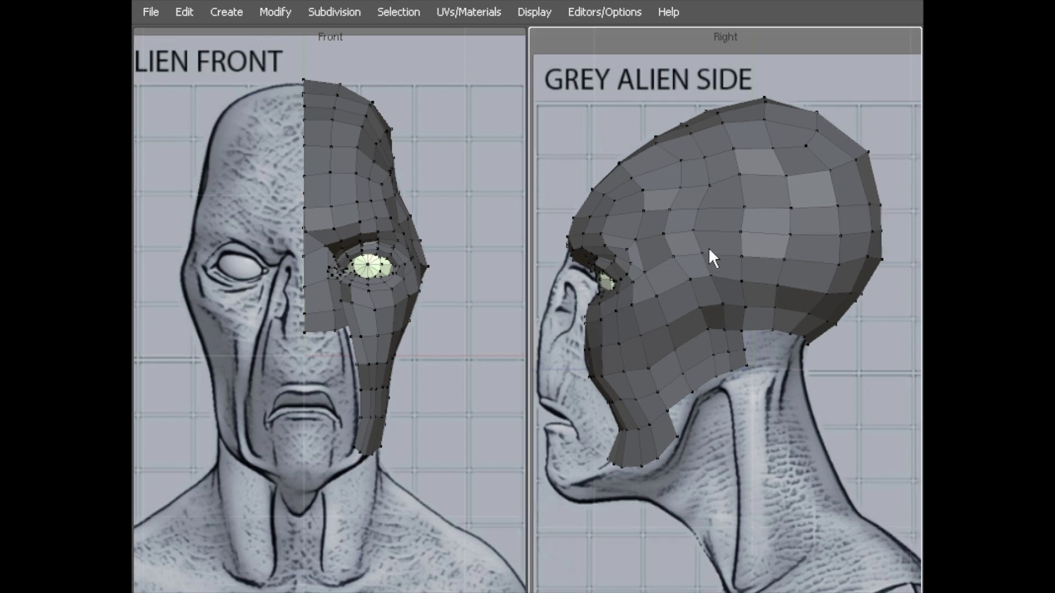
{"action": "middle_click_drag", "start_coordinate": [698, 263], "coordinate": [696, 285]}
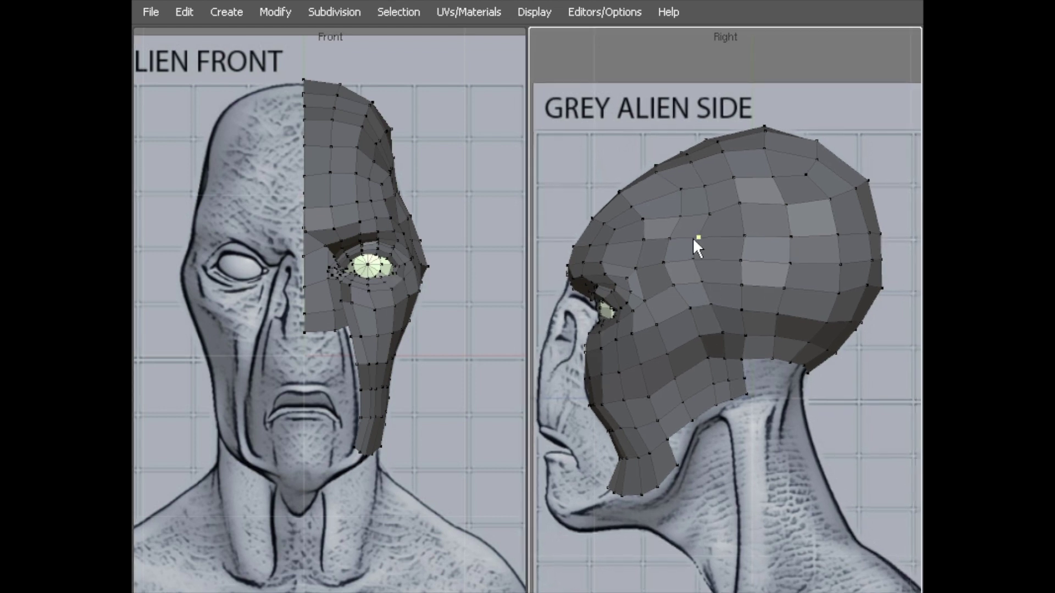
{"action": "middle_click_drag", "start_coordinate": [692, 238], "coordinate": [692, 249]}
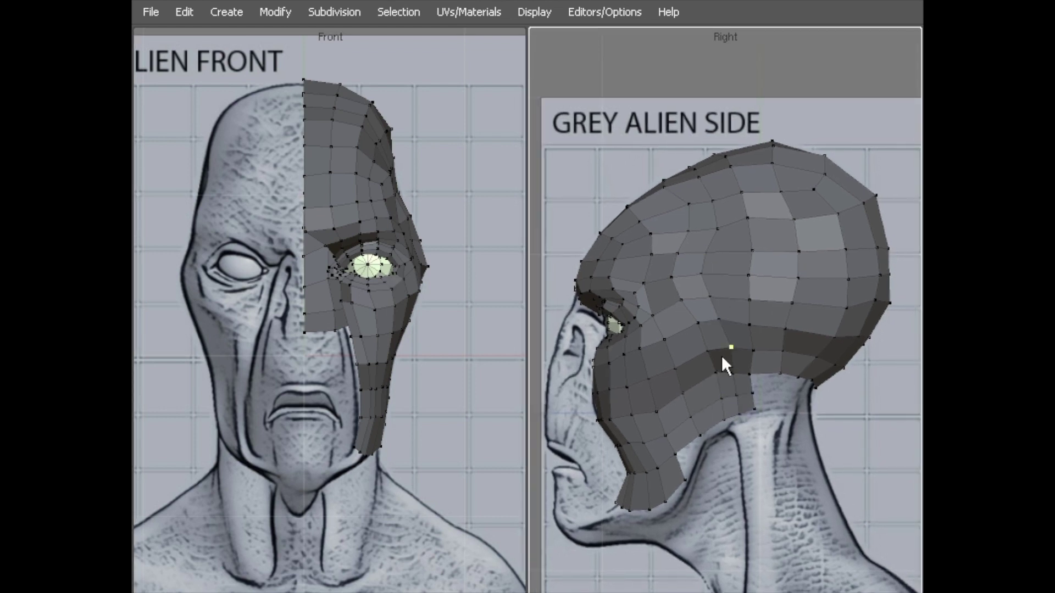
{"action": "scroll", "coordinate": [714, 319], "scroll_direction": "down", "scroll_amount": 2}
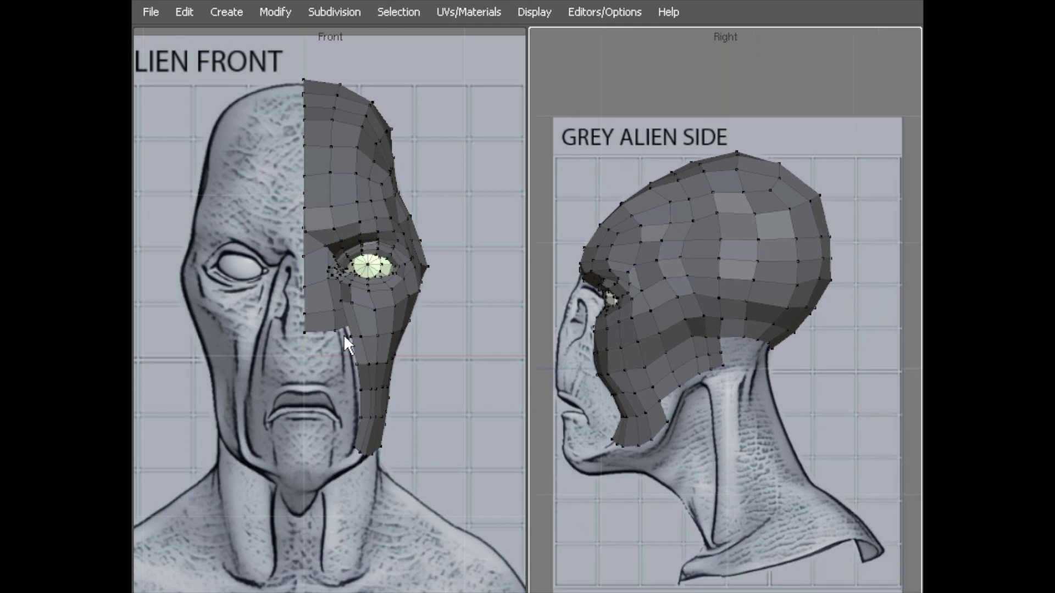
{"action": "scroll", "coordinate": [297, 240], "scroll_direction": "up", "scroll_amount": 3}
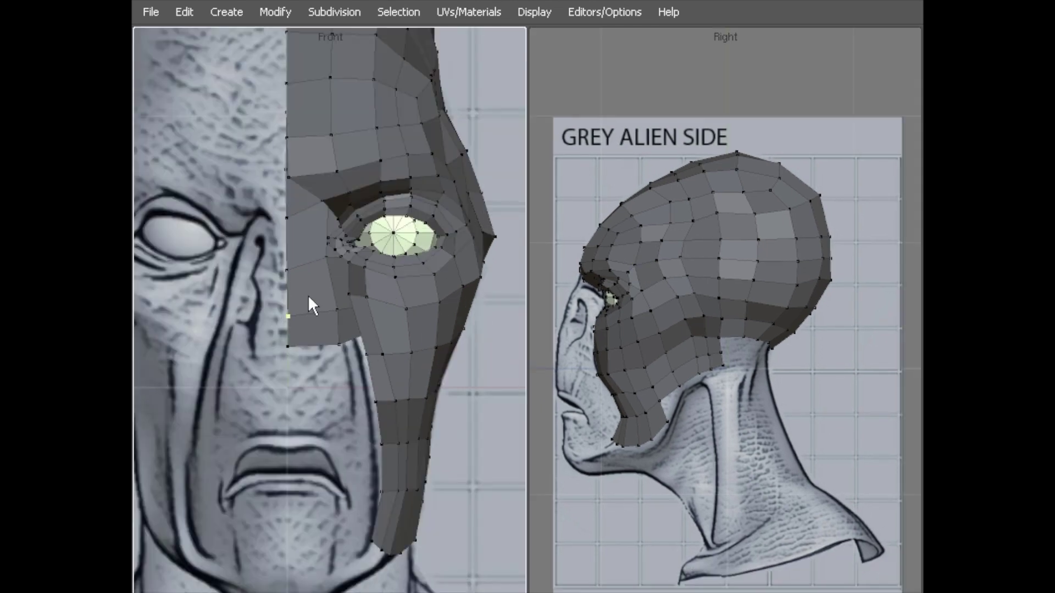
{"action": "scroll", "coordinate": [610, 375], "scroll_direction": "down", "scroll_amount": 1}
{"action": "mouse_move", "coordinate": [575, 372]}
{"action": "middle_mouse_down"}
{"action": "mouse_move", "coordinate": [565, 407]}
{"action": "mouse_move", "coordinate": [559, 372]}
{"action": "middle_mouse_up"}
{"action": "scroll", "coordinate": [629, 339], "scroll_direction": "up", "scroll_amount": 2}
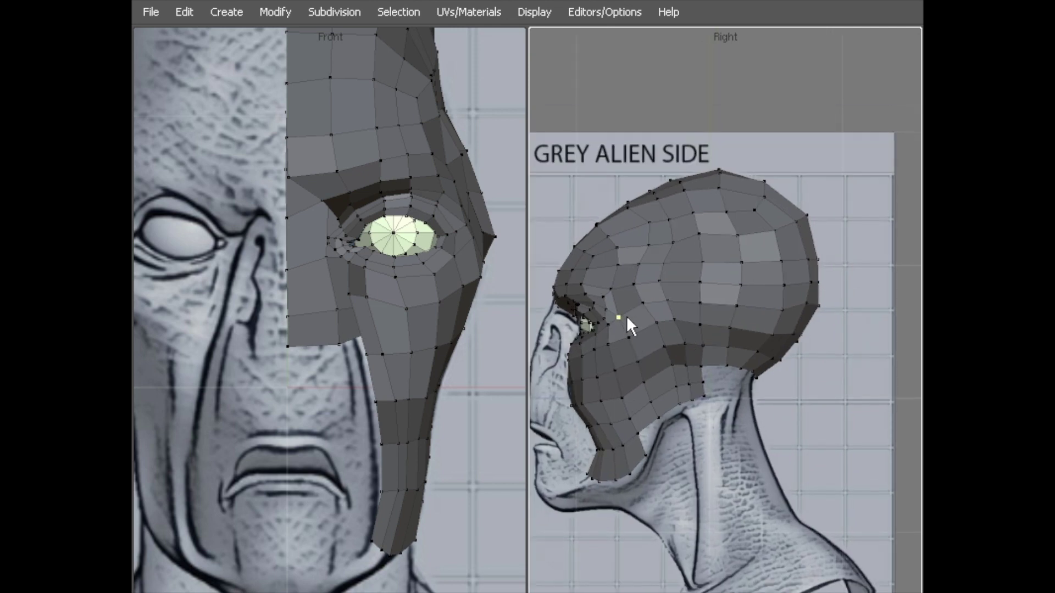
{"action": "key", "text": "d"}
{"action": "left_click", "coordinate": [846, 138]}
{"action": "middle_click_drag", "start_coordinate": [846, 138], "coordinate": [857, 48]}
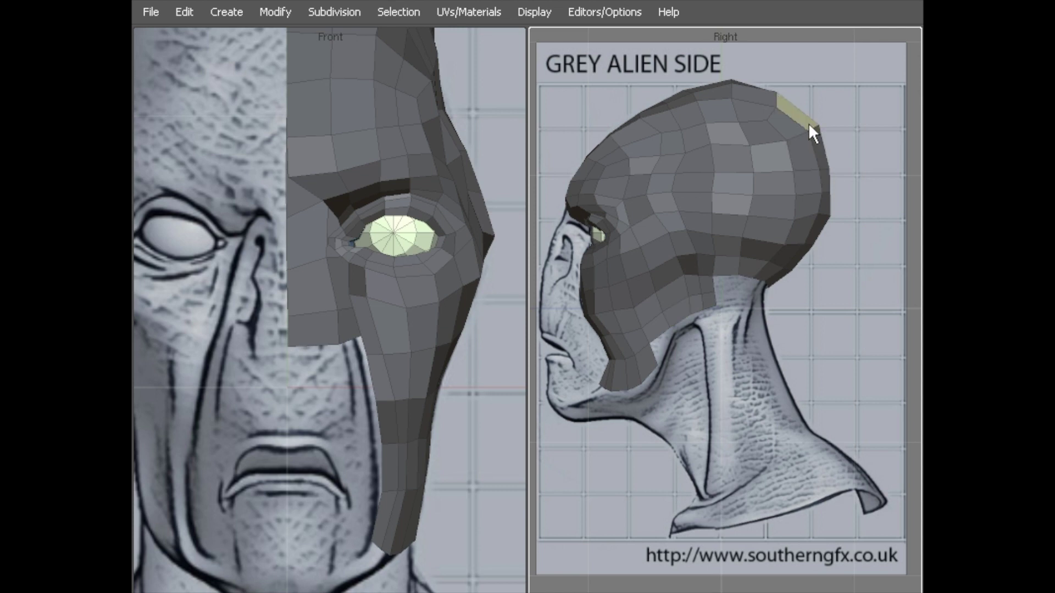
{"action": "left_click", "coordinate": [787, 127]}
{"action": "middle_click_drag", "start_coordinate": [831, 87], "coordinate": [829, 90]}
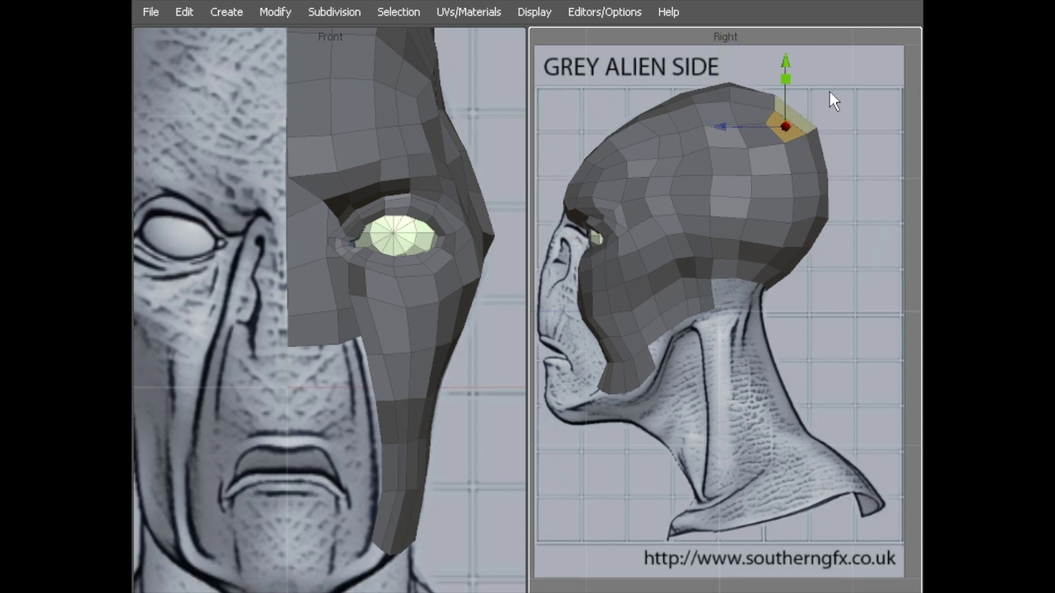
{"action": "left_click", "coordinate": [827, 83]}
{"action": "left_click_drag", "start_coordinate": [828, 82], "coordinate": [677, 334]}
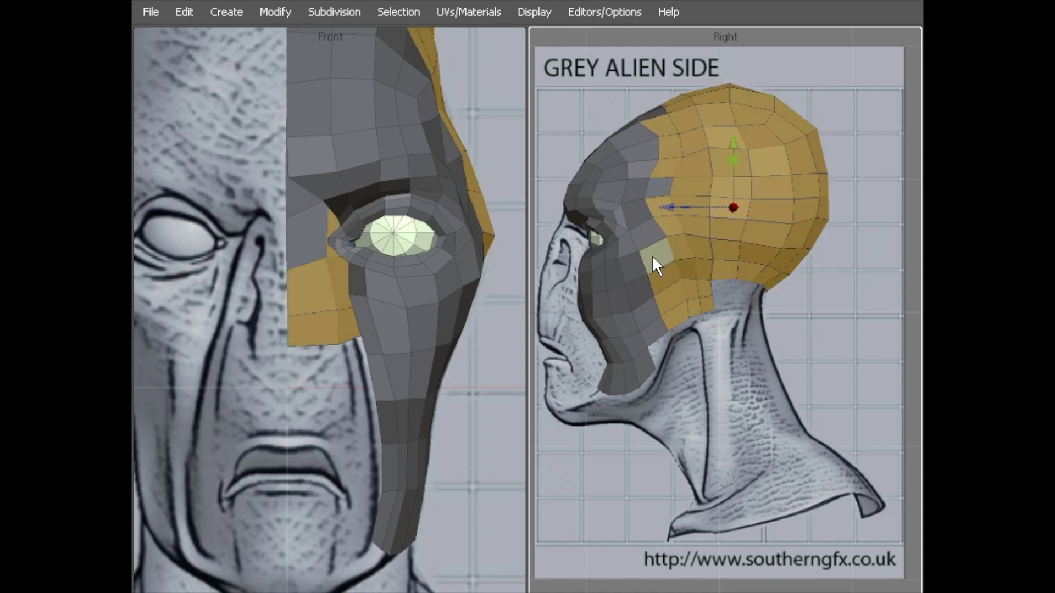
{"action": "middle_click_drag", "start_coordinate": [646, 231], "coordinate": [636, 160]}
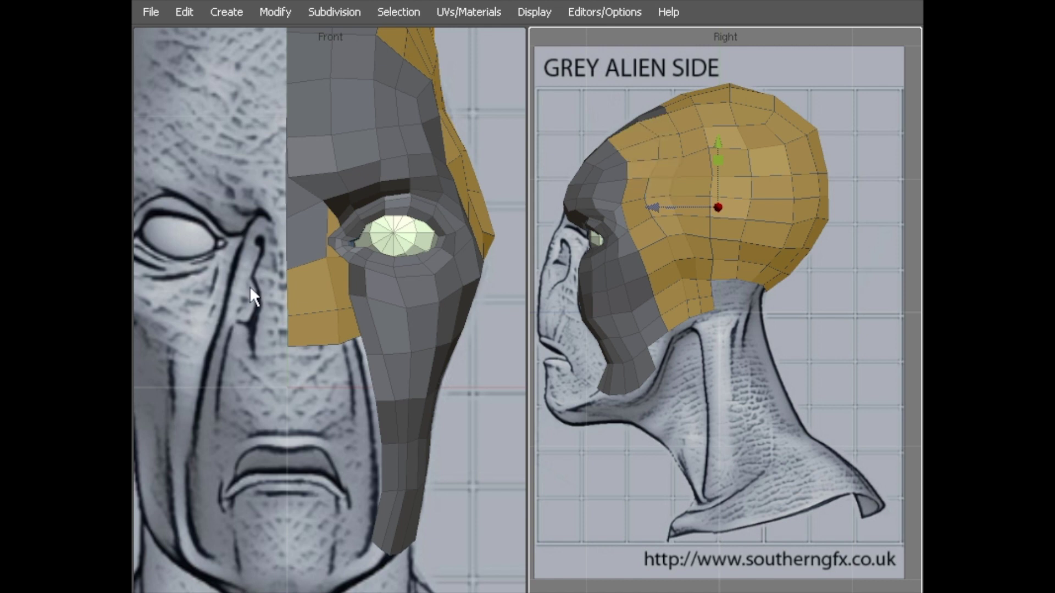
{"action": "scroll", "coordinate": [250, 288], "scroll_direction": "down", "scroll_amount": 2}
{"action": "middle_click_drag", "start_coordinate": [355, 208], "coordinate": [352, 251], "text": "alt"}
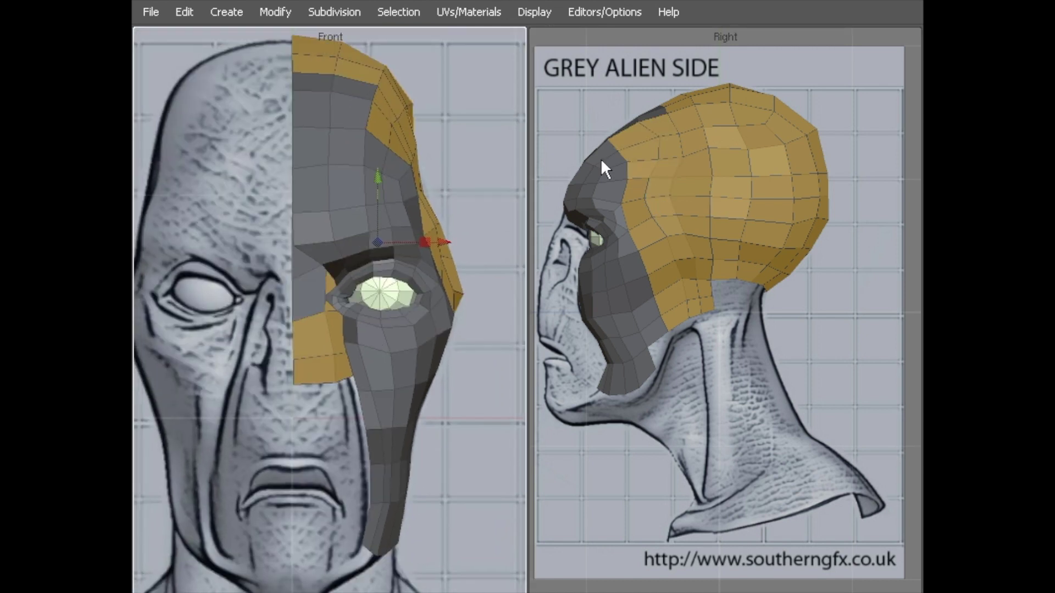
{"action": "left_click_drag", "start_coordinate": [553, 97], "coordinate": [691, 129]}
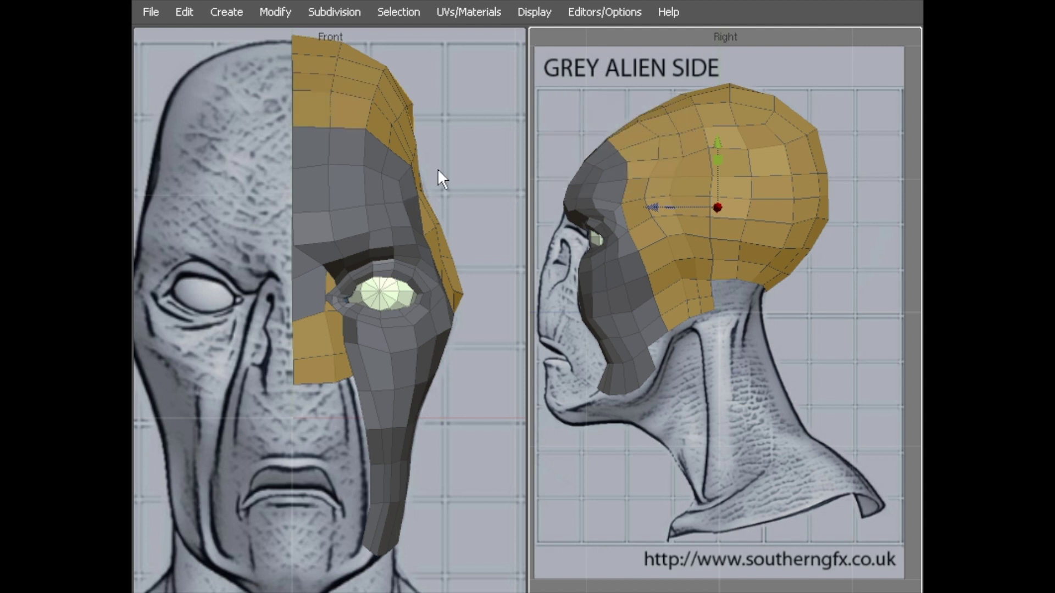
{"action": "scroll", "coordinate": [437, 162], "scroll_direction": "down", "scroll_amount": 1}
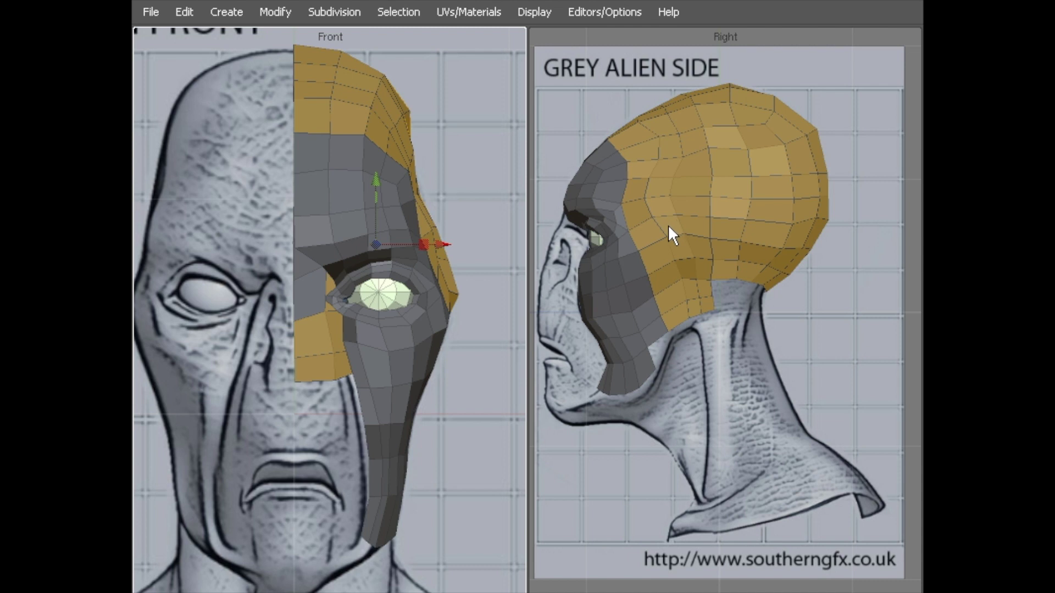
{"action": "key", "text": "Delete"}
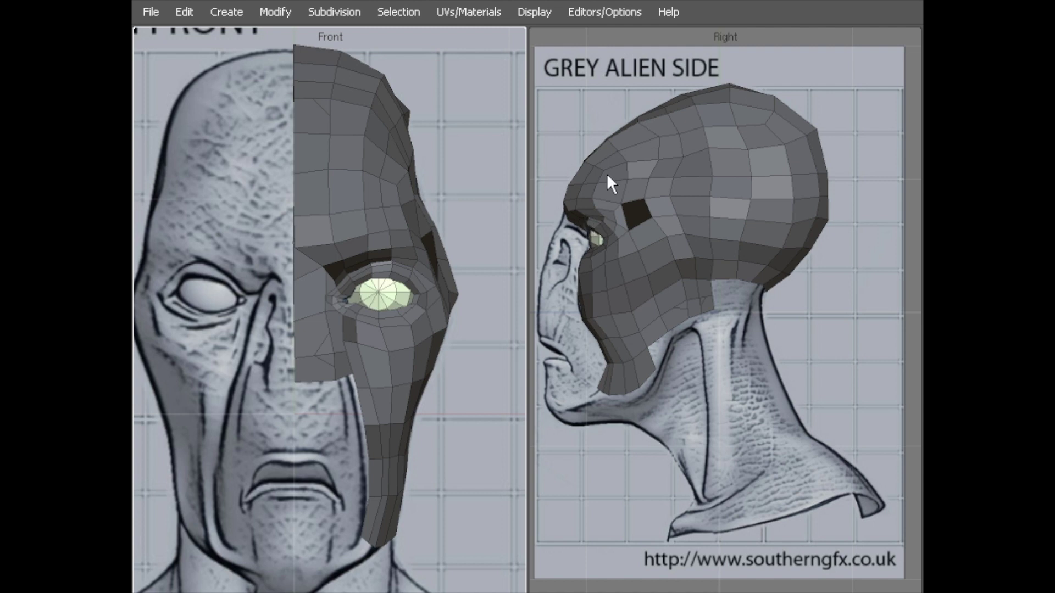
Hide the faces of the skull's crown, side and back, keeping only the forehead, eye and cheek area
{"action": "scroll", "coordinate": [671, 176], "scroll_direction": "down", "scroll_amount": 2}
{"action": "left_click", "coordinate": [701, 180]}
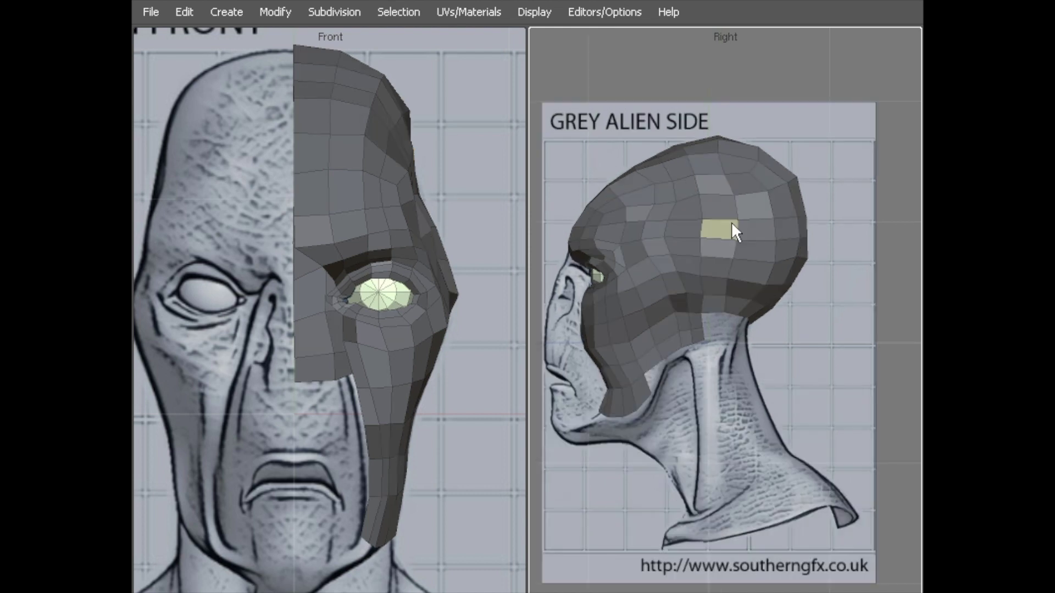
{"action": "left_click_drag", "start_coordinate": [843, 87], "coordinate": [662, 430]}
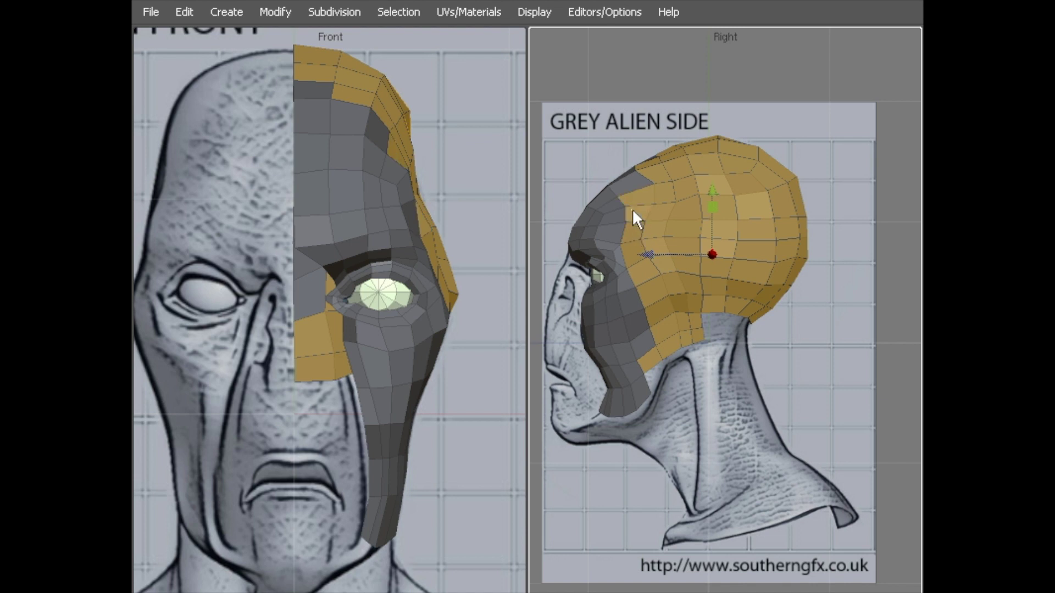
{"action": "left_click", "coordinate": [313, 94], "text": "shift"}
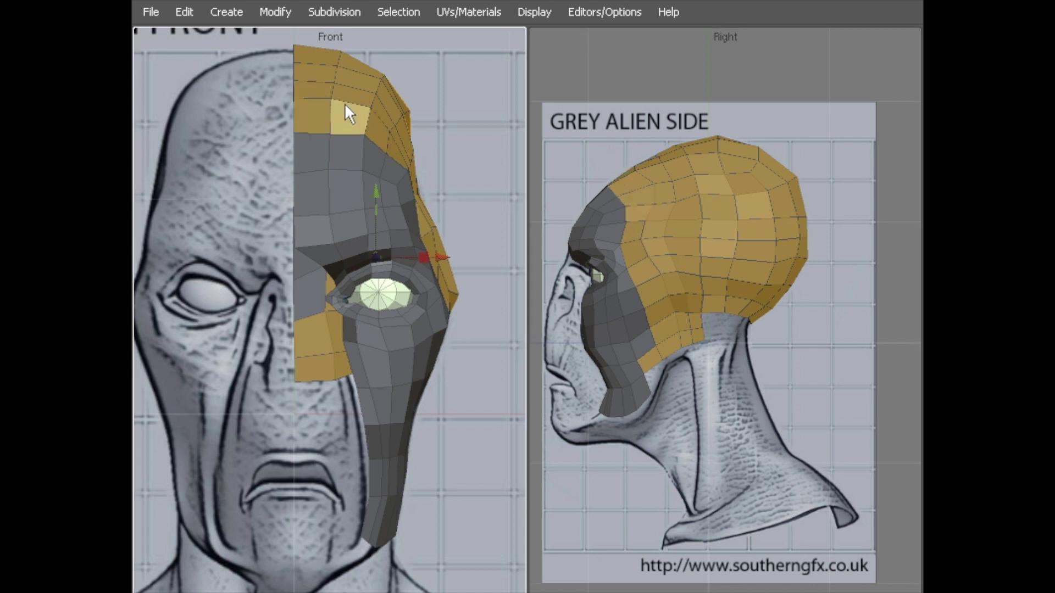
{"action": "left_click", "coordinate": [530, 11]}
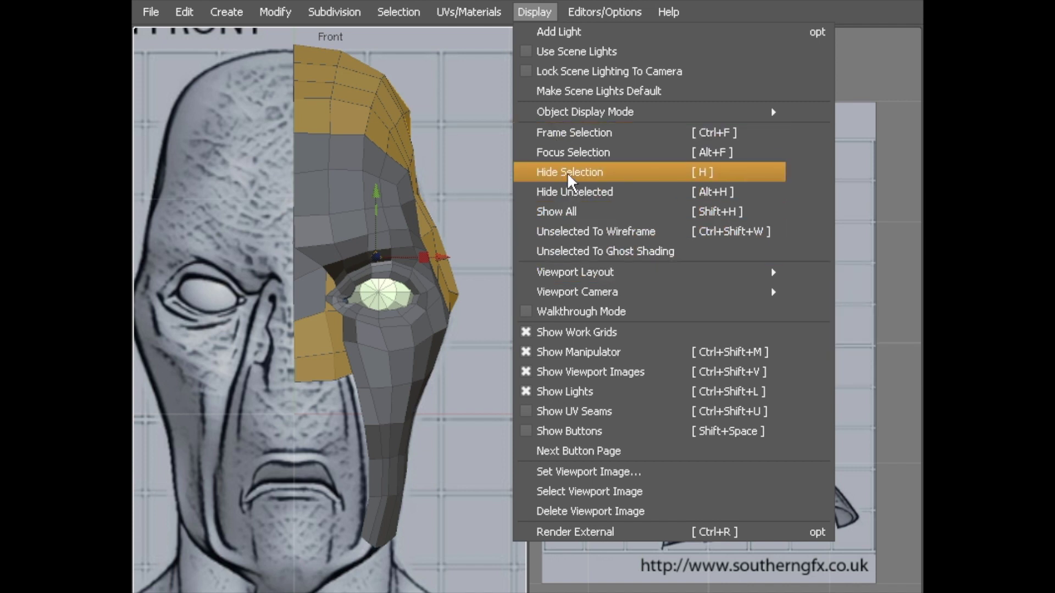
{"action": "left_click", "coordinate": [648, 174]}
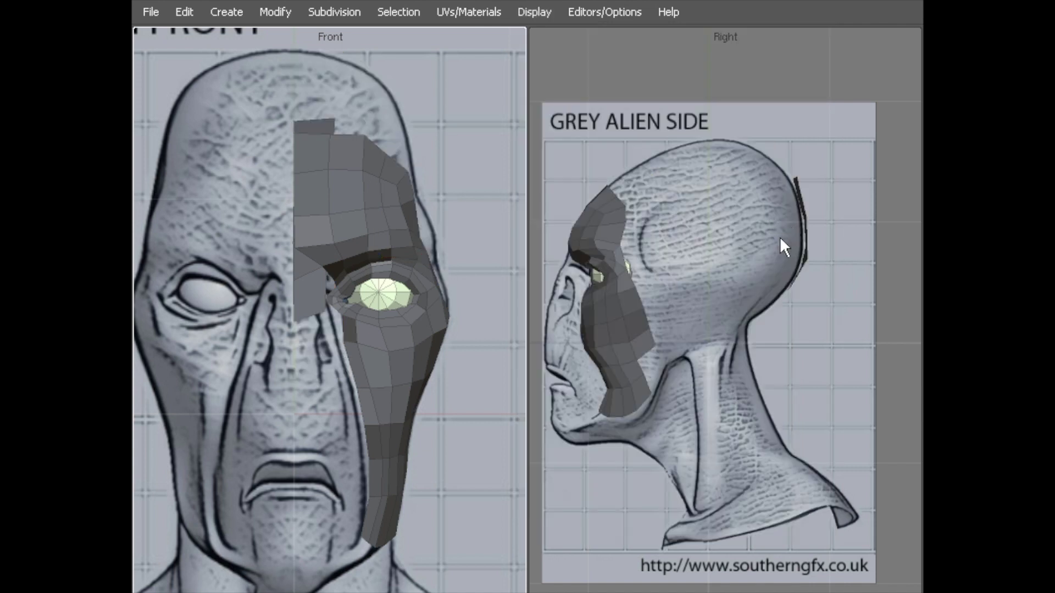
{"action": "left_click_drag", "start_coordinate": [748, 124], "coordinate": [792, 321]}
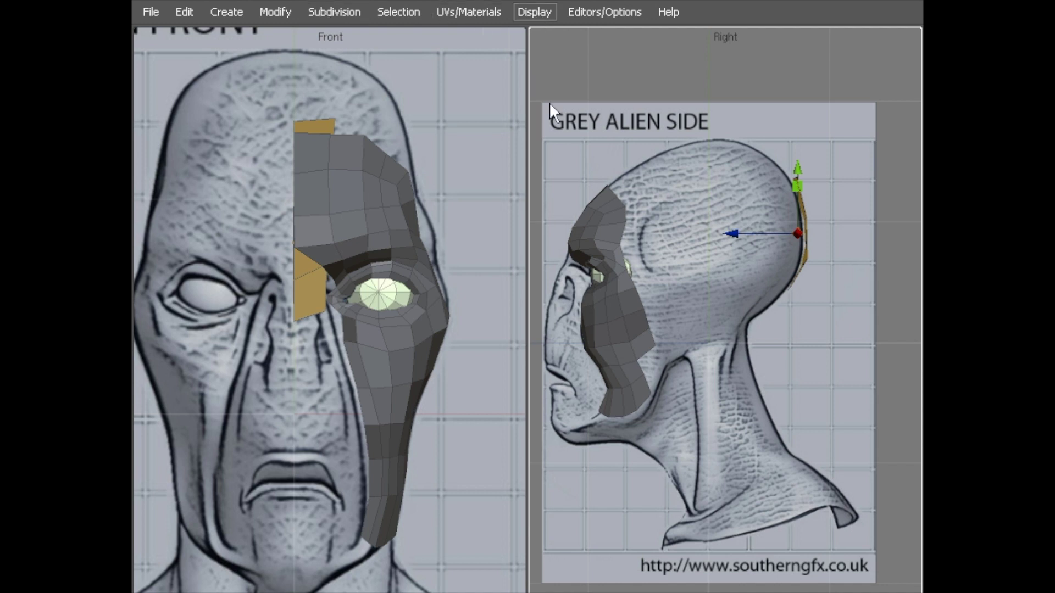
{"action": "key", "text": "Delete"}
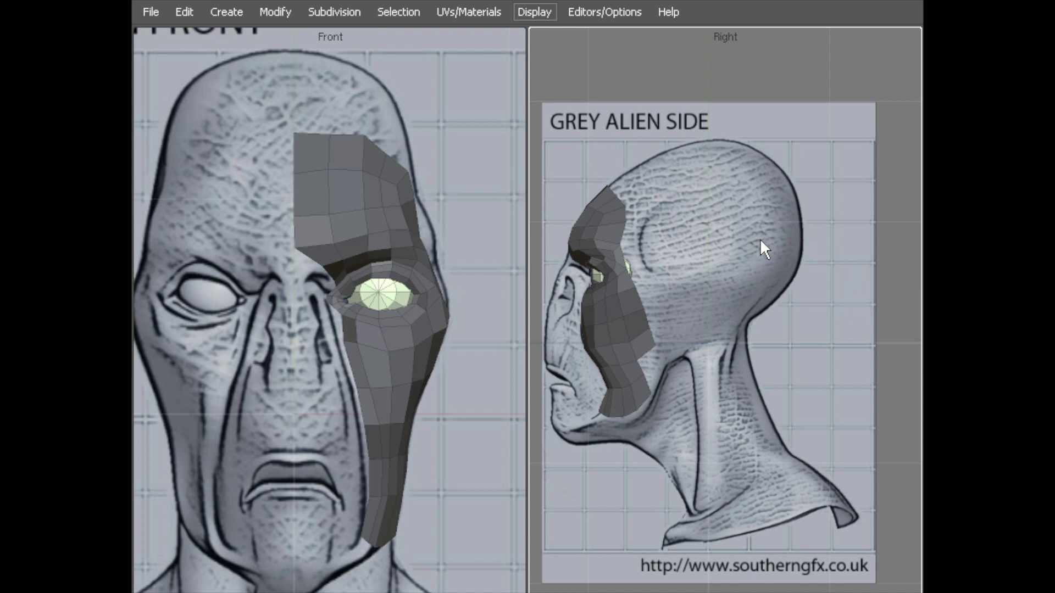
{"action": "left_click", "coordinate": [552, 12]}
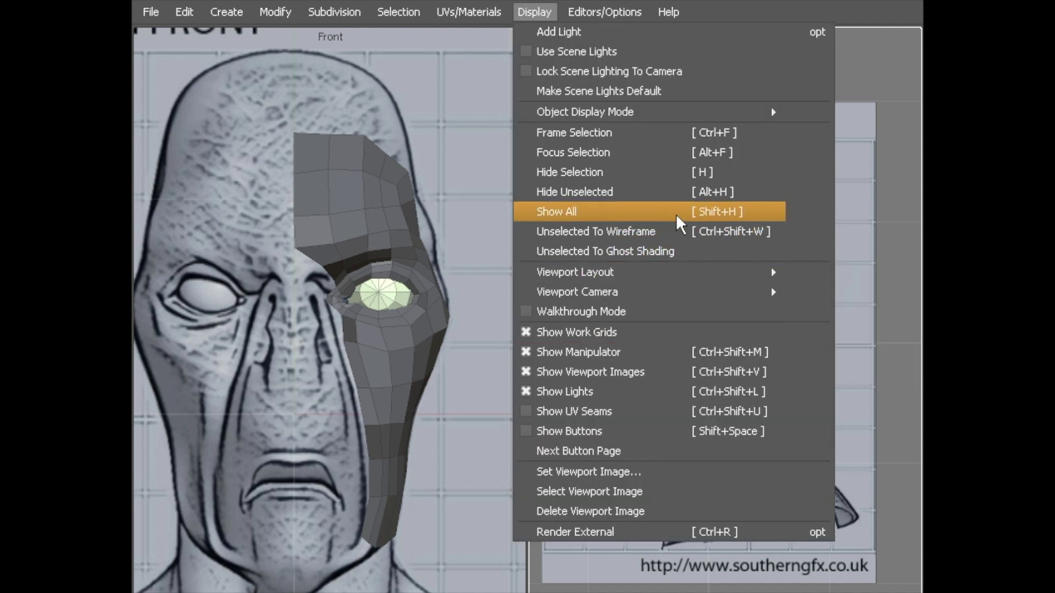
{"action": "left_click", "coordinate": [660, 132]}
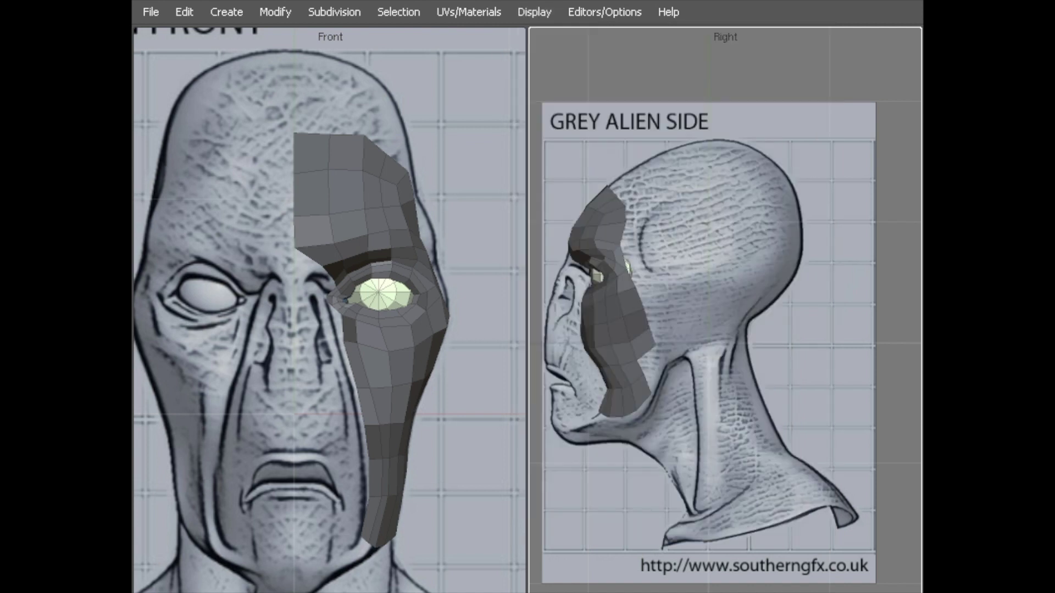
{"action": "left_click", "coordinate": [468, 12]}
{"action": "left_click", "coordinate": [542, 223]}
{"action": "scroll", "coordinate": [370, 288], "scroll_direction": "up", "scroll_amount": 5}
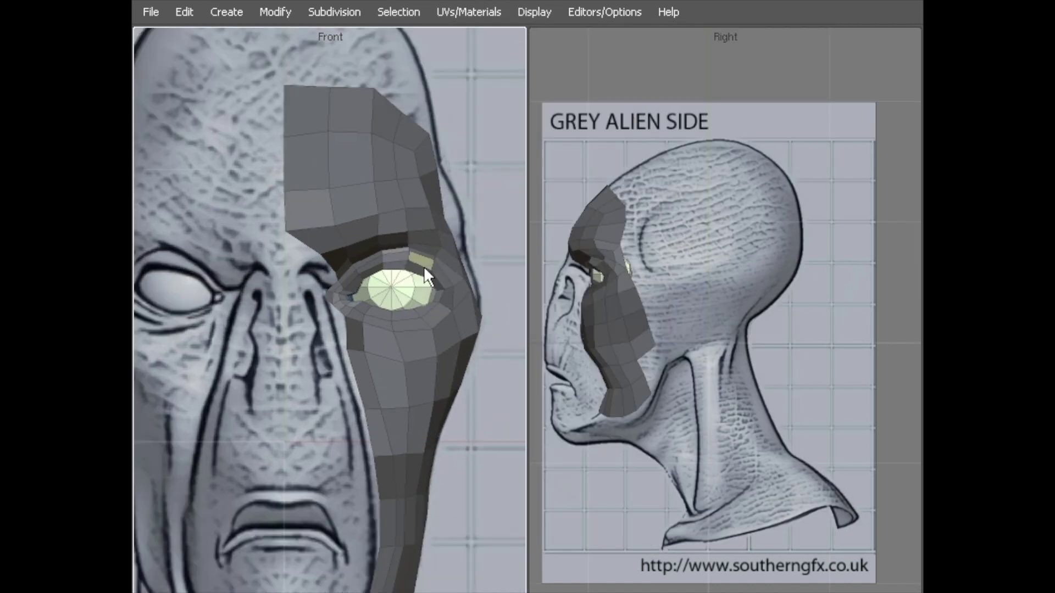